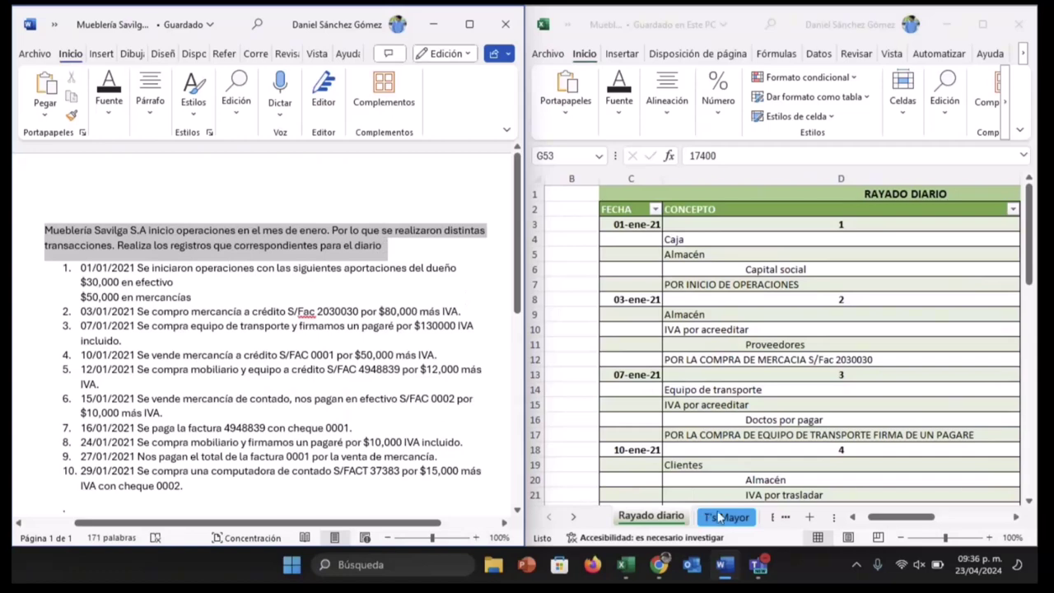
- Look through the T's Mayor, BALANZA DE COMPROBACIÓN and BALANCE GENERAL sheets, and return to the Rayado diario sheet
{"action": "left_click", "coordinate": [716, 520]}
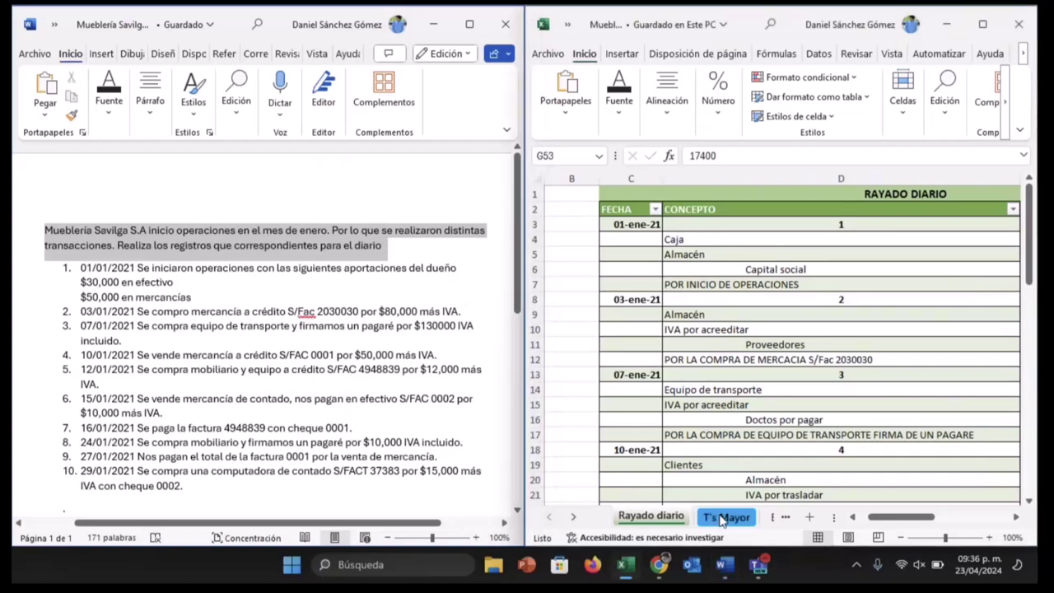
{"action": "left_click", "coordinate": [768, 517]}
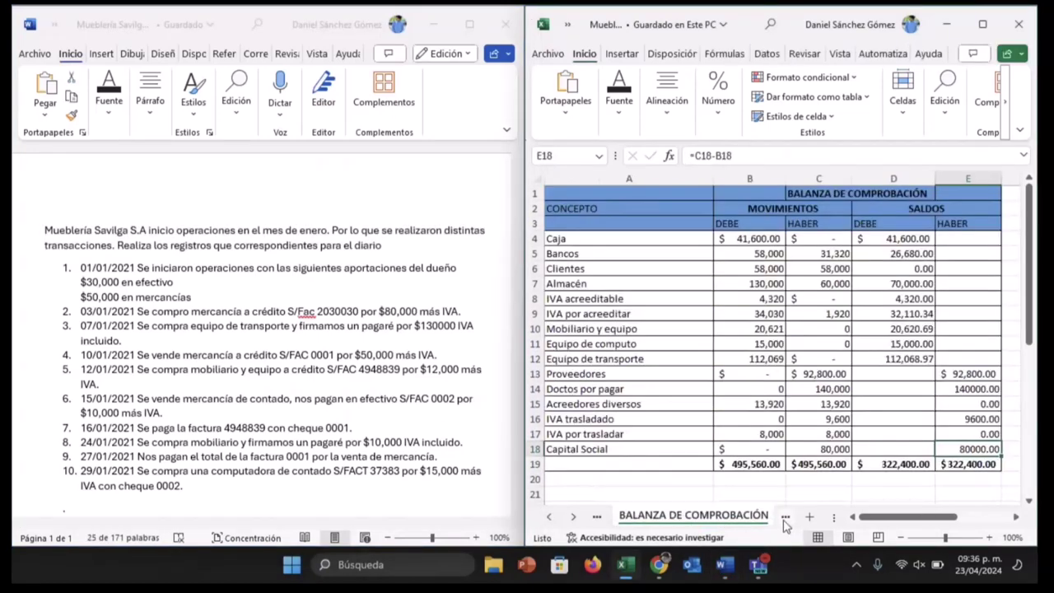
{"action": "left_click", "coordinate": [785, 518]}
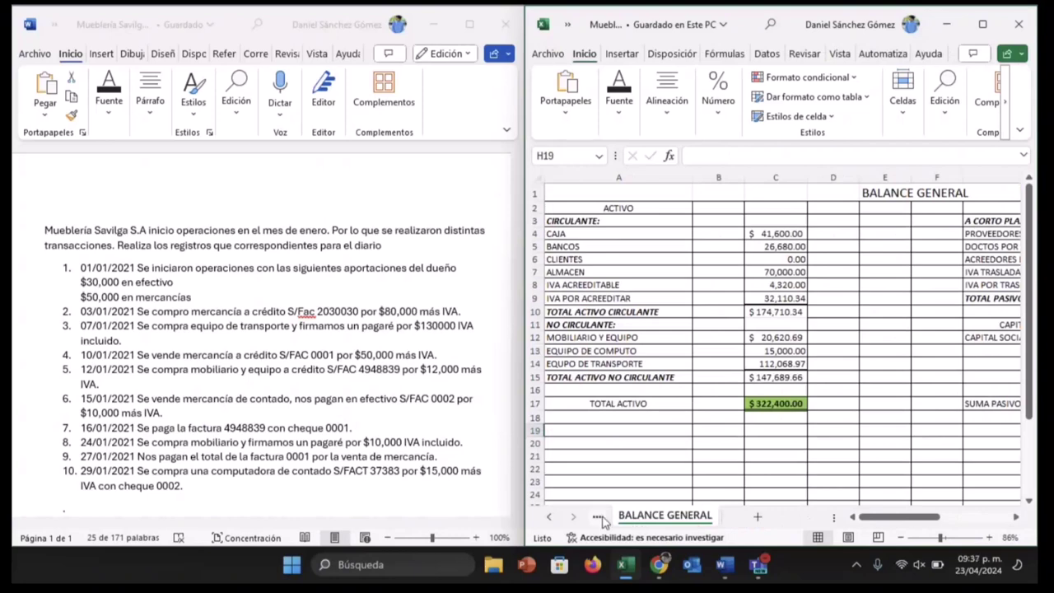
{"action": "left_click", "coordinate": [549, 517]}
{"action": "left_click", "coordinate": [550, 517]}
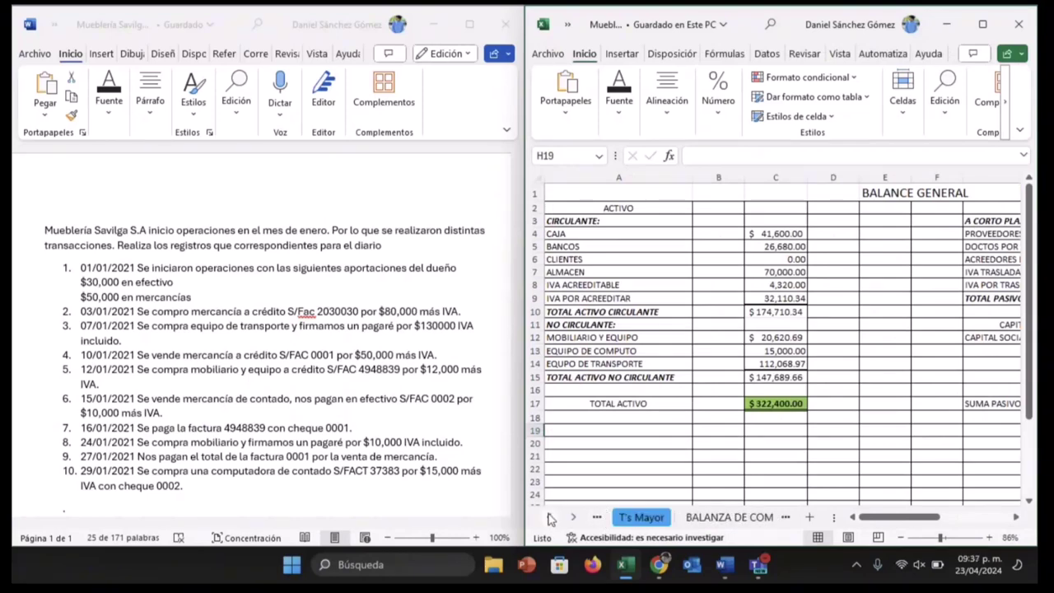
{"action": "left_click", "coordinate": [550, 517]}
{"action": "left_click", "coordinate": [647, 516]}
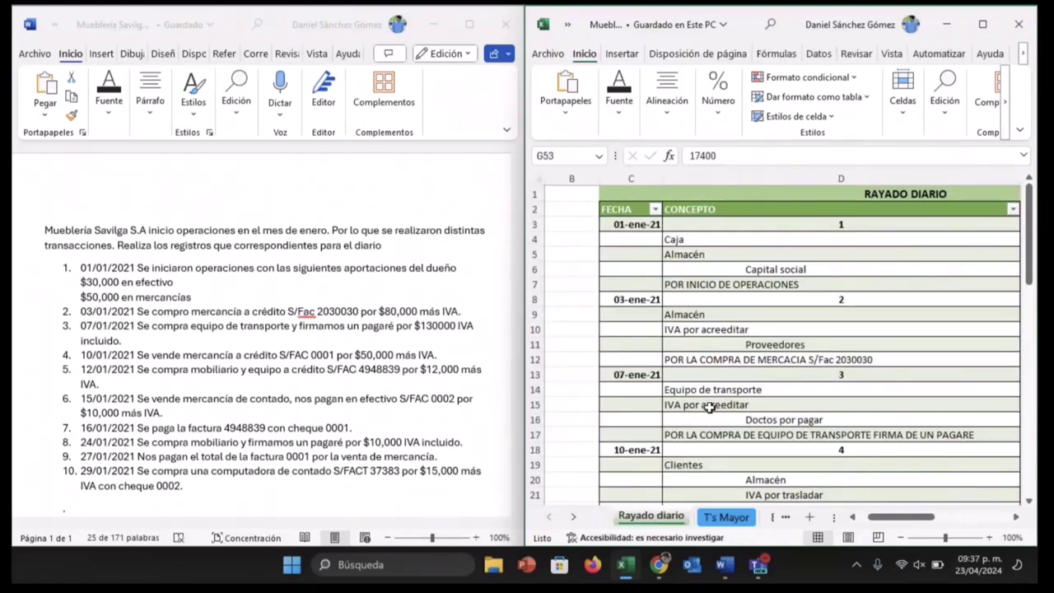
- Examine the Caja line of journal entry 1 and its debit amount against the first transaction in the document
{"action": "left_click", "coordinate": [691, 220]}
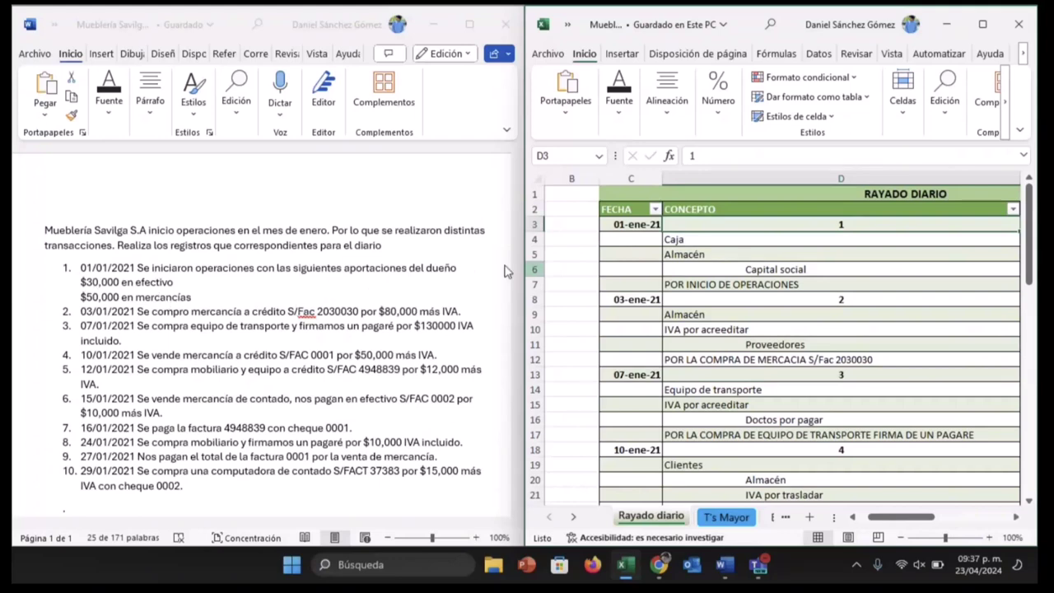
{"action": "left_click", "coordinate": [708, 240]}
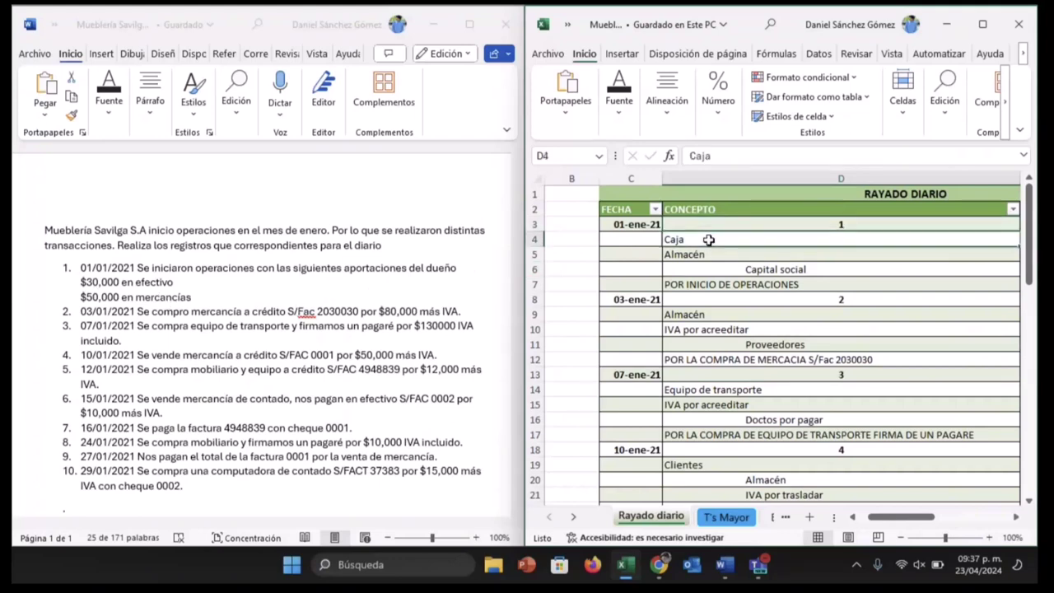
{"action": "key", "text": "Tab"}
{"action": "key", "text": "Tab"}
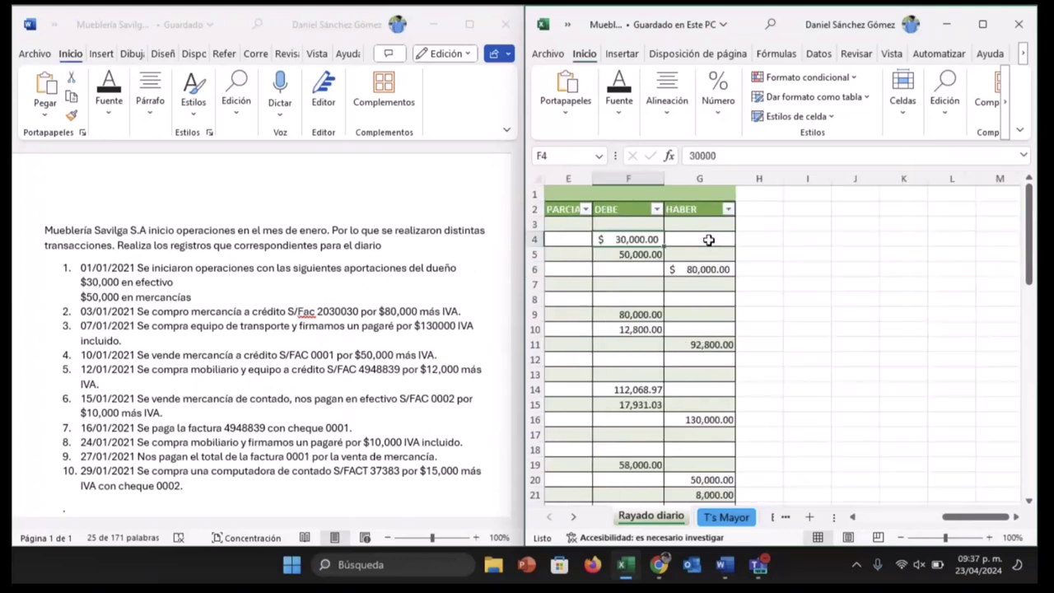
{"action": "key", "text": "shift+Tab"}
{"action": "key", "text": "shift+Tab"}
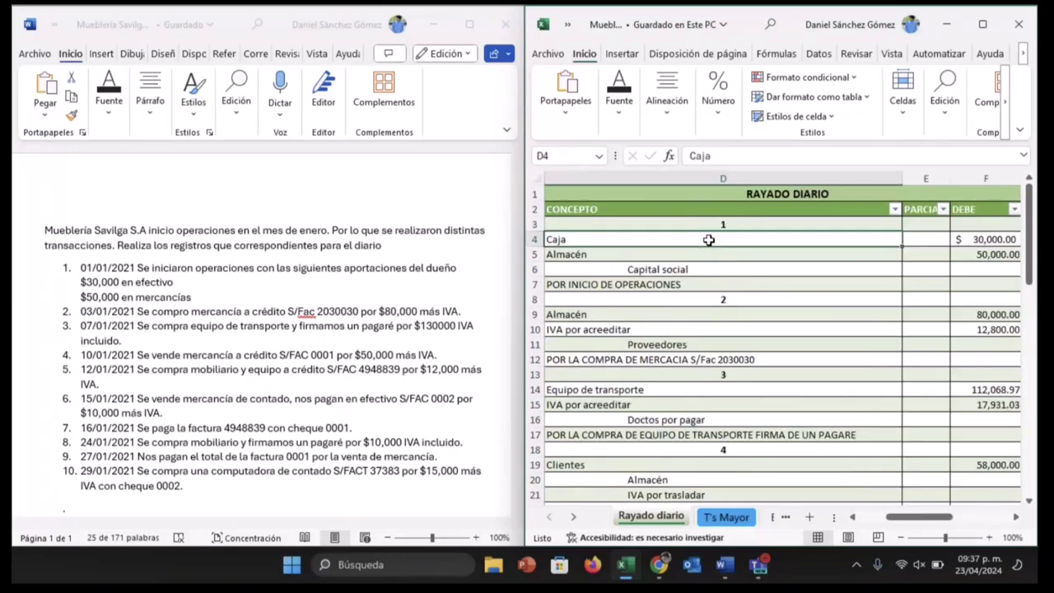
{"action": "left_click", "coordinate": [706, 227]}
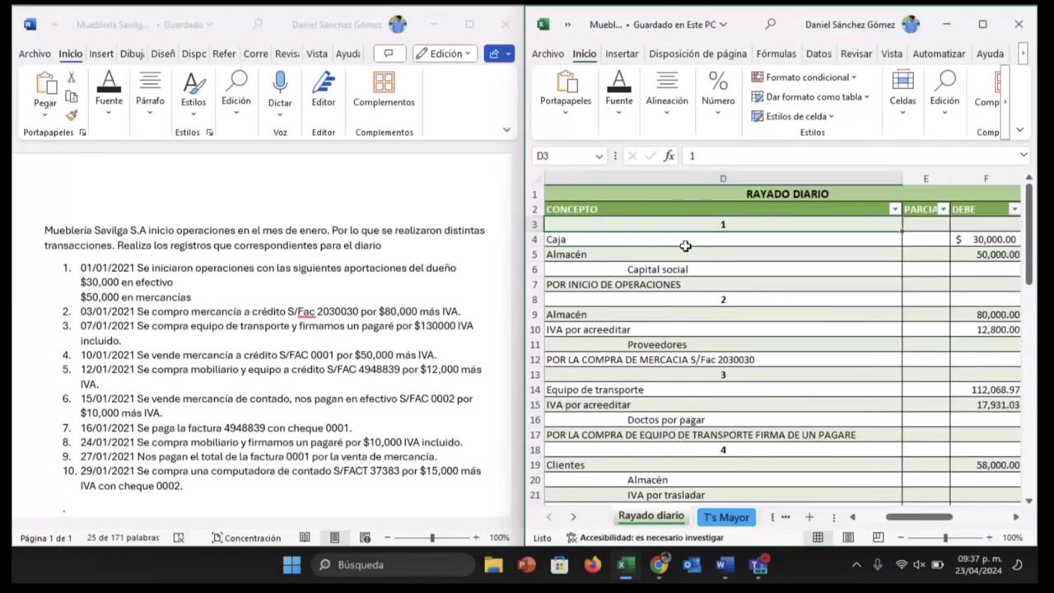
{"action": "left_click", "coordinate": [686, 251]}
{"action": "key", "text": "Up"}
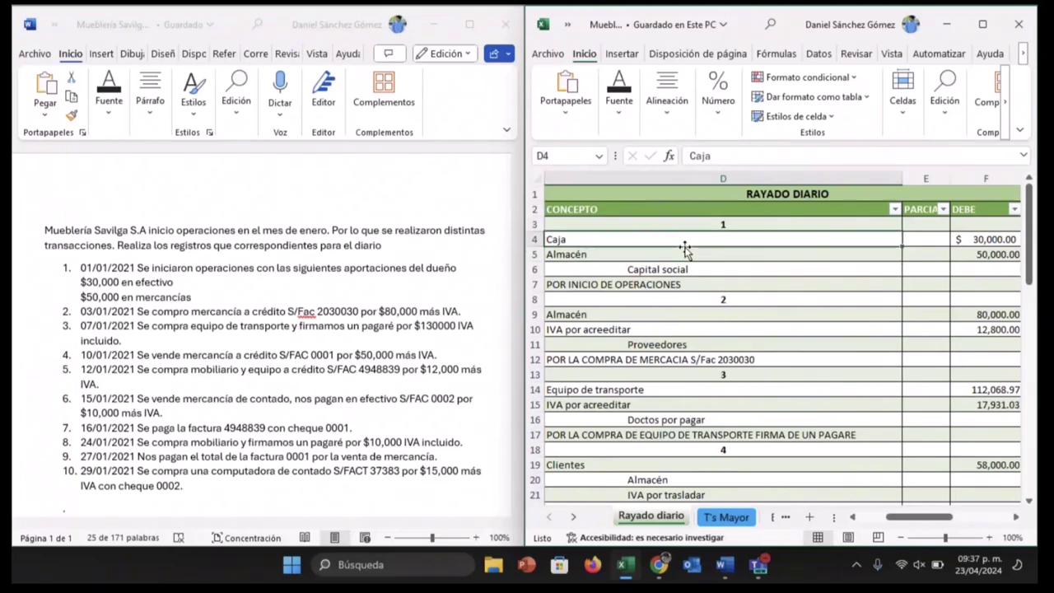
{"action": "key", "text": "Right"}
{"action": "key", "text": "Right"}
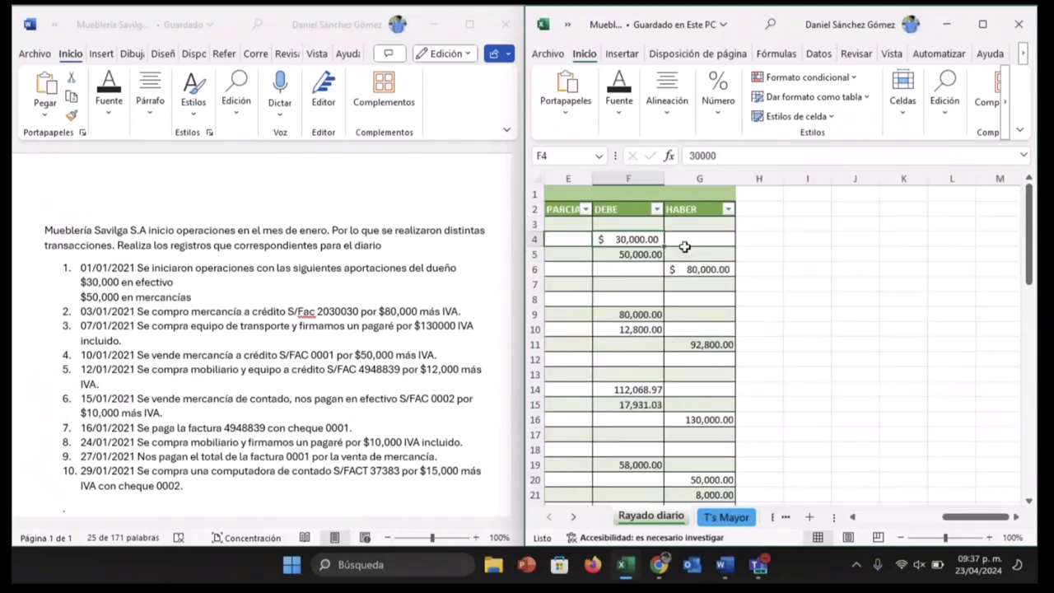
{"action": "key", "text": "Left"}
{"action": "key", "text": "Left"}
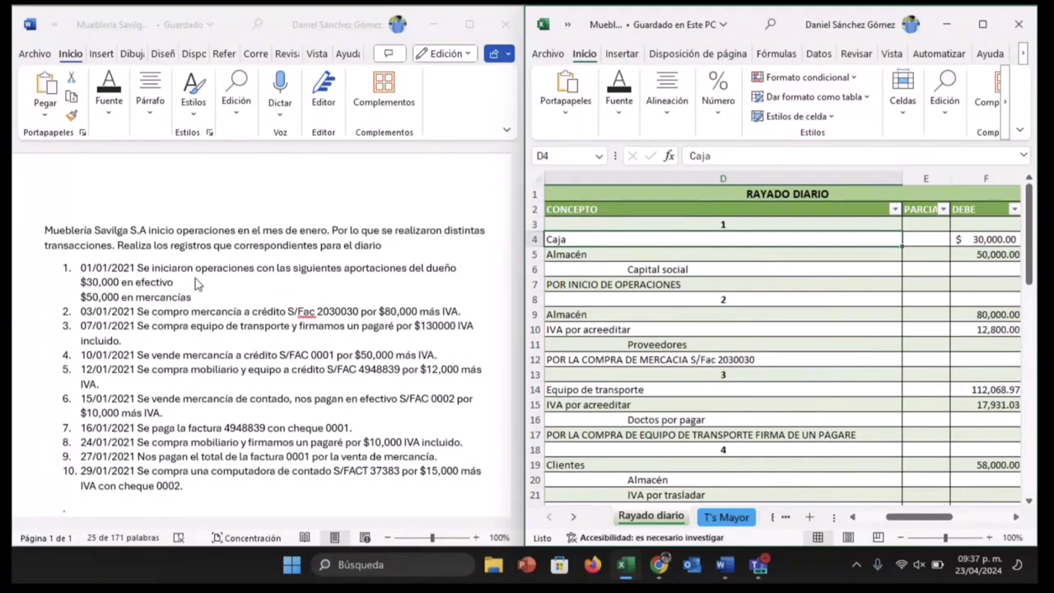
- Check the Almacén debit, the Capital social credit formula and the description line of journal entry 1
{"action": "left_click", "coordinate": [990, 268]}
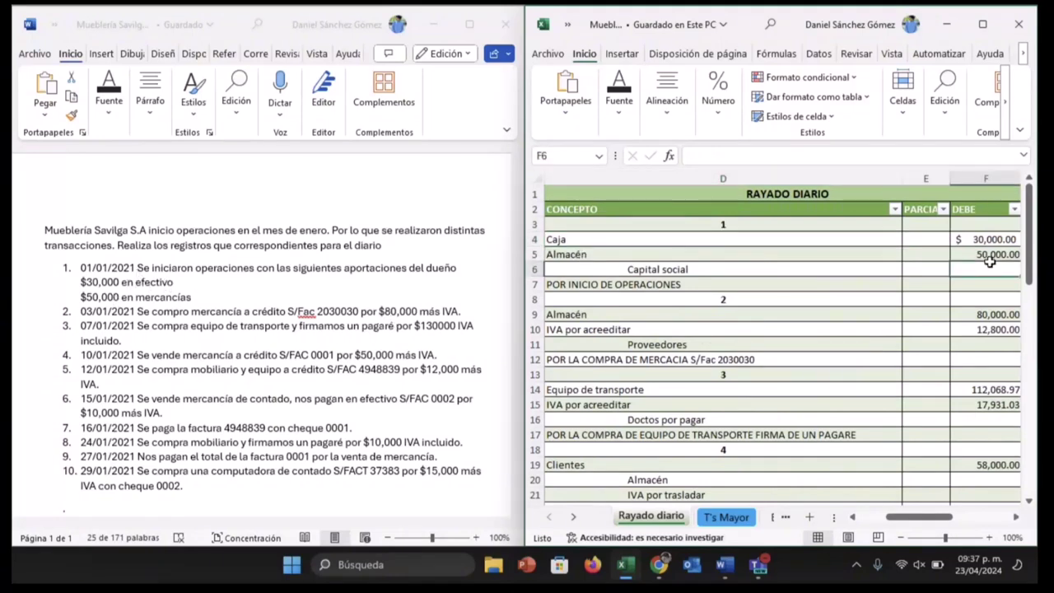
{"action": "left_click", "coordinate": [989, 258]}
{"action": "key", "text": "Down"}
{"action": "key", "text": "Left"}
{"action": "key", "text": "Left"}
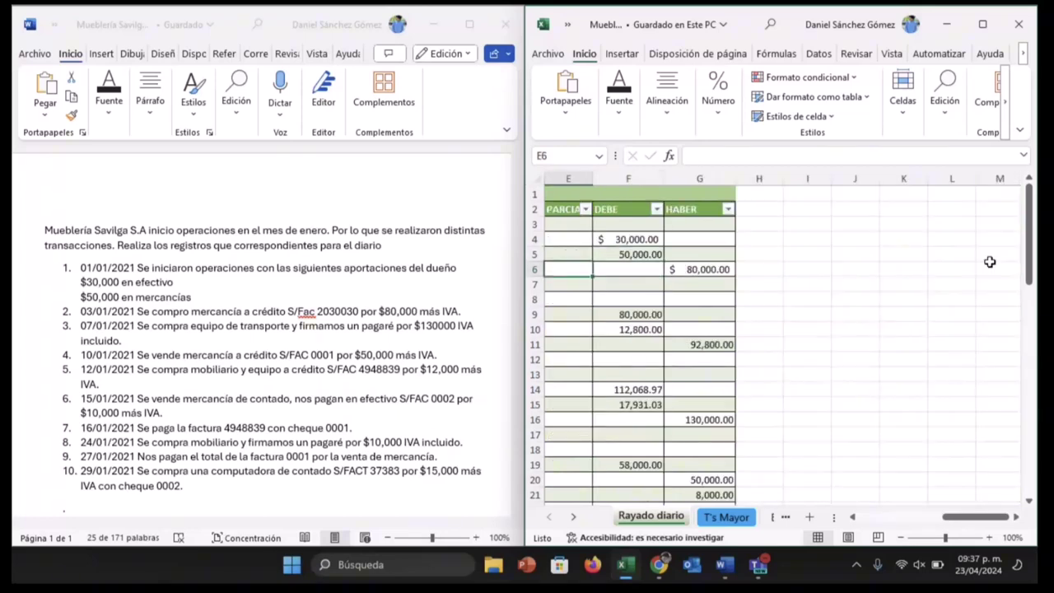
{"action": "key", "text": "Right"}
{"action": "key", "text": "Right"}
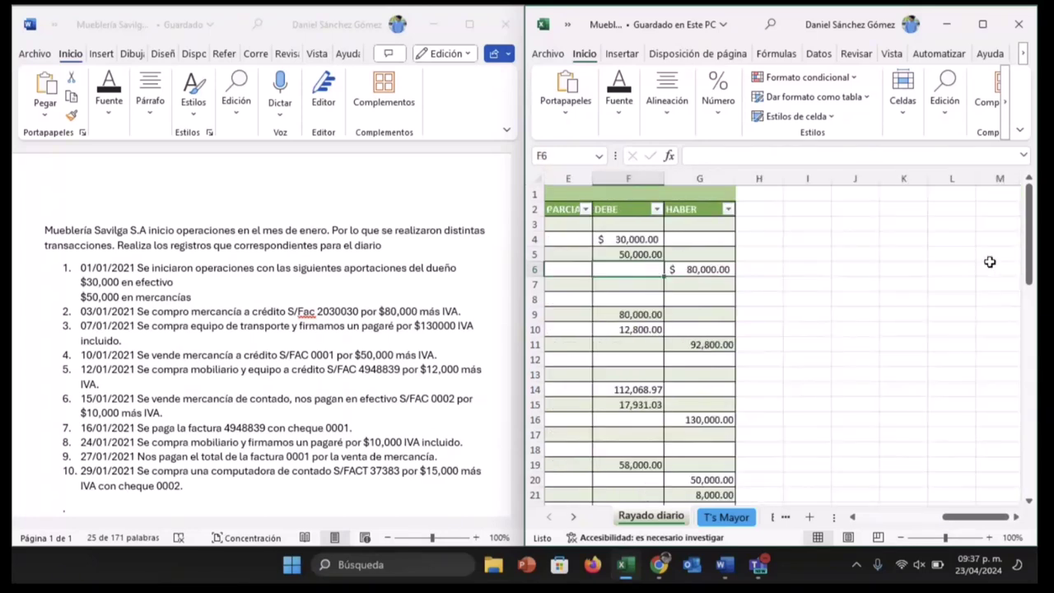
{"action": "left_click", "coordinate": [686, 269]}
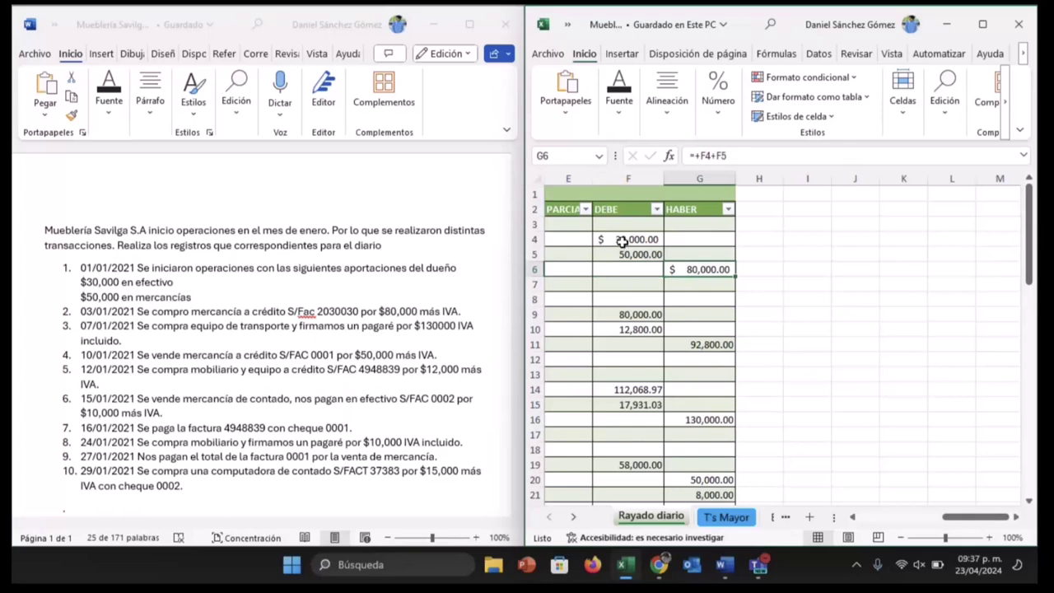
{"action": "left_click_drag", "start_coordinate": [622, 242], "coordinate": [622, 251]}
{"action": "scroll", "coordinate": [623, 251], "scroll_direction": "left", "scroll_amount": 2}
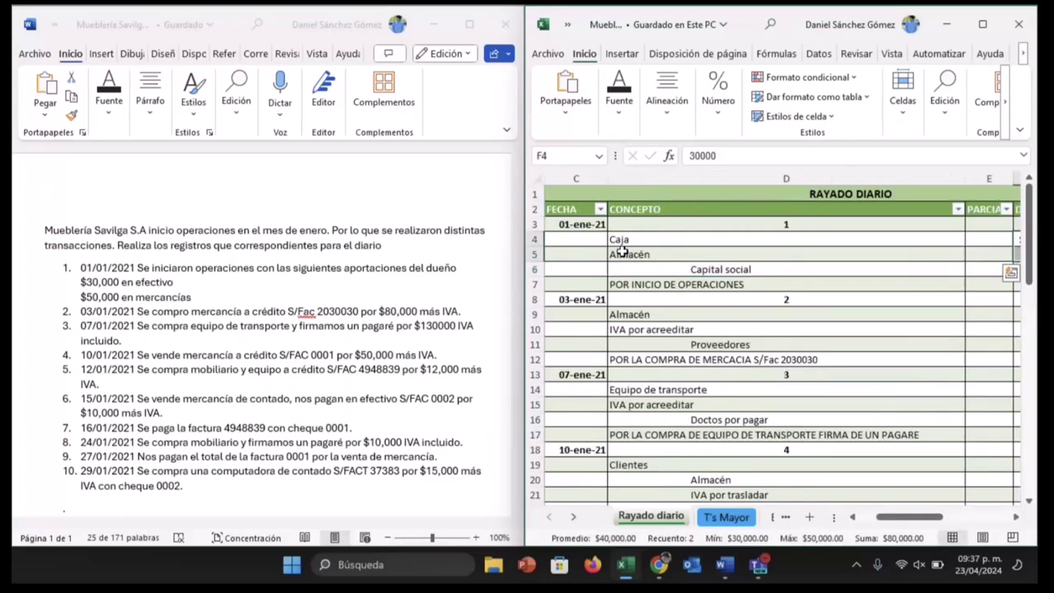
{"action": "left_click", "coordinate": [647, 283]}
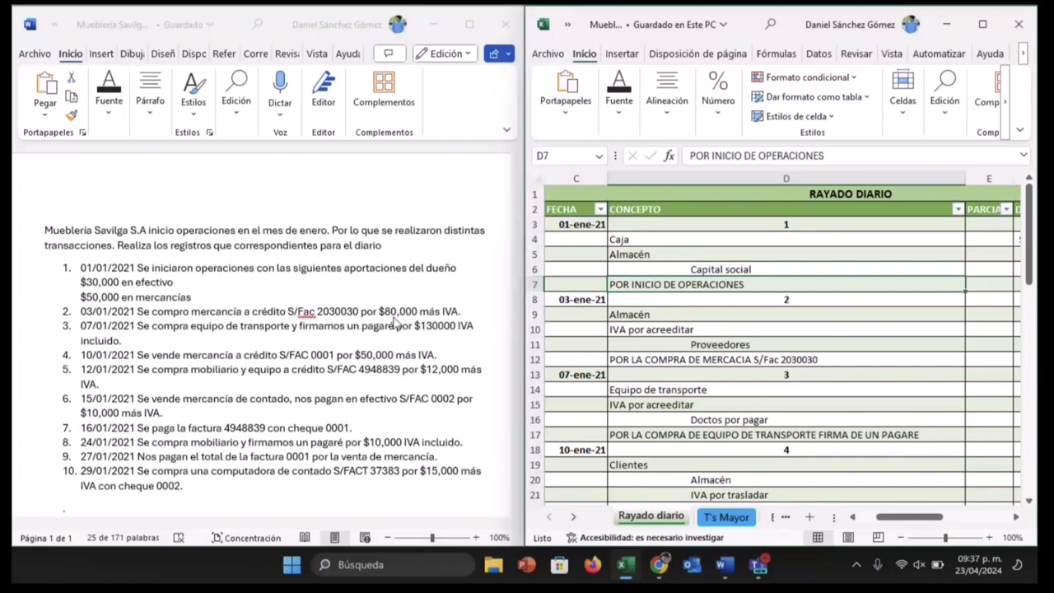
- Examine the debit amounts of the Almacén and IVA por acreditar lines in journal entry 2
{"action": "left_click", "coordinate": [642, 315]}
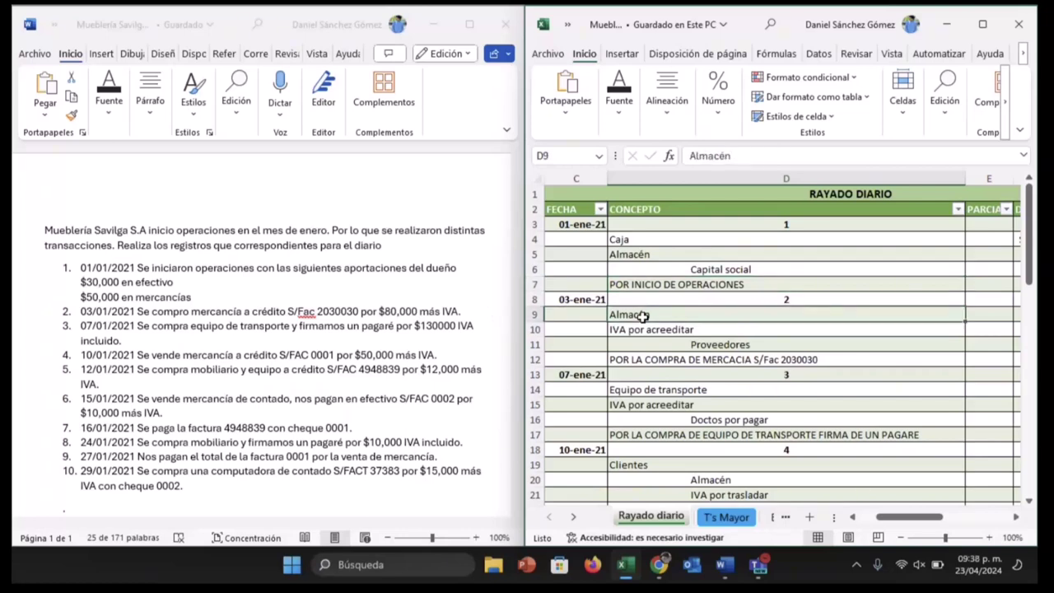
{"action": "key", "text": "Right"}
{"action": "key", "text": "Right"}
{"action": "key", "text": "Left"}
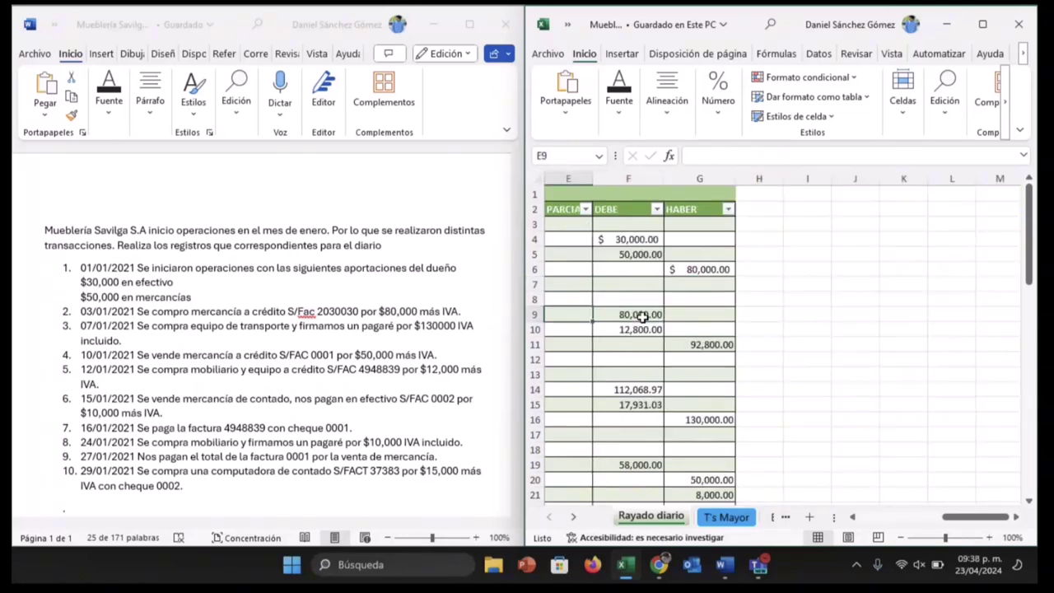
{"action": "key", "text": "Left"}
{"action": "key", "text": "Down"}
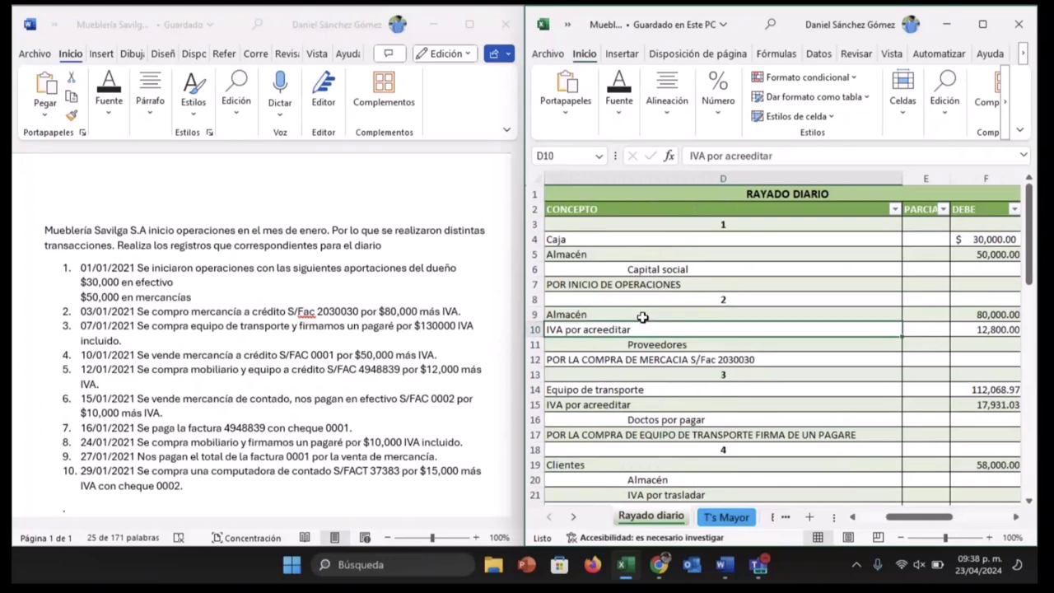
{"action": "key", "text": "Right"}
{"action": "key", "text": "Right"}
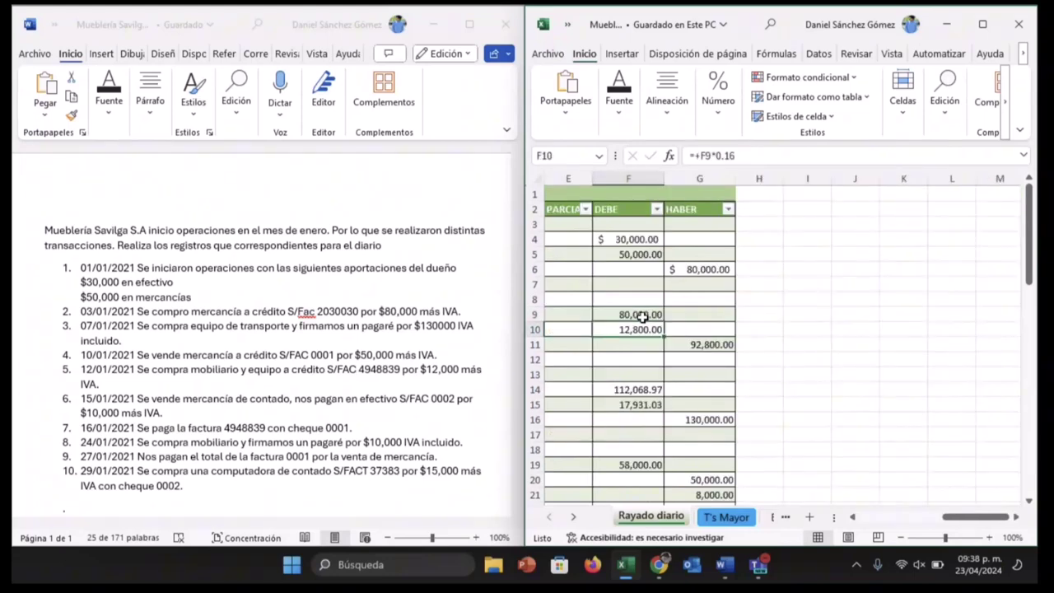
- Check the Proveedores credit of journal entry 2 against the sum of its two debits, and read the entry's description
{"action": "key", "text": "Left"}
{"action": "key", "text": "Left"}
{"action": "key", "text": "Down"}
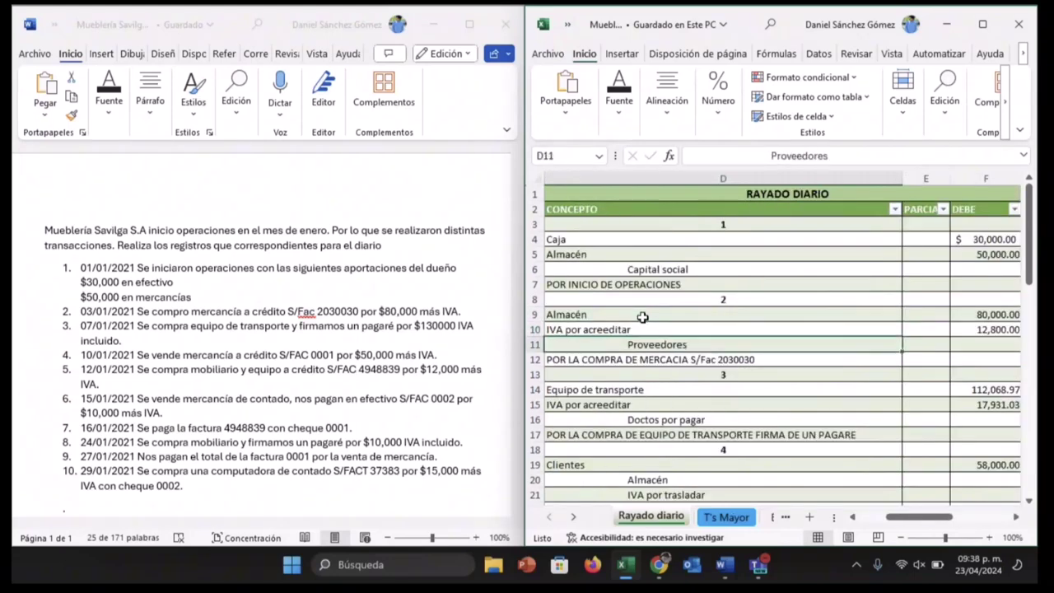
{"action": "key", "text": "Up"}
{"action": "key", "text": "Down"}
{"action": "key", "text": "Right"}
{"action": "key", "text": "Right"}
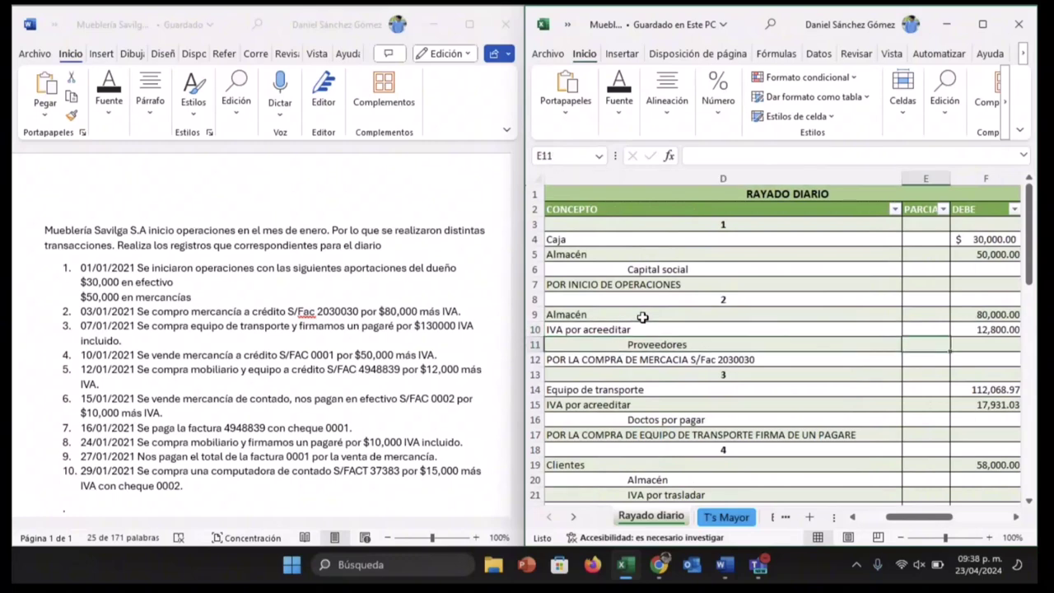
{"action": "key", "text": "Up"}
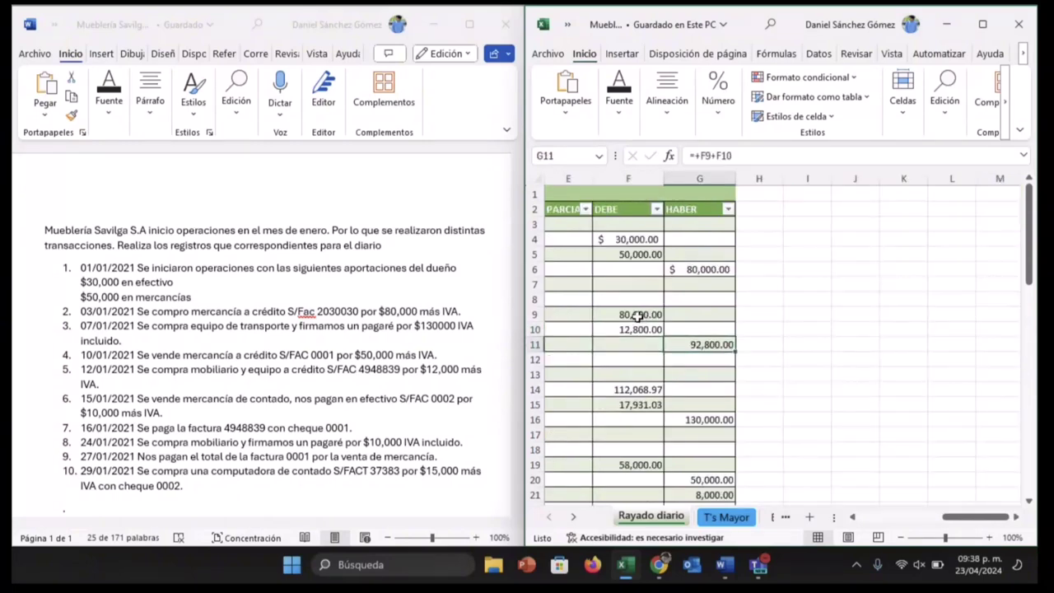
{"action": "key", "text": "Up"}
{"action": "left_click_drag", "start_coordinate": [638, 315], "coordinate": [641, 329]}
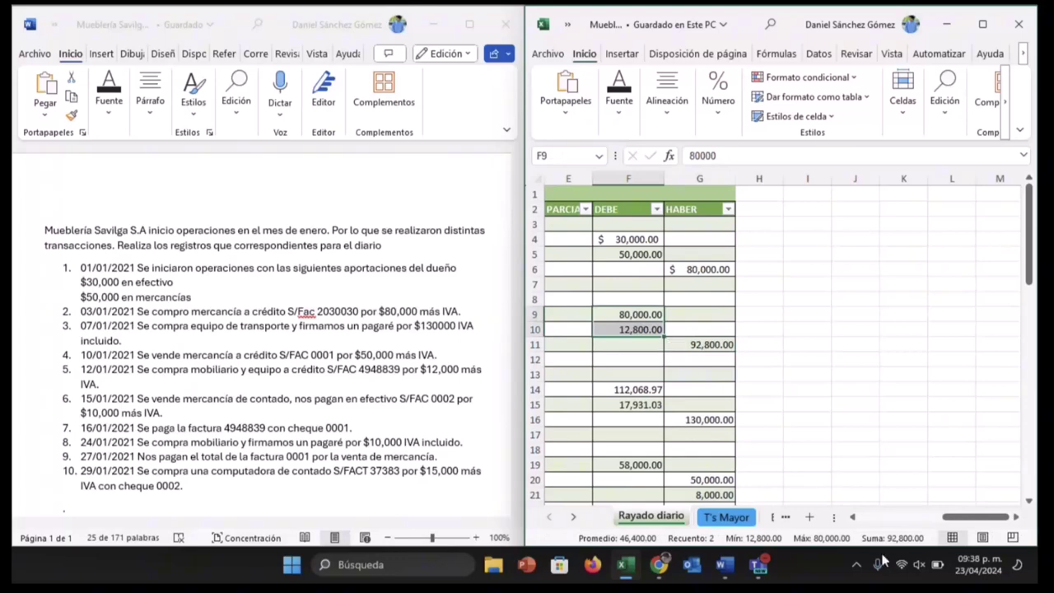
{"action": "scroll", "coordinate": [698, 368], "scroll_direction": "left", "scroll_amount": 3}
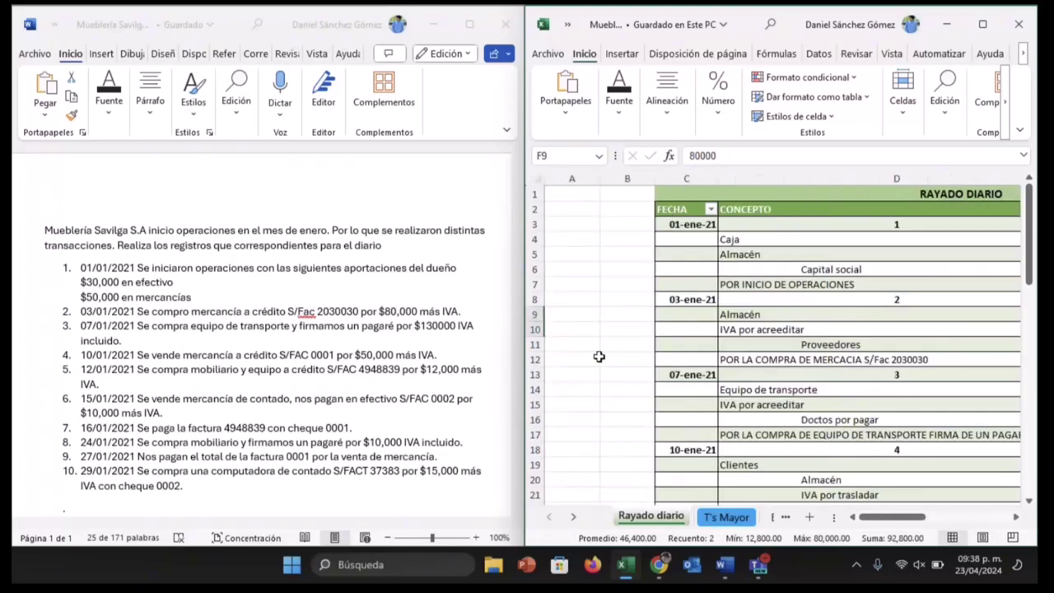
{"action": "left_click", "coordinate": [766, 362]}
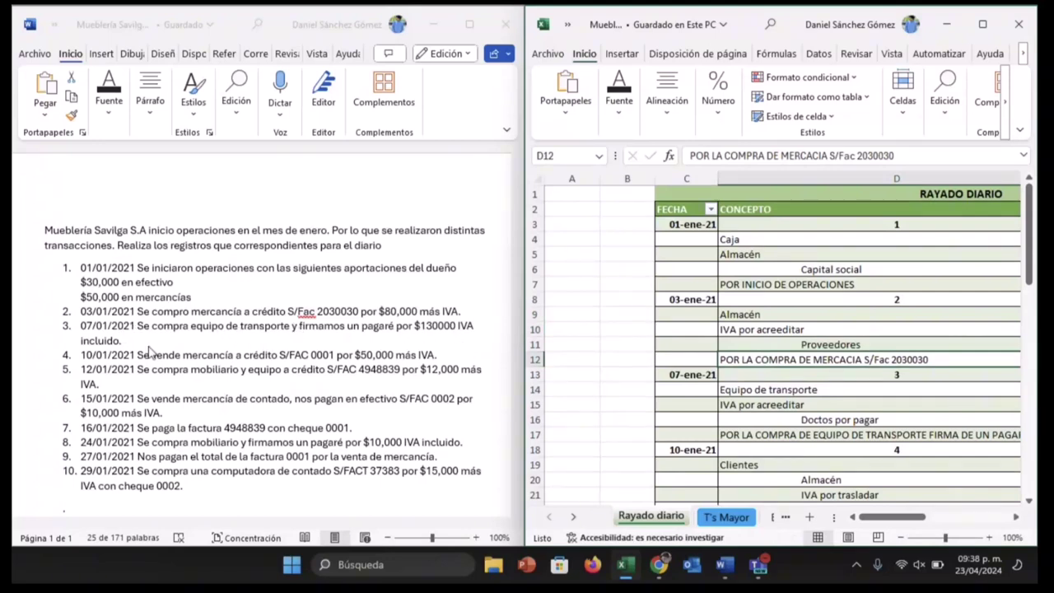
- Examine how the Equipo de transporte debit of journal entry 3 is calculated, and locate its IVA por acreditar line
{"action": "scroll", "coordinate": [850, 380], "scroll_direction": "right", "scroll_amount": 1}
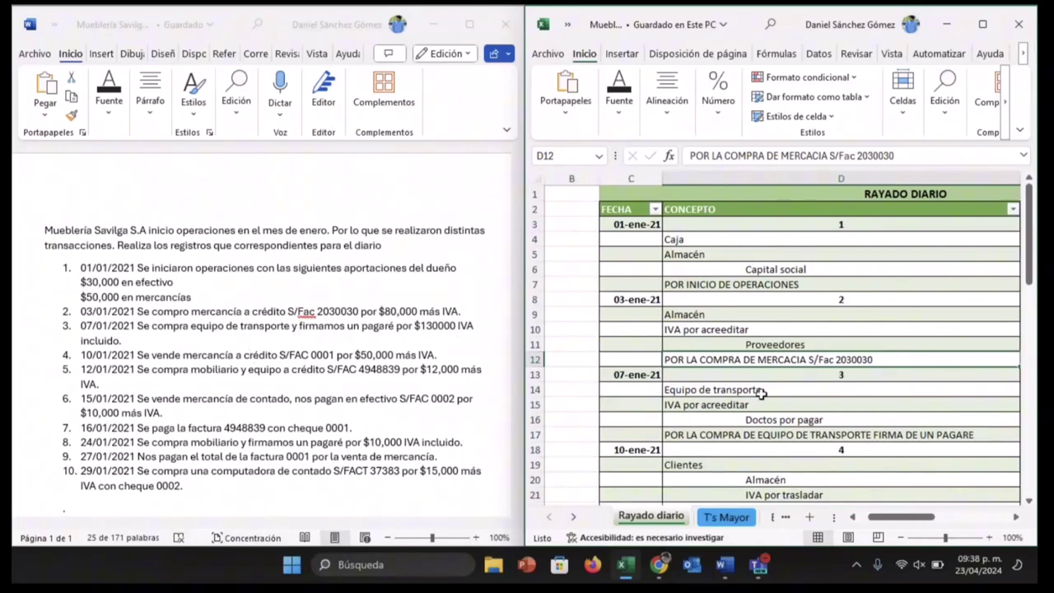
{"action": "left_click", "coordinate": [724, 395]}
{"action": "key", "text": "Right"}
{"action": "key", "text": "Right"}
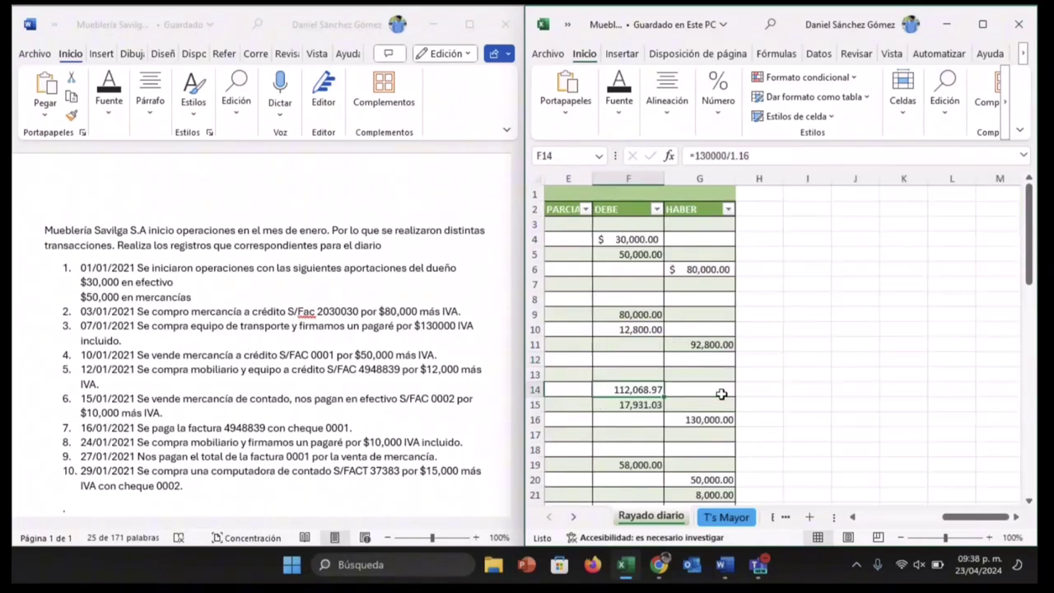
{"action": "key", "text": "Left"}
{"action": "key", "text": "Left"}
{"action": "key", "text": "Down"}
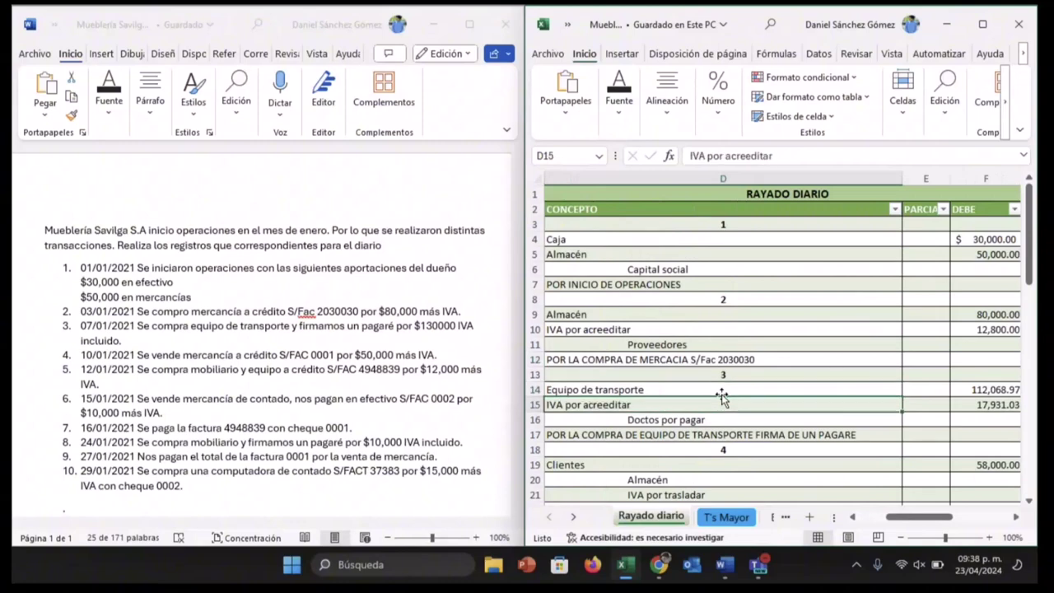
- Check the Doctos por pagar credit of journal entry 3 and compare it with the entry's debit lines
{"action": "key", "text": "Down"}
{"action": "key", "text": "Right"}
{"action": "key", "text": "Right"}
{"action": "key", "text": "Right"}
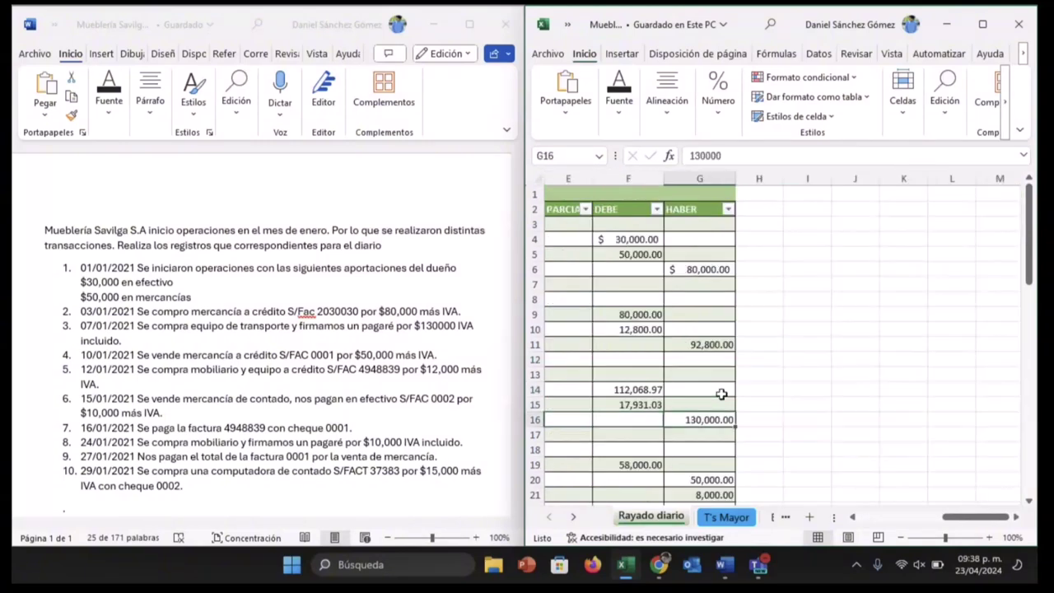
{"action": "key", "text": "Left"}
{"action": "key", "text": "Left"}
{"action": "key", "text": "Left"}
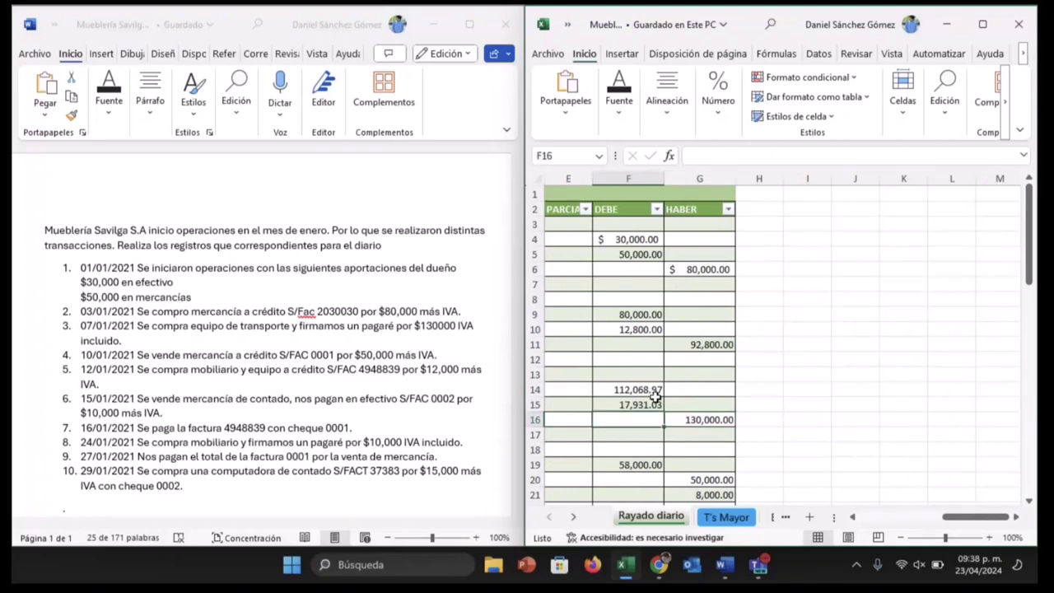
{"action": "key", "text": "Right"}
{"action": "key", "text": "Up"}
{"action": "key", "text": "Up"}
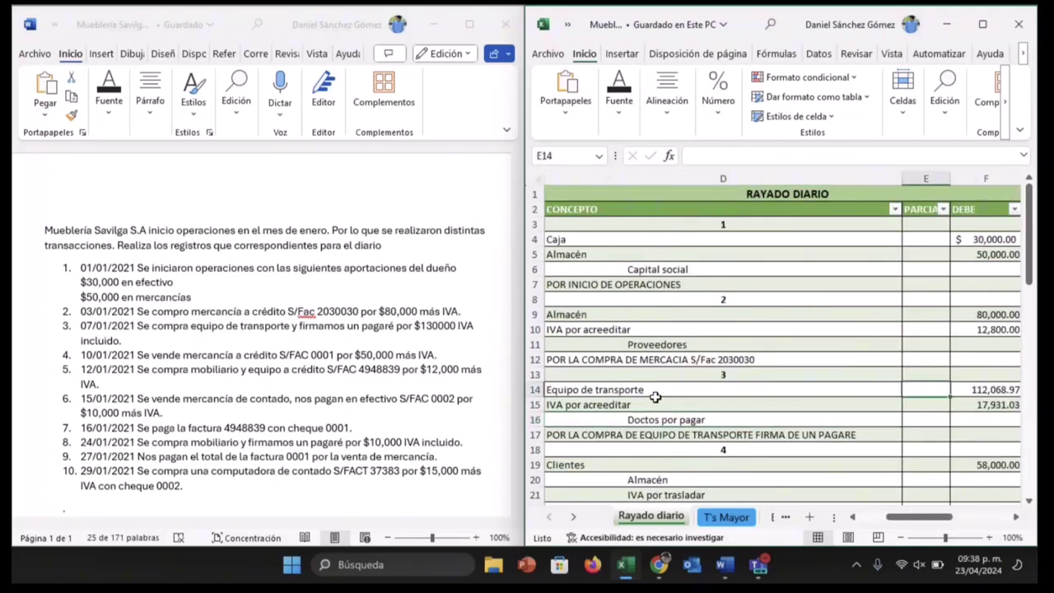
- Examine how the IVA por acreditar debit of journal entry 3 is calculated, and read the entry's description
{"action": "key", "text": "Right"}
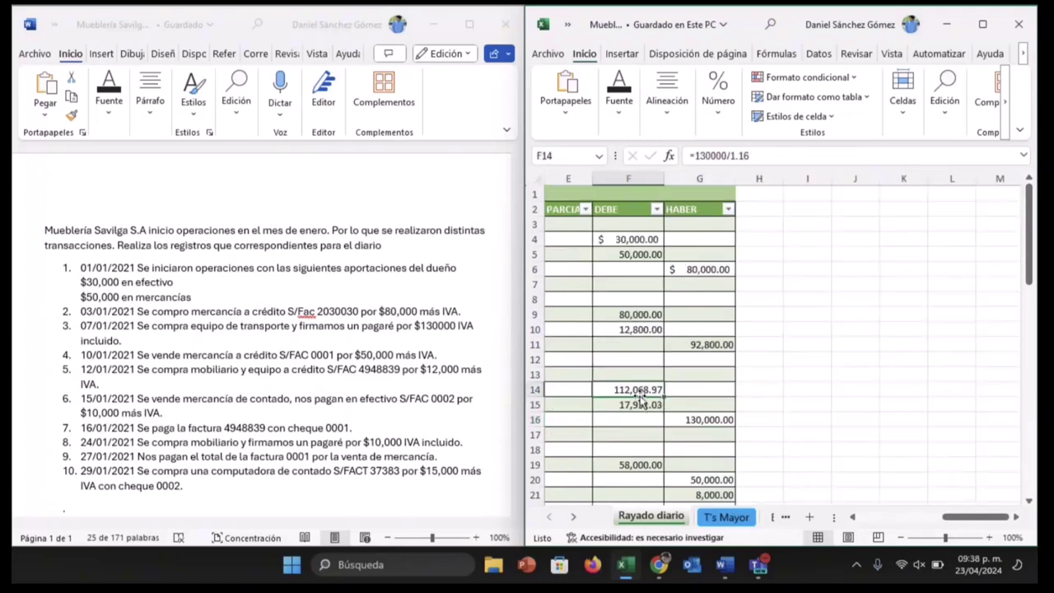
{"action": "left_click", "coordinate": [635, 407]}
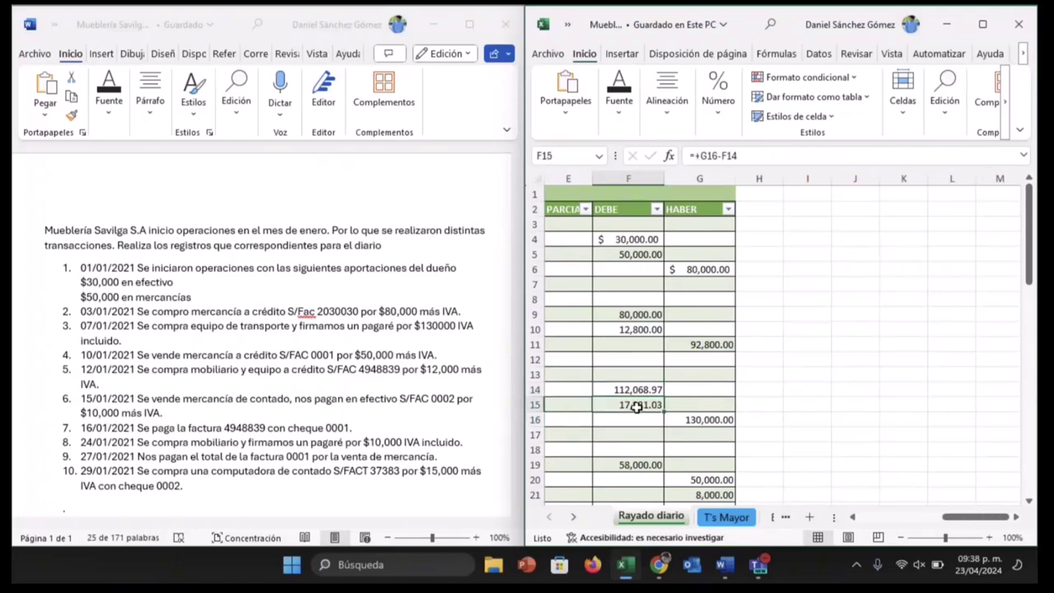
{"action": "double_click", "coordinate": [635, 407]}
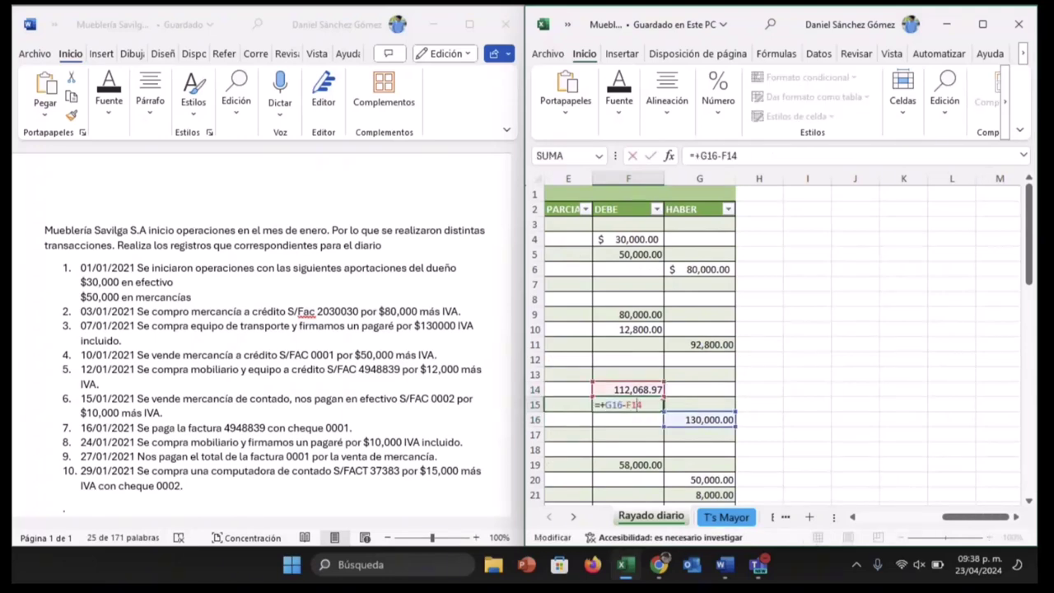
{"action": "key", "text": "Escape"}
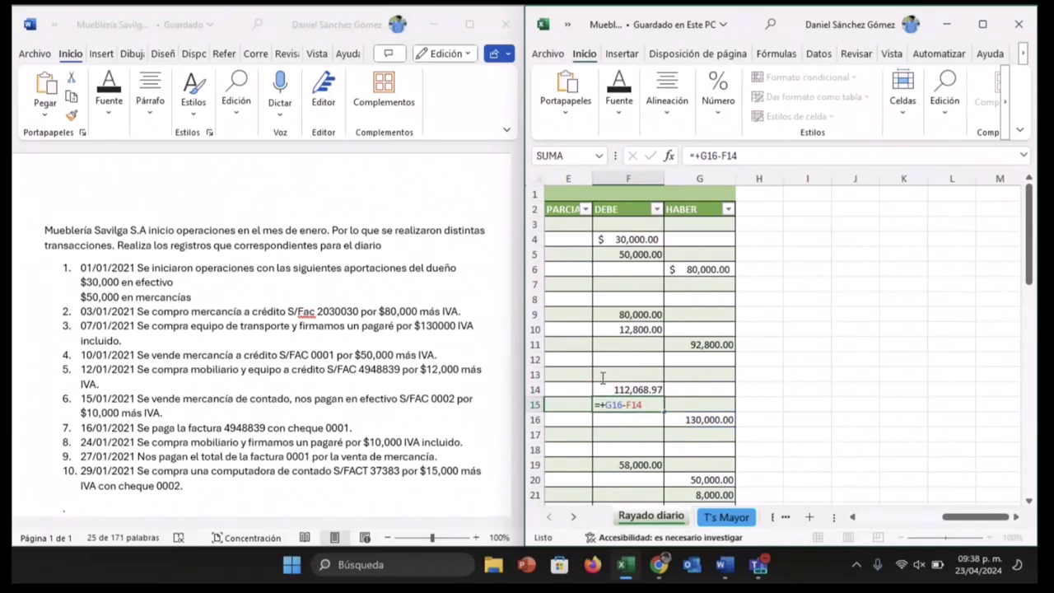
{"action": "key", "text": "Return"}
{"action": "scroll", "coordinate": [600, 379], "scroll_direction": "left", "scroll_amount": 3}
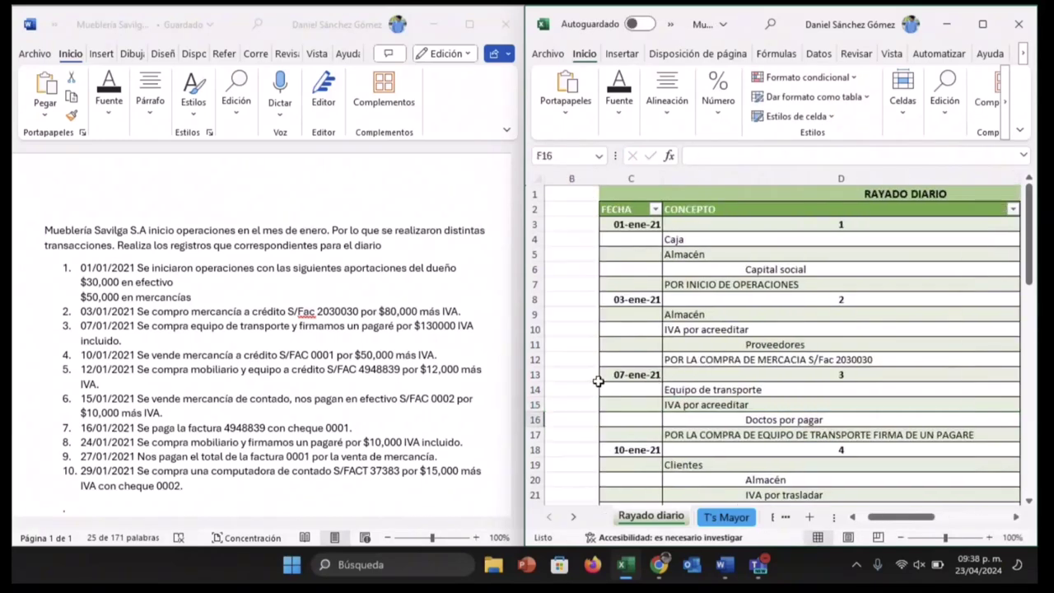
{"action": "left_click", "coordinate": [750, 434]}
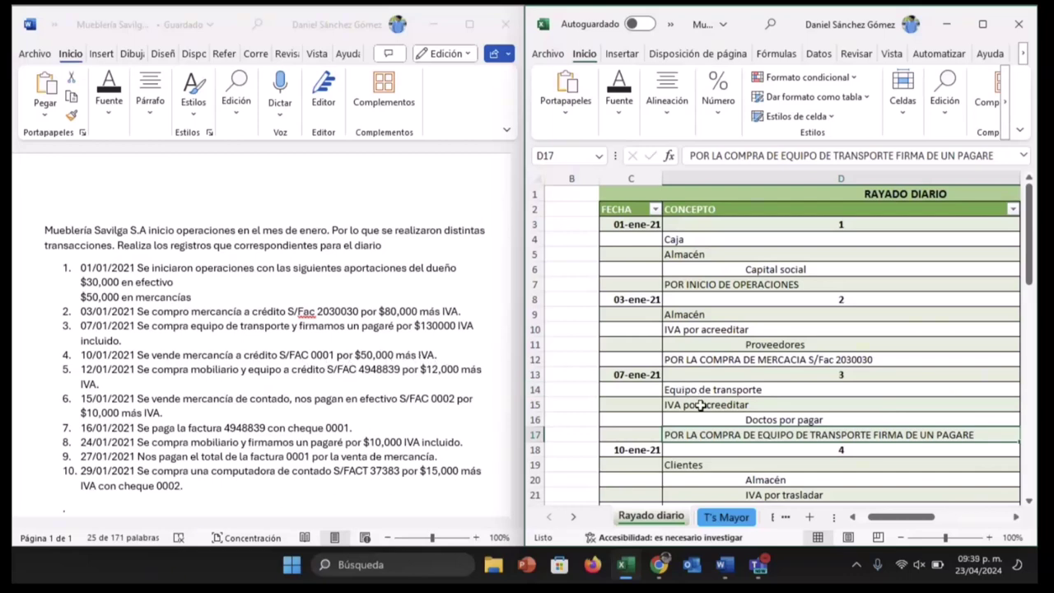
- Examine the Almacén and IVA por trasladar credits of journal entry 4, including how the tax is calculated
{"action": "scroll", "coordinate": [709, 455], "scroll_direction": "down", "scroll_amount": 4}
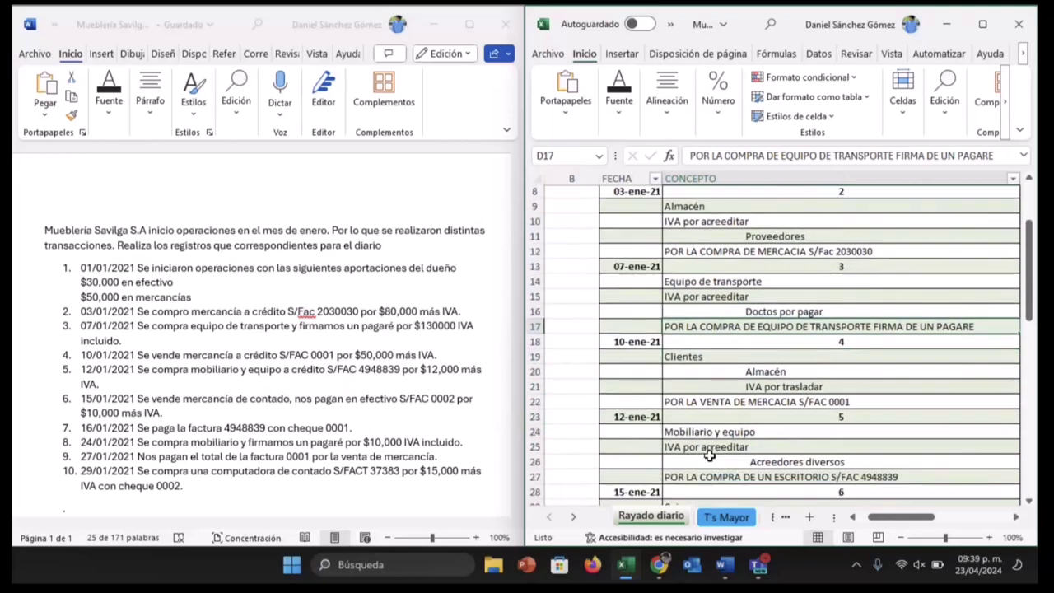
{"action": "left_click", "coordinate": [764, 320]}
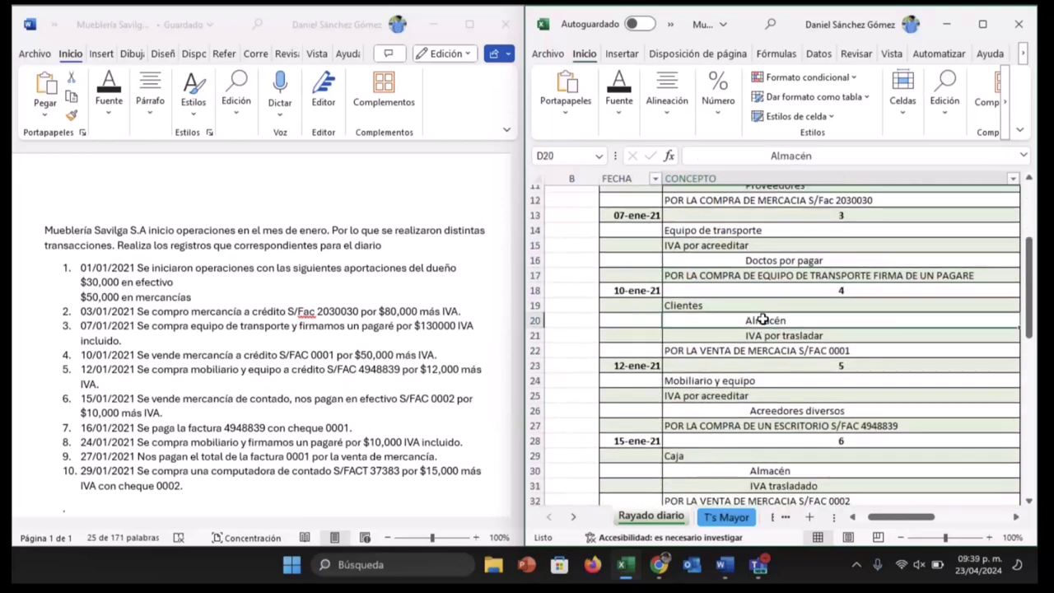
{"action": "key", "text": "Down"}
{"action": "key", "text": "Right"}
{"action": "key", "text": "Right"}
{"action": "key", "text": "Up"}
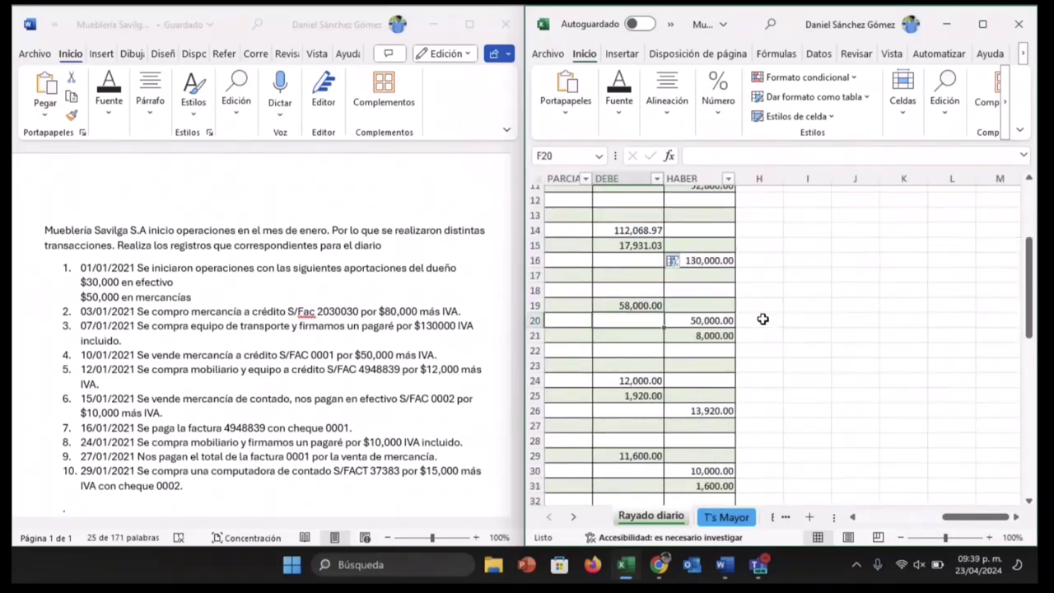
{"action": "key", "text": "Right"}
{"action": "key", "text": "Down"}
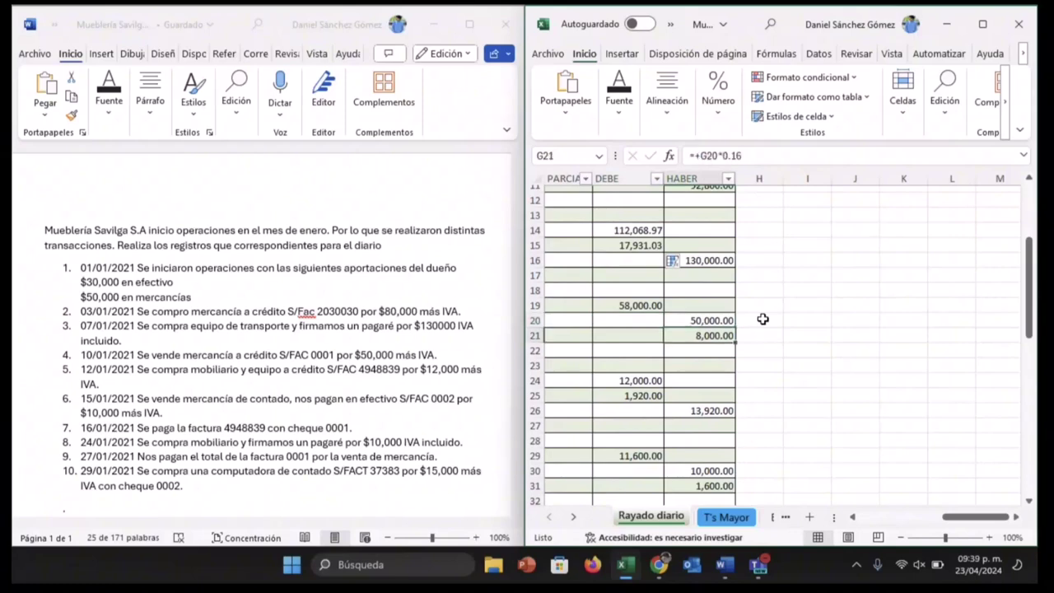
{"action": "key", "text": "Up"}
{"action": "key", "text": "Left"}
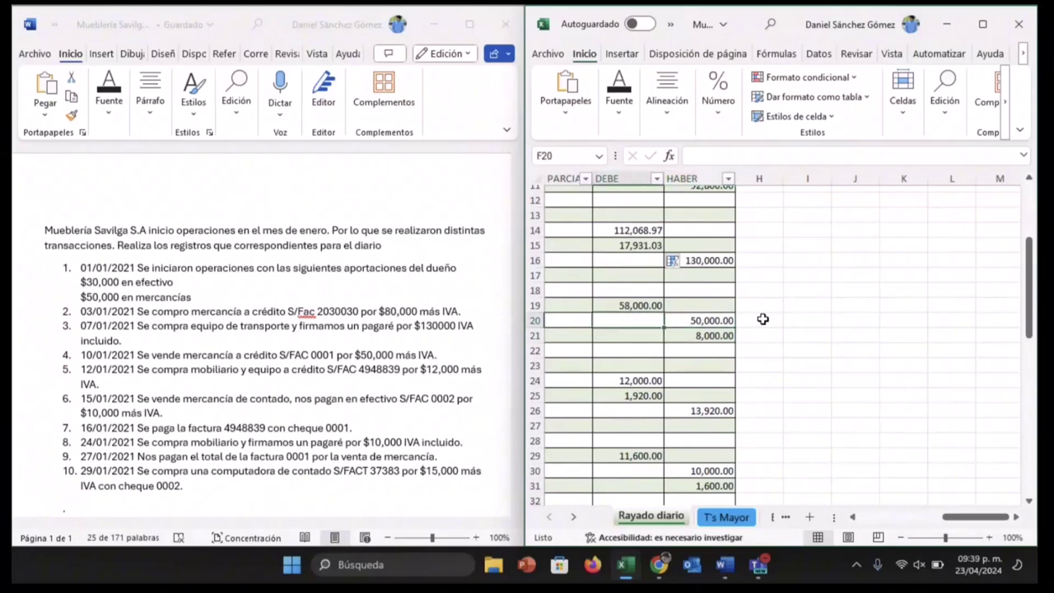
- Check the Clientes debit of journal entry 4 against its credit lines, and read the entry's description
{"action": "key", "text": "Up"}
{"action": "key", "text": "Left"}
{"action": "key", "text": "Left"}
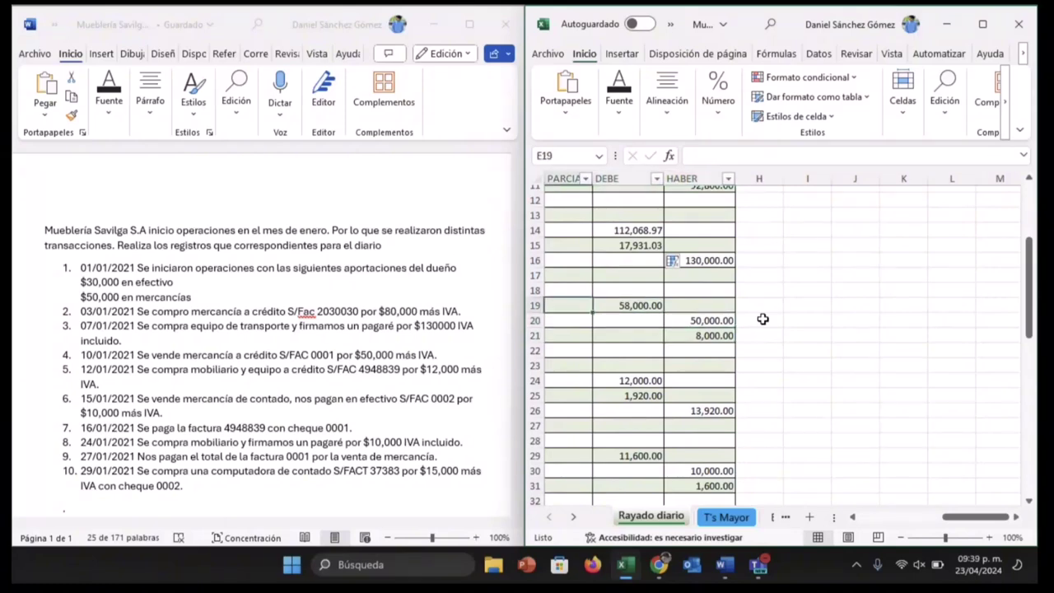
{"action": "key", "text": "Right"}
{"action": "key", "text": "Right"}
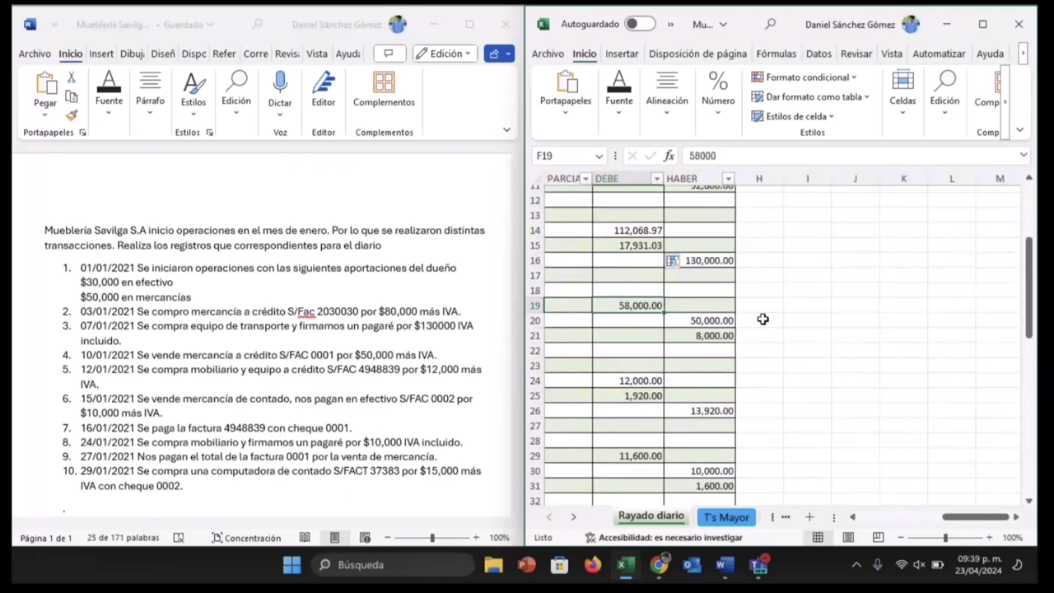
{"action": "key", "text": "Left"}
{"action": "key", "text": "Left"}
{"action": "key", "text": "Left"}
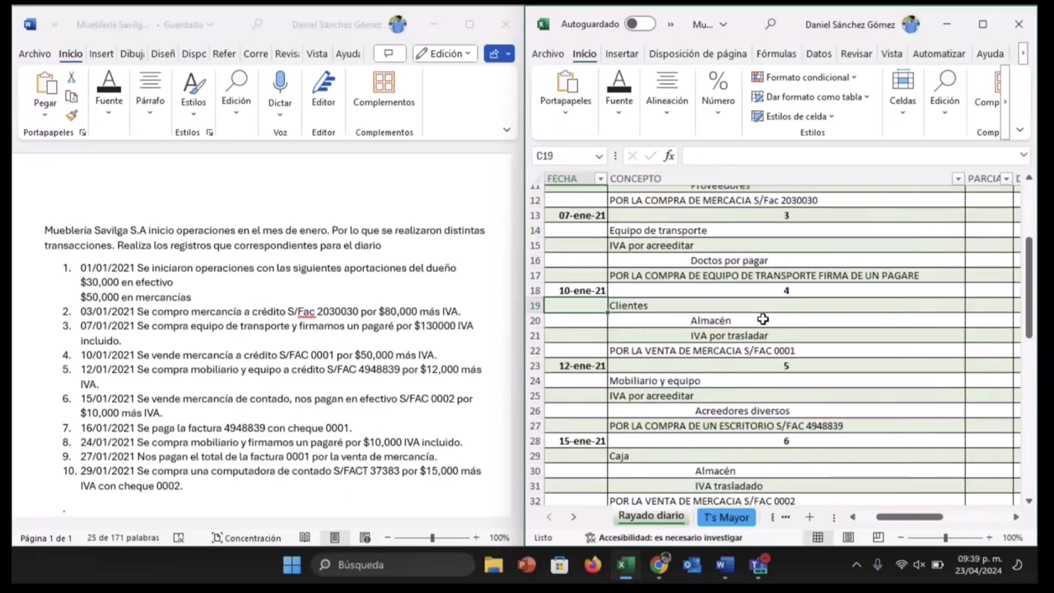
{"action": "left_click", "coordinate": [705, 354]}
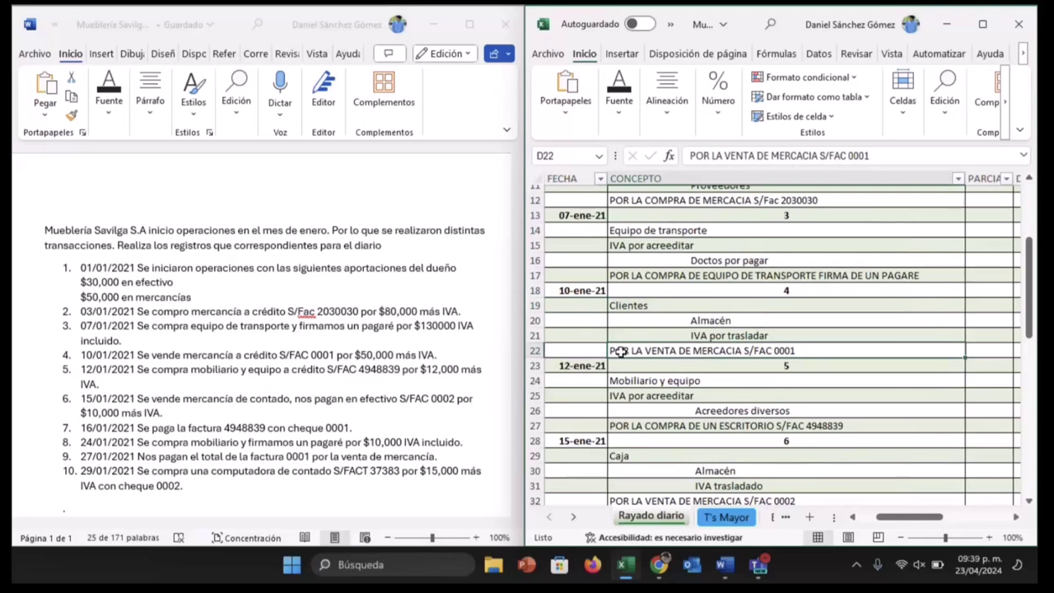
- Examine the Mobiliario y equipo and IVA por acreditar debits of journal entry 5, including the tax formula
{"action": "scroll", "coordinate": [649, 355], "scroll_direction": "down", "scroll_amount": 3}
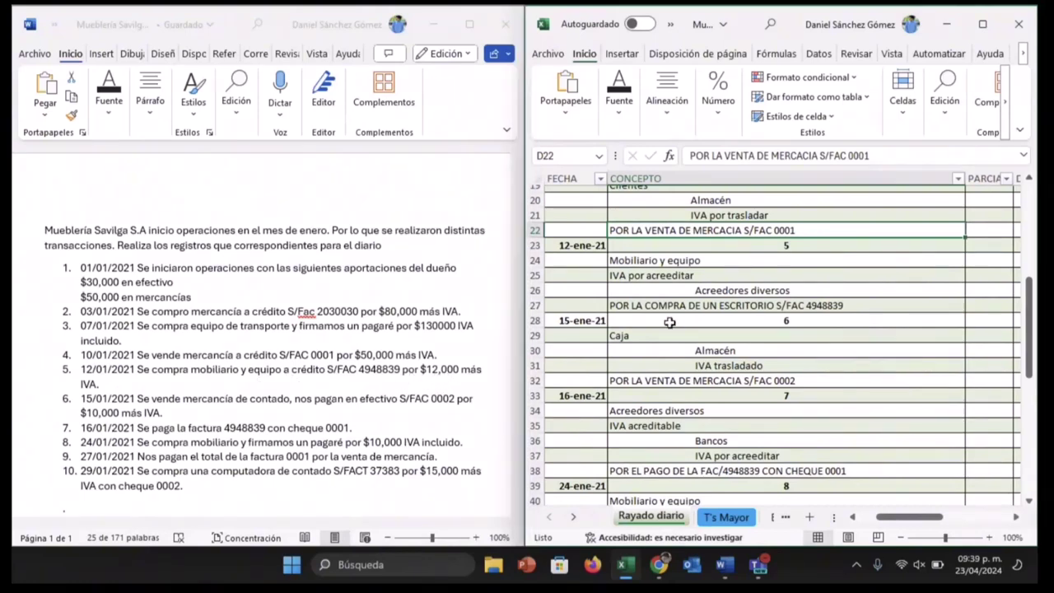
{"action": "left_click", "coordinate": [673, 261]}
{"action": "key", "text": "Tab"}
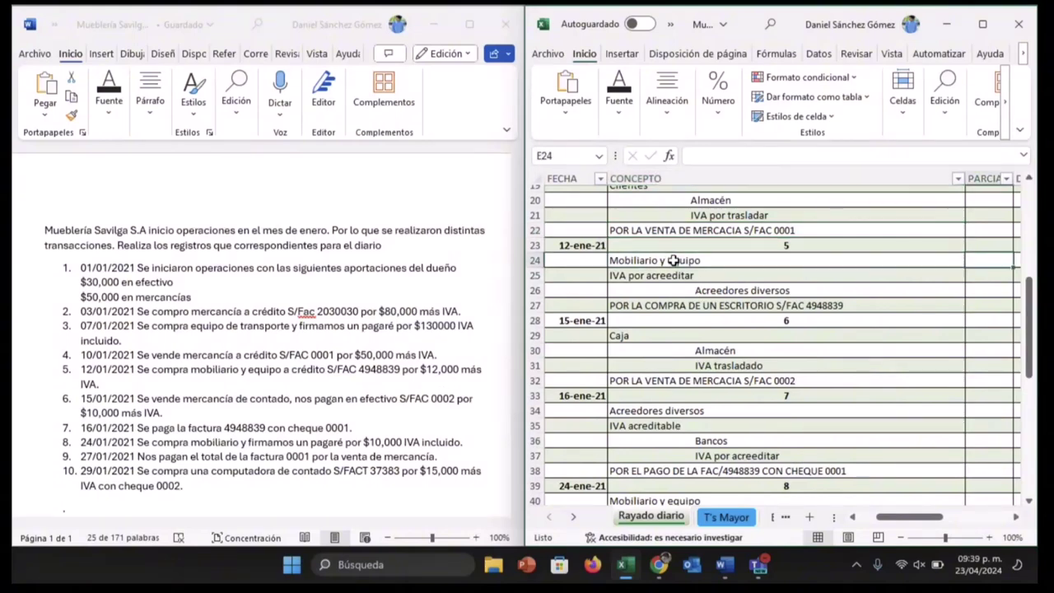
{"action": "left_click", "coordinate": [673, 260]}
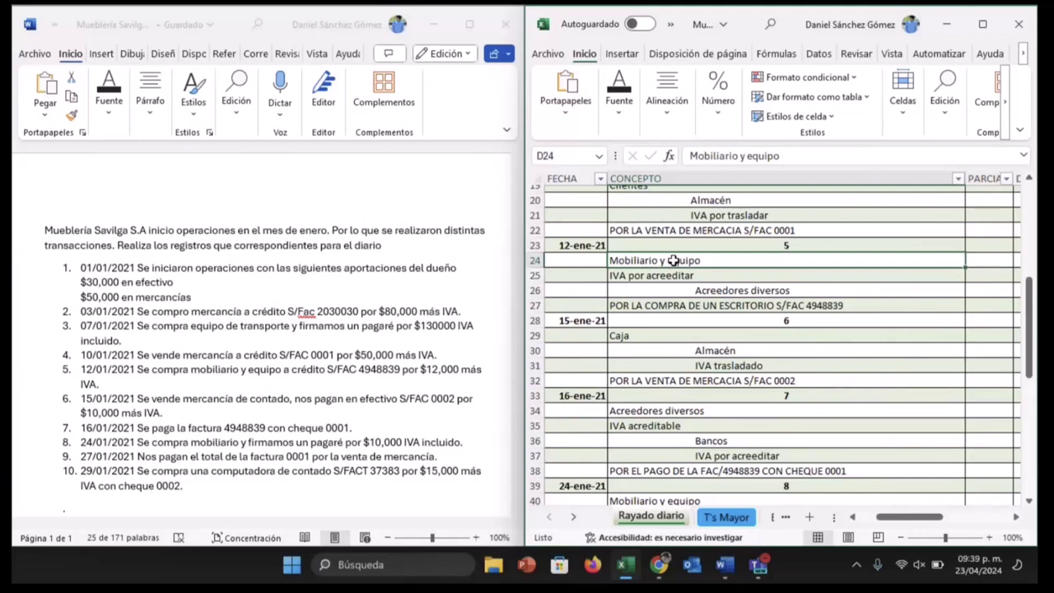
{"action": "key", "text": "Down"}
{"action": "key", "text": "Down"}
{"action": "key", "text": "Up"}
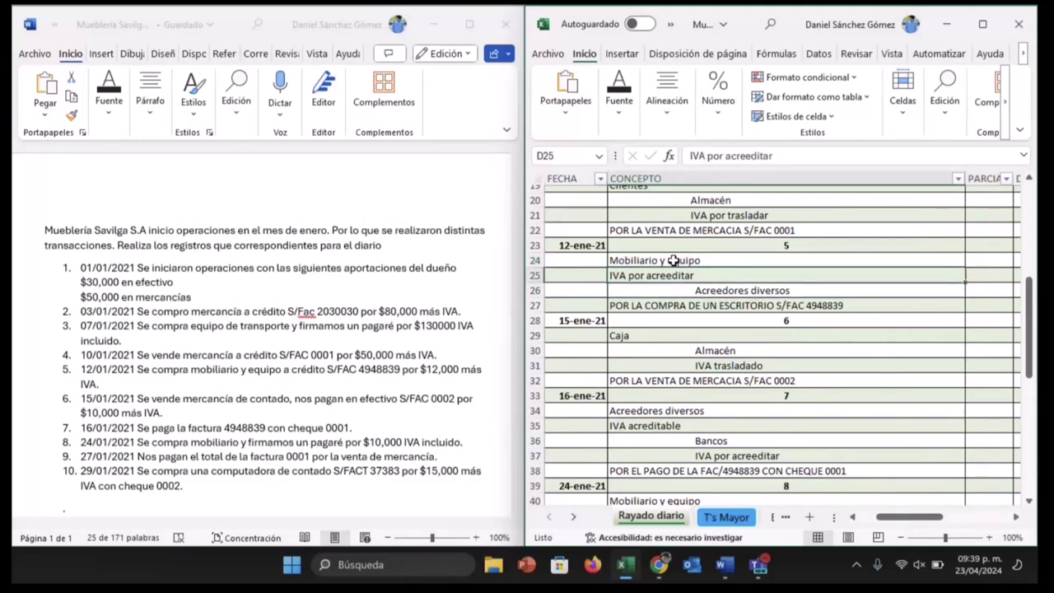
{"action": "key", "text": "Right"}
{"action": "key", "text": "Right"}
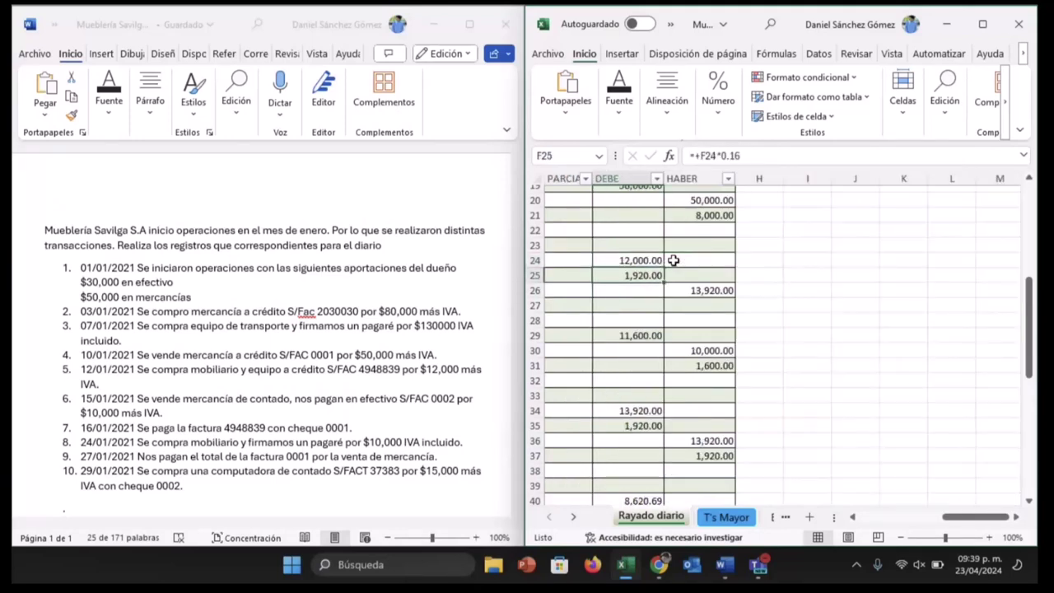
- Check the Acreedores diversos credit of journal entry 5 against the entry's two debit amounts
{"action": "key", "text": "Right"}
{"action": "key", "text": "Down"}
{"action": "key", "text": "Left"}
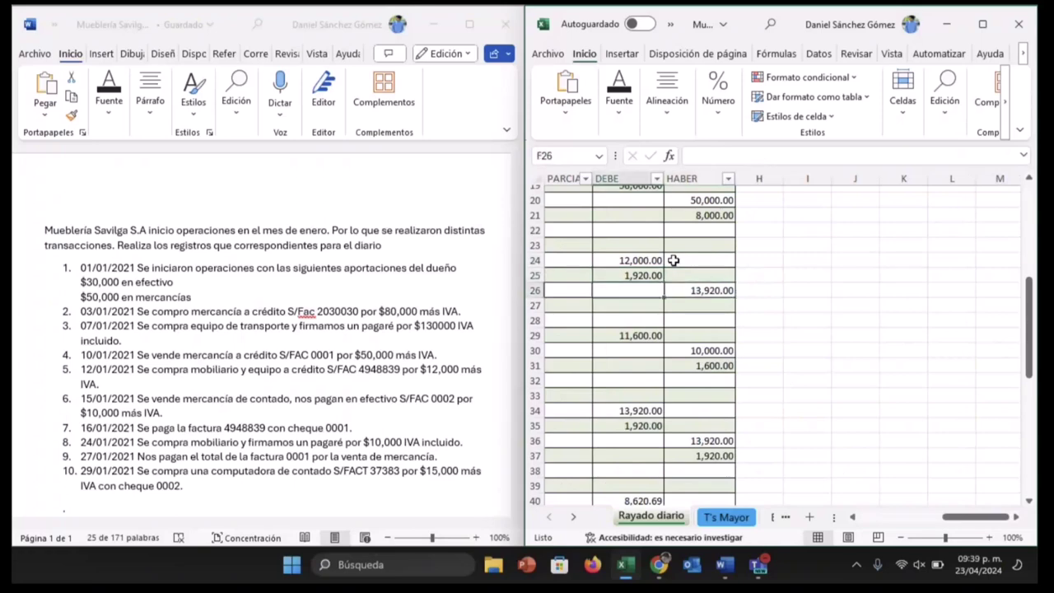
{"action": "key", "text": "Left"}
{"action": "key", "text": "Left"}
{"action": "key", "text": "Up"}
{"action": "key", "text": "Right"}
{"action": "key", "text": "Right"}
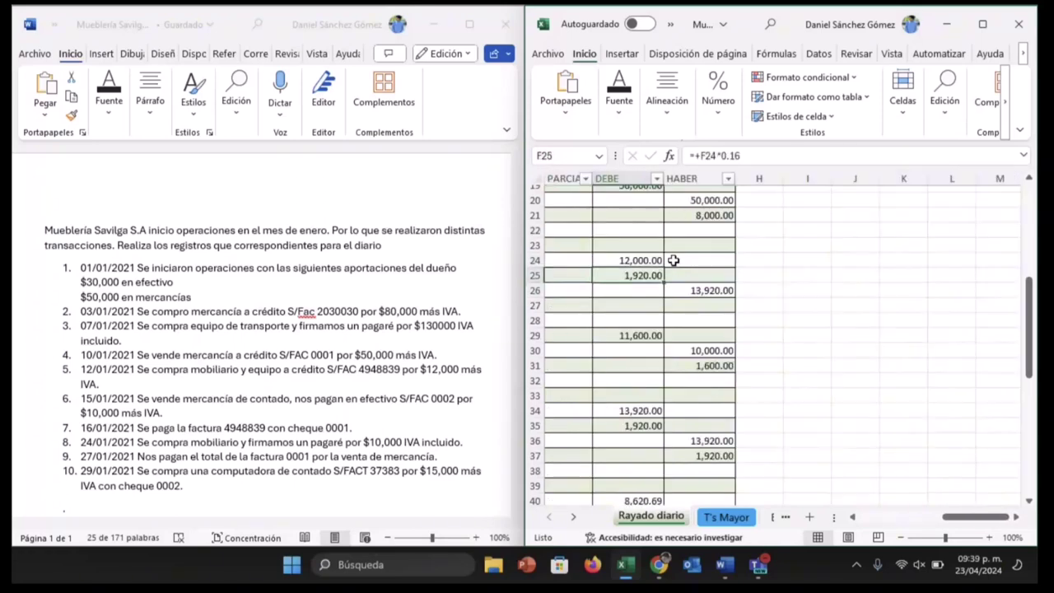
{"action": "key", "text": "Up"}
{"action": "key", "text": "Down"}
{"action": "key", "text": "Down"}
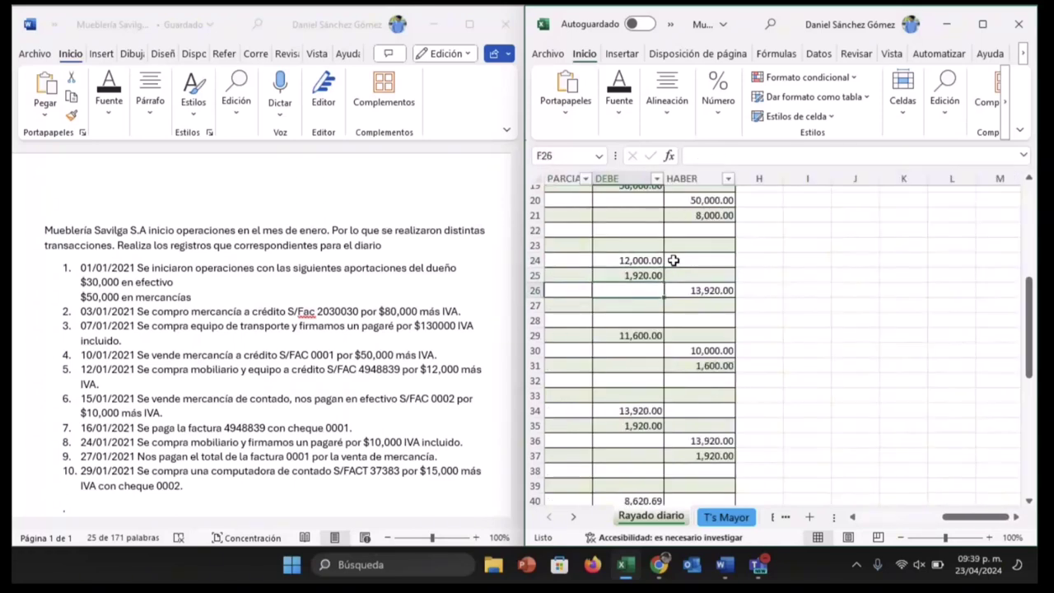
{"action": "key", "text": "Right"}
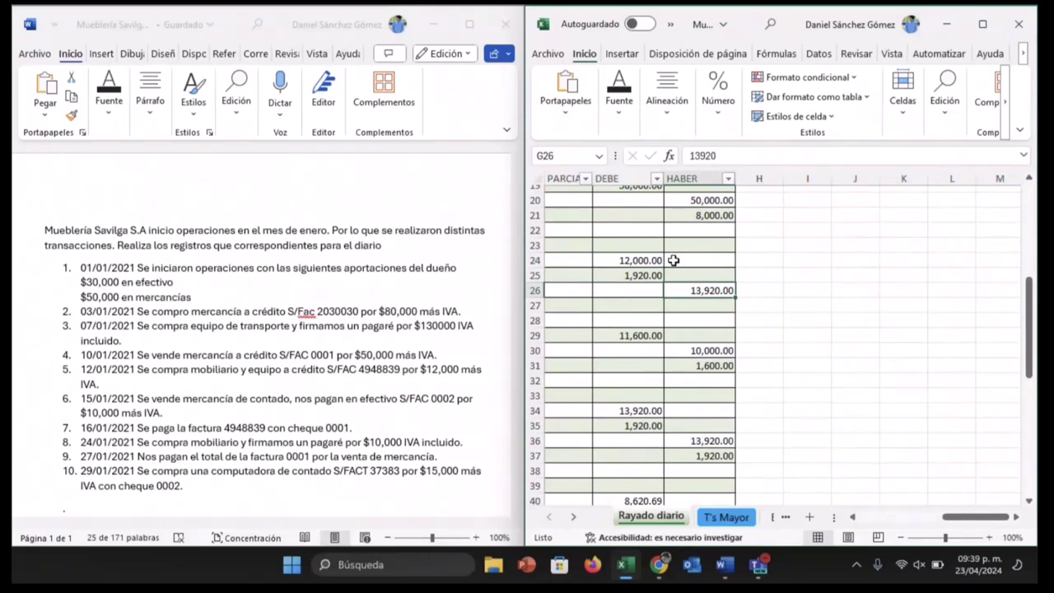
- Read the description line of journal entry 5 in the CONCEPTO column
{"action": "key", "text": "Left"}
{"action": "key", "text": "Left"}
{"action": "key", "text": "Left"}
{"action": "key", "text": "Left"}
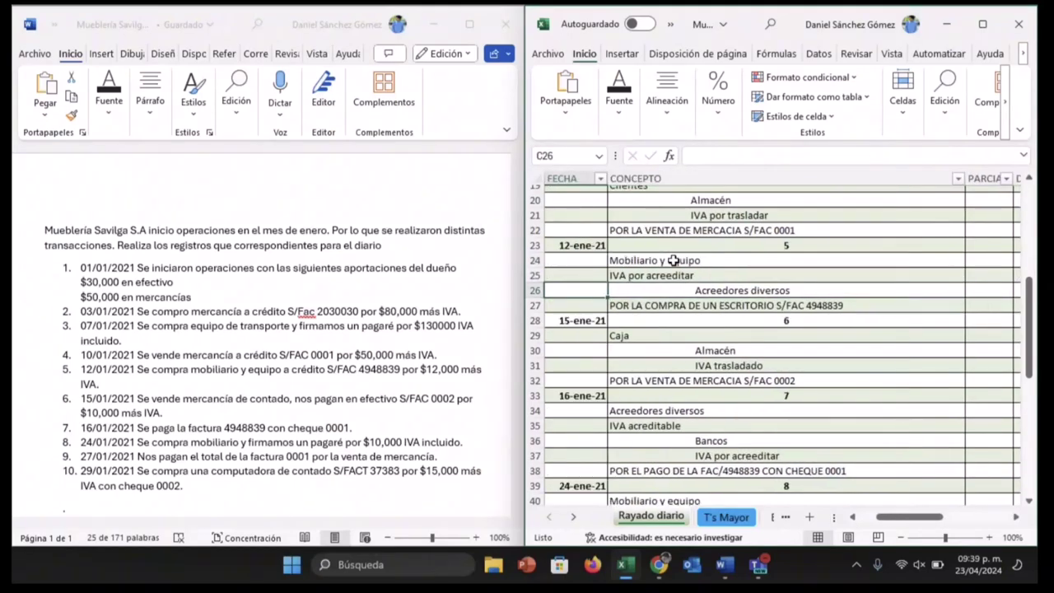
{"action": "key", "text": "Down"}
{"action": "key", "text": "Down"}
{"action": "key", "text": "Up"}
{"action": "key", "text": "Right"}
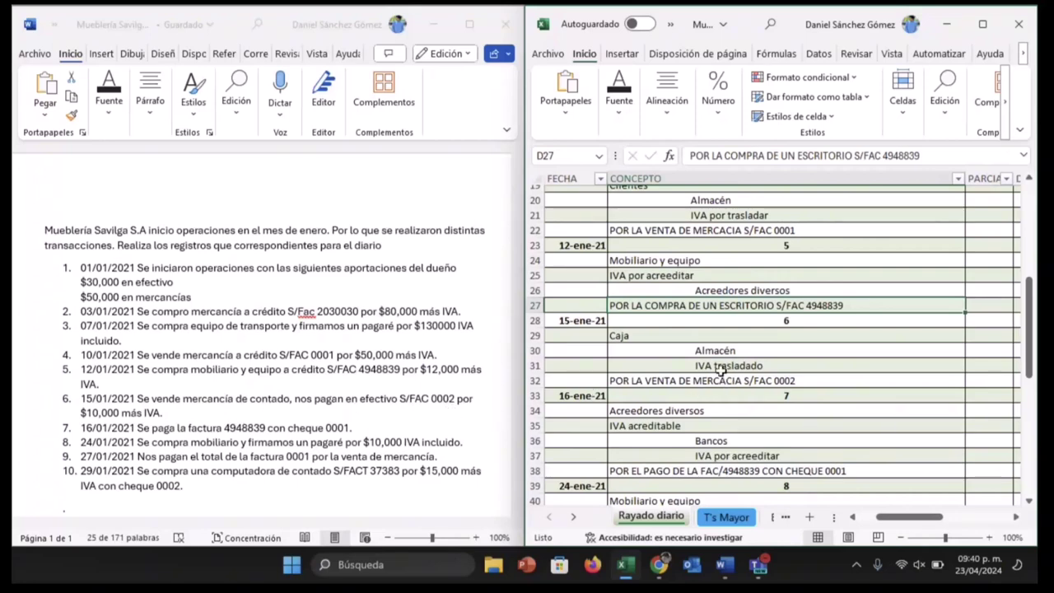
- Examine the Almacén and IVA trasladado credits of journal entry 6, including how the tax is calculated
{"action": "scroll", "coordinate": [720, 370], "scroll_direction": "up", "scroll_amount": 1}
{"action": "scroll", "coordinate": [725, 368], "scroll_direction": "down", "scroll_amount": 1}
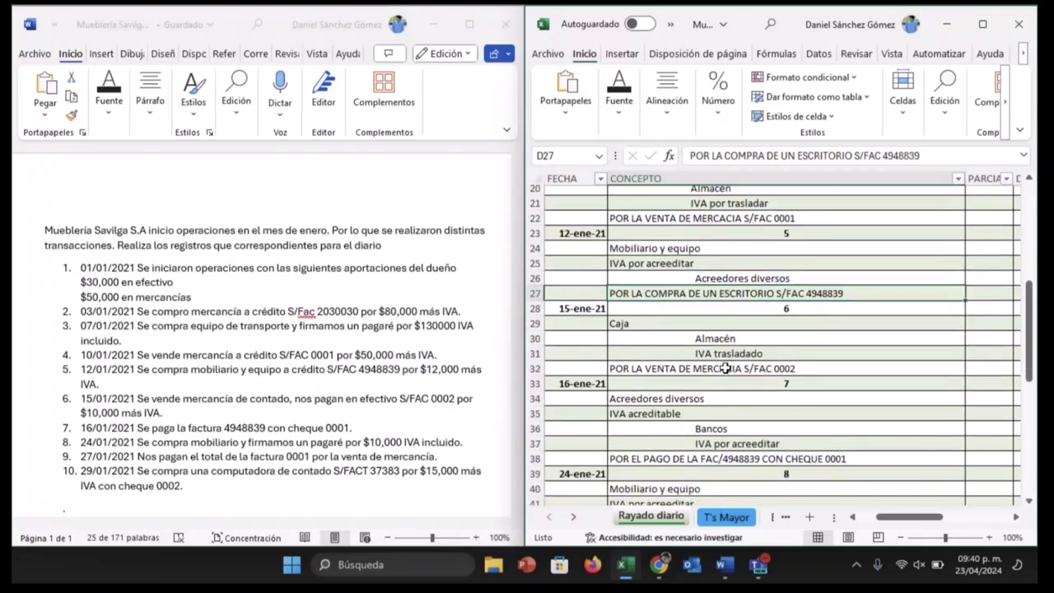
{"action": "left_click", "coordinate": [650, 337]}
{"action": "key", "text": "Right"}
{"action": "key", "text": "Right"}
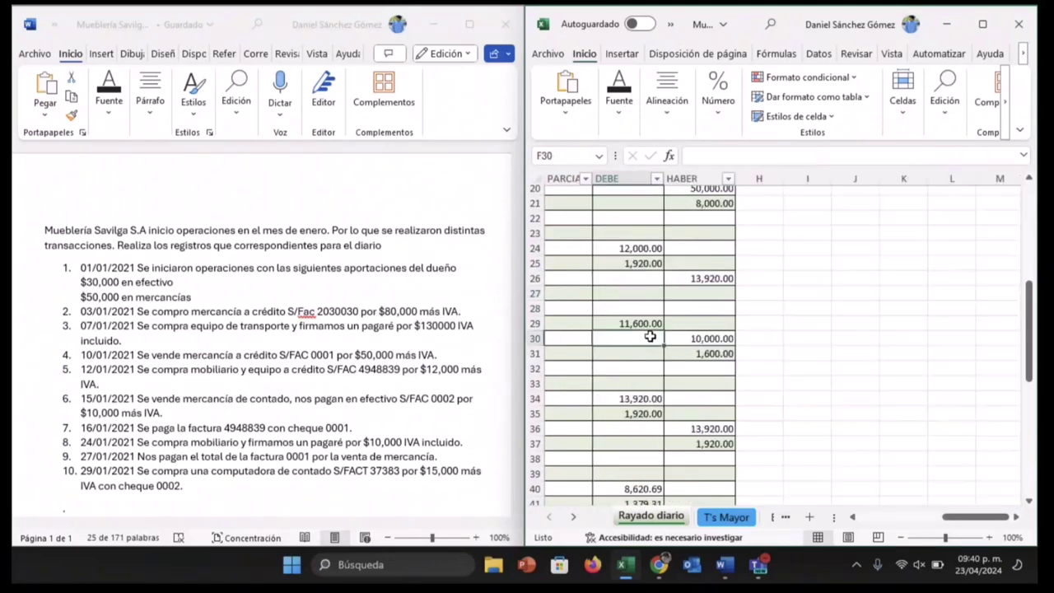
{"action": "key", "text": "Right"}
{"action": "key", "text": "Down"}
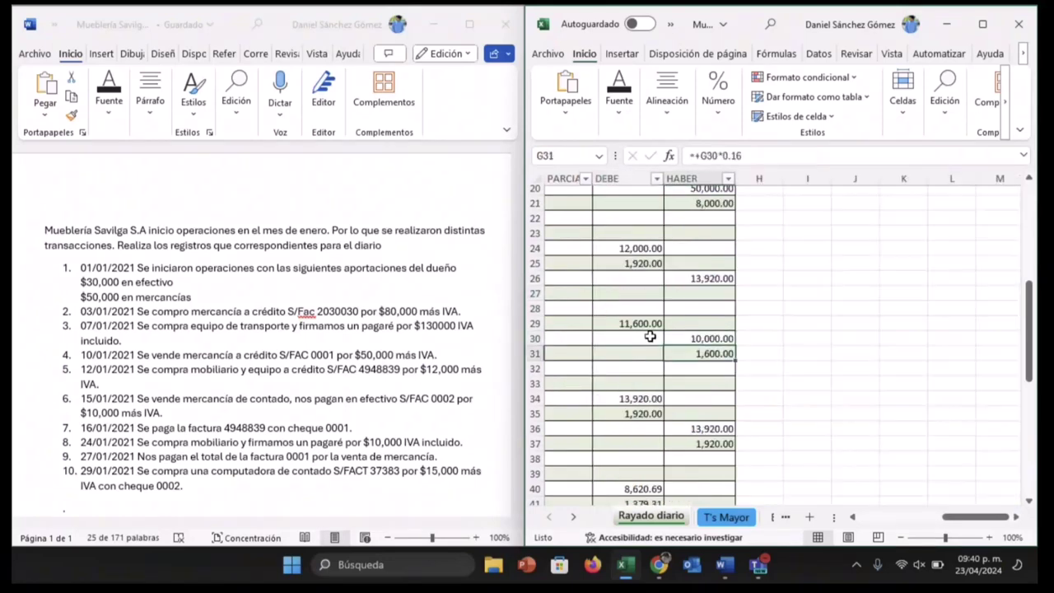
{"action": "key", "text": "Up"}
{"action": "key", "text": "Left"}
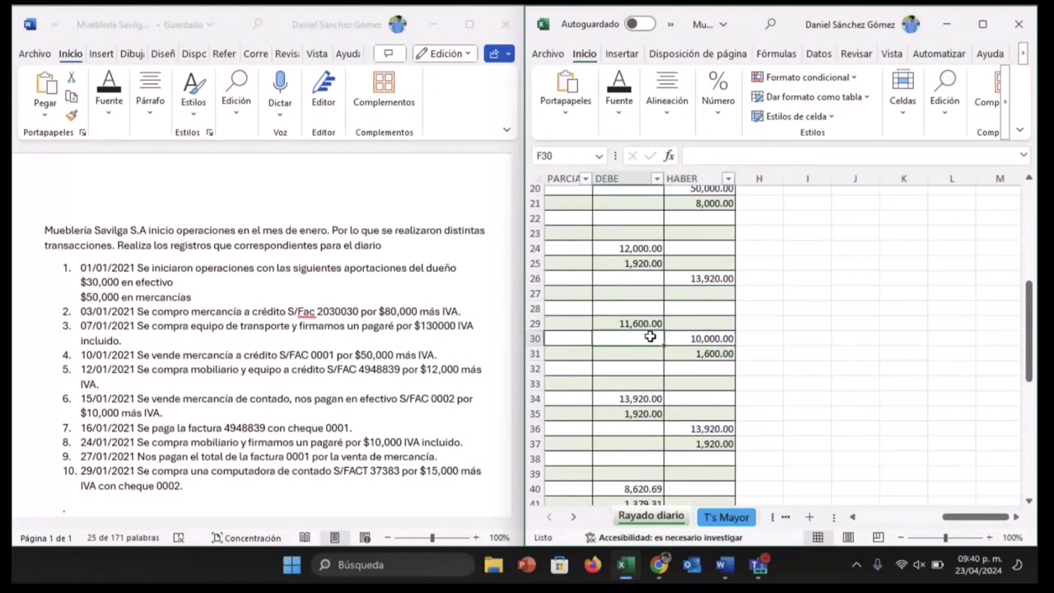
- Compare the Caja debit of journal entry 6 with the entry's Almacén credit line
{"action": "key", "text": "Left"}
{"action": "key", "text": "Left"}
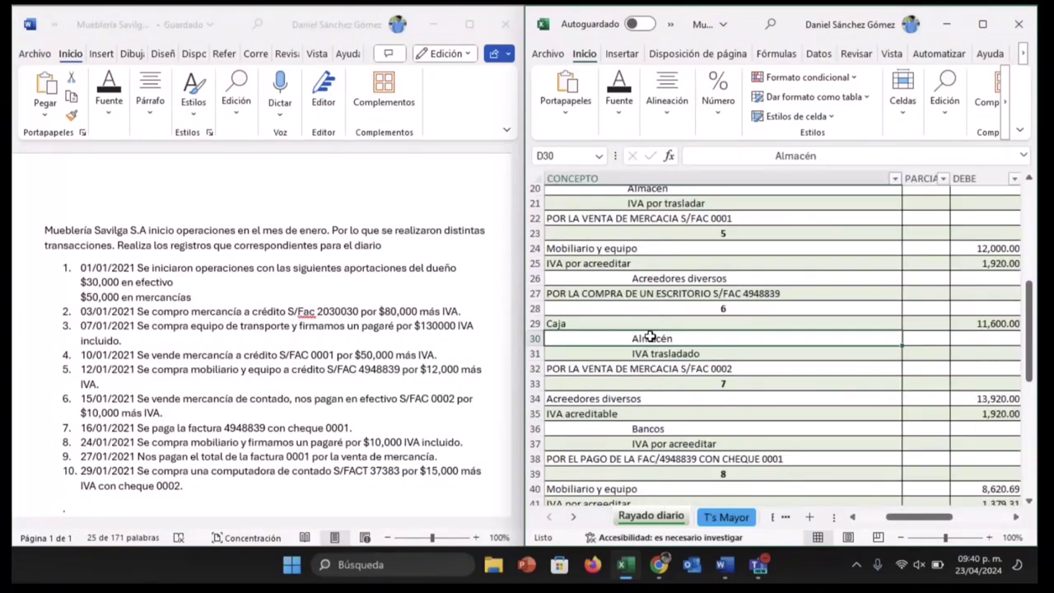
{"action": "key", "text": "Up"}
{"action": "key", "text": "Right"}
{"action": "key", "text": "Right"}
{"action": "key", "text": "Down"}
{"action": "key", "text": "Right"}
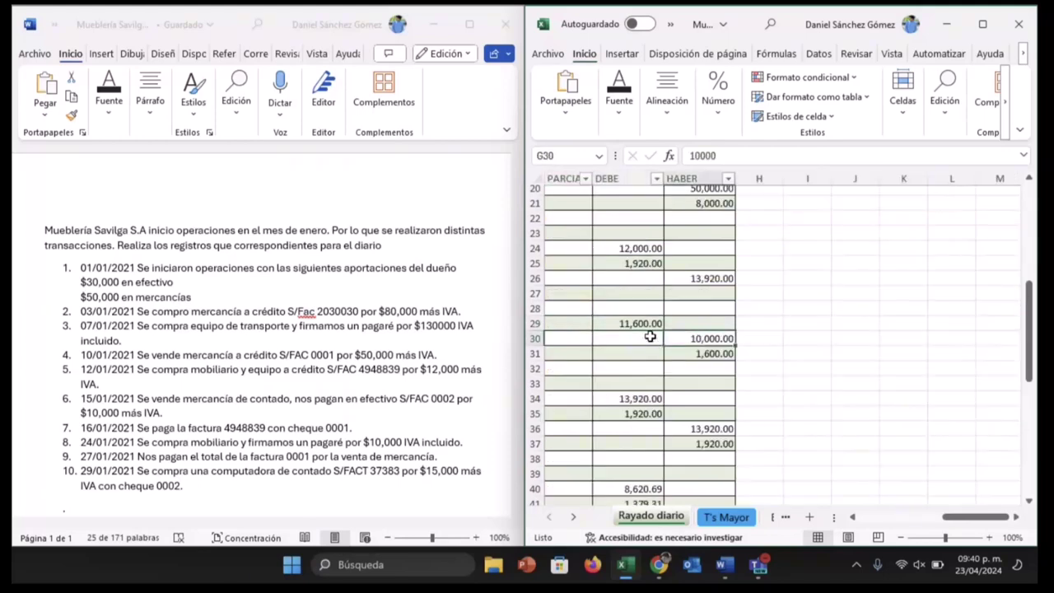
- Read the description line of journal entry 6 in the CONCEPTO column
{"action": "key", "text": "Left"}
{"action": "key", "text": "Left"}
{"action": "key", "text": "Left"}
{"action": "key", "text": "Left"}
{"action": "key", "text": "Down"}
{"action": "key", "text": "Down"}
{"action": "key", "text": "Right"}
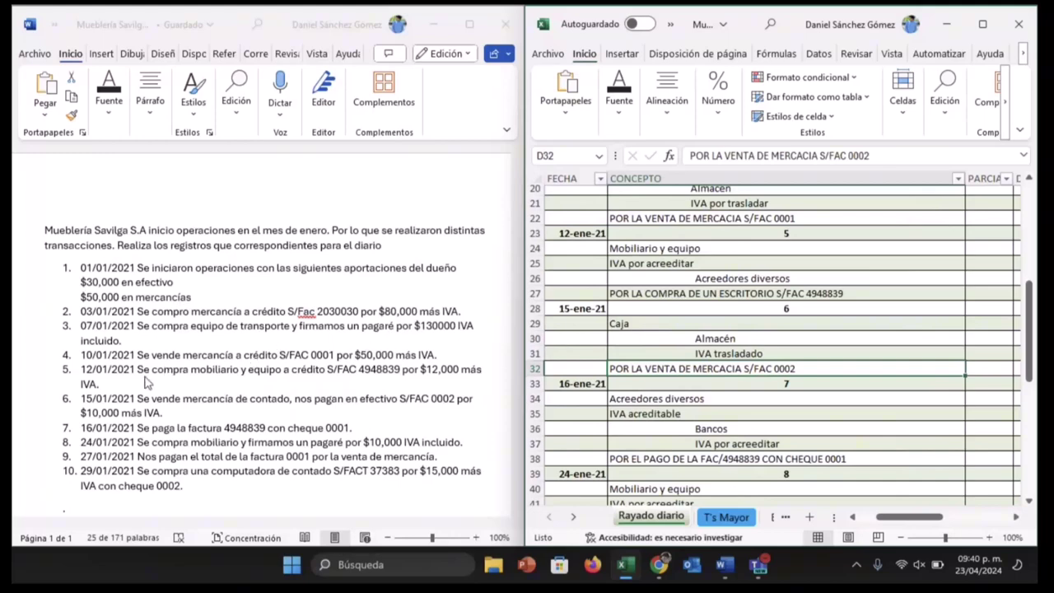
- Switch to the Word document and locate transaction 7, the invoice payment by cheque dated 16/01/2021
{"action": "key", "text": "alt+Tab"}
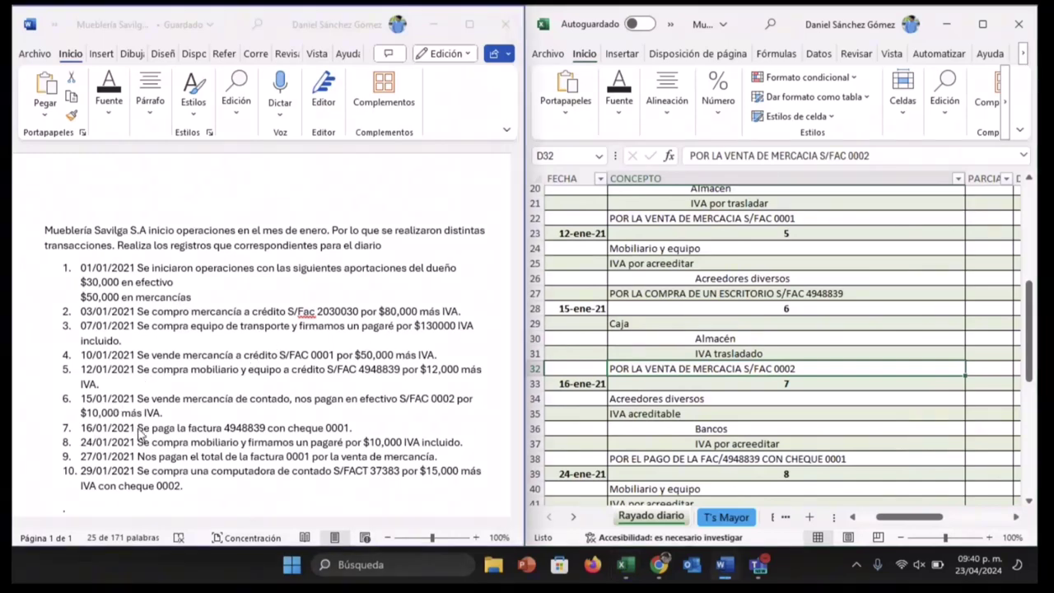
{"action": "left_click", "coordinate": [145, 428]}
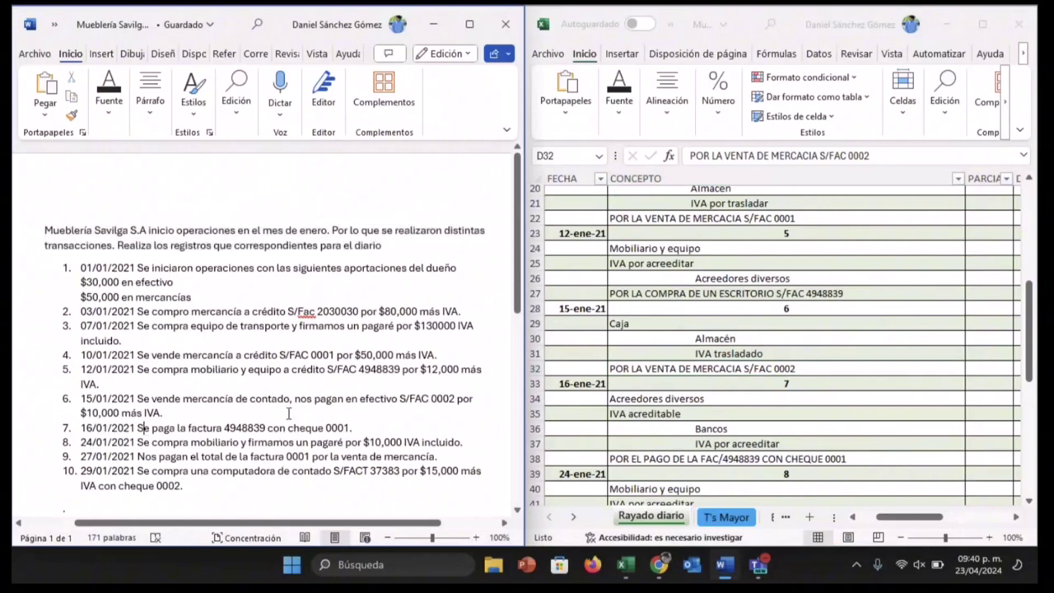
- Switch to the Excel workbook and review the Acreedores diversos credit of journal entry 5, the desk purchase
{"action": "left_click", "coordinate": [635, 368]}
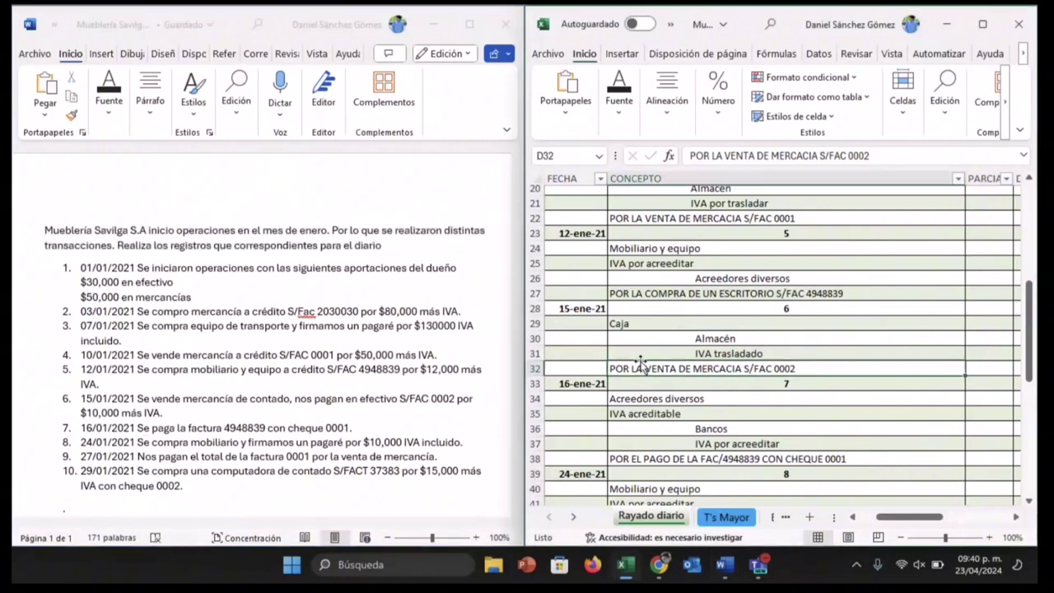
{"action": "scroll", "coordinate": [639, 360], "scroll_direction": "up", "scroll_amount": 1}
{"action": "scroll", "coordinate": [640, 359], "scroll_direction": "up", "scroll_amount": 2}
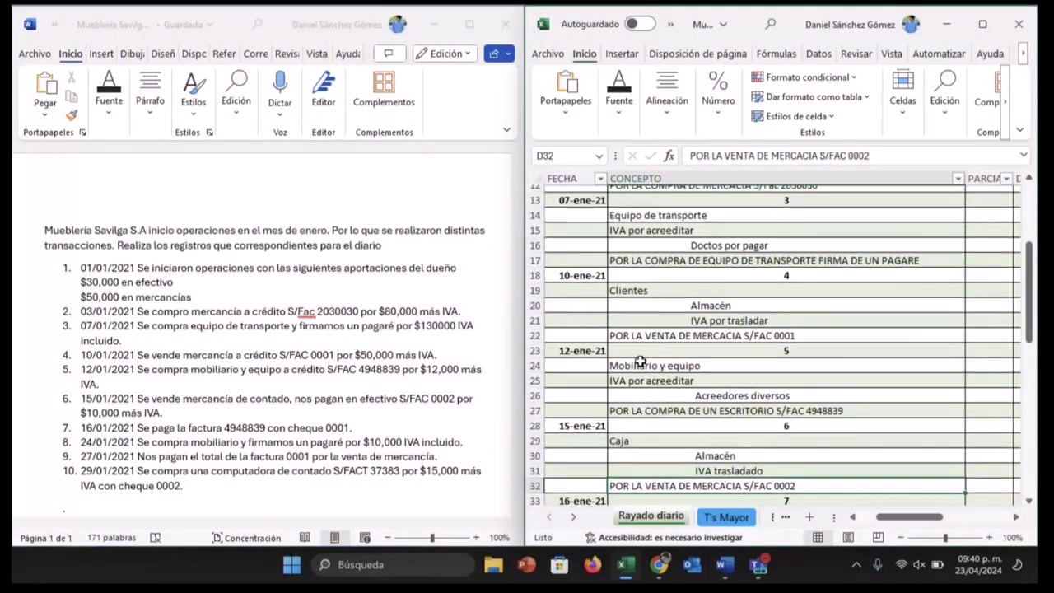
{"action": "scroll", "coordinate": [640, 360], "scroll_direction": "down", "scroll_amount": 1}
{"action": "left_click", "coordinate": [660, 390]}
{"action": "scroll", "coordinate": [659, 390], "scroll_direction": "right", "scroll_amount": 3}
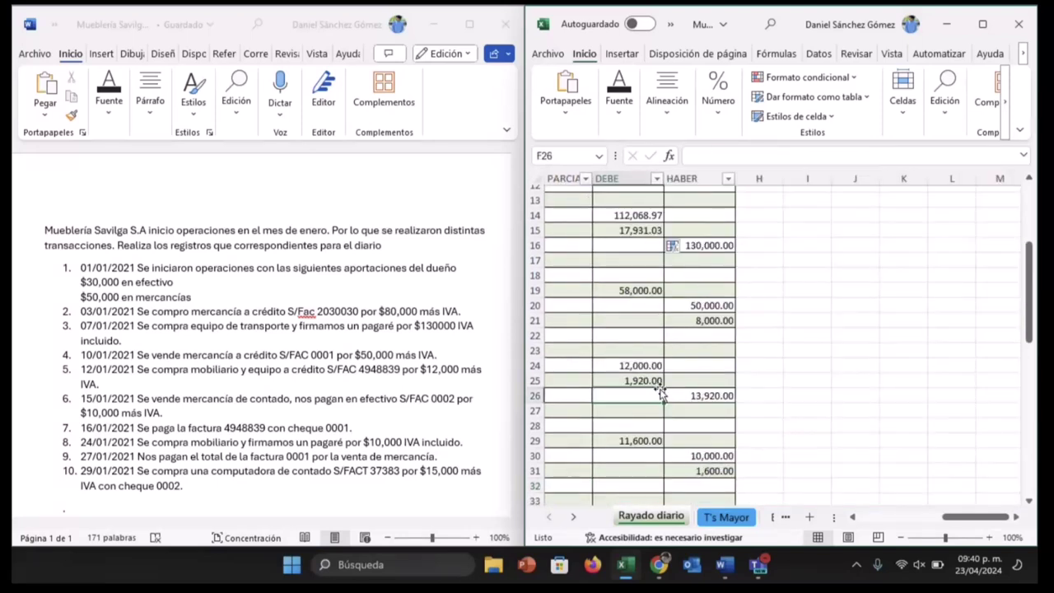
{"action": "left_click", "coordinate": [659, 393]}
{"action": "scroll", "coordinate": [660, 393], "scroll_direction": "left", "scroll_amount": 3}
{"action": "left_click", "coordinate": [659, 390]}
{"action": "scroll", "coordinate": [659, 390], "scroll_direction": "right", "scroll_amount": 3}
{"action": "left_click", "coordinate": [659, 394]}
{"action": "scroll", "coordinate": [660, 394], "scroll_direction": "left", "scroll_amount": 3}
{"action": "left_click", "coordinate": [660, 390]}
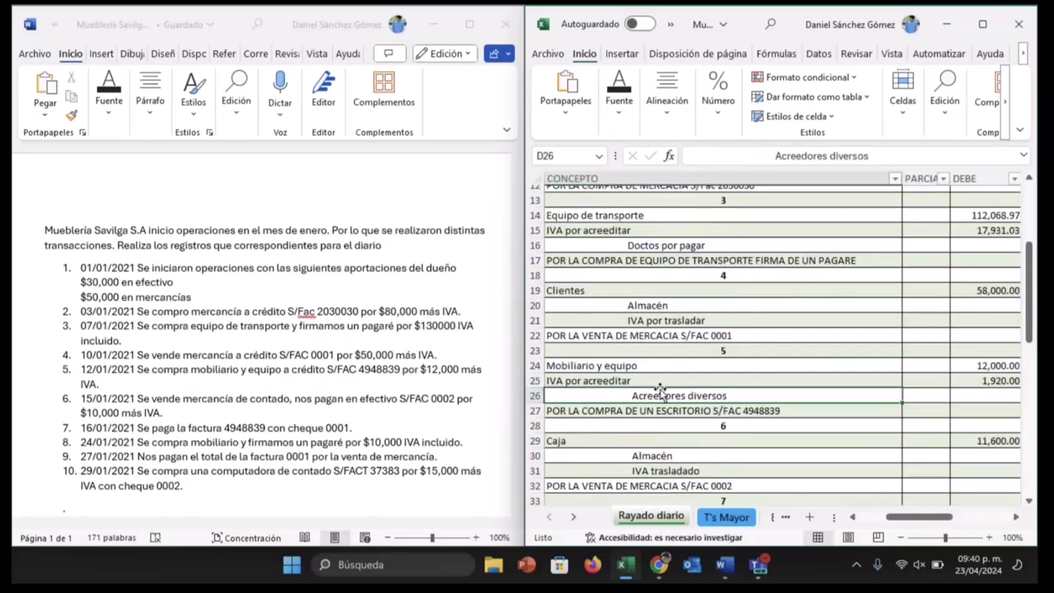
- Go to journal entry 7 and read its Acreedores diversos and IVA acreditable lines
{"action": "key", "text": "Down"}
{"action": "key", "text": "Down"}
{"action": "key", "text": "Down"}
{"action": "key", "text": "Down"}
{"action": "key", "text": "Down"}
{"action": "key", "text": "Down"}
{"action": "key", "text": "Down"}
{"action": "key", "text": "Down"}
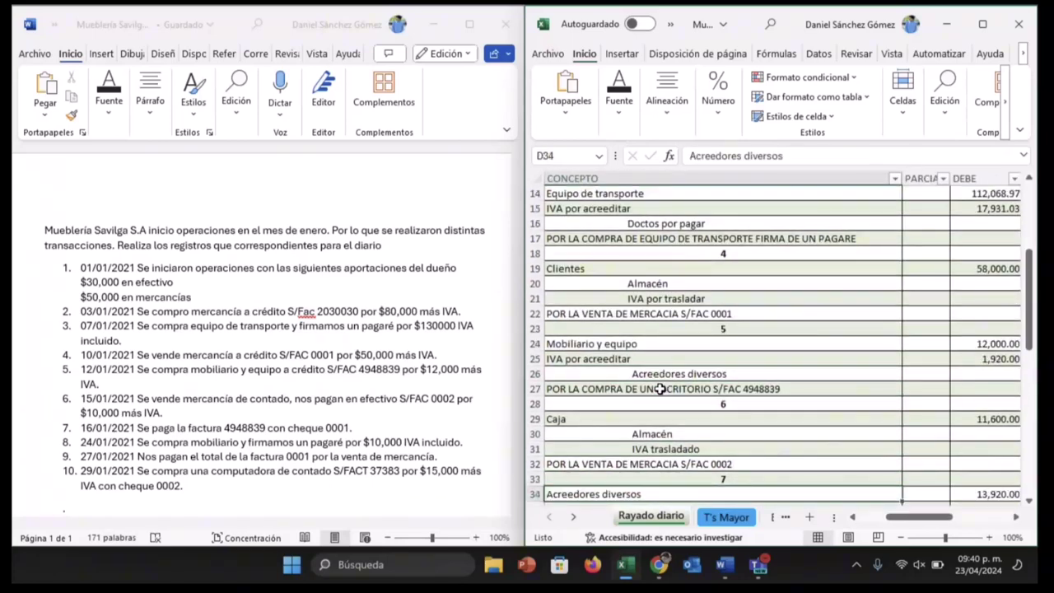
{"action": "key", "text": "Down"}
{"action": "scroll", "coordinate": [659, 389], "scroll_direction": "down", "scroll_amount": 3}
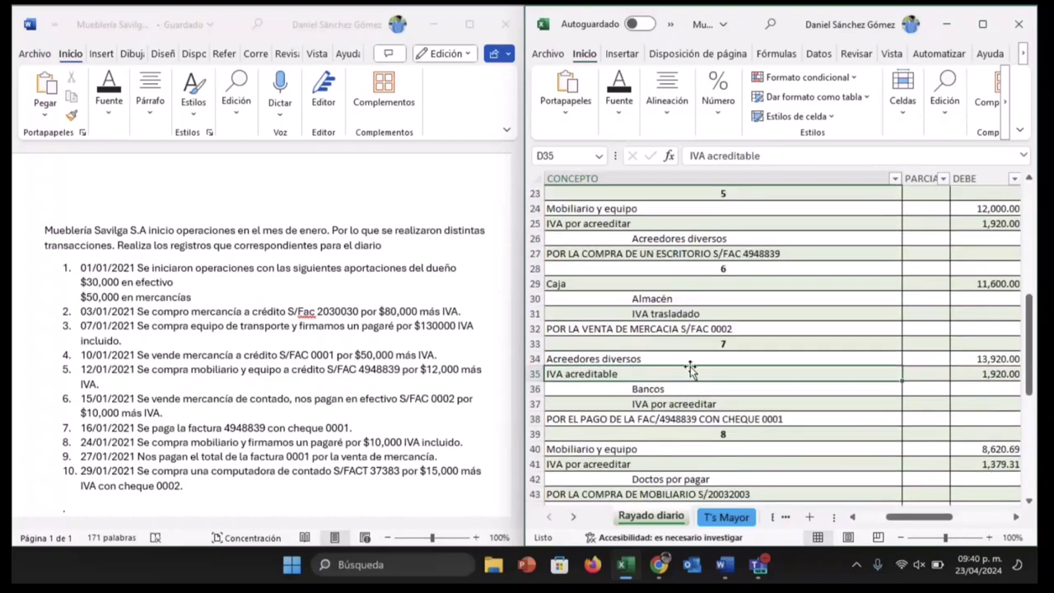
- Check the Acreedores diversos debit of journal entry 7 against the purchase recorded in entry 5
{"action": "left_click", "coordinate": [692, 362]}
{"action": "key", "text": "Right"}
{"action": "key", "text": "Right"}
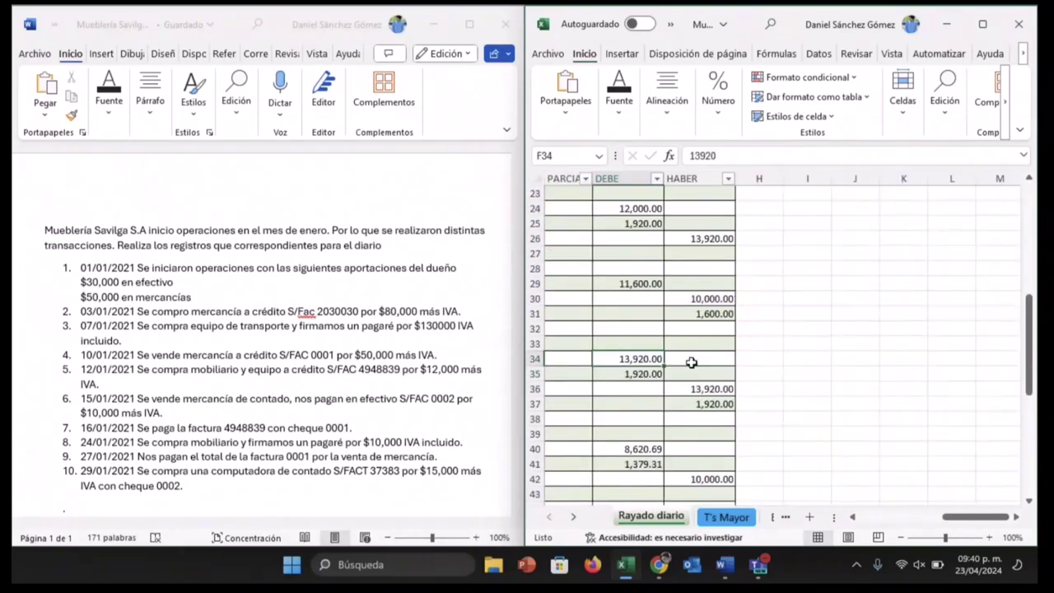
{"action": "key", "text": "Left"}
{"action": "key", "text": "Left"}
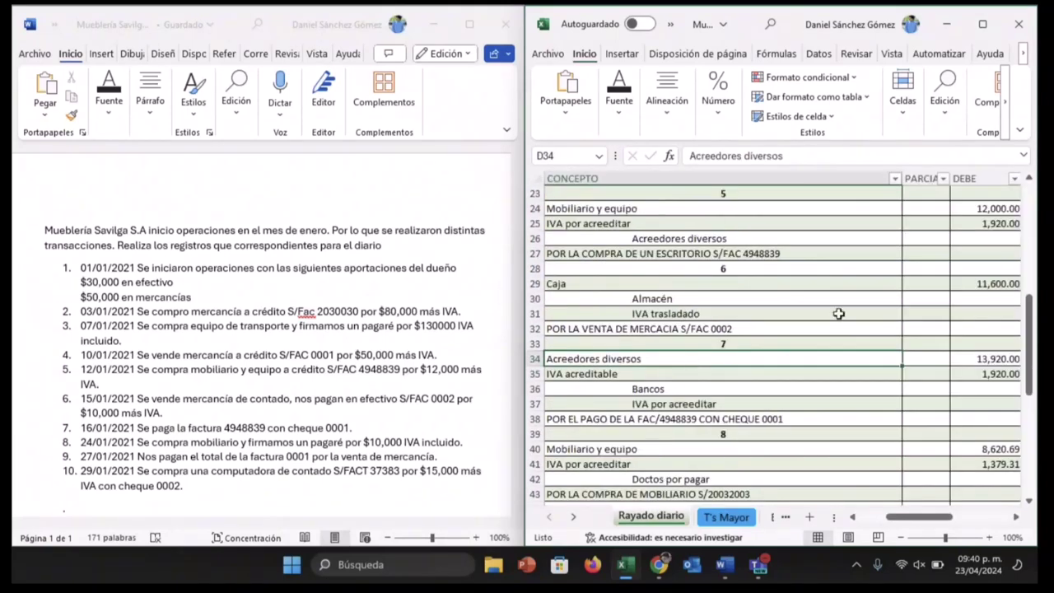
{"action": "scroll", "coordinate": [916, 319], "scroll_direction": "up", "scroll_amount": 1}
{"action": "scroll", "coordinate": [916, 318], "scroll_direction": "up", "scroll_amount": 1}
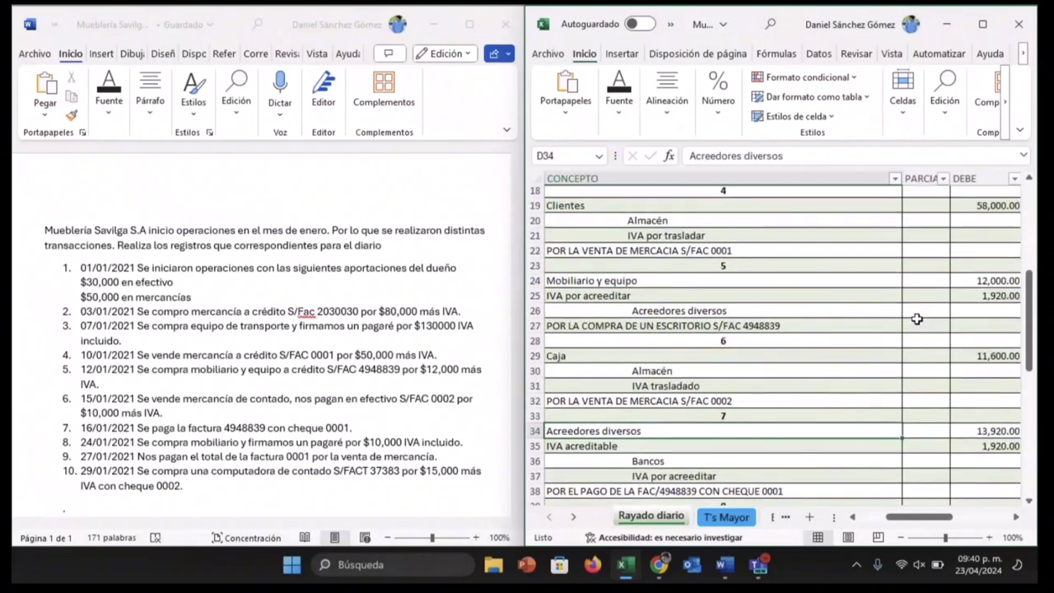
{"action": "scroll", "coordinate": [916, 319], "scroll_direction": "down", "scroll_amount": 1}
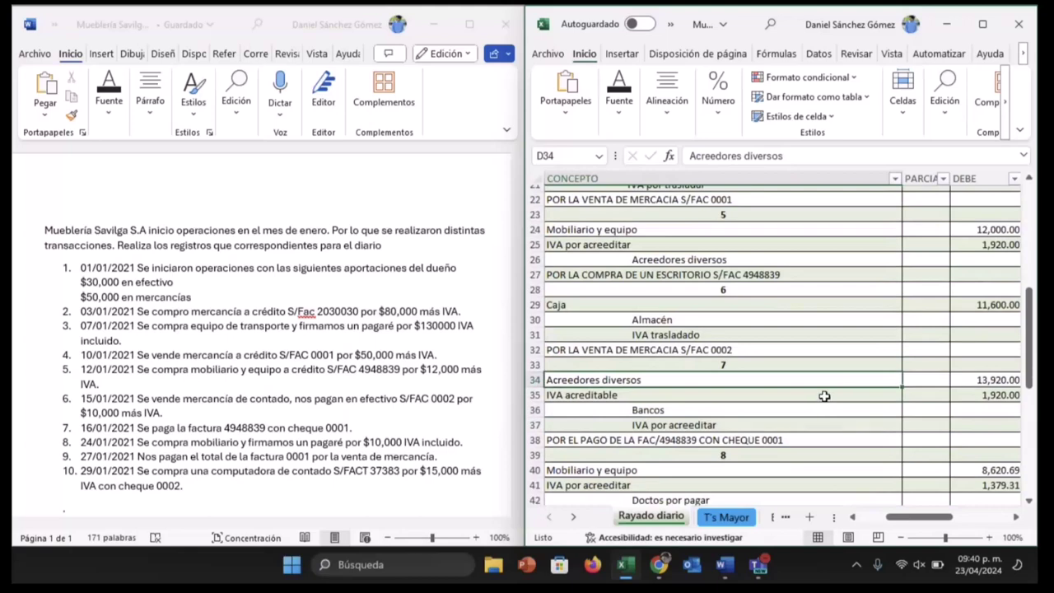
- Examine the Bancos line of journal entry 7 and its amount in the HABER column
{"action": "left_click", "coordinate": [824, 396]}
{"action": "key", "text": "Down"}
{"action": "key", "text": "Right"}
{"action": "key", "text": "Right"}
{"action": "key", "text": "Right"}
{"action": "key", "text": "Right"}
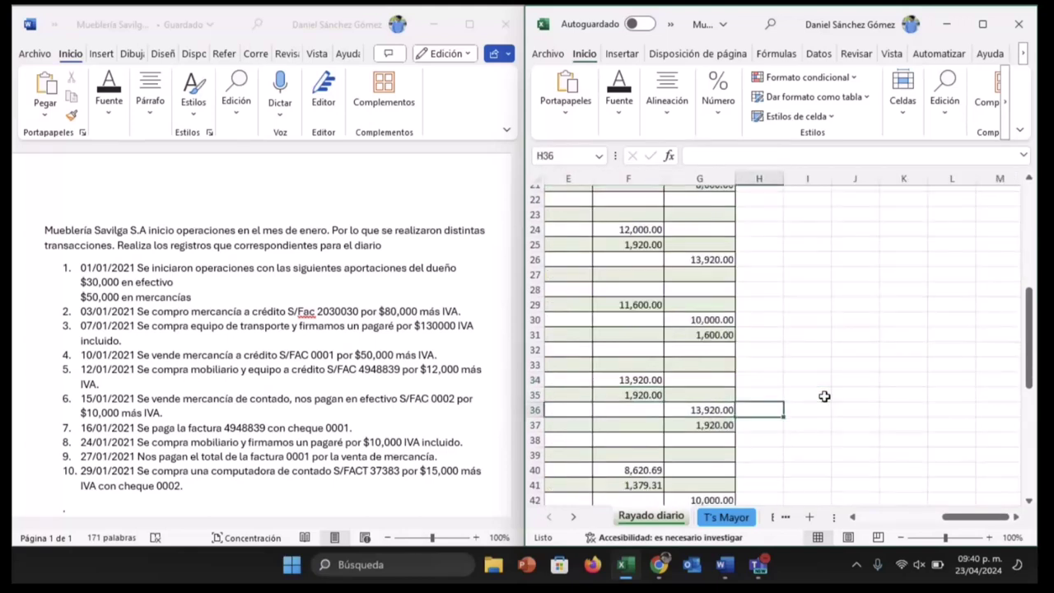
{"action": "key", "text": "Left"}
{"action": "key", "text": "Left"}
{"action": "key", "text": "Left"}
{"action": "key", "text": "Right"}
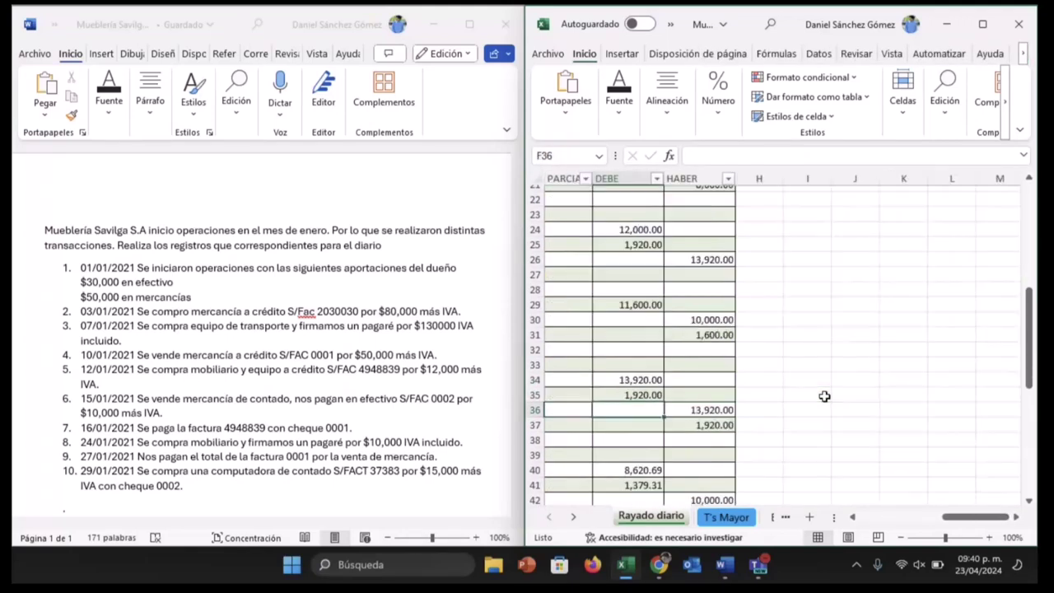
- Examine the IVA por acreeditar line that closes the amounts of journal entry 7
{"action": "key", "text": "Down"}
{"action": "key", "text": "Left"}
{"action": "key", "text": "Left"}
{"action": "key", "text": "Right"}
{"action": "key", "text": "Right"}
{"action": "key", "text": "Right"}
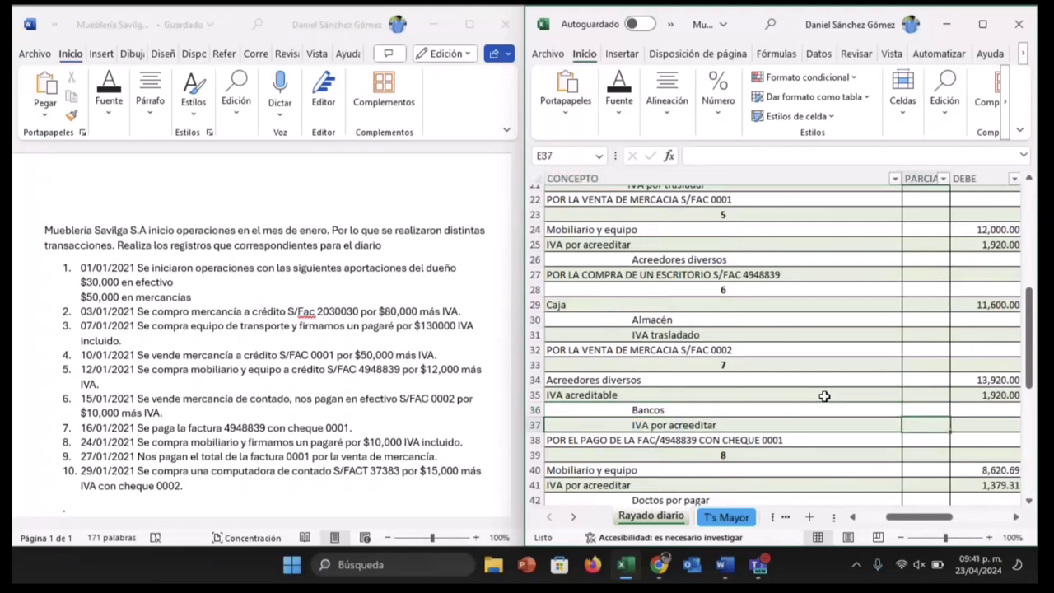
{"action": "key", "text": "Left"}
{"action": "key", "text": "Left"}
{"action": "key", "text": "Left"}
{"action": "key", "text": "Left"}
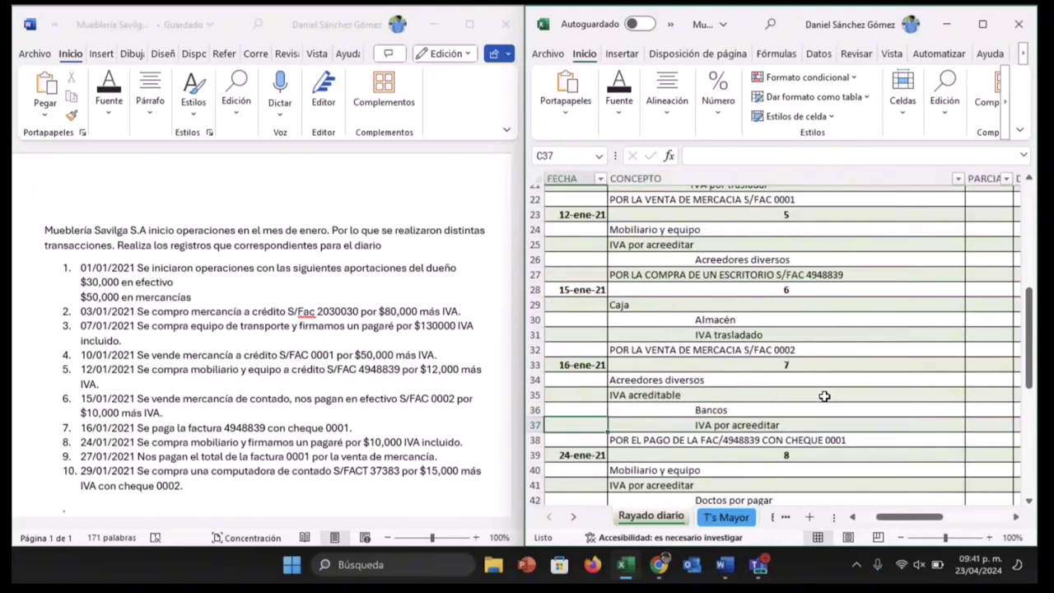
- Go to journal entry 8 and read its Mobiliario y equipo, IVA por acreeditar and Doctos por pagar lines
{"action": "scroll", "coordinate": [824, 396], "scroll_direction": "down", "scroll_amount": 3}
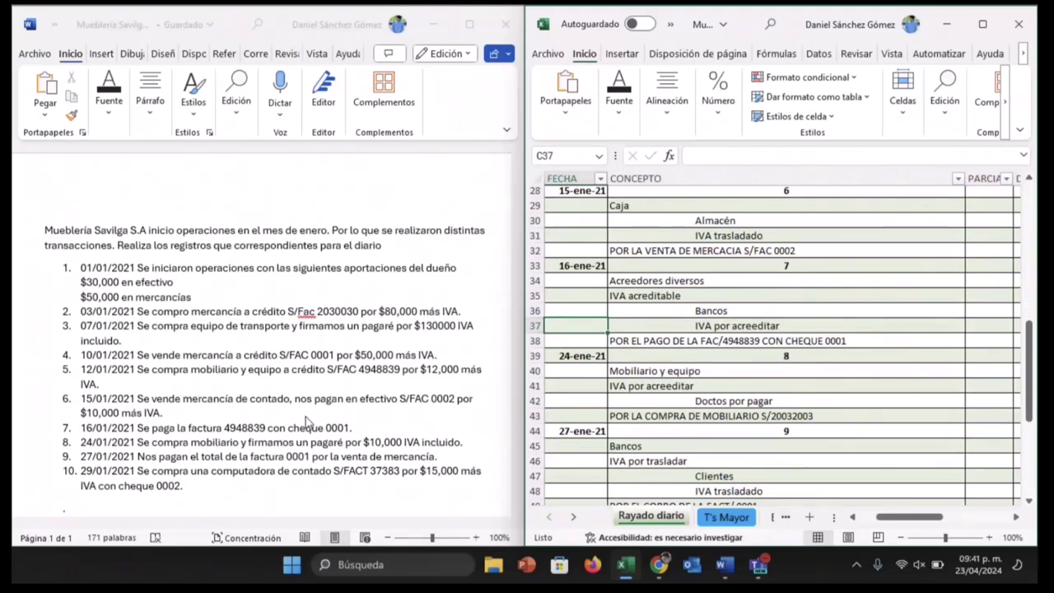
{"action": "left_click", "coordinate": [665, 371]}
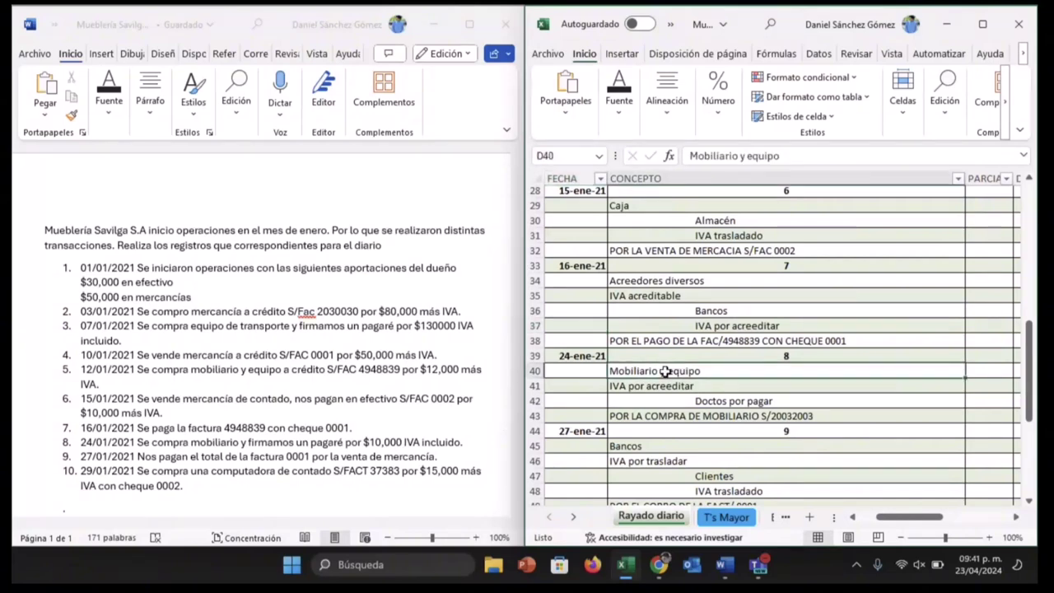
{"action": "key", "text": "Down"}
{"action": "key", "text": "Up"}
{"action": "key", "text": "Down"}
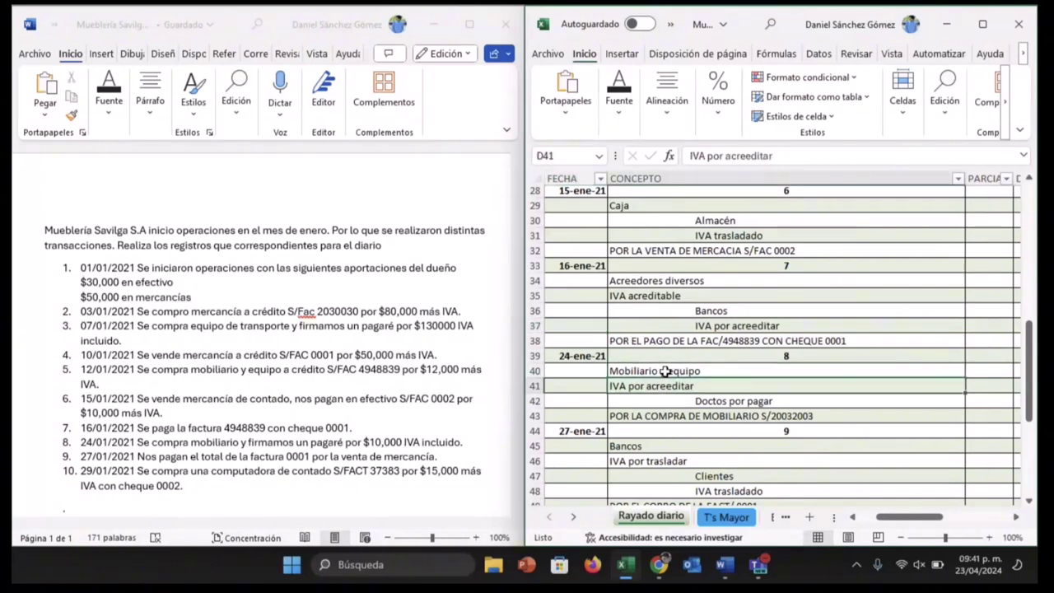
{"action": "key", "text": "Down"}
{"action": "key", "text": "Right"}
{"action": "key", "text": "Right"}
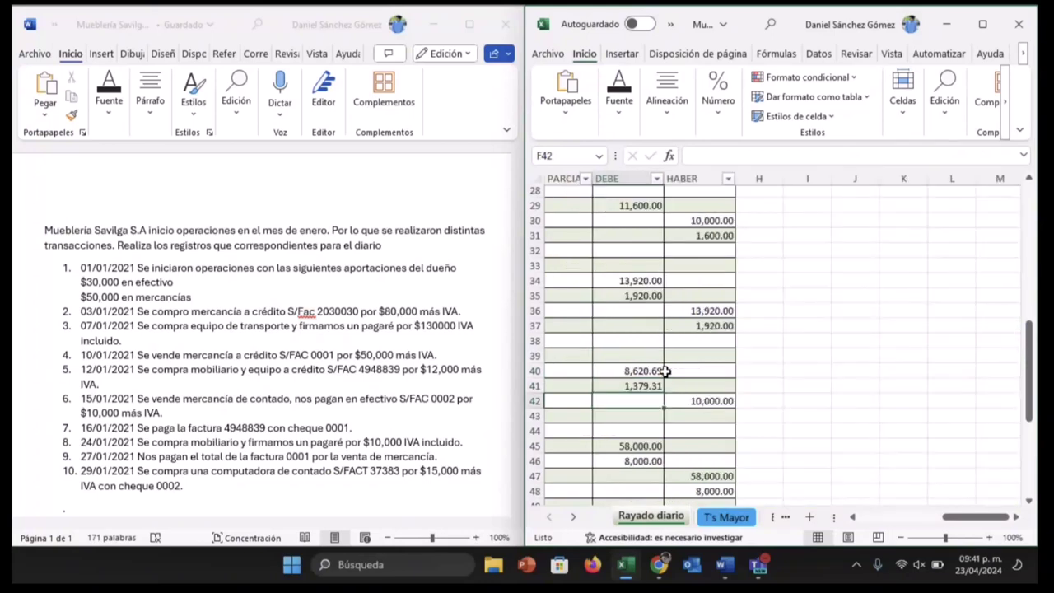
- Review the Mobiliario y equipo and IVA por acreeditar debits of journal entry 8
{"action": "key", "text": "Left"}
{"action": "key", "text": "Left"}
{"action": "key", "text": "Left"}
{"action": "key", "text": "Up"}
{"action": "key", "text": "Up"}
{"action": "key", "text": "Right"}
{"action": "key", "text": "Right"}
{"action": "key", "text": "Right"}
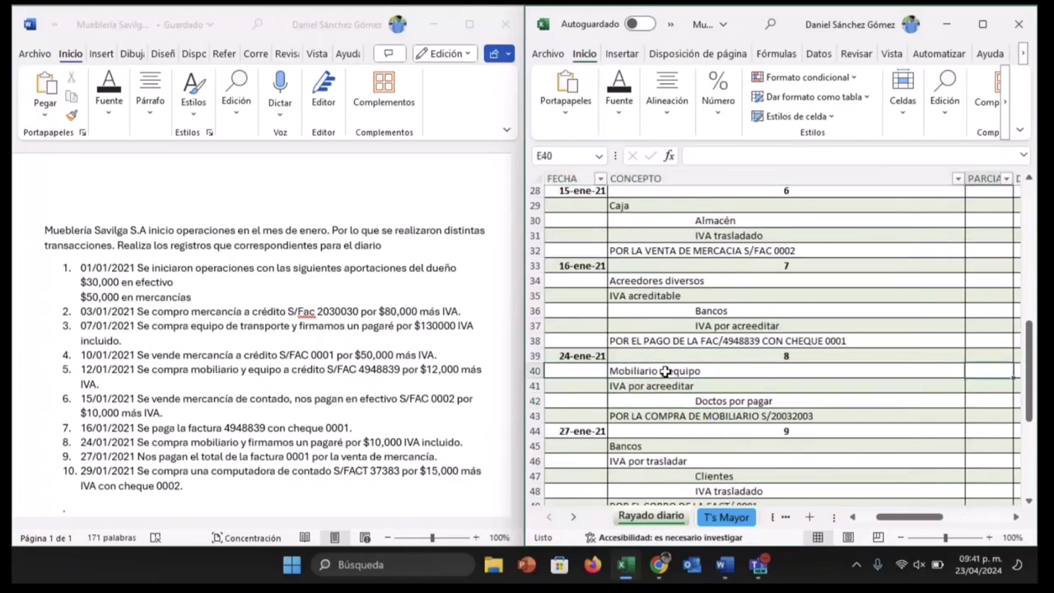
{"action": "key", "text": "Left"}
{"action": "key", "text": "Down"}
{"action": "key", "text": "Left"}
{"action": "key", "text": "Left"}
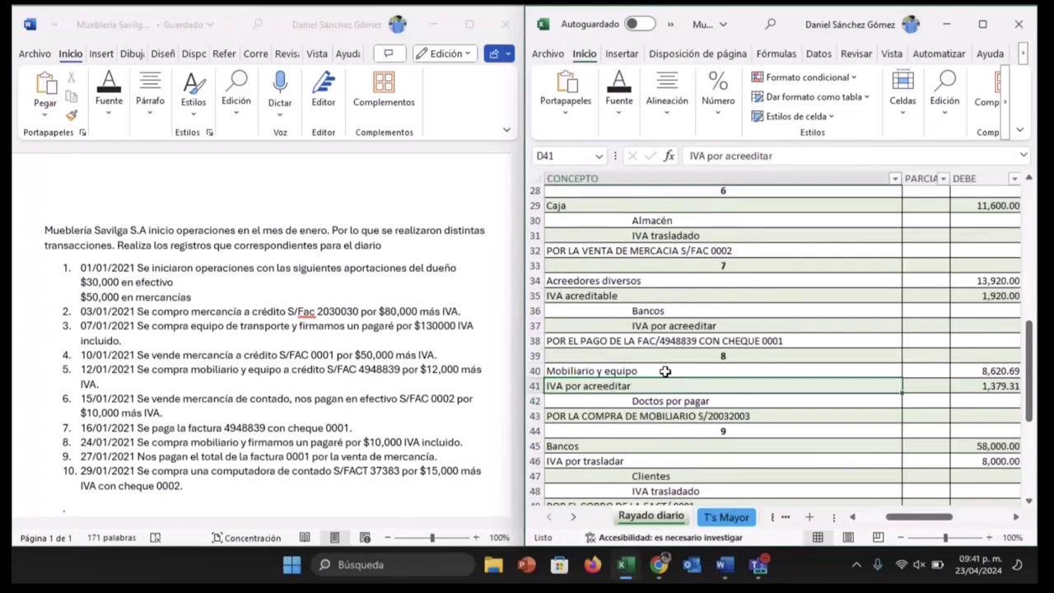
- Check the Doctos por pagar credit of journal entry 8 in the HABER column
{"action": "key", "text": "Down"}
{"action": "key", "text": "Right"}
{"action": "key", "text": "Right"}
{"action": "key", "text": "Right"}
{"action": "key", "text": "Right"}
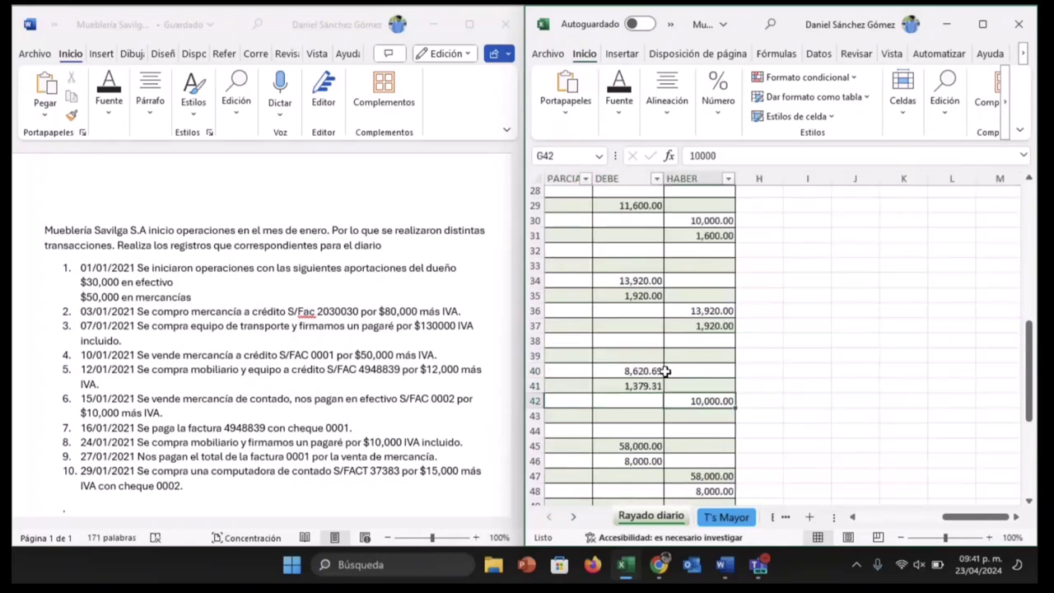
- Inspect the formulas behind the Mobiliario y equipo and IVA por acreeditar debits of journal entry 8 in F40 and F41
{"action": "left_click", "coordinate": [640, 372]}
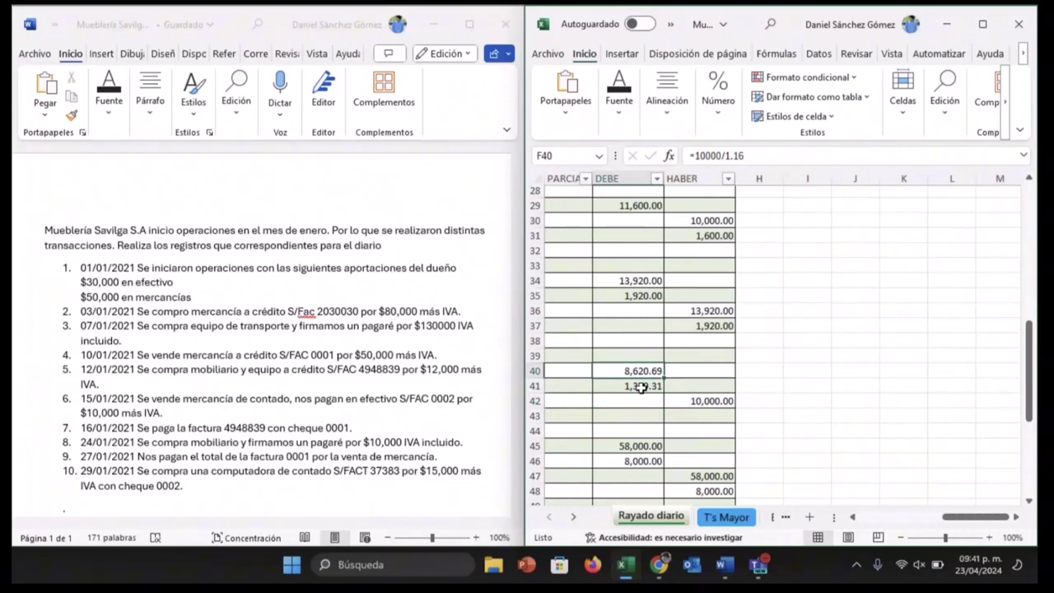
{"action": "double_click", "coordinate": [641, 387]}
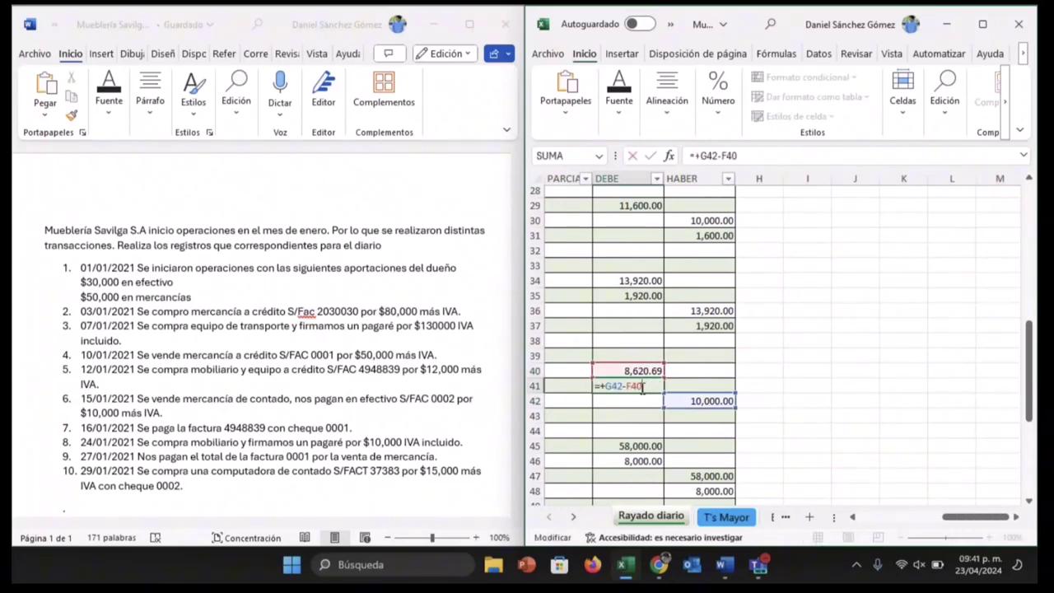
{"action": "key", "text": "Return"}
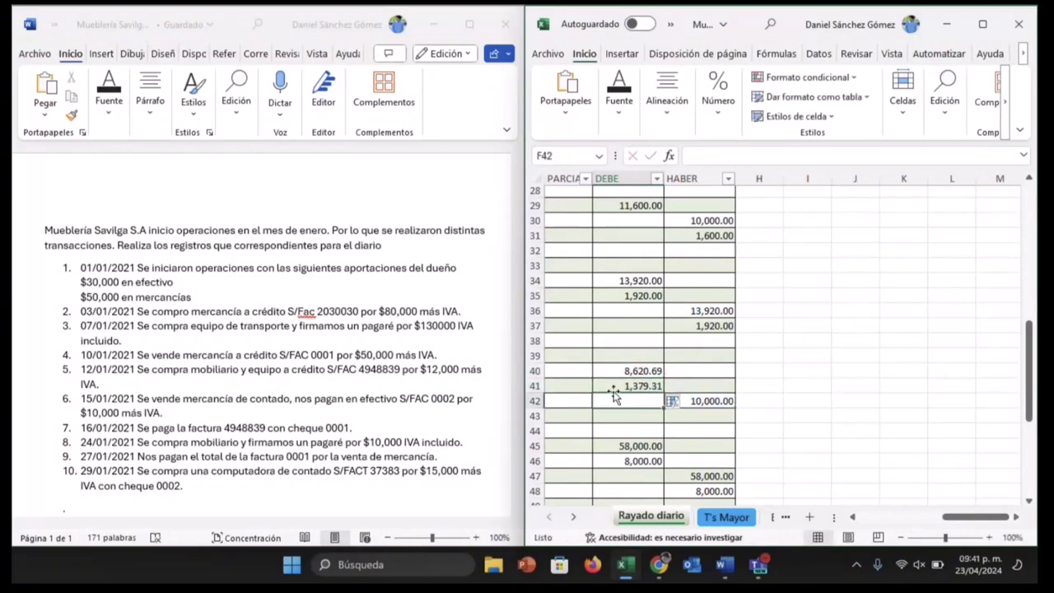
{"action": "scroll", "coordinate": [607, 392], "scroll_direction": "left", "scroll_amount": 3}
{"action": "left_click", "coordinate": [683, 388]}
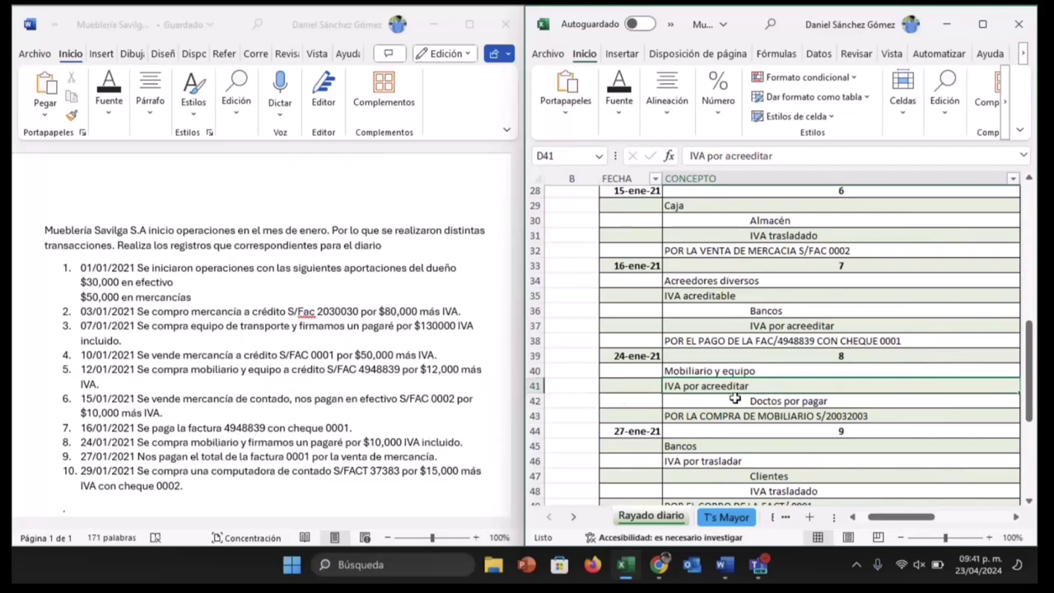
- Go to journal entry 9 and examine its Bancos and IVA por trasladar debits
{"action": "scroll", "coordinate": [782, 401], "scroll_direction": "down", "scroll_amount": 2}
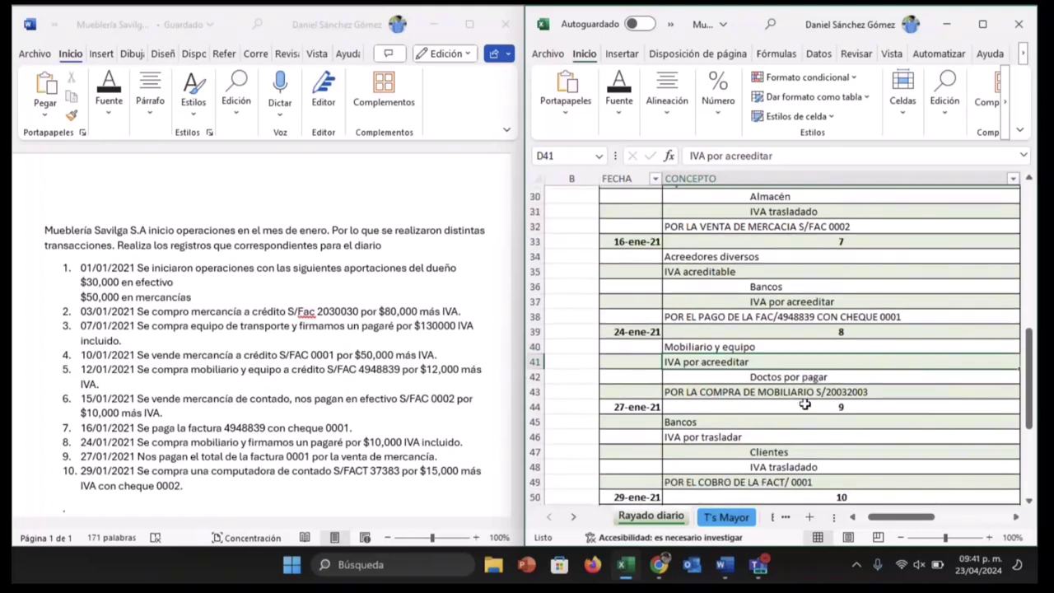
{"action": "scroll", "coordinate": [804, 403], "scroll_direction": "down", "scroll_amount": 1}
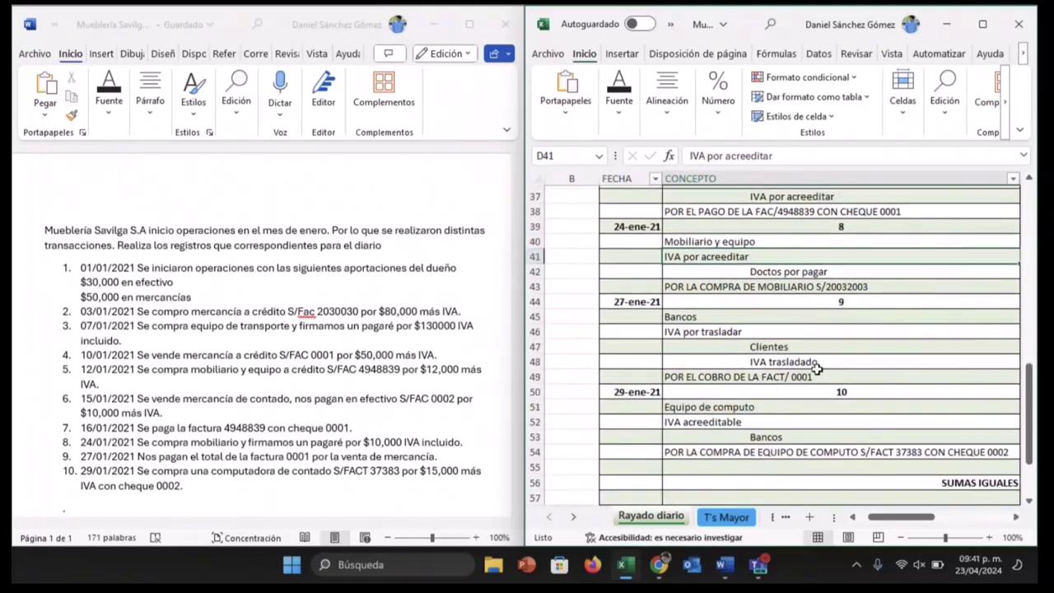
{"action": "scroll", "coordinate": [817, 369], "scroll_direction": "down", "scroll_amount": 1}
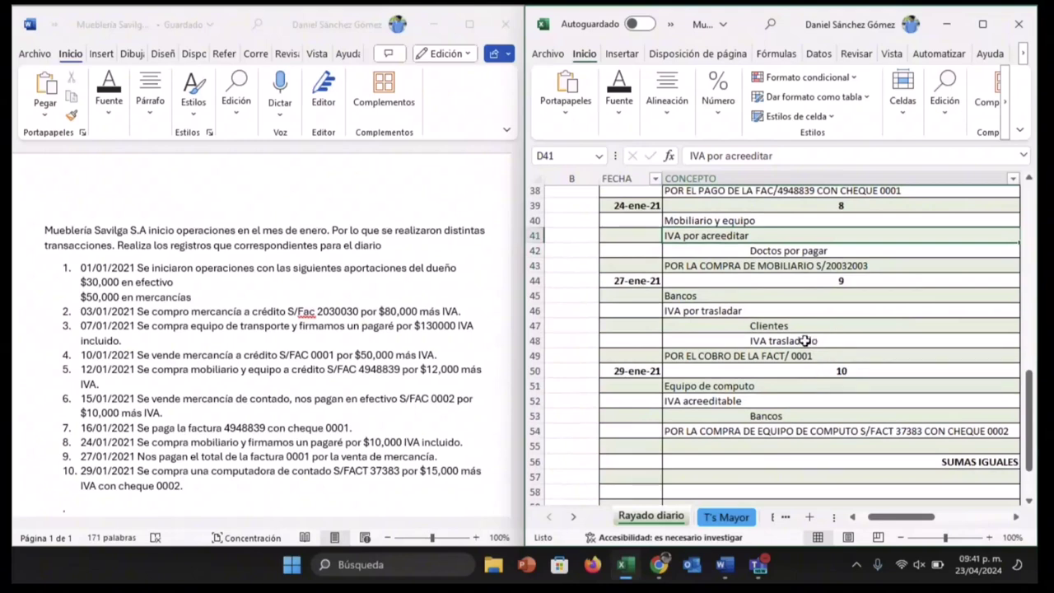
{"action": "left_click", "coordinate": [756, 313]}
{"action": "key", "text": "Right"}
{"action": "key", "text": "Right"}
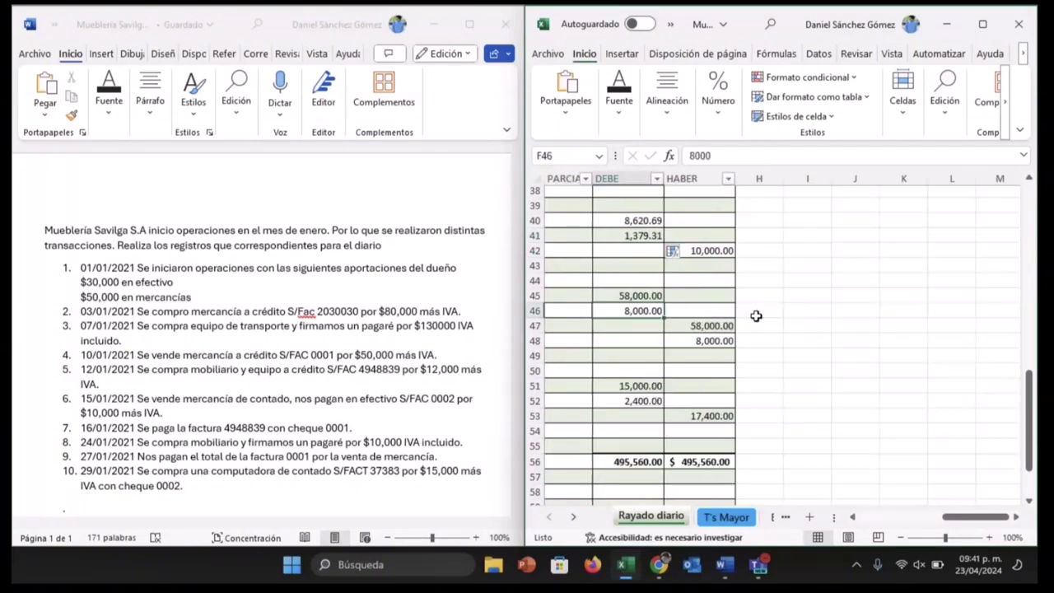
{"action": "key", "text": "Up"}
{"action": "key", "text": "Left"}
{"action": "key", "text": "Left"}
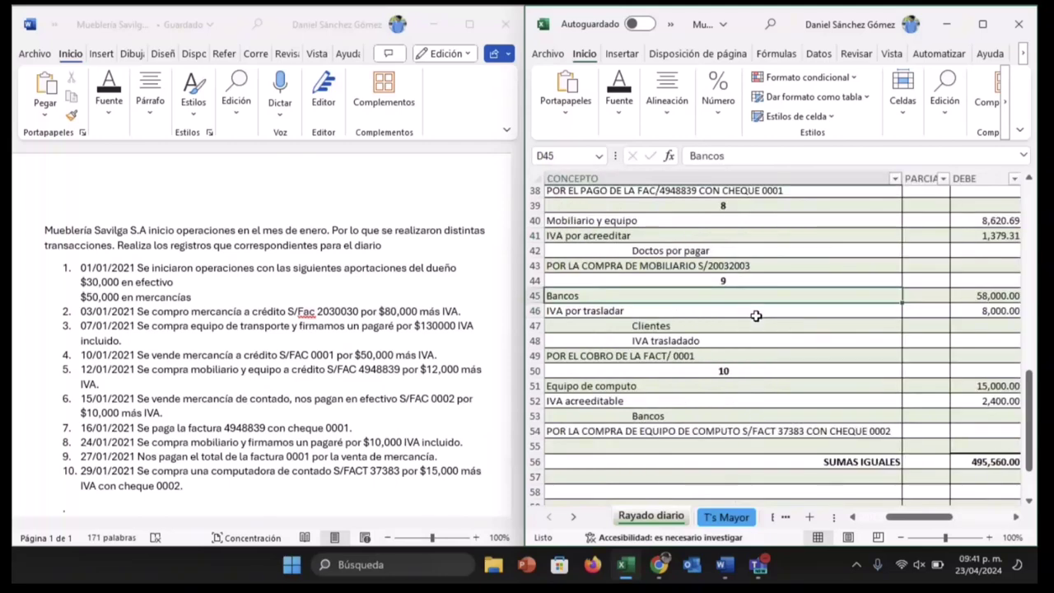
{"action": "key", "text": "Down"}
{"action": "key", "text": "Right"}
{"action": "key", "text": "Right"}
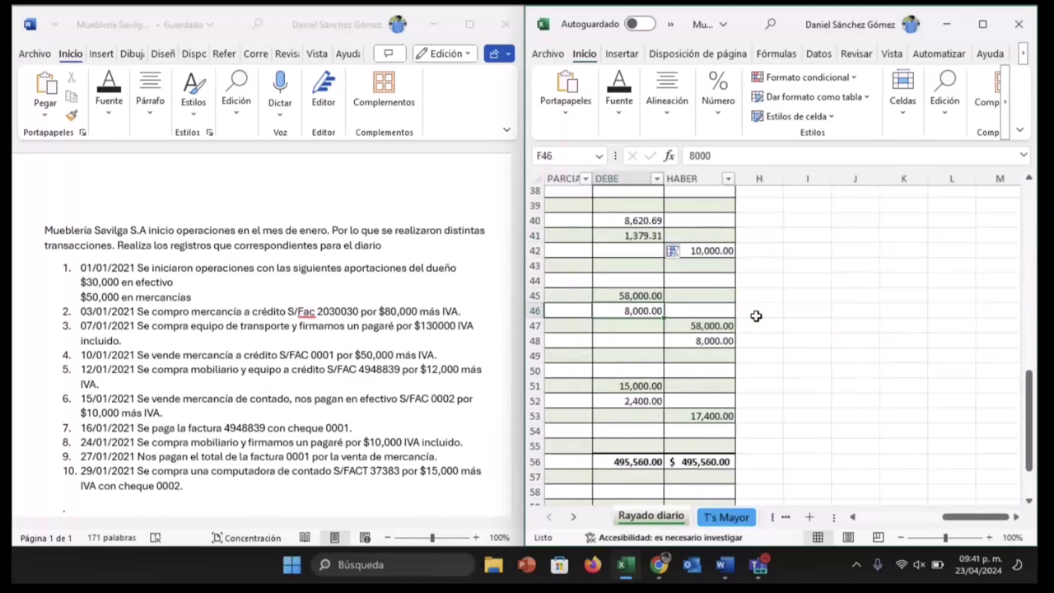
- Examine the Clientes and IVA trasladado credits of journal entry 9
{"action": "key", "text": "Left"}
{"action": "key", "text": "Left"}
{"action": "key", "text": "Down"}
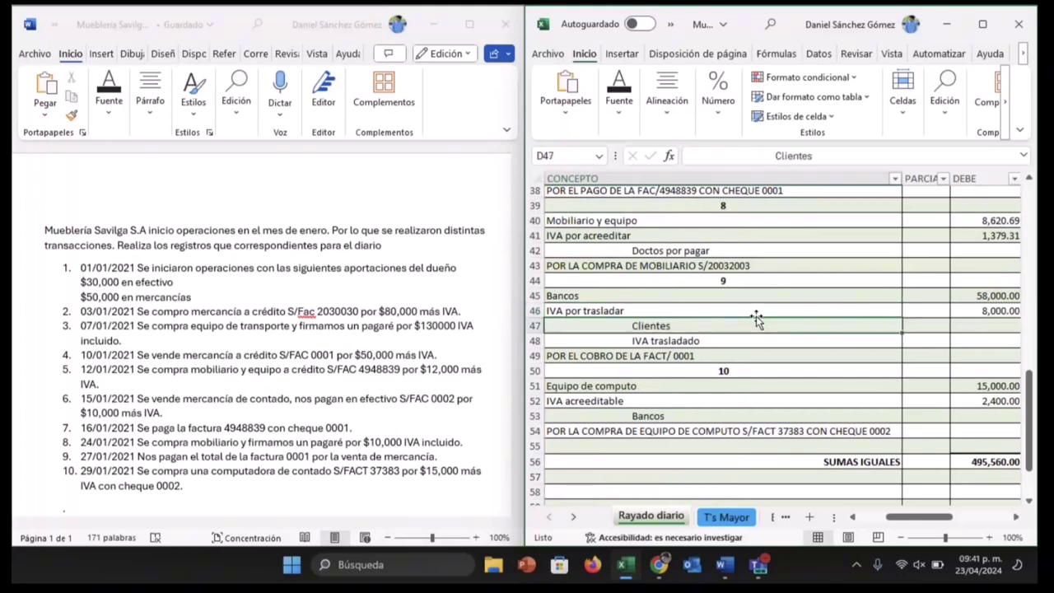
{"action": "key", "text": "Right"}
{"action": "key", "text": "Right"}
{"action": "key", "text": "Right"}
{"action": "key", "text": "Down"}
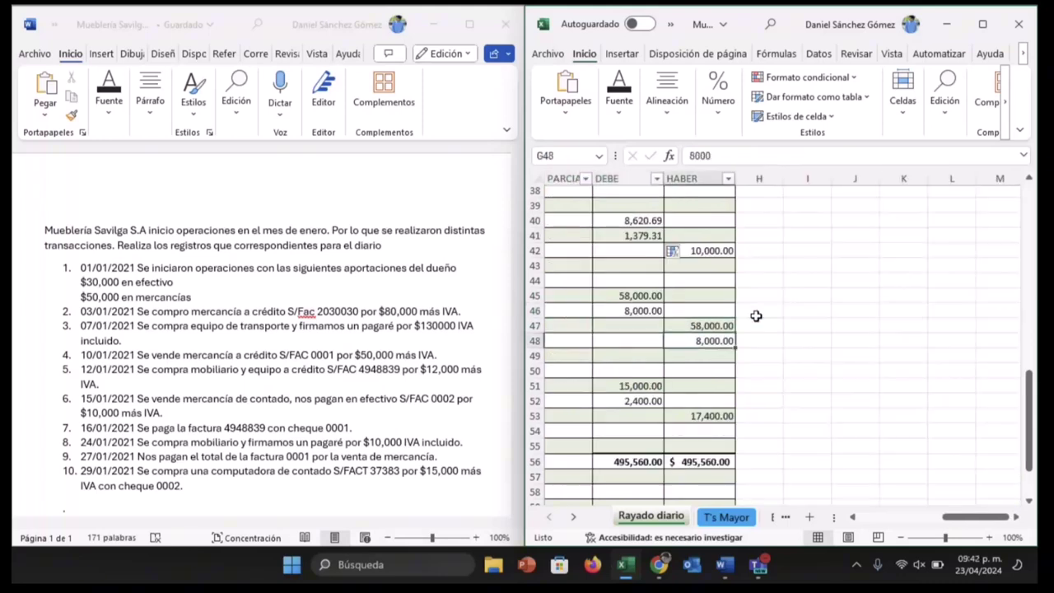
- Recheck the IVA por trasladar line of journal entry 9 and its debit amount
{"action": "key", "text": "Left"}
{"action": "key", "text": "Left"}
{"action": "key", "text": "Left"}
{"action": "key", "text": "Up"}
{"action": "key", "text": "Up"}
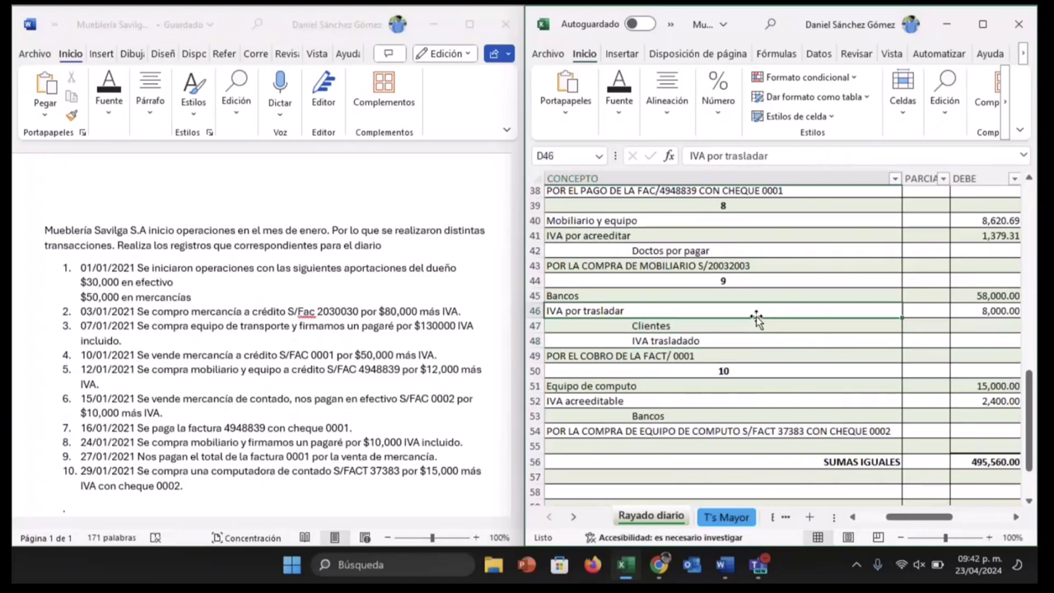
{"action": "key", "text": "Right"}
{"action": "key", "text": "Right"}
{"action": "key", "text": "Right"}
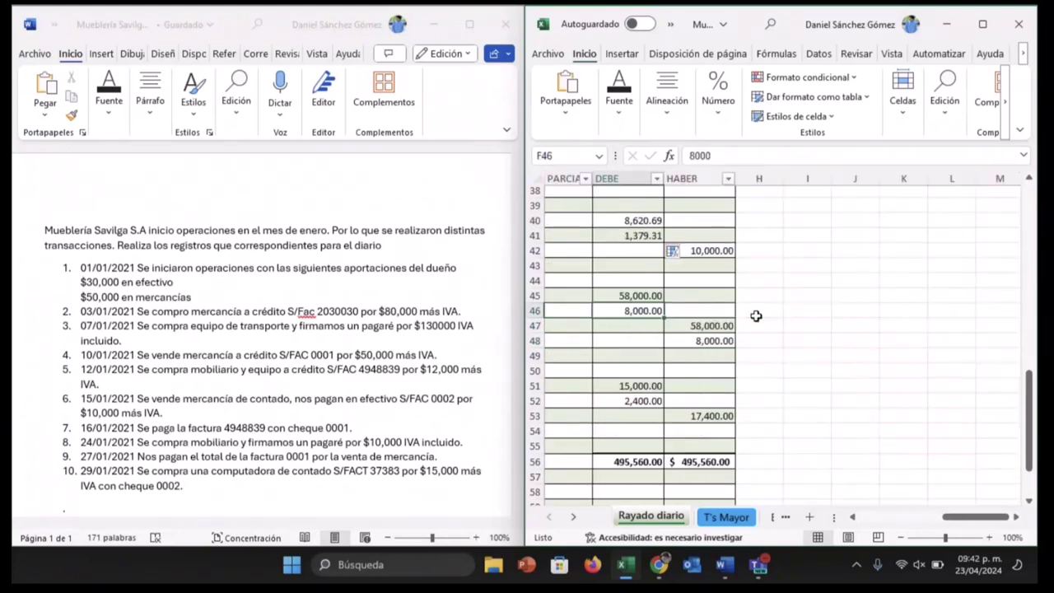
- Go back over the Bancos and IVA por trasladar account lines of journal entry 9
{"action": "key", "text": "Left"}
{"action": "key", "text": "Left"}
{"action": "key", "text": "Left"}
{"action": "key", "text": "Up"}
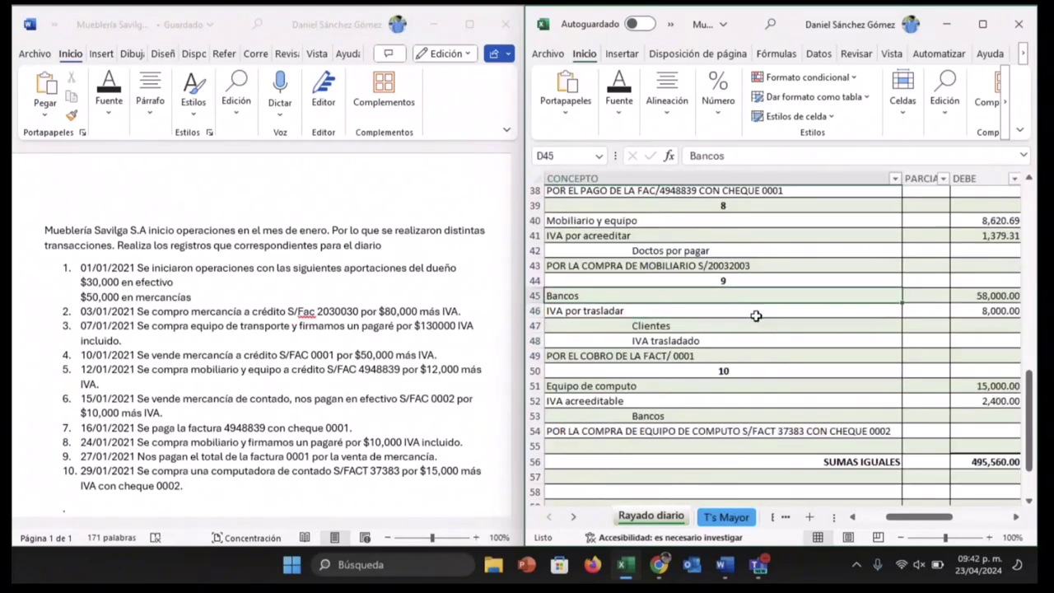
{"action": "key", "text": "Right"}
{"action": "key", "text": "Right"}
{"action": "key", "text": "Left"}
{"action": "key", "text": "Left"}
{"action": "key", "text": "Down"}
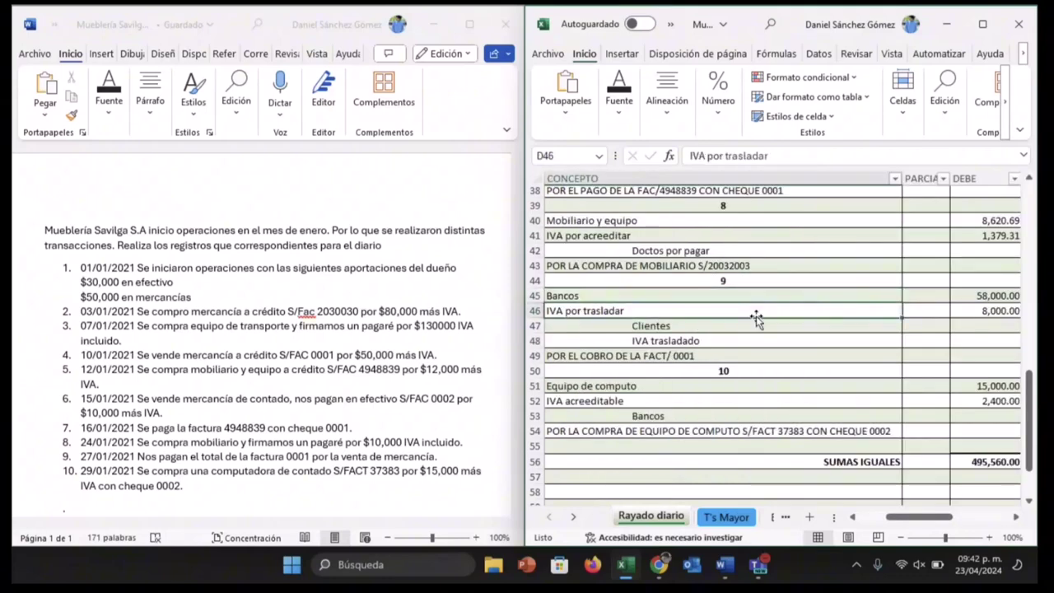
- Review the Clientes and IVA trasladado account names of journal entry 9
{"action": "key", "text": "Down"}
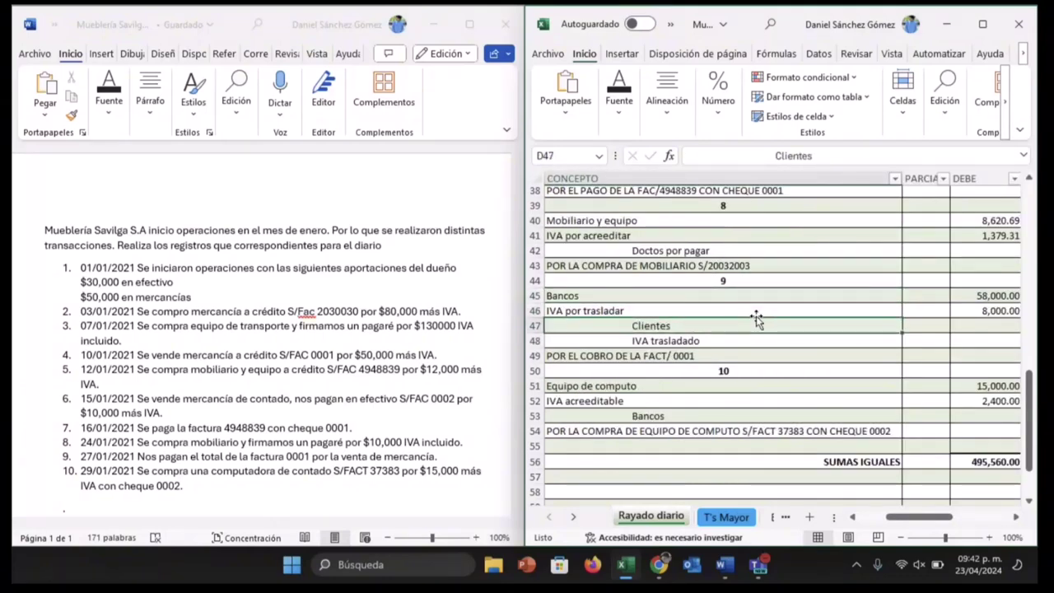
{"action": "key", "text": "Right"}
{"action": "key", "text": "Right"}
{"action": "key", "text": "Right"}
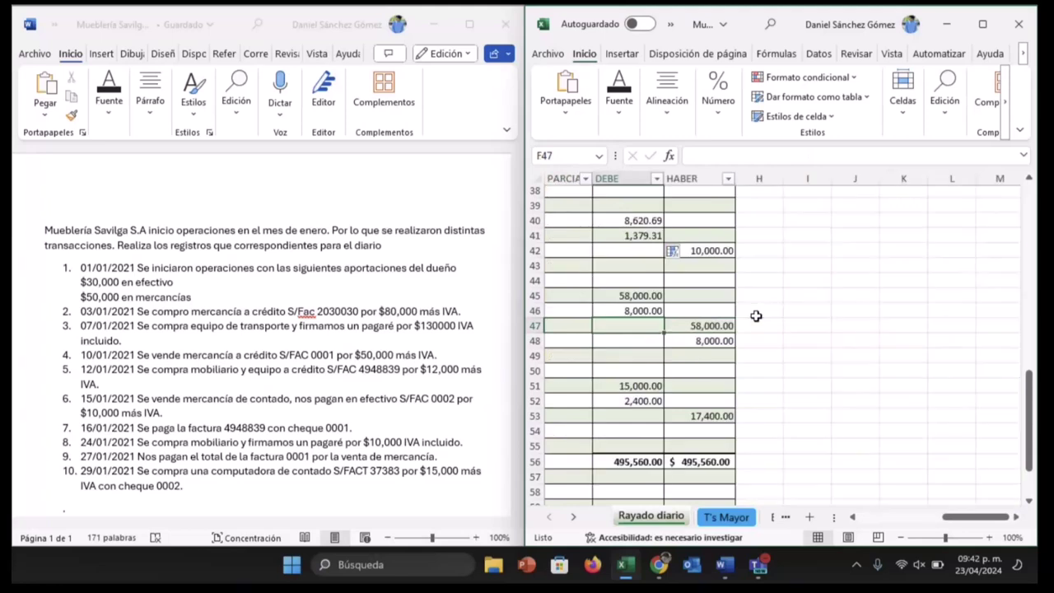
{"action": "key", "text": "Left"}
{"action": "key", "text": "Left"}
{"action": "key", "text": "Left"}
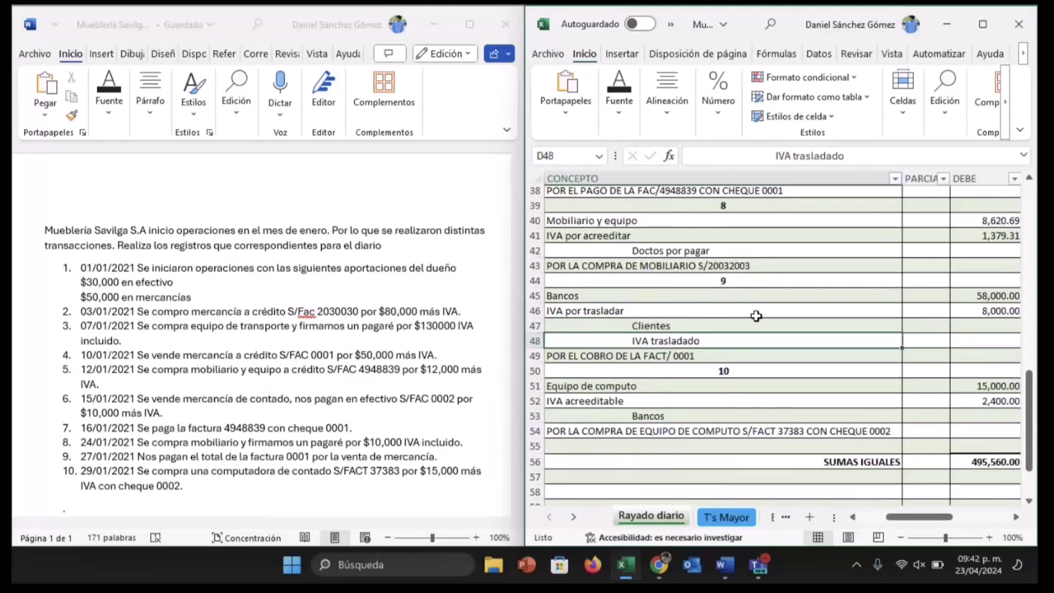
- Check the HABER amounts of Clientes and IVA trasladado in journal entry 9, then return to the entry's date column
{"action": "key", "text": "Right"}
{"action": "key", "text": "Right"}
{"action": "key", "text": "Right"}
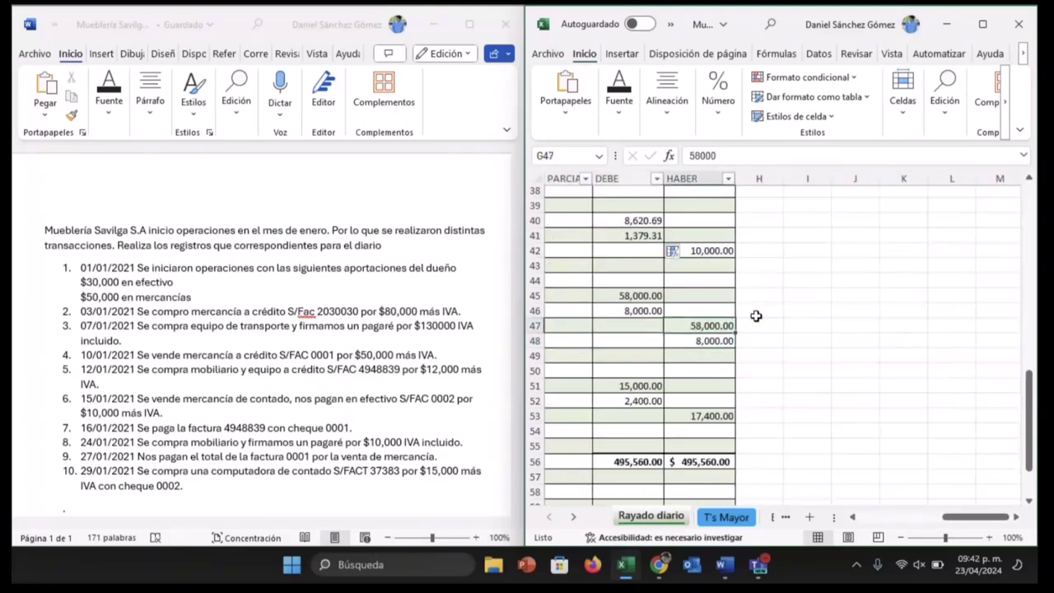
{"action": "key", "text": "Down"}
{"action": "key", "text": "Up"}
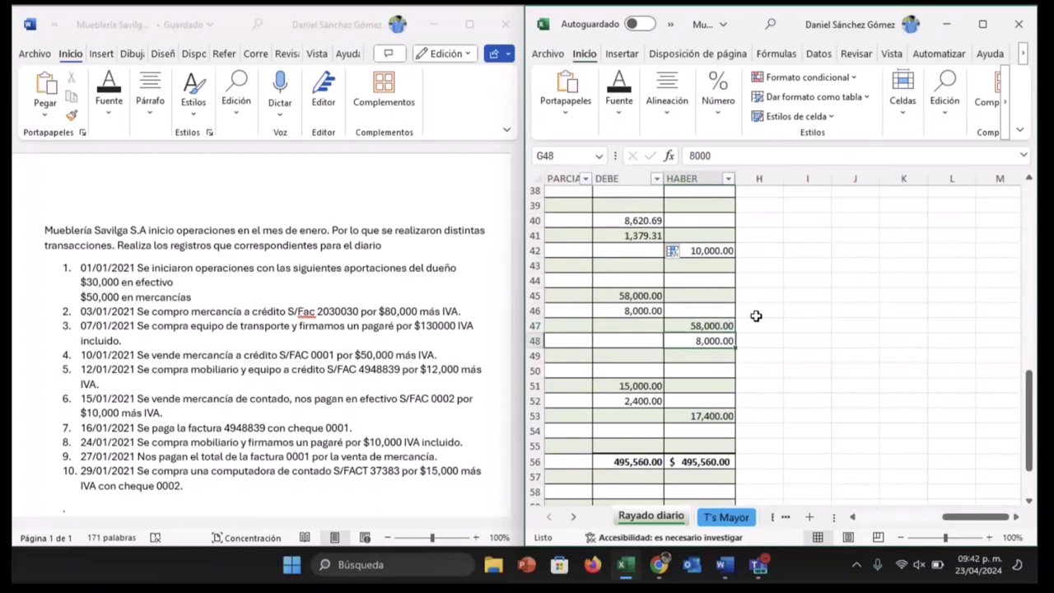
{"action": "key", "text": "Left"}
{"action": "key", "text": "Left"}
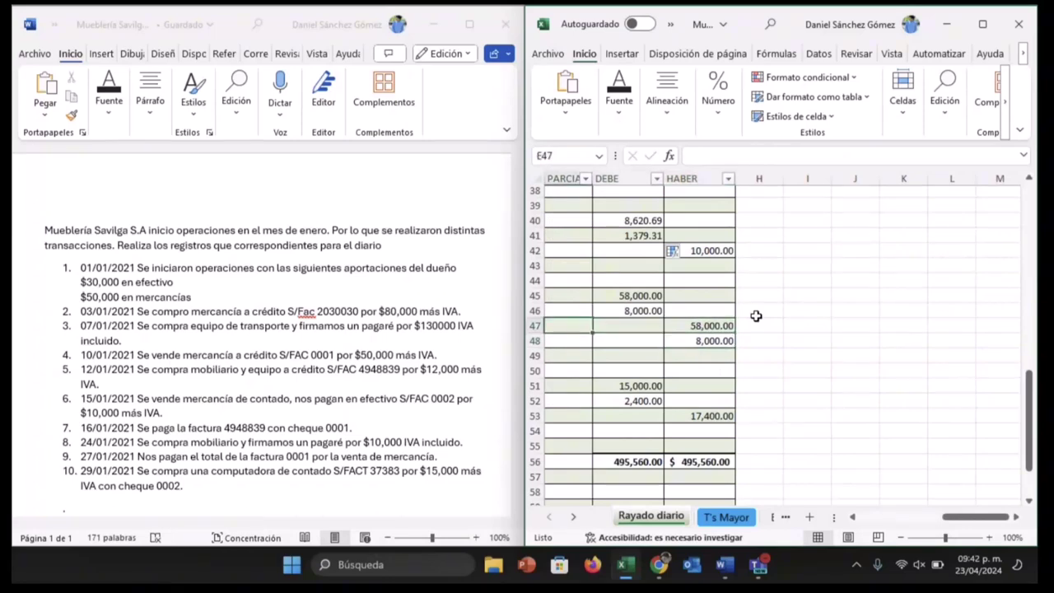
{"action": "key", "text": "Left"}
{"action": "key", "text": "Left"}
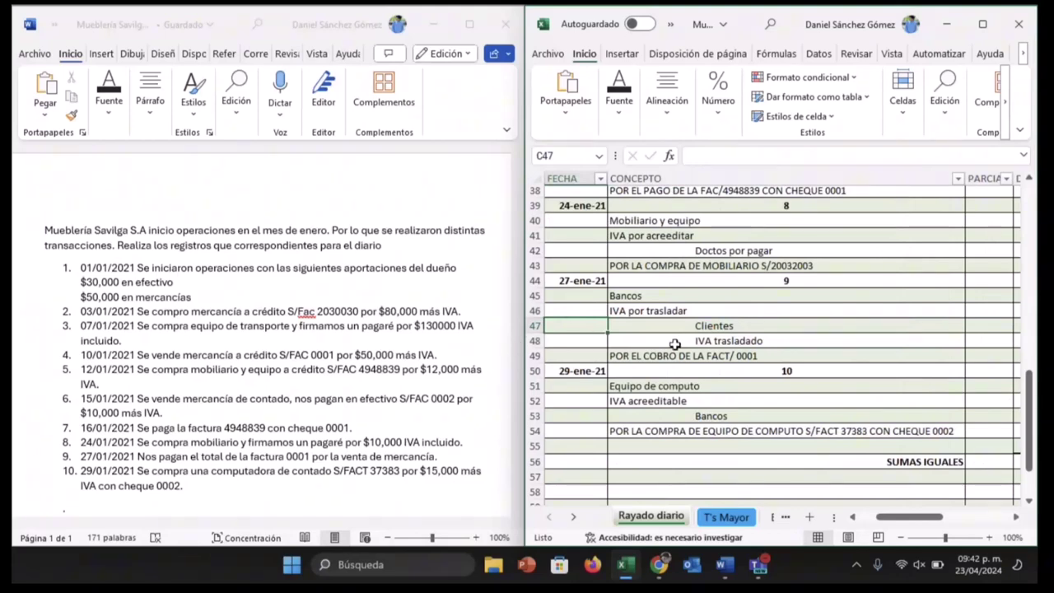
- Go to journal entry 10 and examine its Equipo de computo, IVA acreeditable and Bancos accounts
{"action": "left_click", "coordinate": [626, 387]}
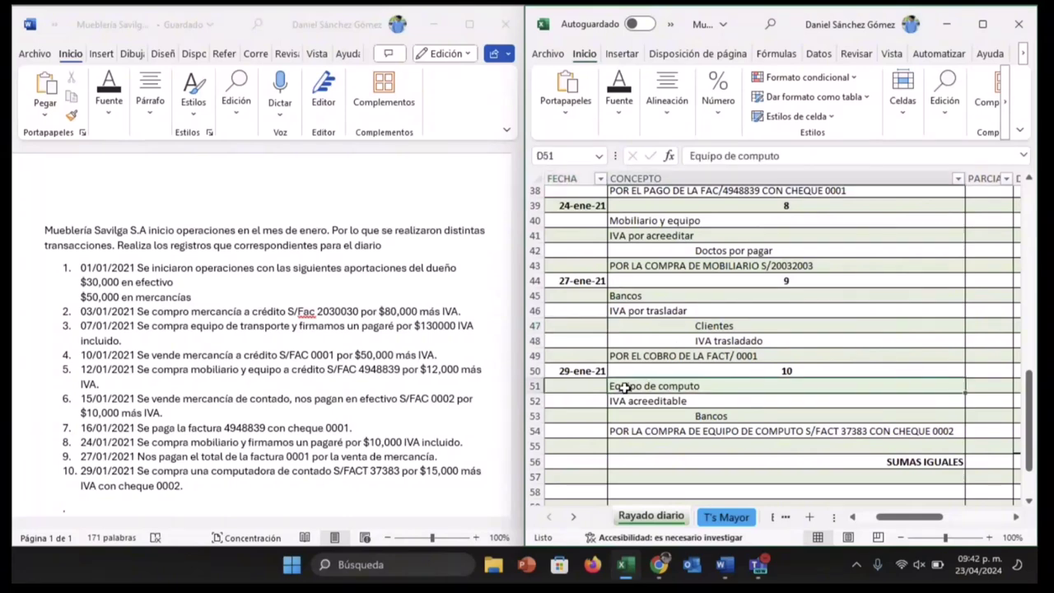
{"action": "key", "text": "Right"}
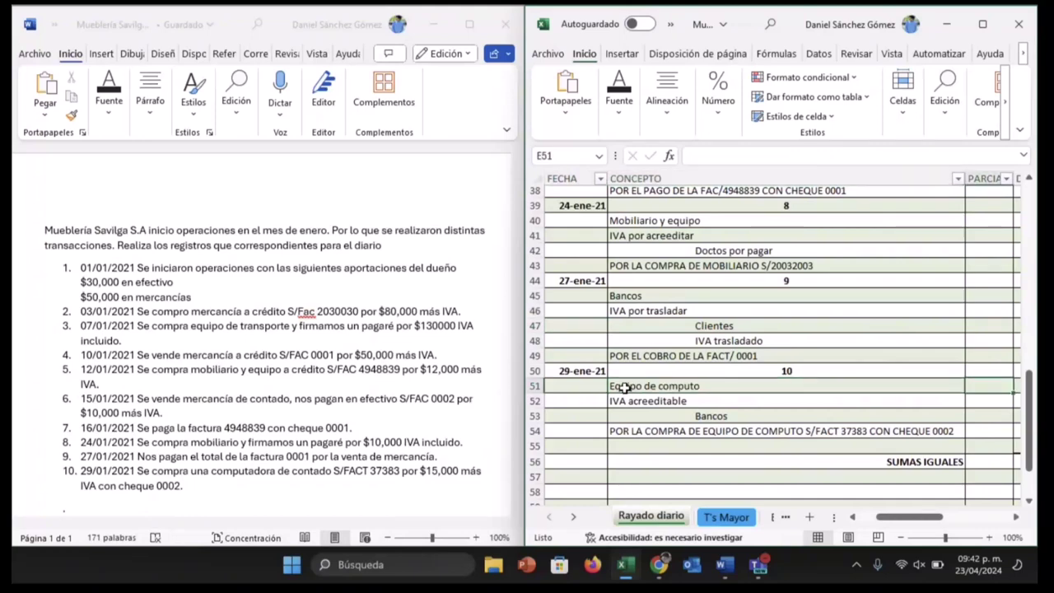
{"action": "key", "text": "Left"}
{"action": "key", "text": "Down"}
{"action": "key", "text": "Up"}
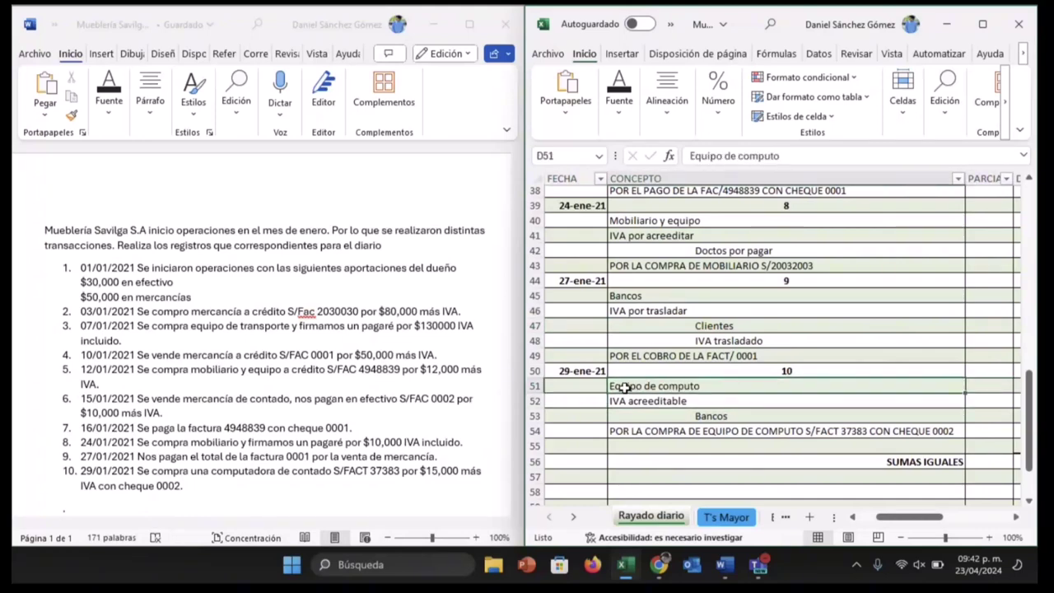
{"action": "key", "text": "Down"}
{"action": "key", "text": "Down"}
{"action": "key", "text": "Up"}
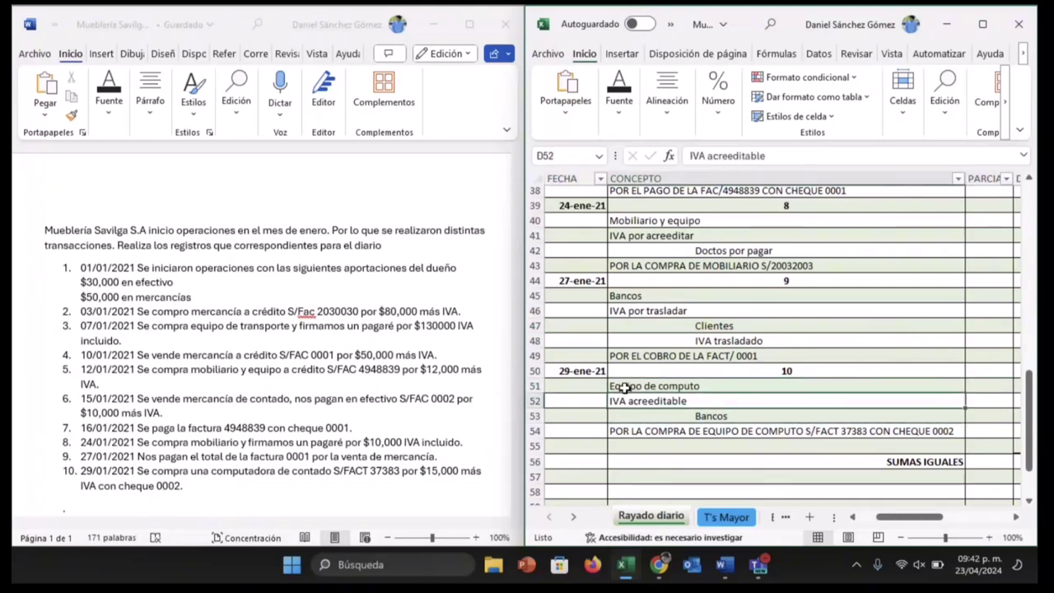
- Inspect the Equipo de computo and IVA acreeditable debits of journal entry 10 in F51 and F52
{"action": "key", "text": "Up"}
{"action": "key", "text": "Right"}
{"action": "key", "text": "Right"}
{"action": "key", "text": "Down"}
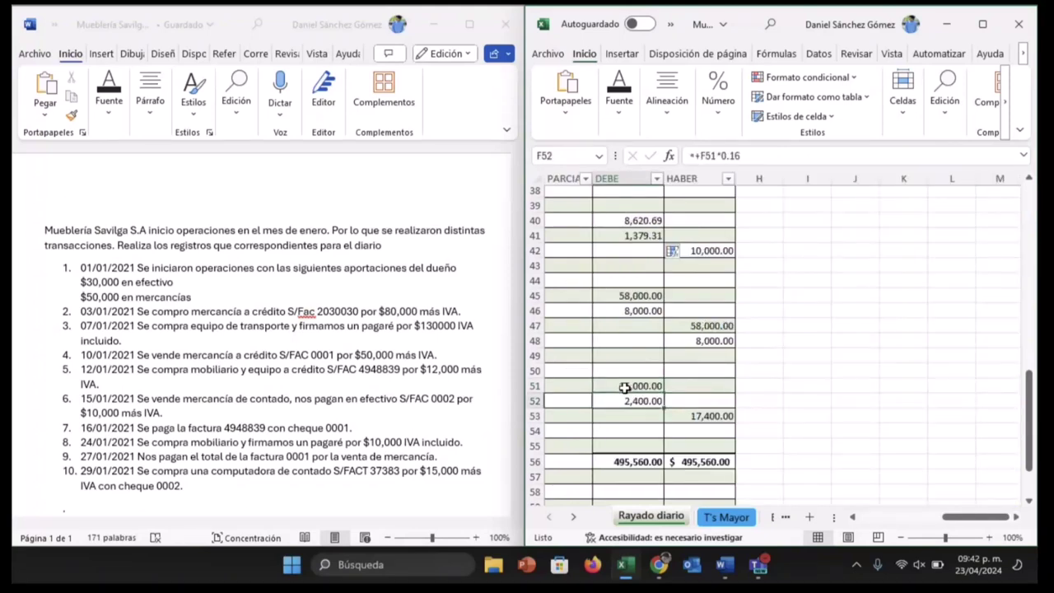
{"action": "key", "text": "Up"}
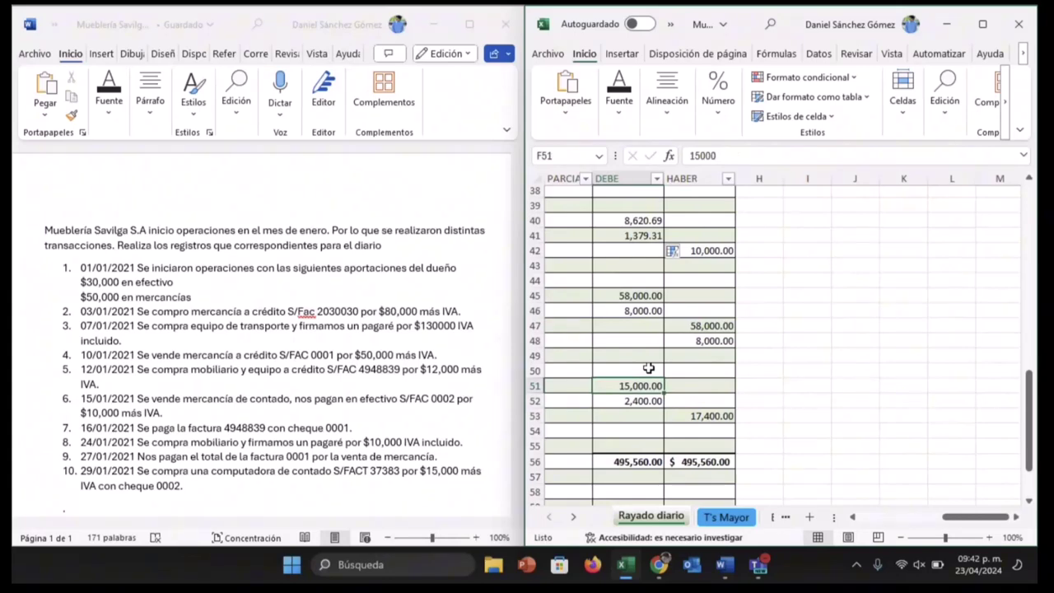
{"action": "key", "text": "Down"}
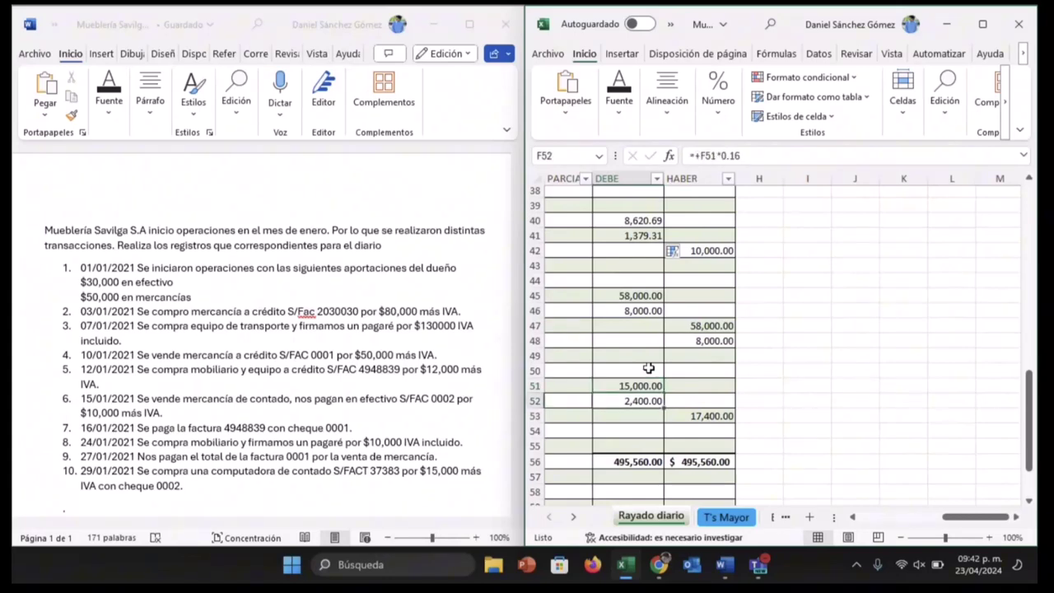
- Examine the Bancos credit of journal entry 10 in G53 and the entry's description line in D54
{"action": "key", "text": "Down"}
{"action": "key", "text": "Right"}
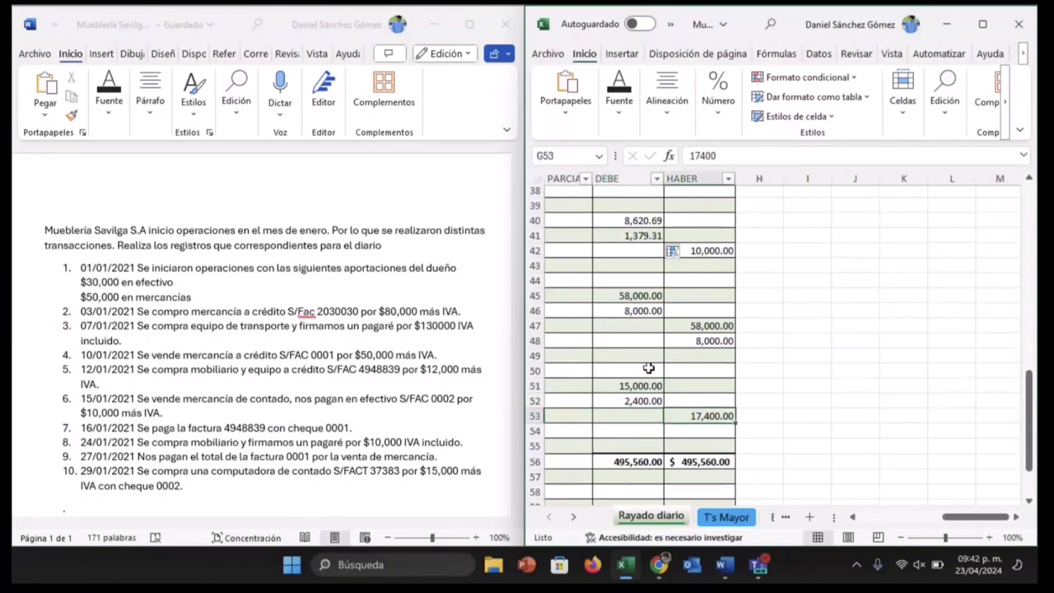
{"action": "key", "text": "Left"}
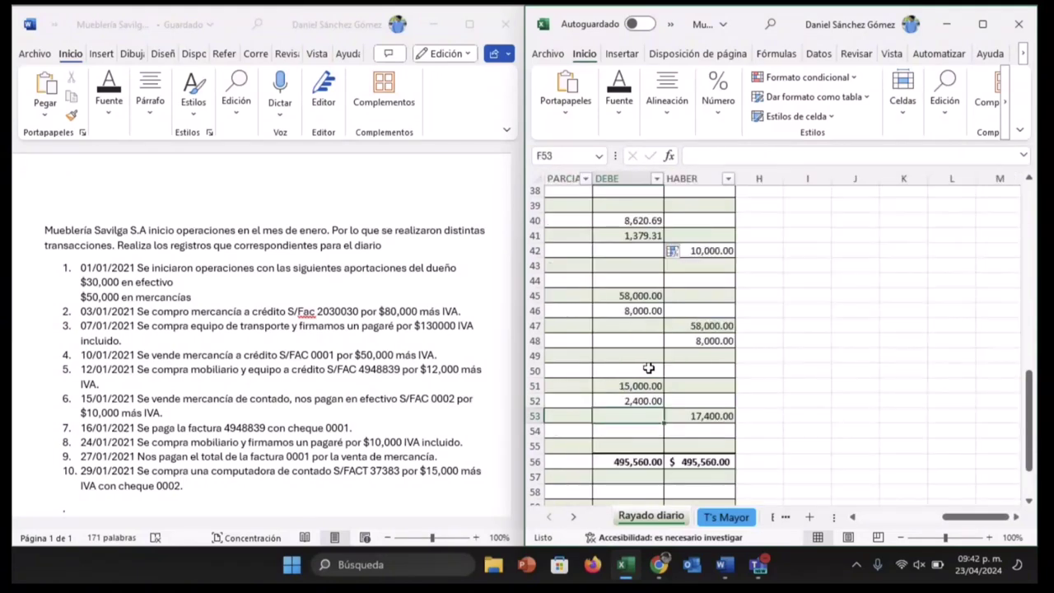
{"action": "key", "text": "Right"}
{"action": "key", "text": "Left"}
{"action": "key", "text": "Left"}
{"action": "key", "text": "Left"}
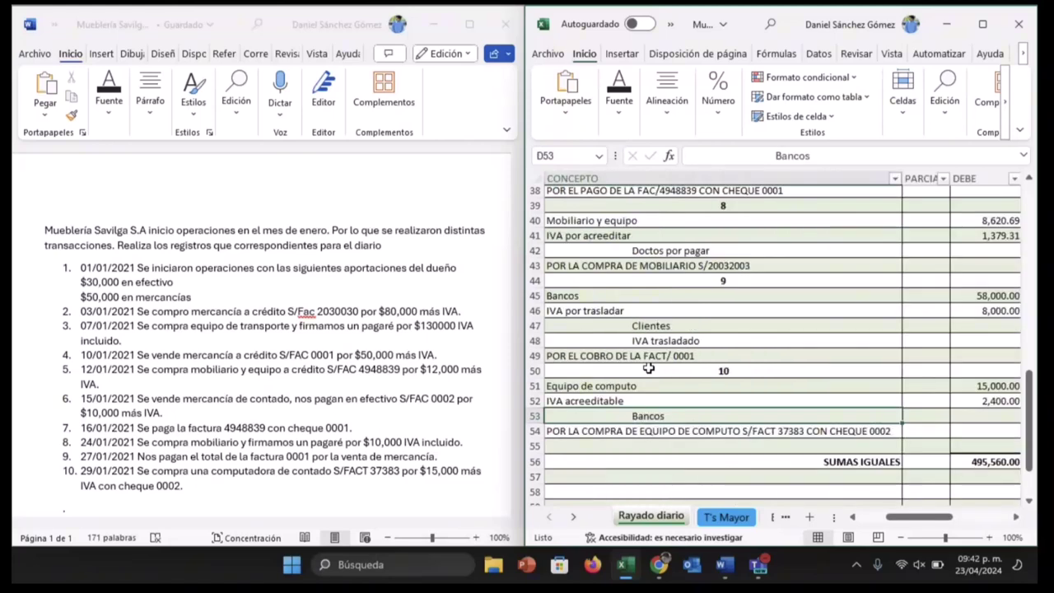
{"action": "key", "text": "Down"}
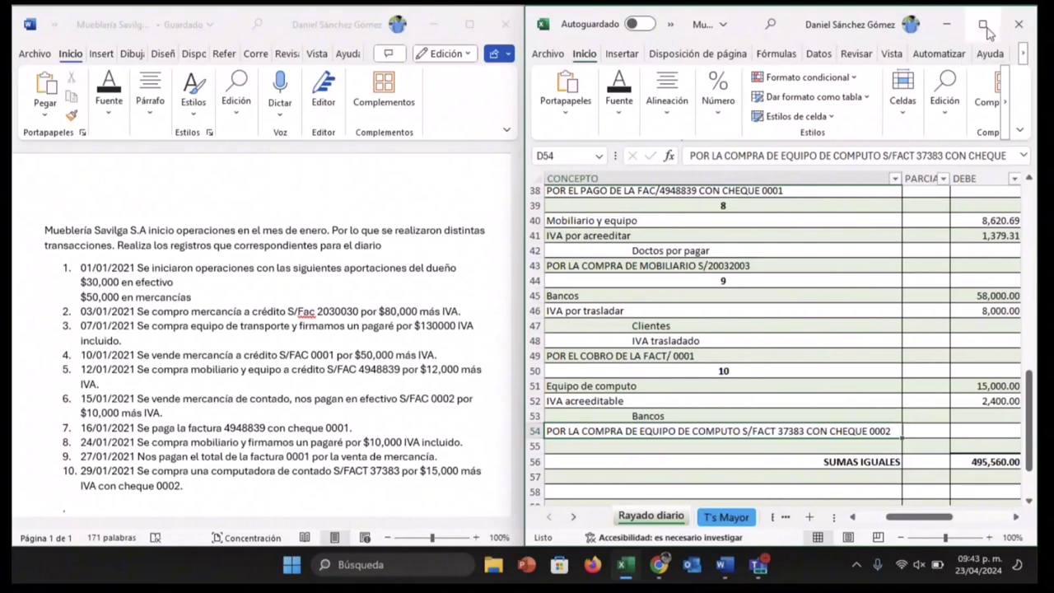
- Maximize the workbook window, dismiss the SUMA function tip and bring the FECHA column into view
{"action": "mouse_move", "coordinate": [986, 28]}
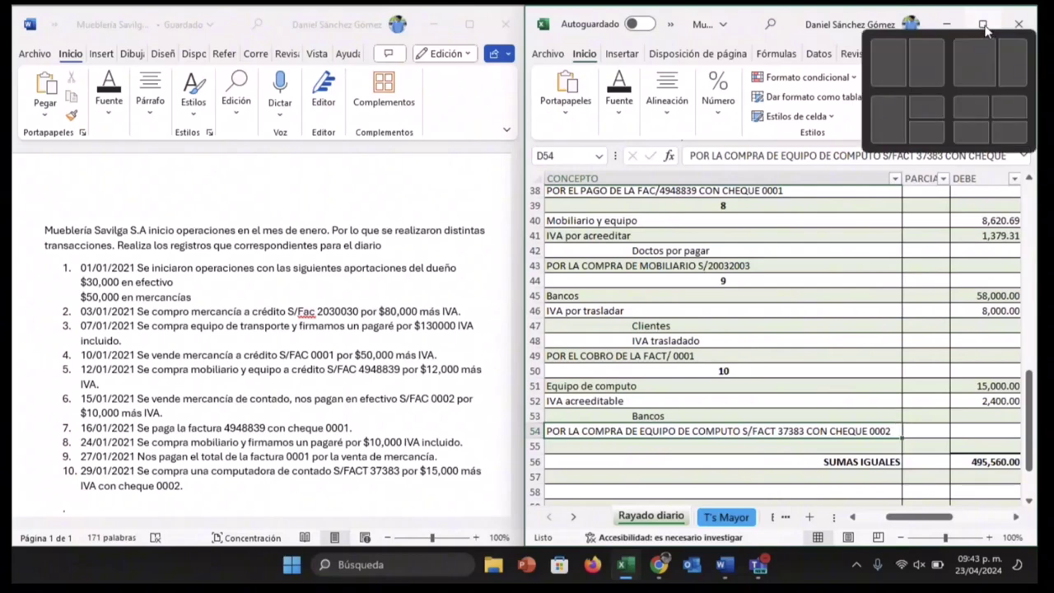
{"action": "left_click", "coordinate": [985, 27]}
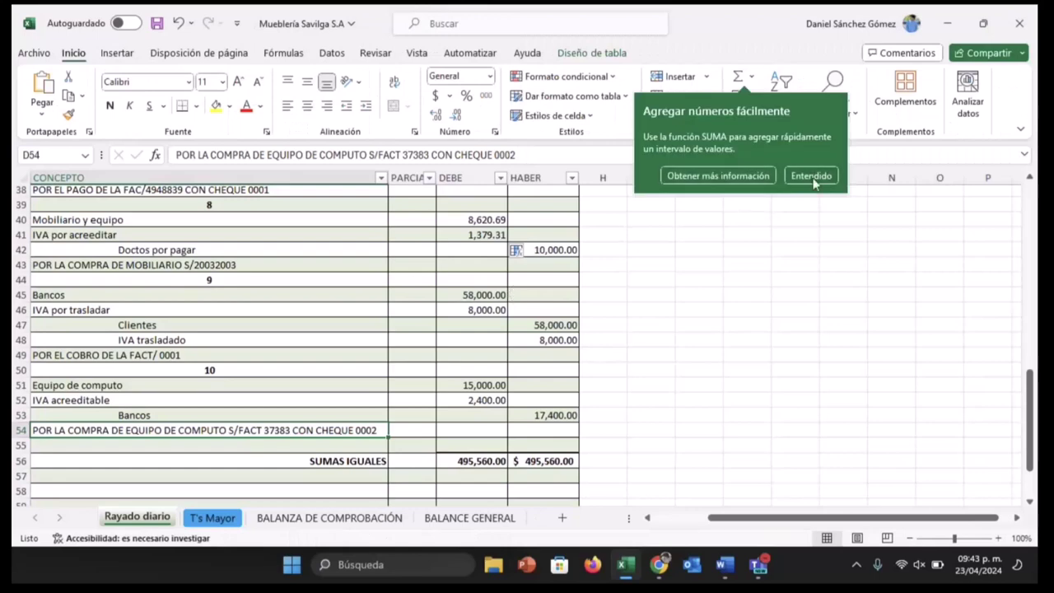
{"action": "left_click", "coordinate": [811, 176]}
{"action": "scroll", "coordinate": [423, 338], "scroll_direction": "left", "scroll_amount": 1}
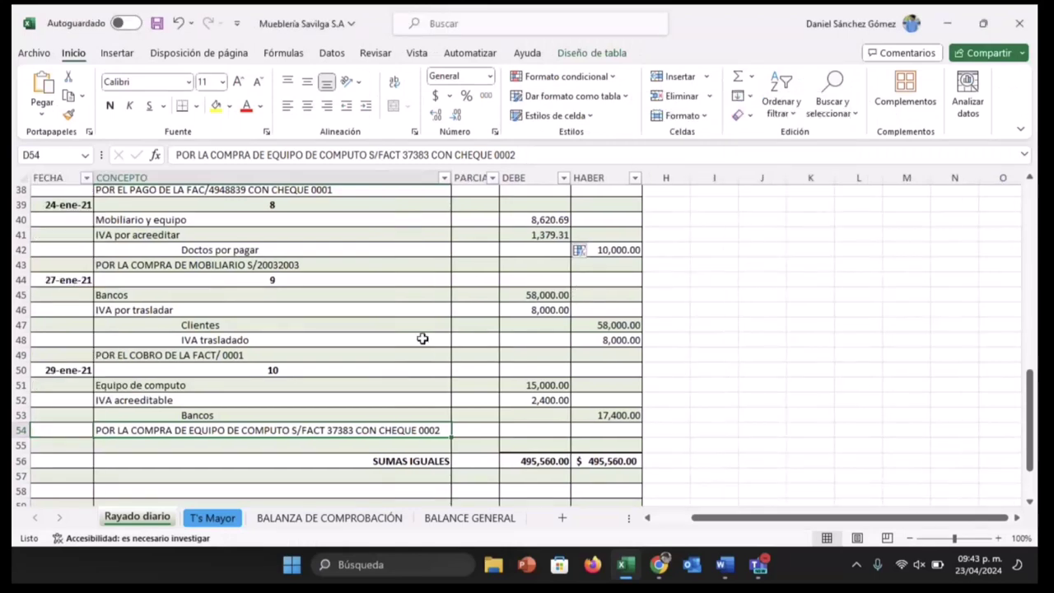
- Inspect the SUMAS IGUALES totals of the DEBE and HABER columns in F56 and G56
{"action": "left_click", "coordinate": [543, 461]}
{"action": "double_click", "coordinate": [543, 461]}
{"action": "key", "text": "Escape"}
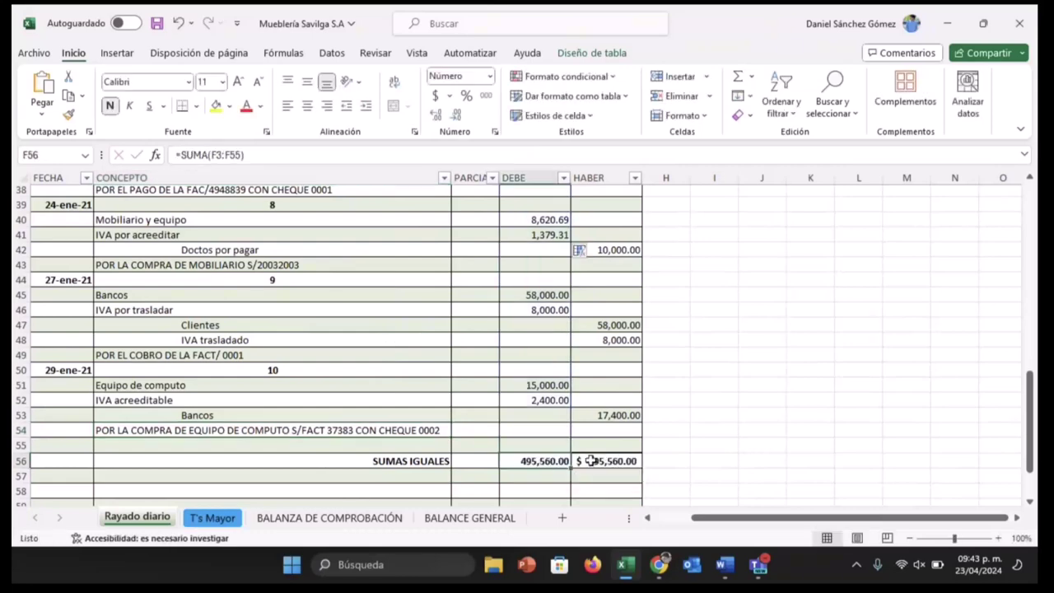
{"action": "left_click", "coordinate": [590, 461]}
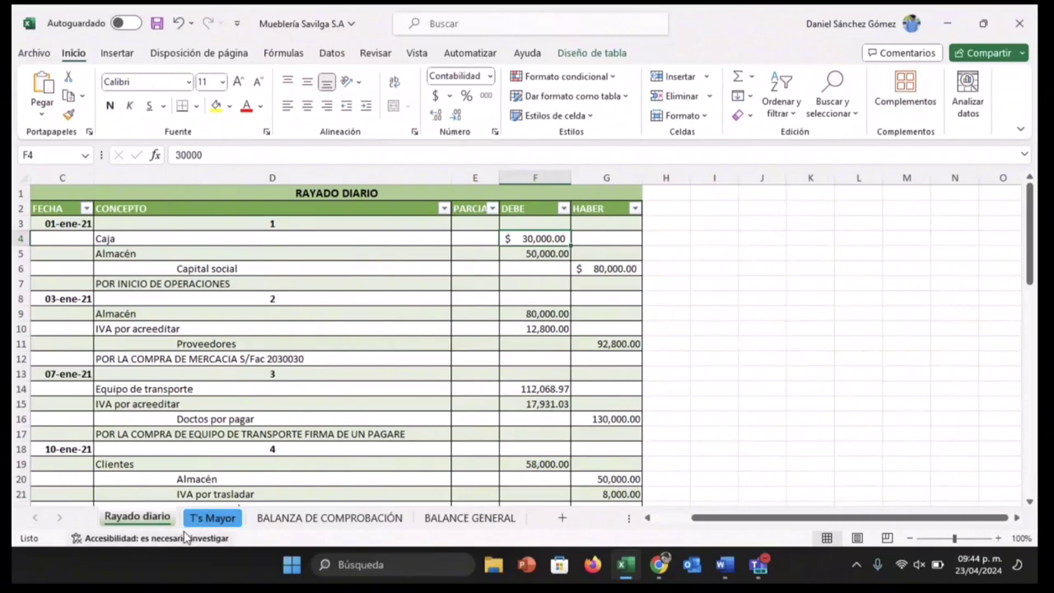
- Open the T's Mayor sheet and inspect the links behind the Caja account's debits in B4 and B3
{"action": "left_click", "coordinate": [204, 518]}
{"action": "left_click", "coordinate": [226, 519]}
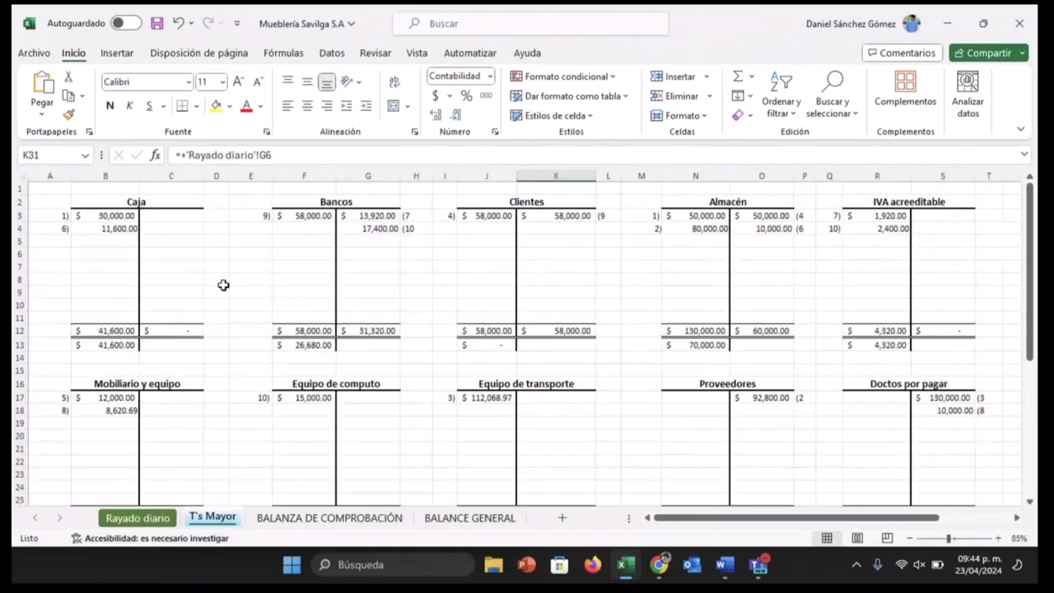
{"action": "left_click", "coordinate": [115, 228]}
{"action": "left_click", "coordinate": [107, 215]}
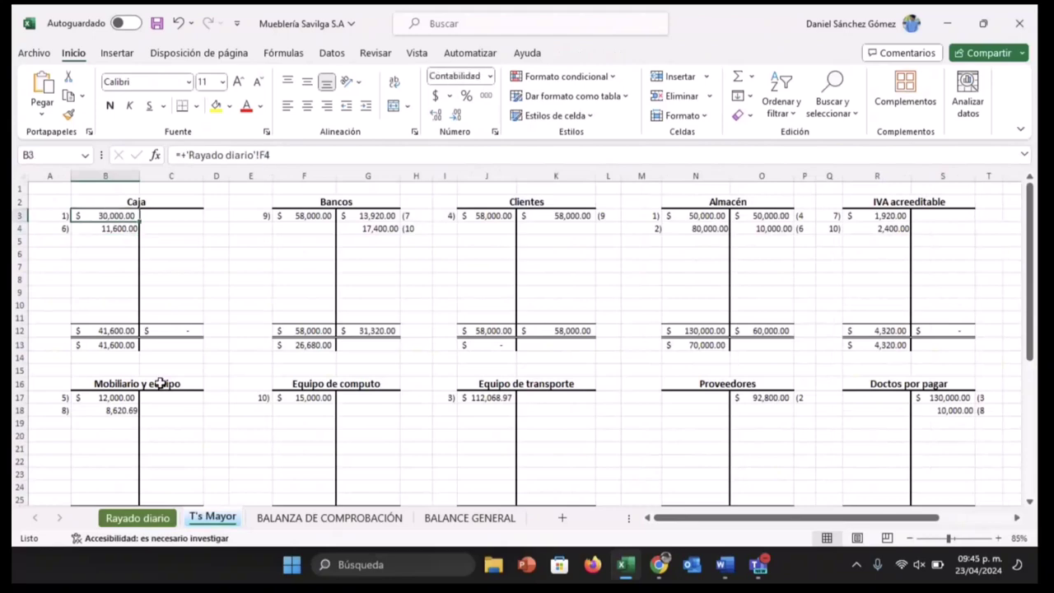
- Trace the Almacén debit of journal entry 1 from Rayado diario F5 to its T account in T's Mayor N3
{"action": "left_click", "coordinate": [137, 516]}
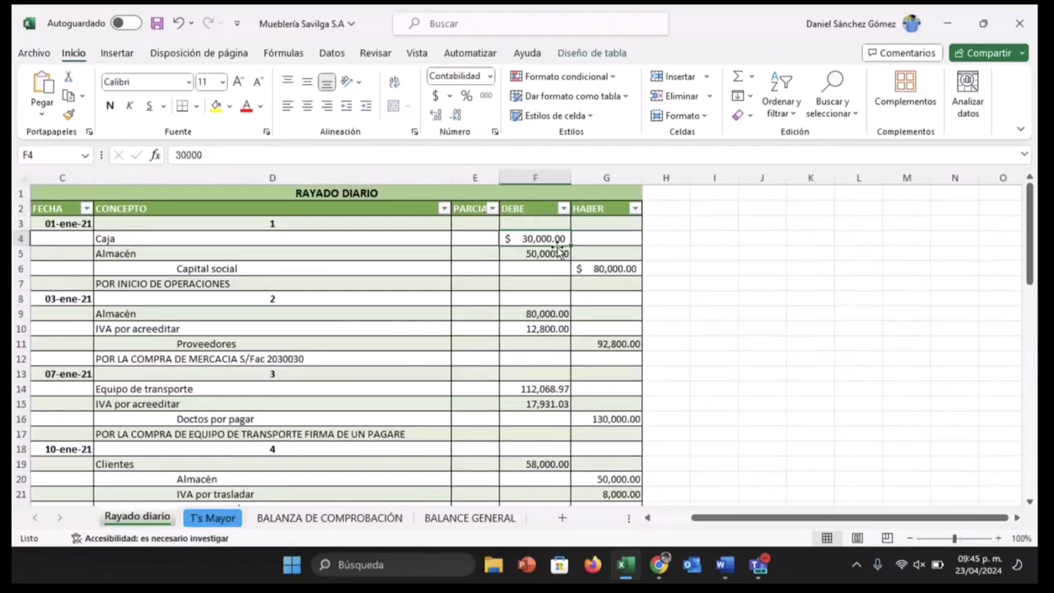
{"action": "left_click", "coordinate": [550, 250]}
{"action": "left_click", "coordinate": [216, 518]}
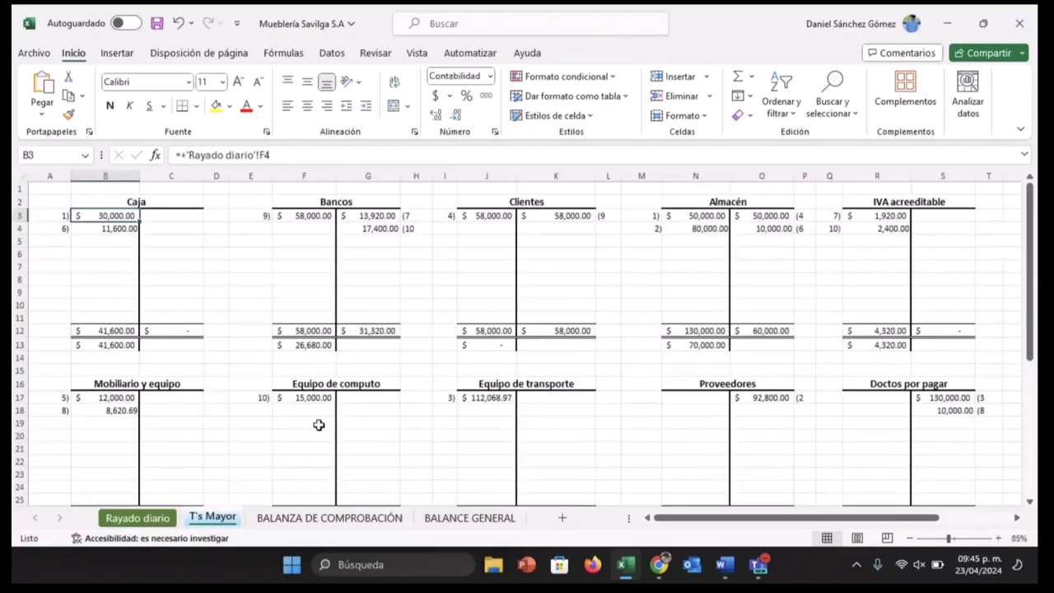
{"action": "left_click", "coordinate": [681, 215]}
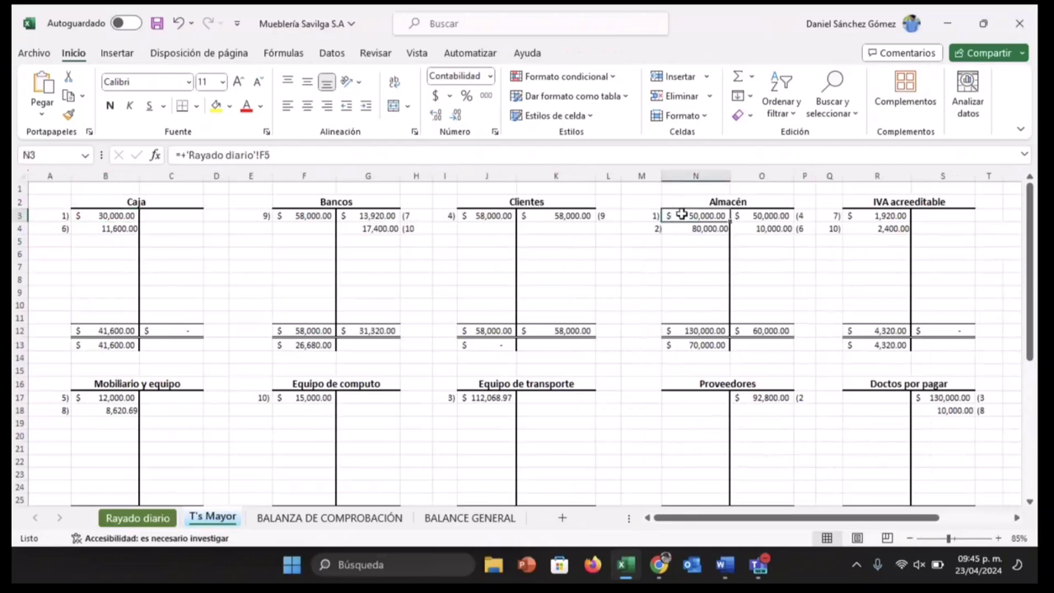
- Trace the Capital social credit of journal entry 1 from Rayado diario G6 to its T account in T's Mayor K31
{"action": "left_click", "coordinate": [152, 513]}
{"action": "left_click", "coordinate": [584, 268]}
{"action": "left_click", "coordinate": [215, 520]}
{"action": "scroll", "coordinate": [524, 371], "scroll_direction": "down", "scroll_amount": 5}
{"action": "left_click", "coordinate": [549, 382]}
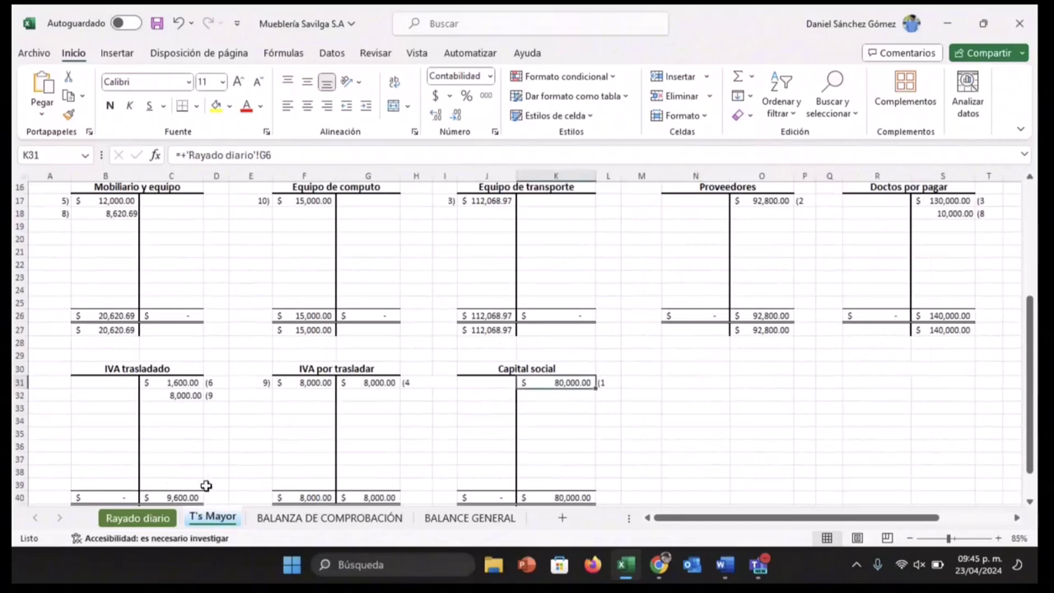
- Trace the Almacén debit of journal entry 2 from Rayado diario F9 to its T account in T's Mayor N4
{"action": "left_click", "coordinate": [151, 517]}
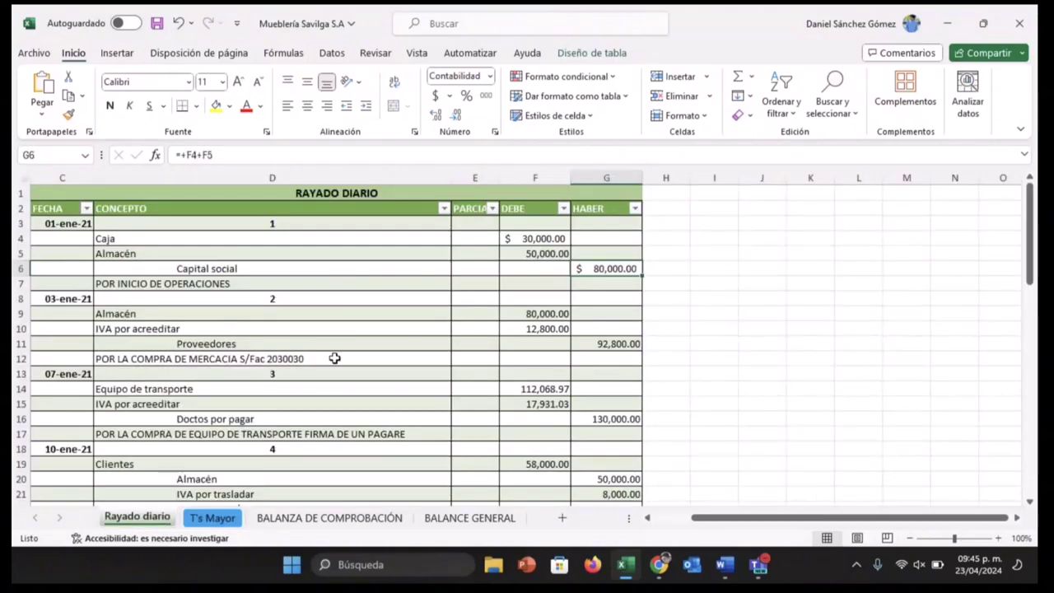
{"action": "left_click", "coordinate": [512, 316]}
{"action": "left_click", "coordinate": [213, 518]}
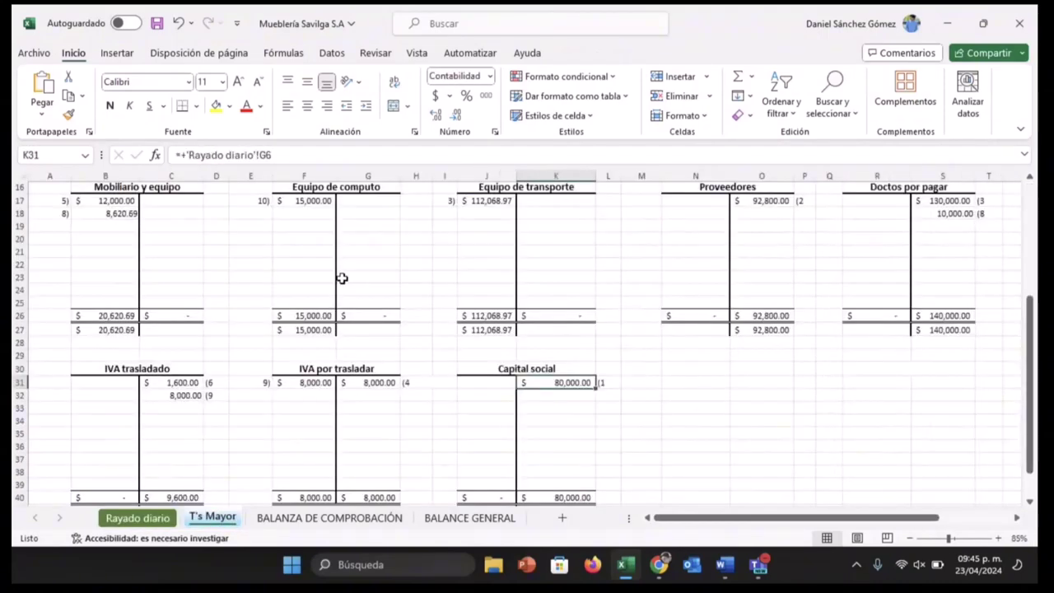
{"action": "scroll", "coordinate": [341, 277], "scroll_direction": "up", "scroll_amount": 5}
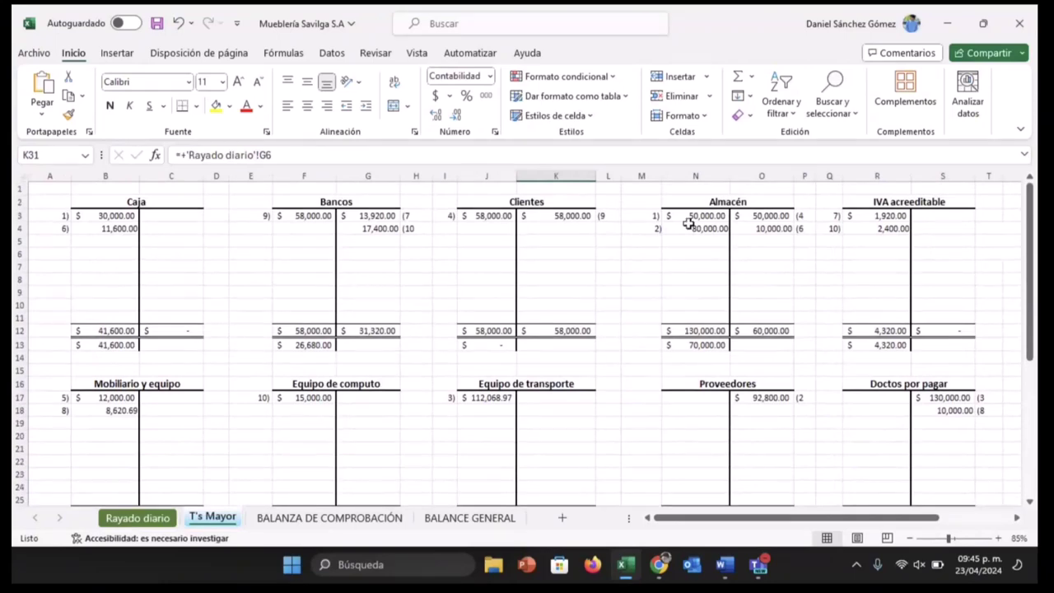
{"action": "left_click", "coordinate": [689, 228]}
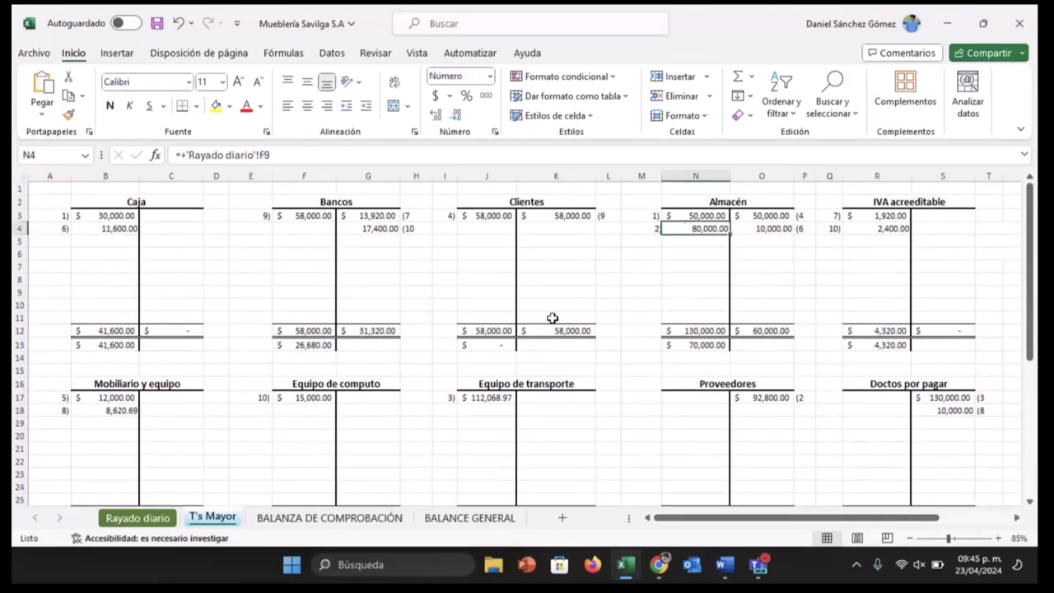
- Trace the IVA por acreditar debit of journal entry 2 from Rayado diario to its T account in T's Mayor V3
{"action": "left_click", "coordinate": [138, 518]}
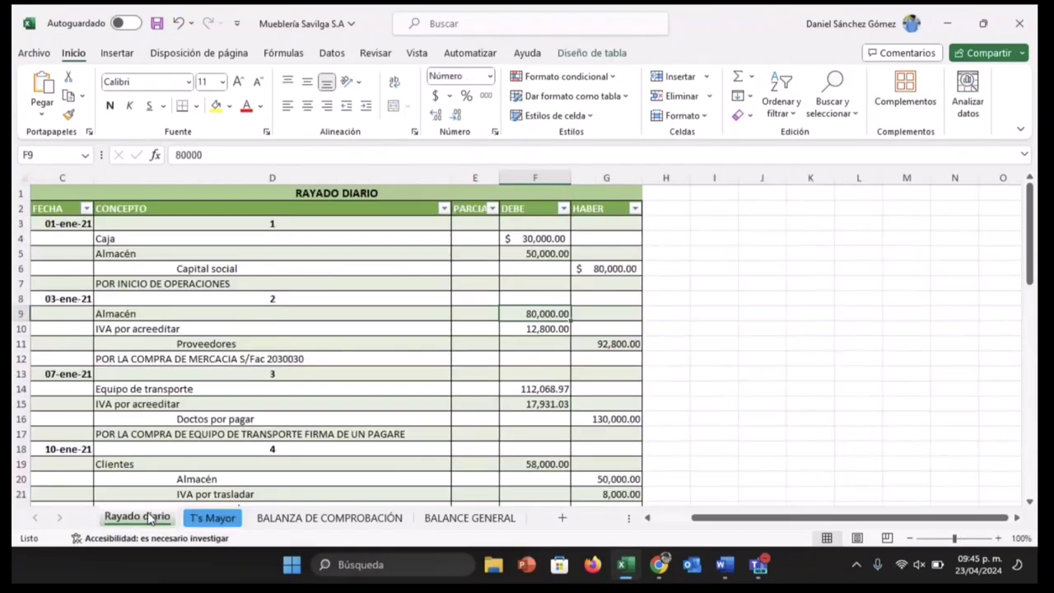
{"action": "left_click", "coordinate": [213, 518]}
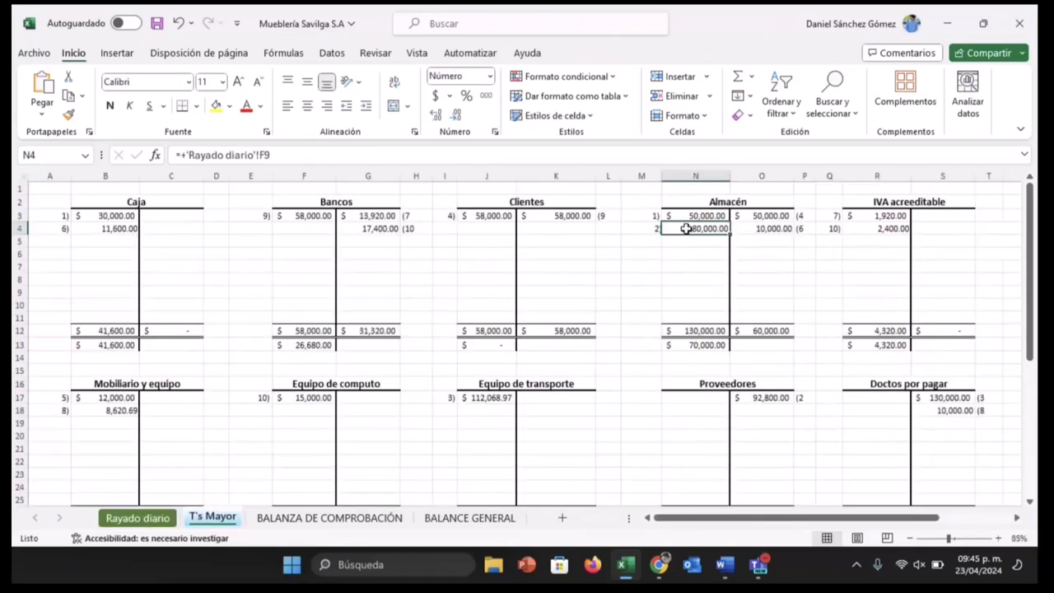
{"action": "left_click", "coordinate": [151, 525]}
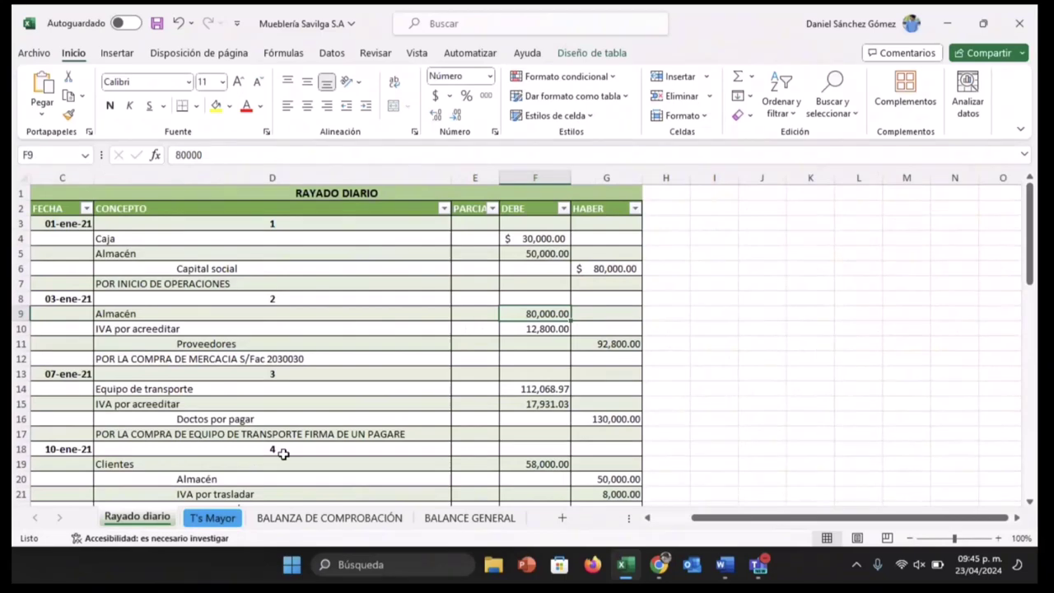
{"action": "left_click", "coordinate": [219, 524]}
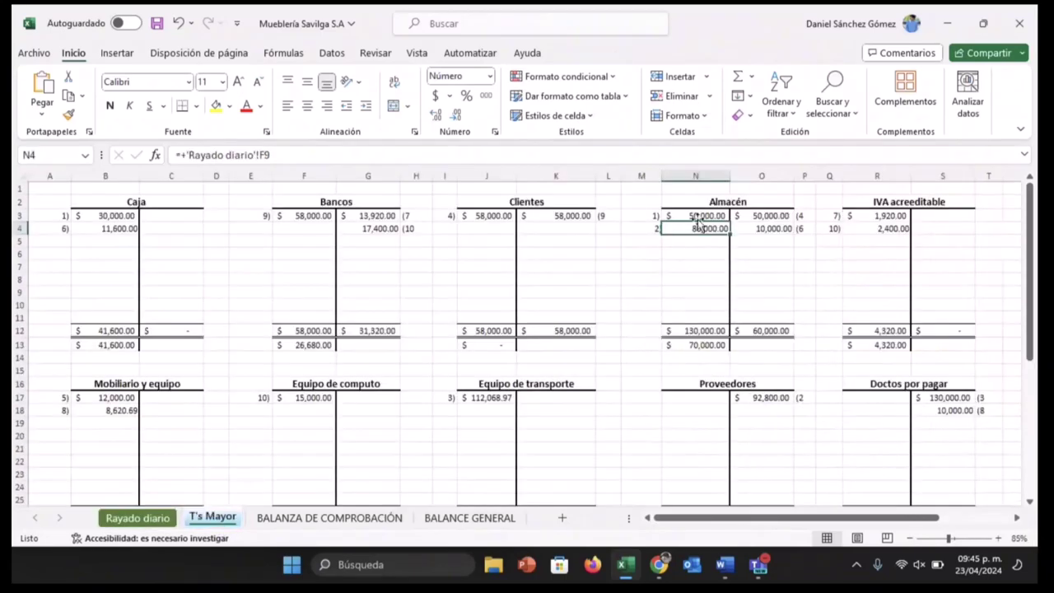
{"action": "scroll", "coordinate": [637, 256], "scroll_direction": "right", "scroll_amount": 5}
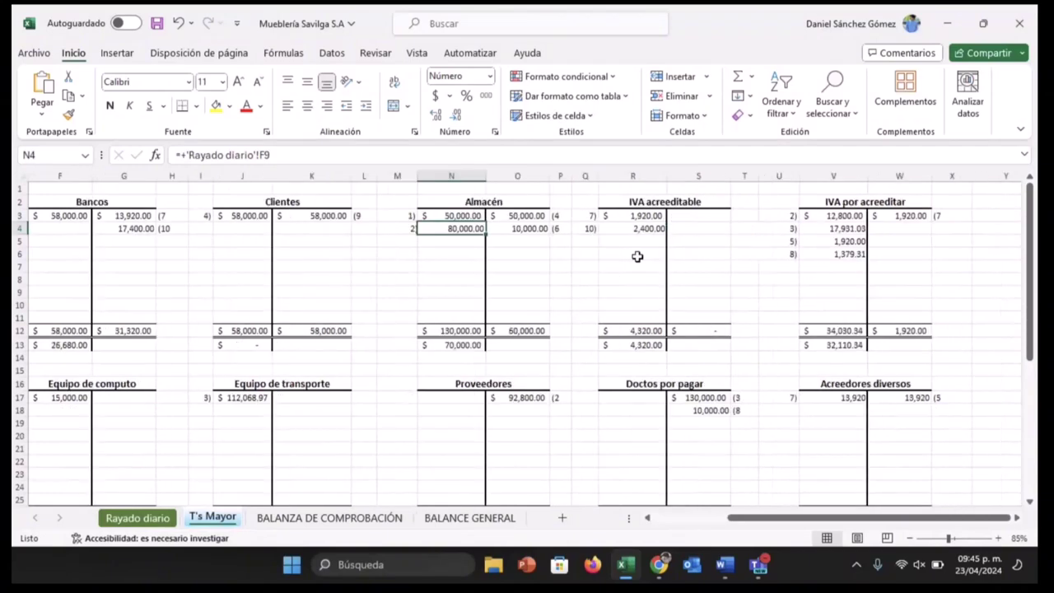
{"action": "left_click", "coordinate": [810, 218]}
- Trace the Proveedores credit of journal entry 2 from Rayado diario G11 to its T account in T's Mayor O17
{"action": "left_click", "coordinate": [130, 522]}
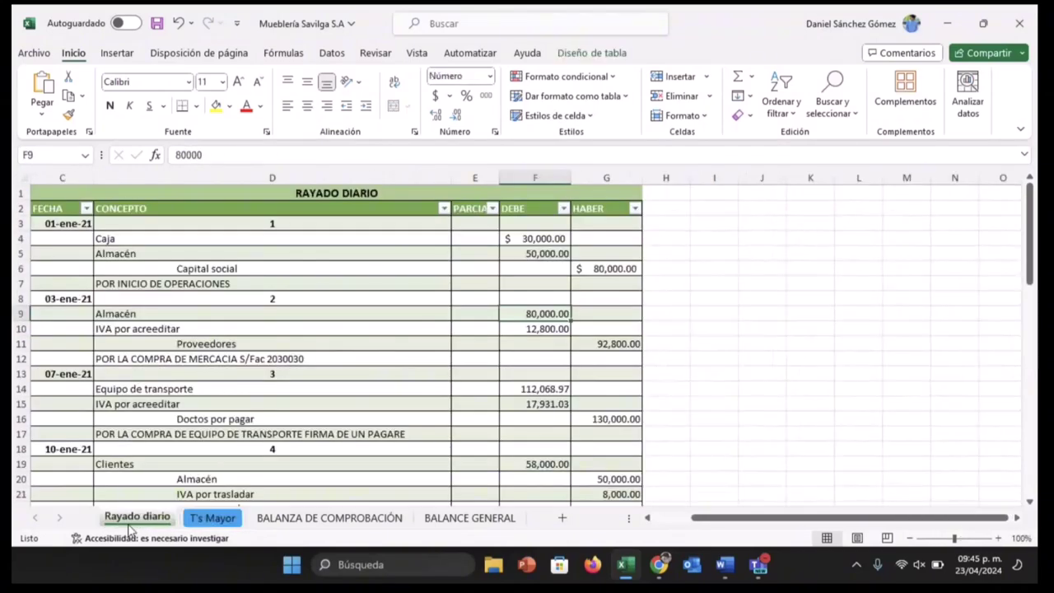
{"action": "left_click", "coordinate": [586, 344]}
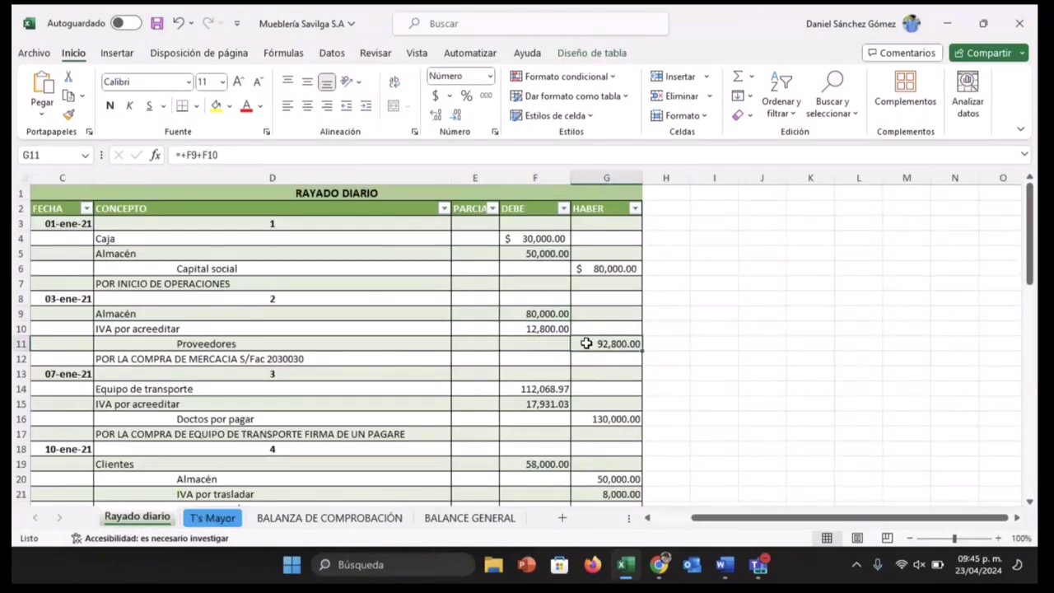
{"action": "left_click", "coordinate": [215, 516]}
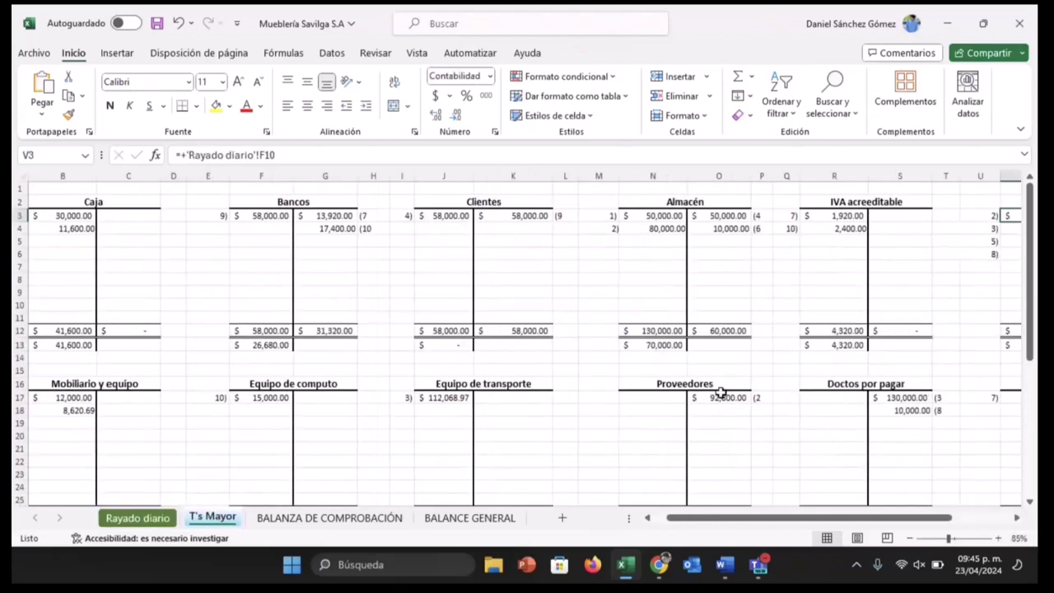
{"action": "left_click", "coordinate": [720, 396]}
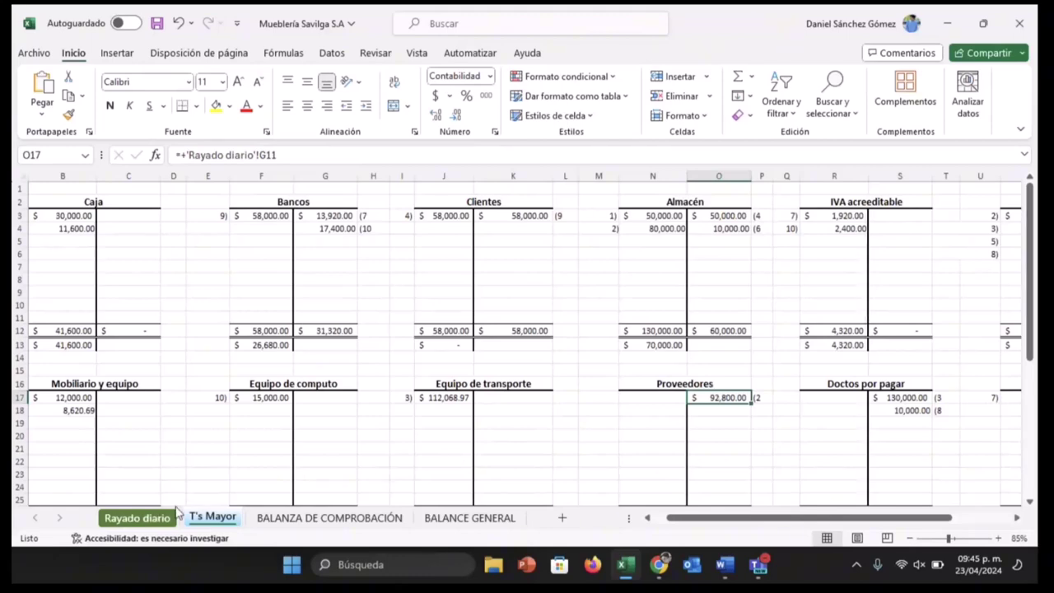
- Trace the Equipo de transporte debit of journal entry 3 from Rayado diario row 14 to its T account in T's Mayor J17
{"action": "left_click", "coordinate": [140, 521]}
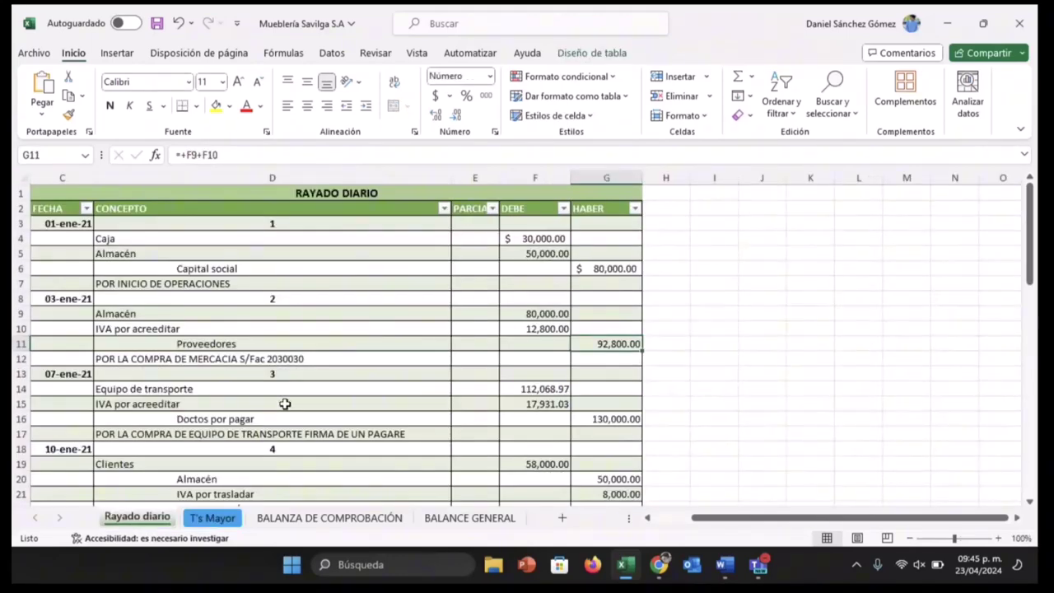
{"action": "left_click", "coordinate": [225, 392]}
{"action": "scroll", "coordinate": [377, 400], "scroll_direction": "down", "scroll_amount": 2}
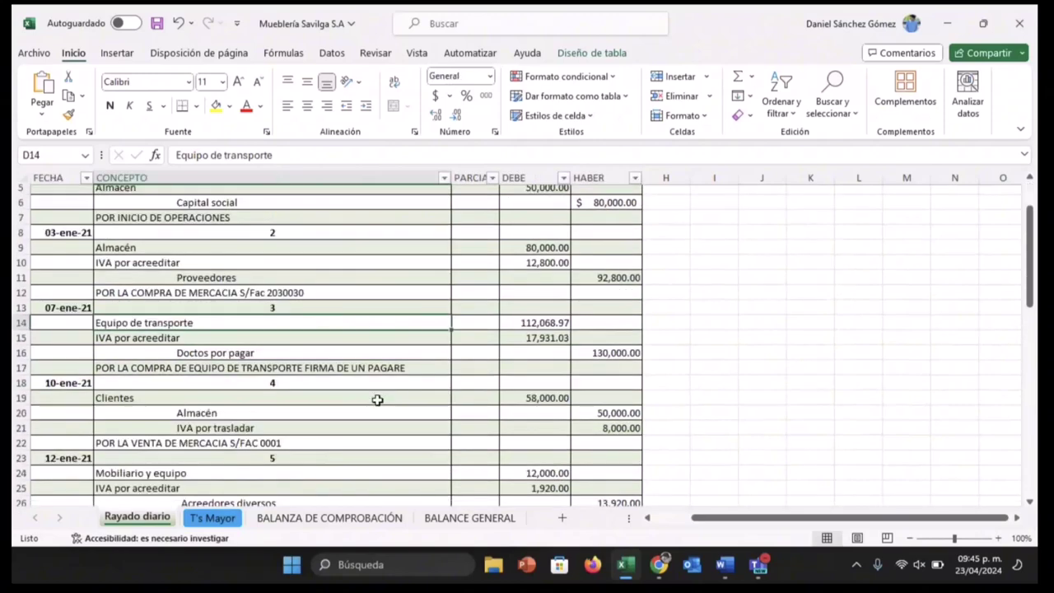
{"action": "left_click", "coordinate": [214, 519]}
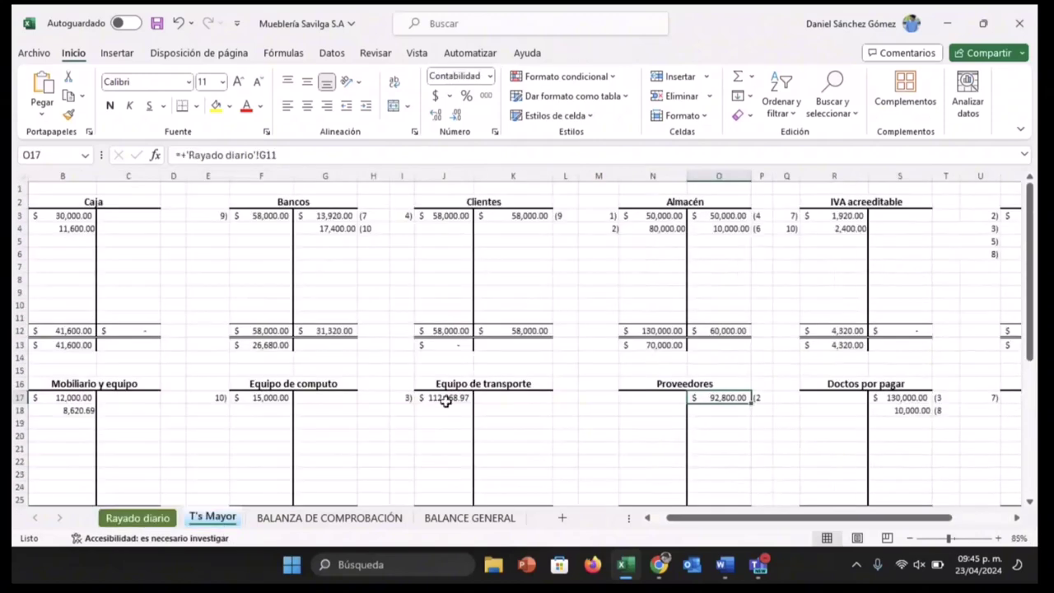
{"action": "left_click", "coordinate": [437, 399]}
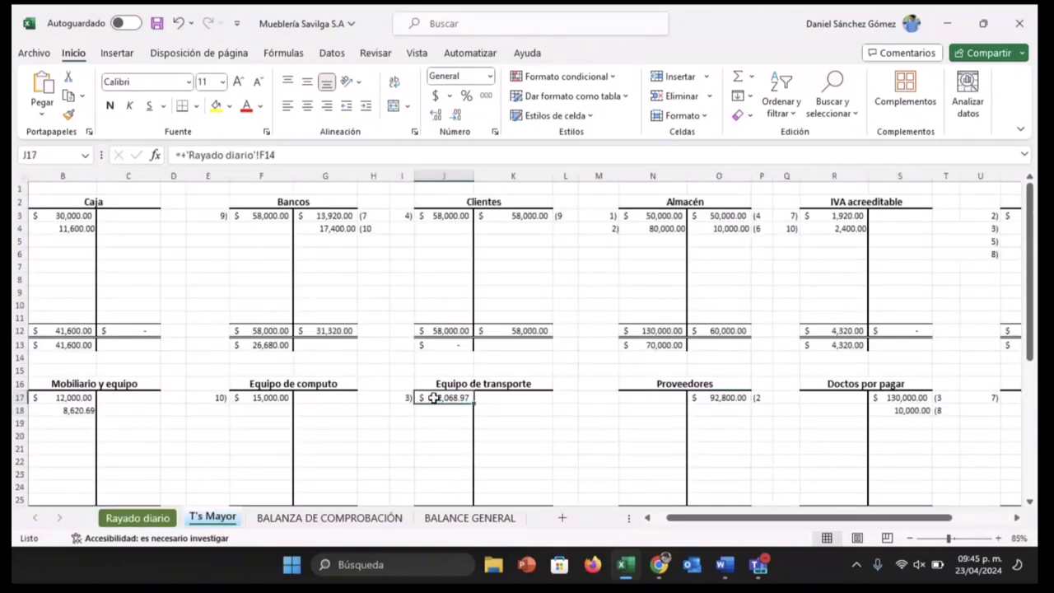
- Trace the IVA por acreditar debit of journal entry 3 from Rayado diario F15 to its T account in T's Mayor V4
{"action": "left_click", "coordinate": [162, 520]}
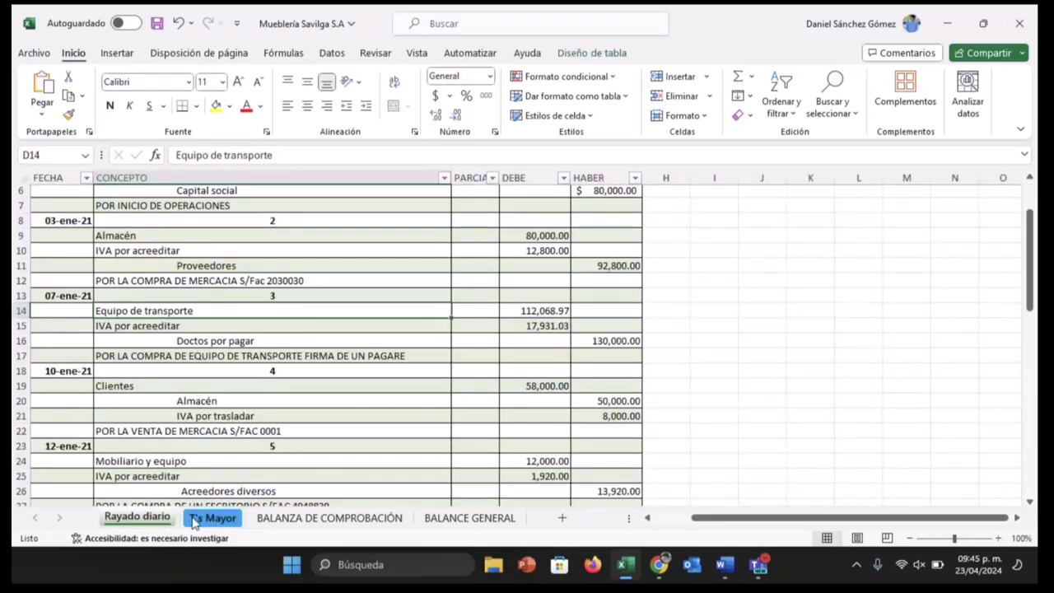
{"action": "left_click", "coordinate": [195, 521]}
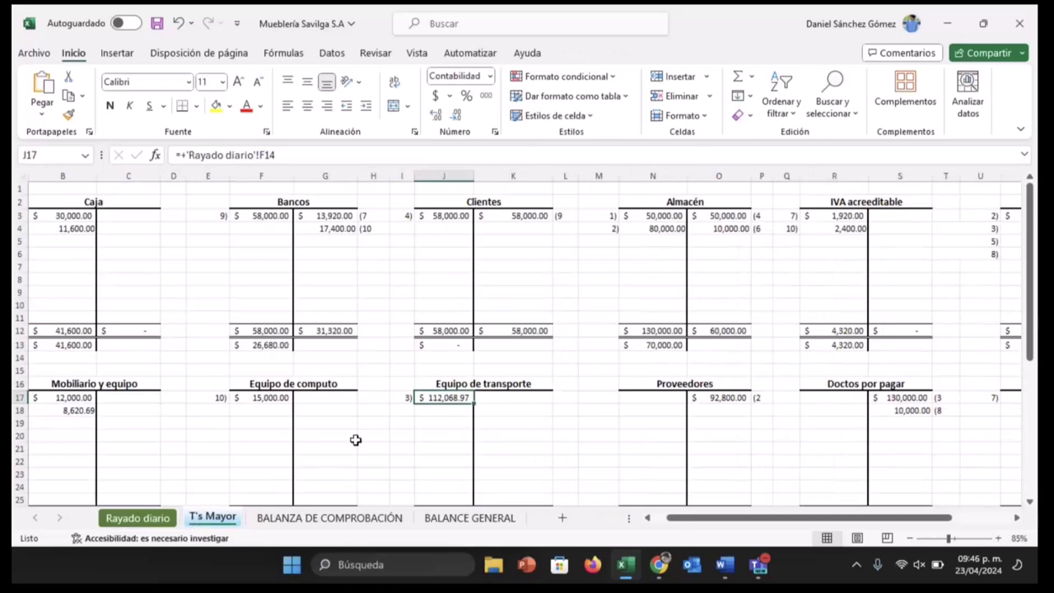
{"action": "left_click", "coordinate": [158, 522]}
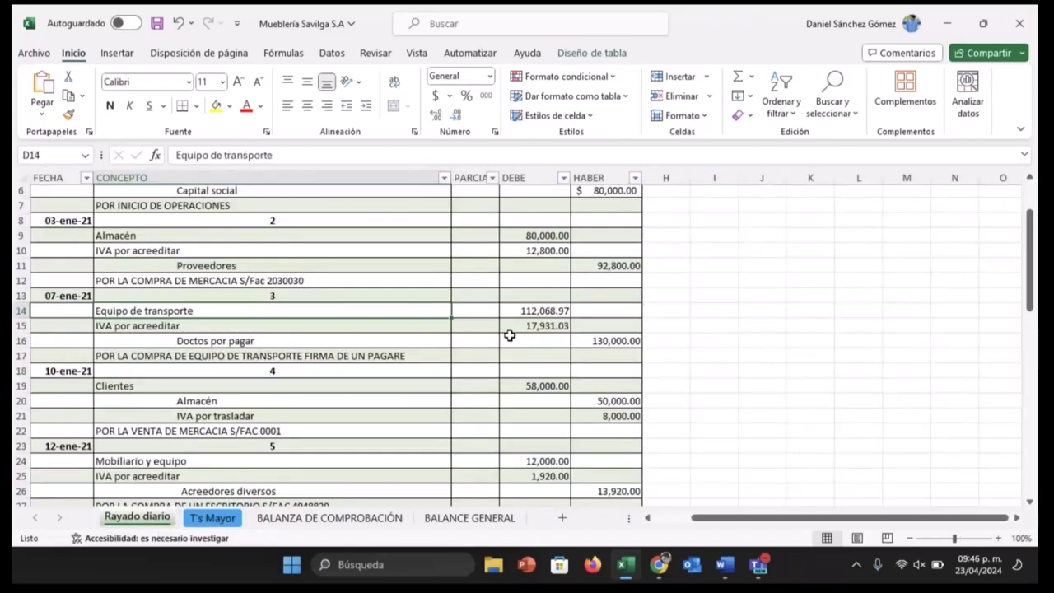
{"action": "left_click_drag", "start_coordinate": [527, 326], "coordinate": [273, 465]}
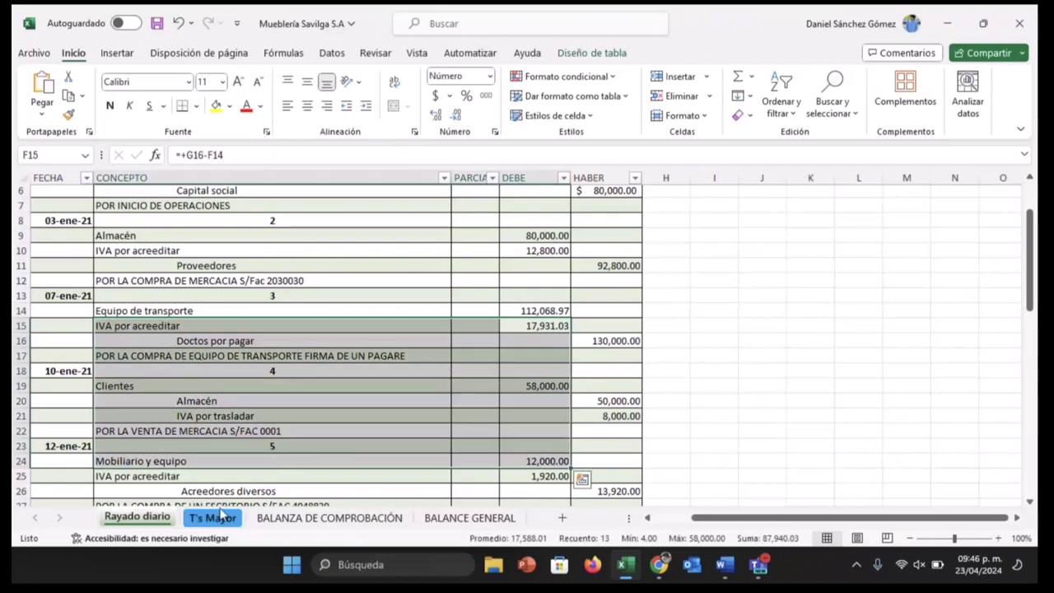
{"action": "left_click", "coordinate": [221, 517]}
{"action": "scroll", "coordinate": [592, 306], "scroll_direction": "right", "scroll_amount": 3}
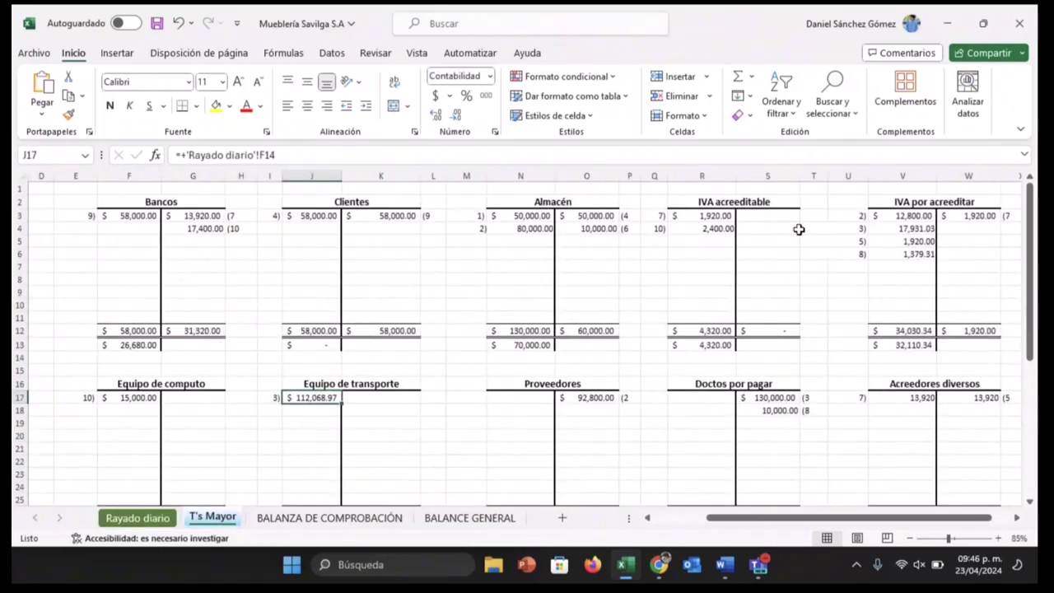
{"action": "left_click", "coordinate": [880, 229]}
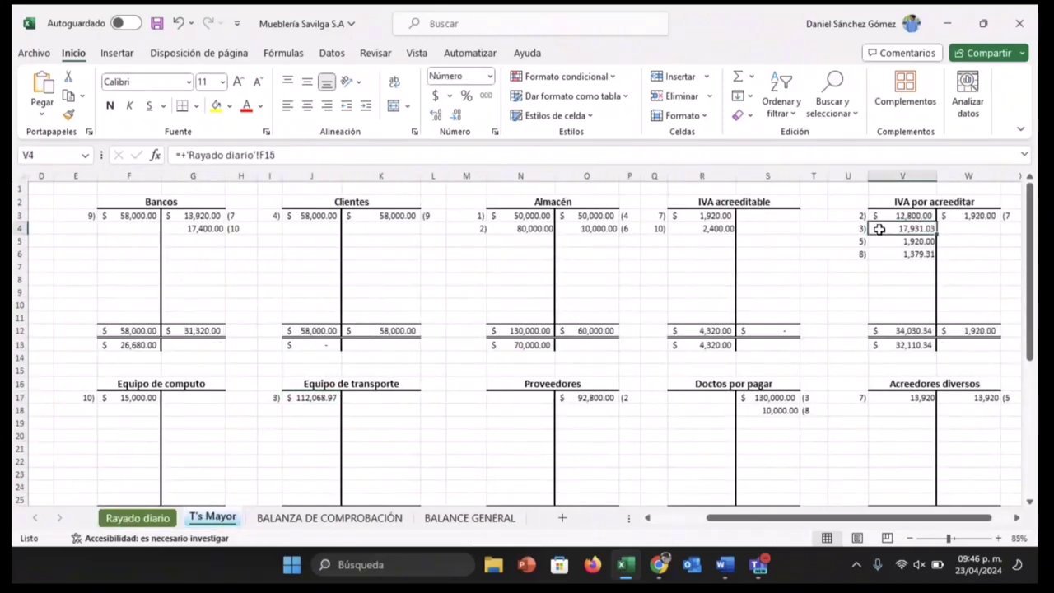
- Trace the Doctos por pagar credit of journal entry 3 from Rayado diario to its T account in T's Mayor S17
{"action": "left_click", "coordinate": [127, 520]}
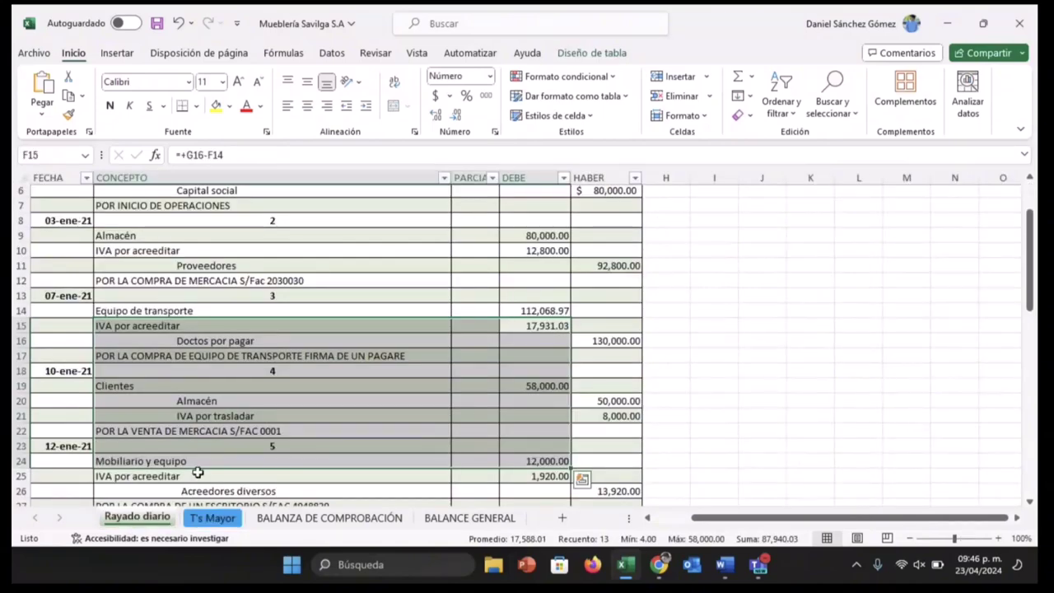
{"action": "left_click", "coordinate": [269, 419]}
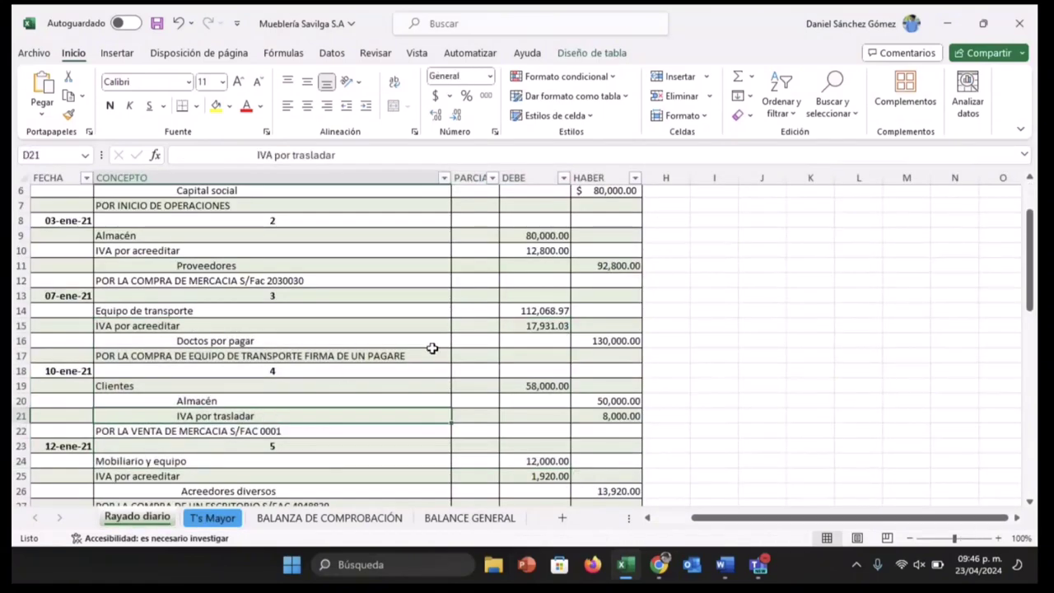
{"action": "left_click", "coordinate": [213, 517]}
{"action": "left_click", "coordinate": [749, 399]}
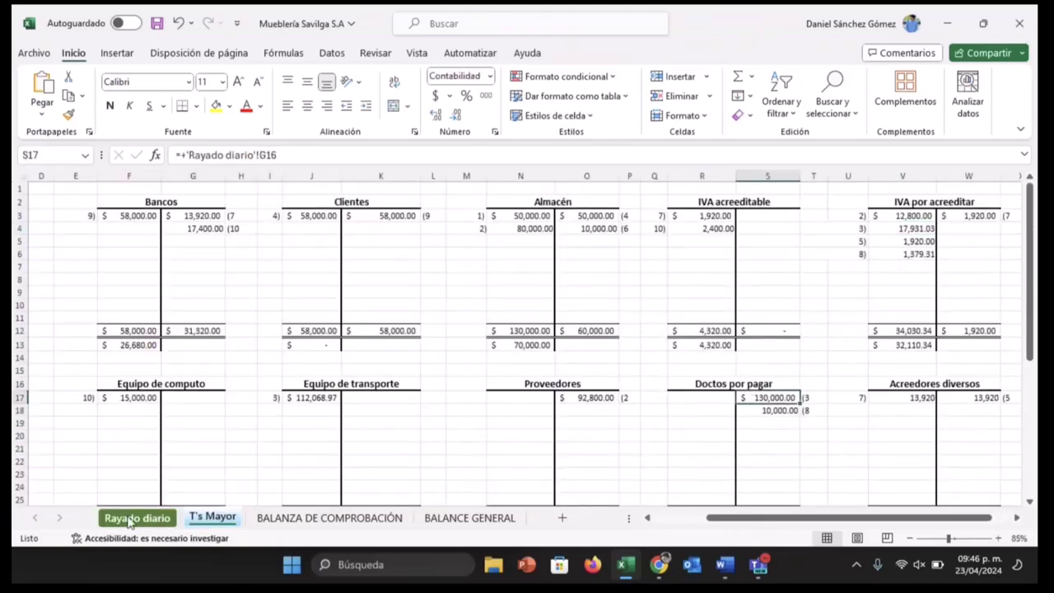
- Trace journal entry 4's Clientes debit from Rayado diario F19 to T's Mayor J3, and inspect the link behind its Almacén credit in O3
{"action": "left_click", "coordinate": [132, 518]}
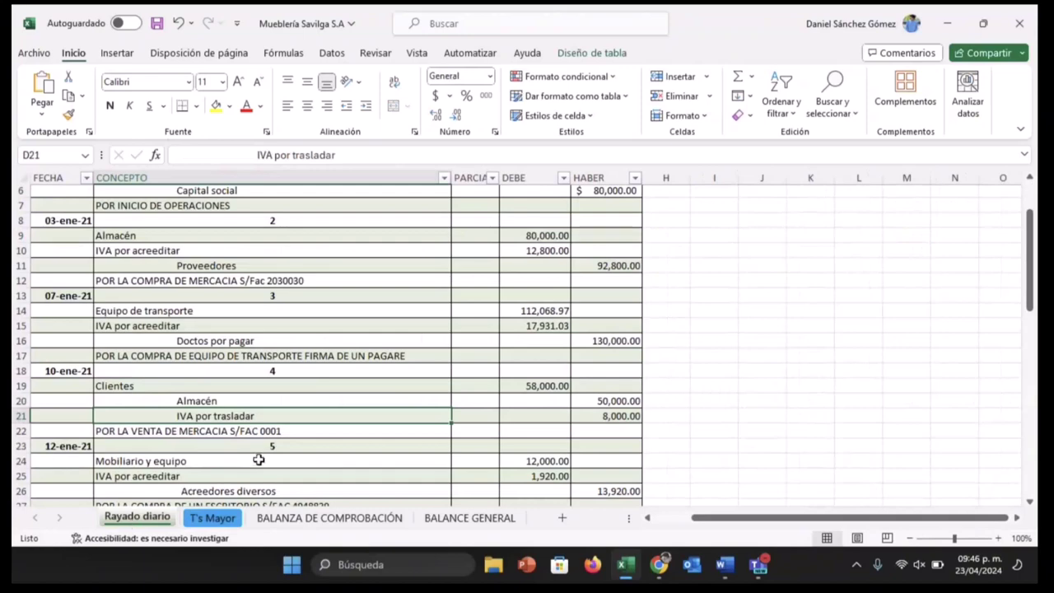
{"action": "left_click", "coordinate": [264, 386]}
{"action": "key", "text": "Right"}
{"action": "key", "text": "Right"}
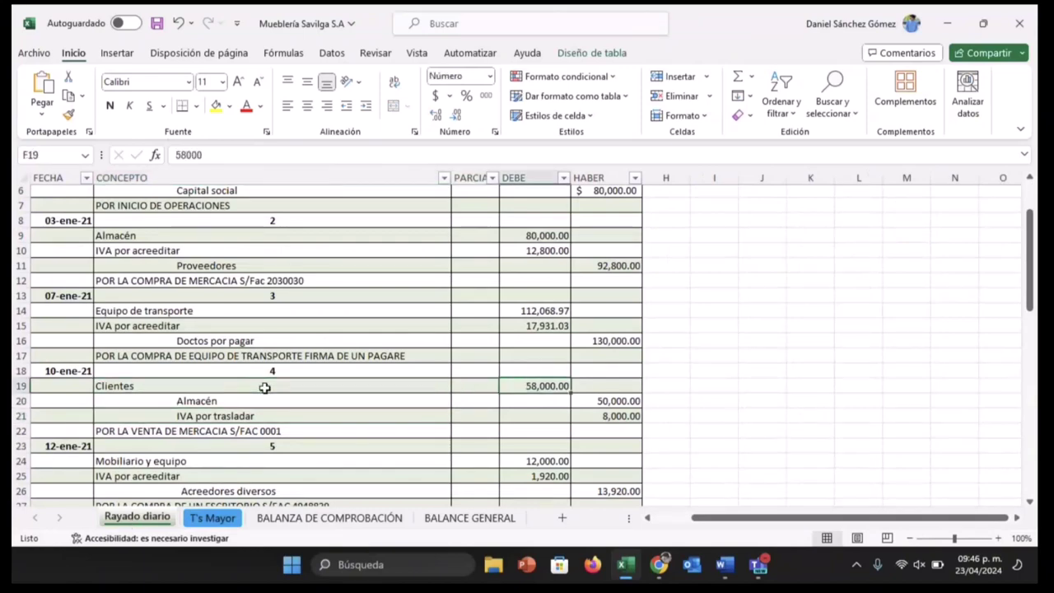
{"action": "left_click", "coordinate": [212, 517]}
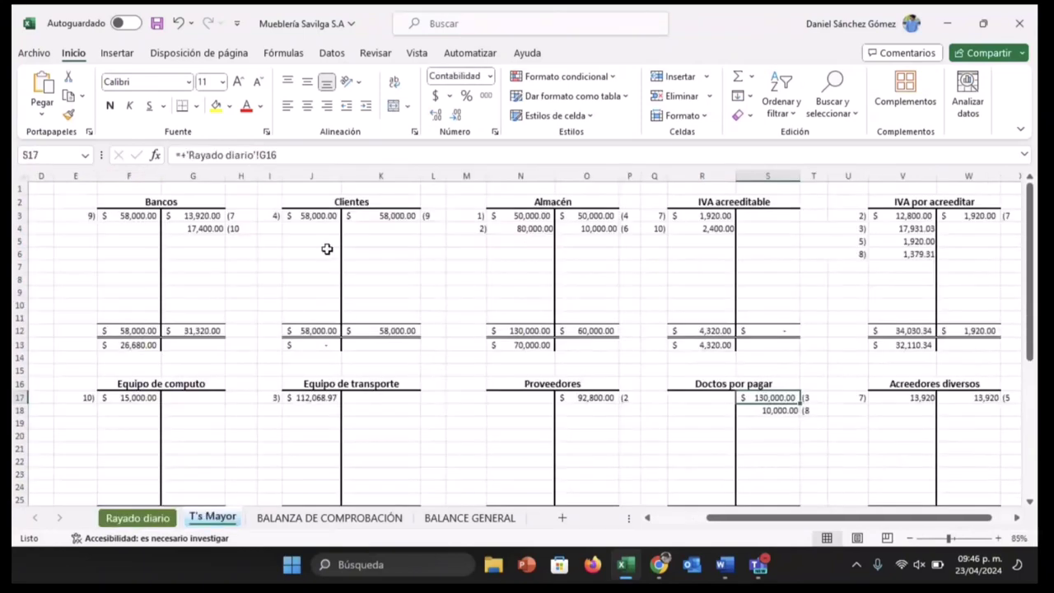
{"action": "left_click", "coordinate": [329, 217]}
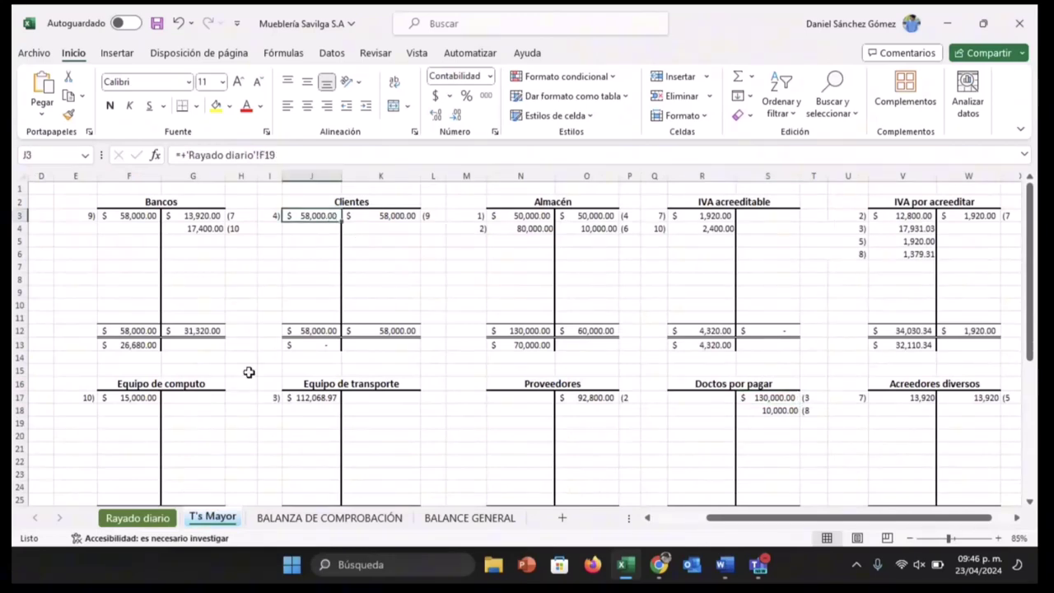
{"action": "left_click", "coordinate": [609, 219]}
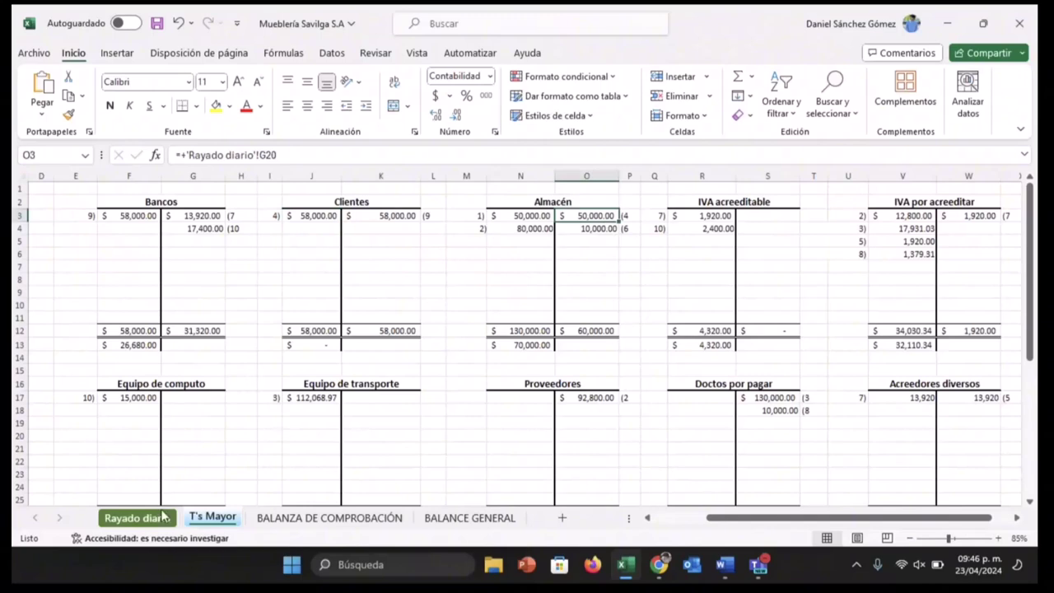
- Trace the IVA por trasladar credit of journal entry 4 from Rayado diario to its T account in T's Mayor G31
{"action": "left_click", "coordinate": [136, 517]}
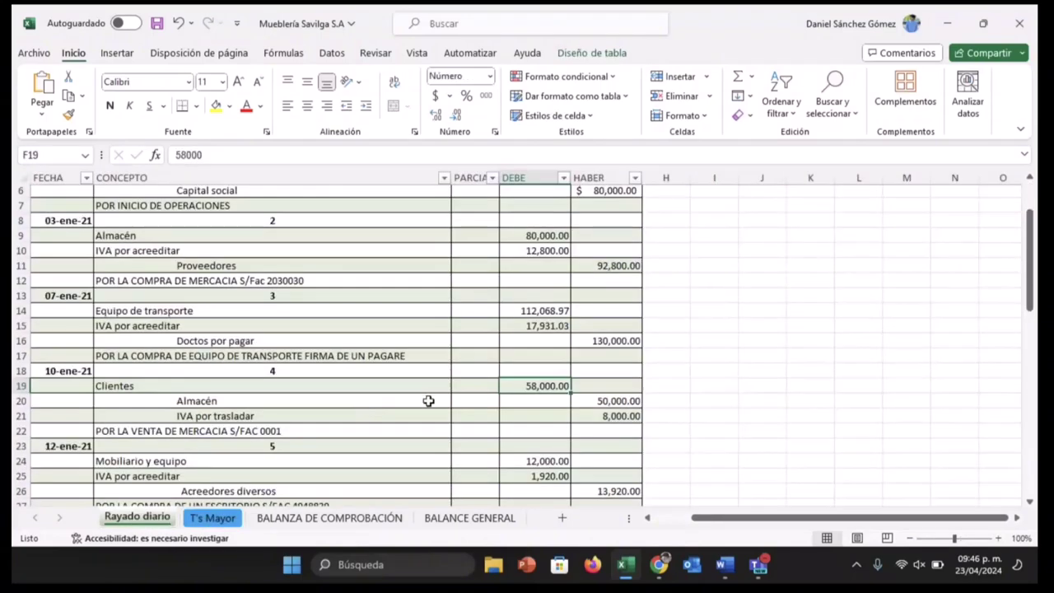
{"action": "left_click", "coordinate": [215, 517]}
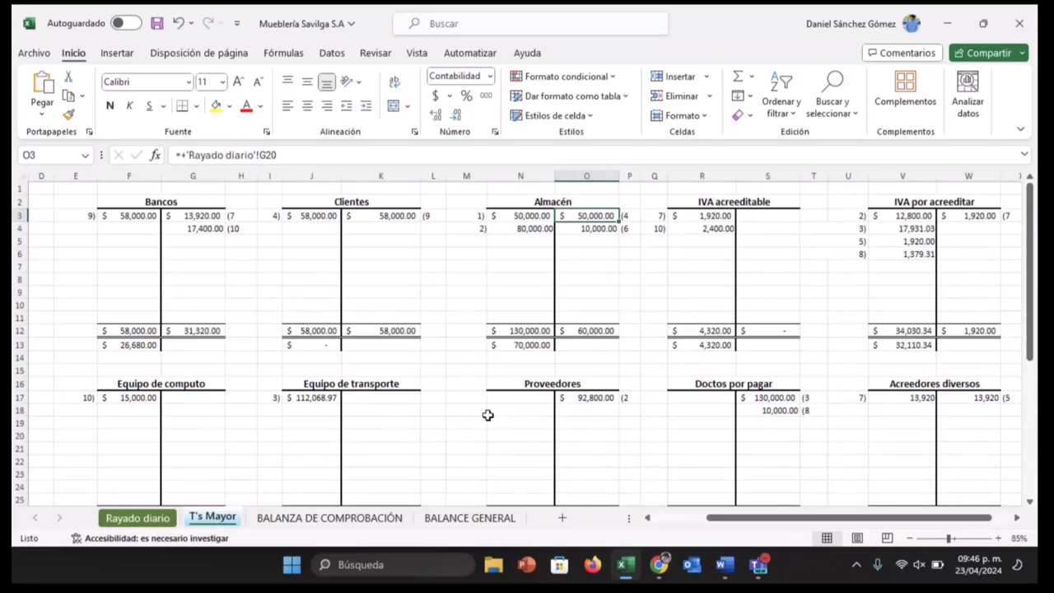
{"action": "scroll", "coordinate": [488, 415], "scroll_direction": "down", "scroll_amount": 3}
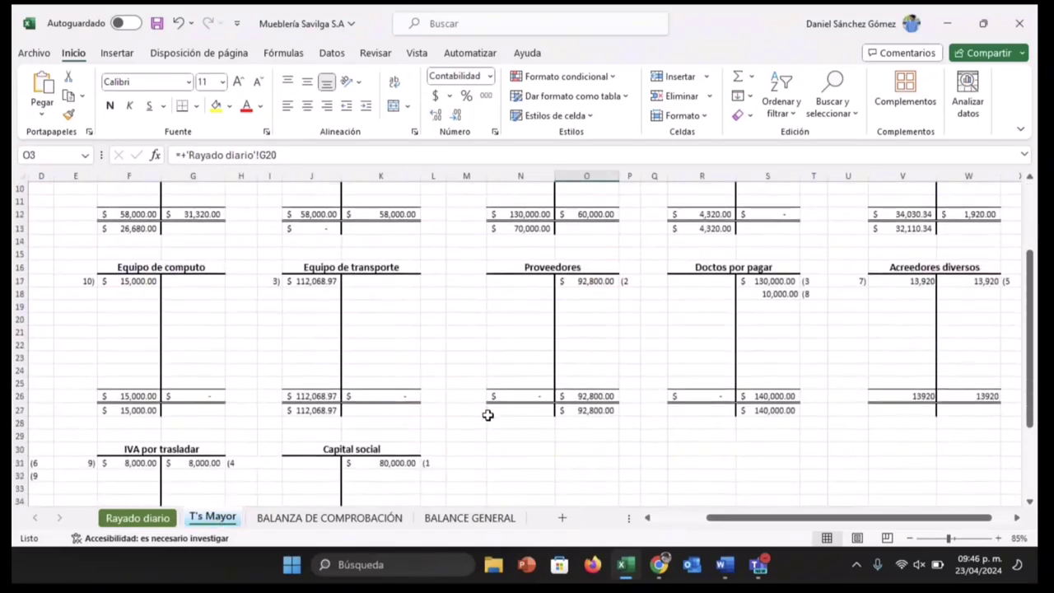
{"action": "scroll", "coordinate": [488, 415], "scroll_direction": "up", "scroll_amount": 1}
{"action": "scroll", "coordinate": [487, 415], "scroll_direction": "down", "scroll_amount": 2}
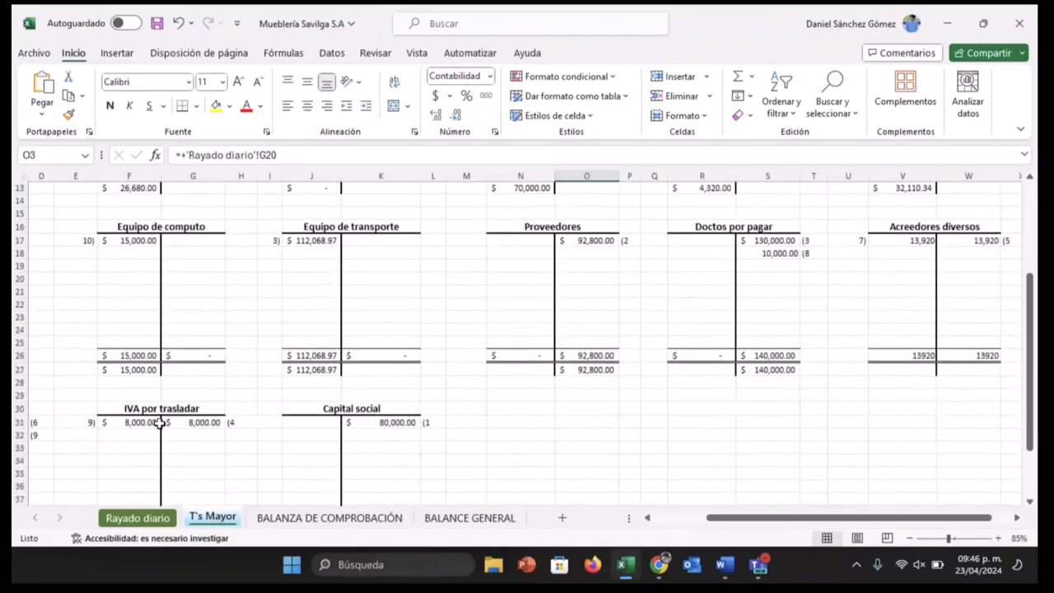
{"action": "left_click", "coordinate": [197, 421]}
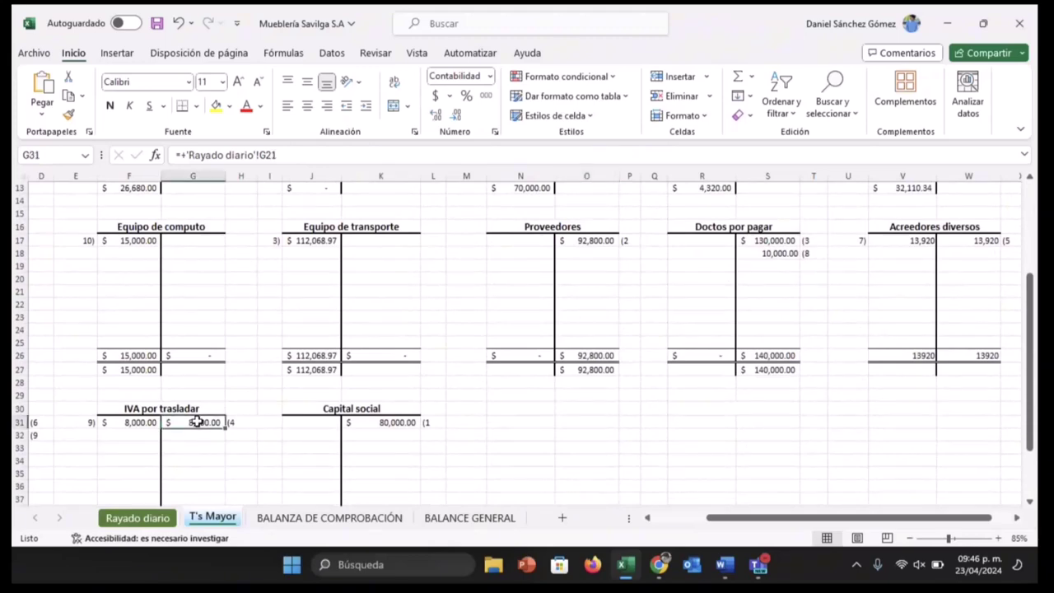
{"action": "scroll", "coordinate": [240, 407], "scroll_direction": "down", "scroll_amount": 1}
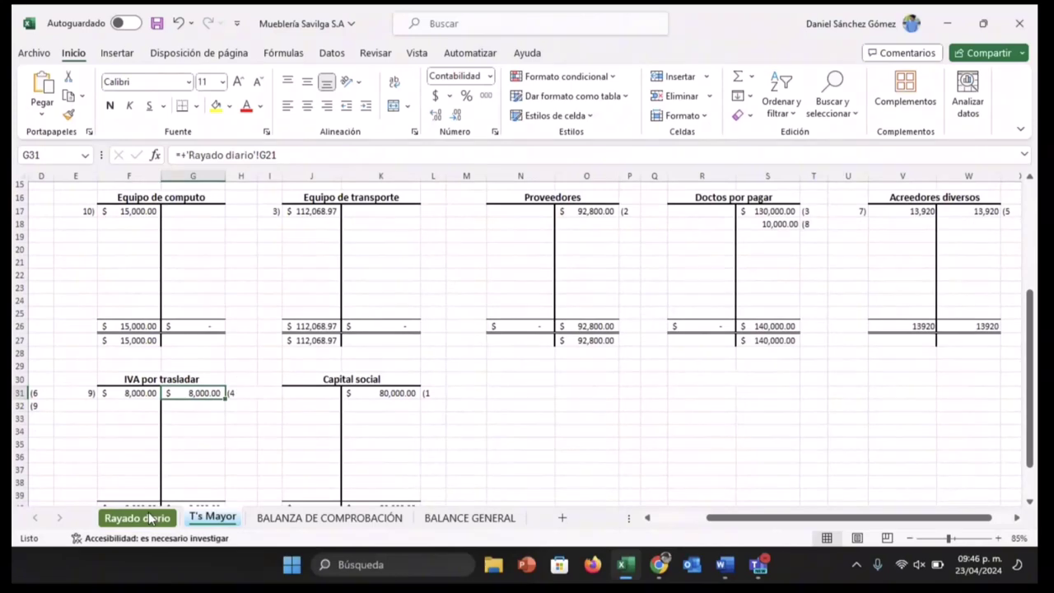
- Trace the Mobiliario y equipo debit of journal entry 5 from Rayado diario to its T account in T's Mayor B17
{"action": "left_click", "coordinate": [149, 517]}
{"action": "left_click", "coordinate": [210, 519]}
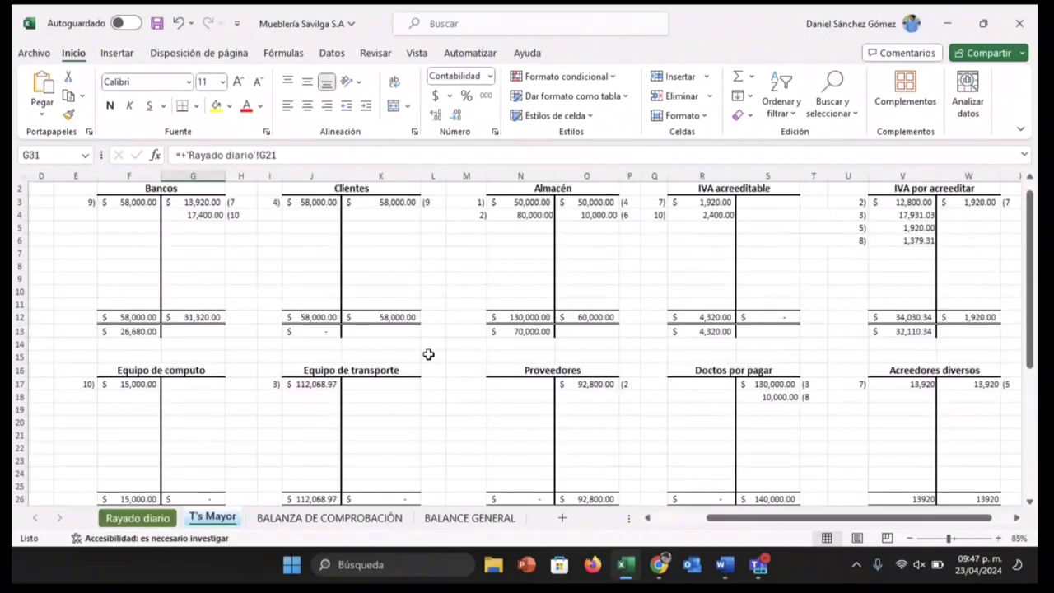
{"action": "scroll", "coordinate": [543, 332], "scroll_direction": "right", "scroll_amount": 3}
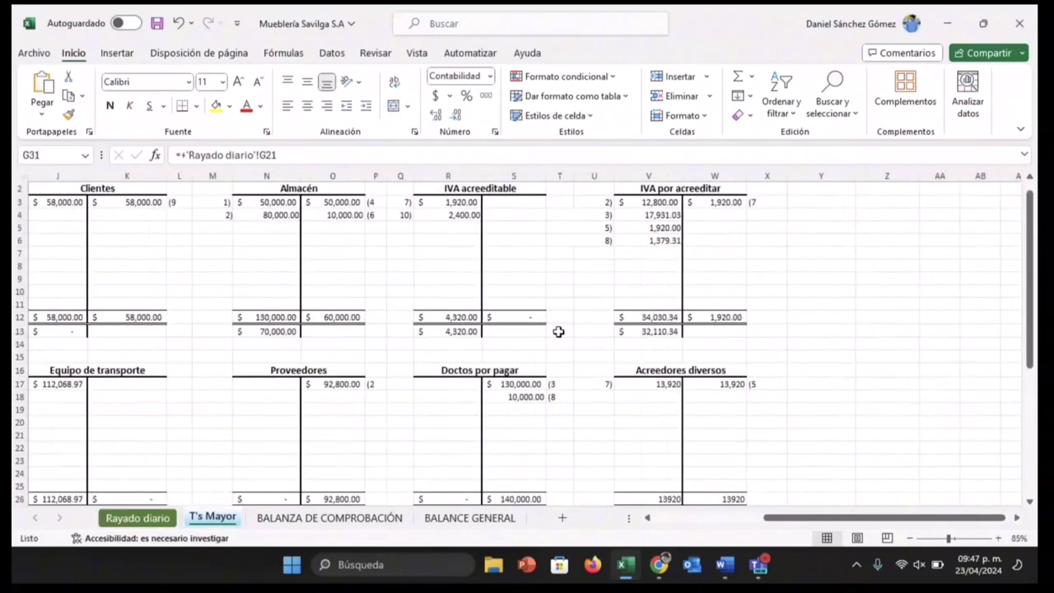
{"action": "scroll", "coordinate": [558, 332], "scroll_direction": "left", "scroll_amount": 5}
{"action": "left_click", "coordinate": [115, 384]}
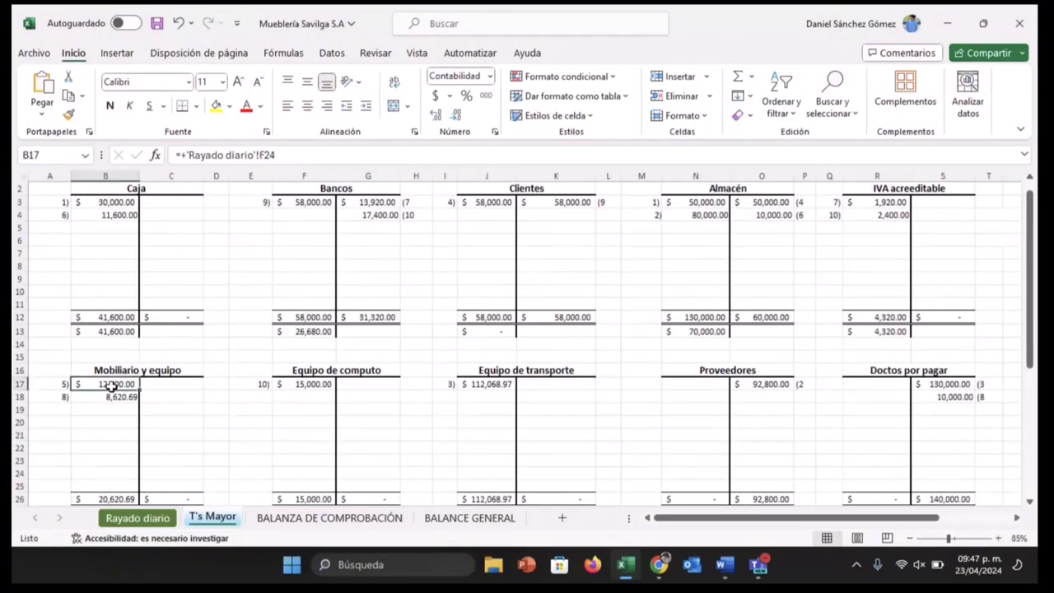
- Trace journal entry 5's IVA por acreeditar debit to T's Mayor V5 and its Acreedores diversos credit to W17
{"action": "left_click", "coordinate": [157, 517]}
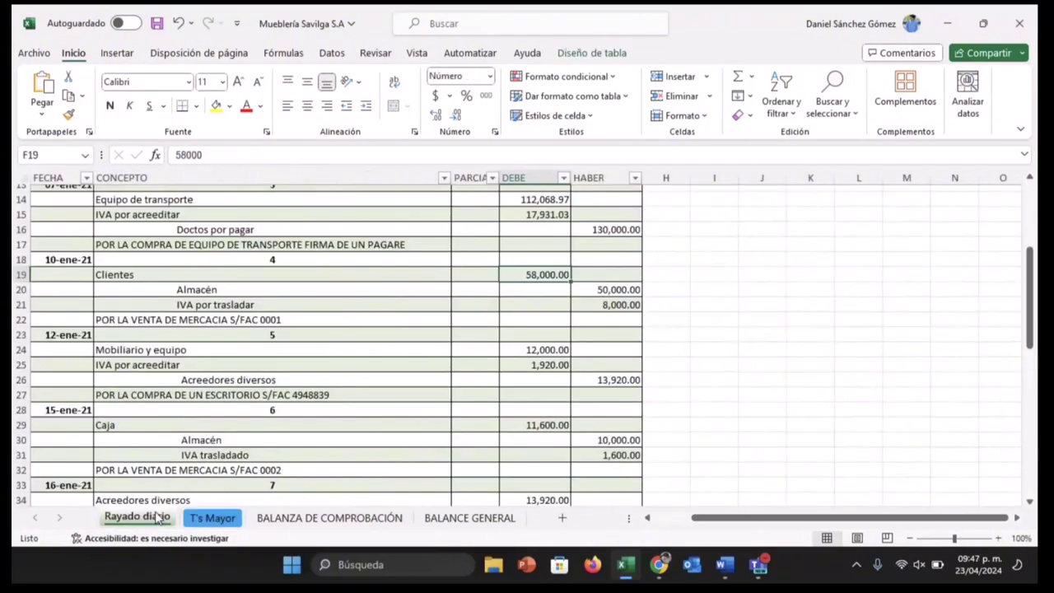
{"action": "left_click", "coordinate": [216, 519]}
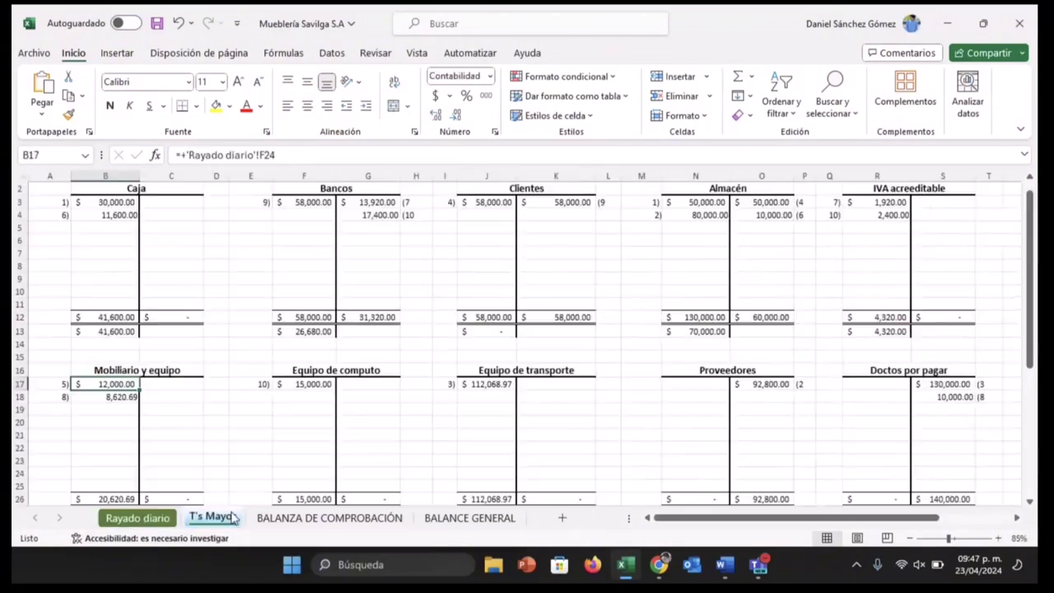
{"action": "scroll", "coordinate": [540, 368], "scroll_direction": "up", "scroll_amount": 1}
{"action": "scroll", "coordinate": [803, 253], "scroll_direction": "right", "scroll_amount": 3}
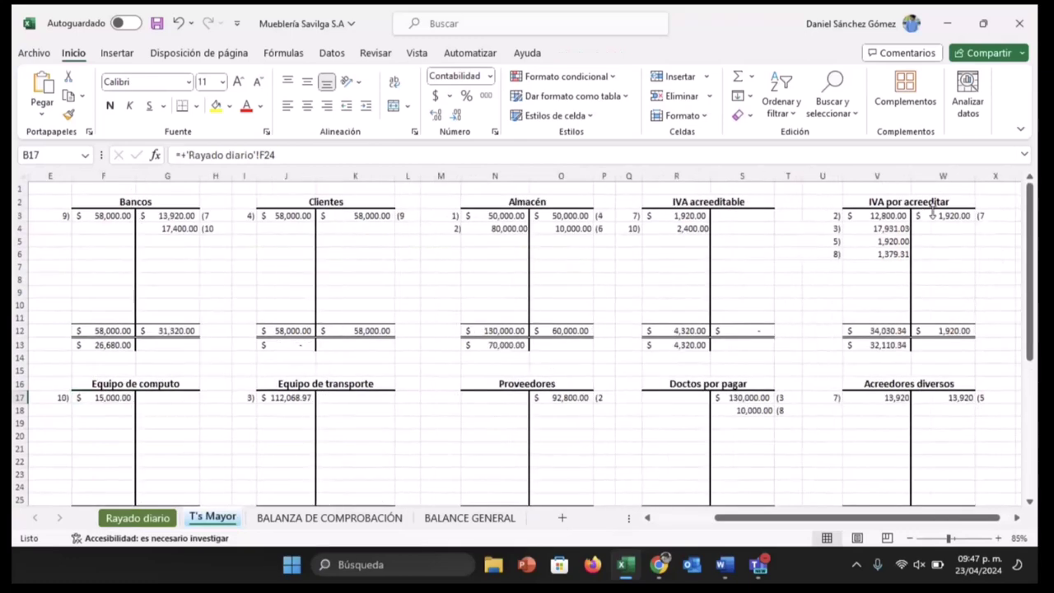
{"action": "left_click", "coordinate": [884, 241]}
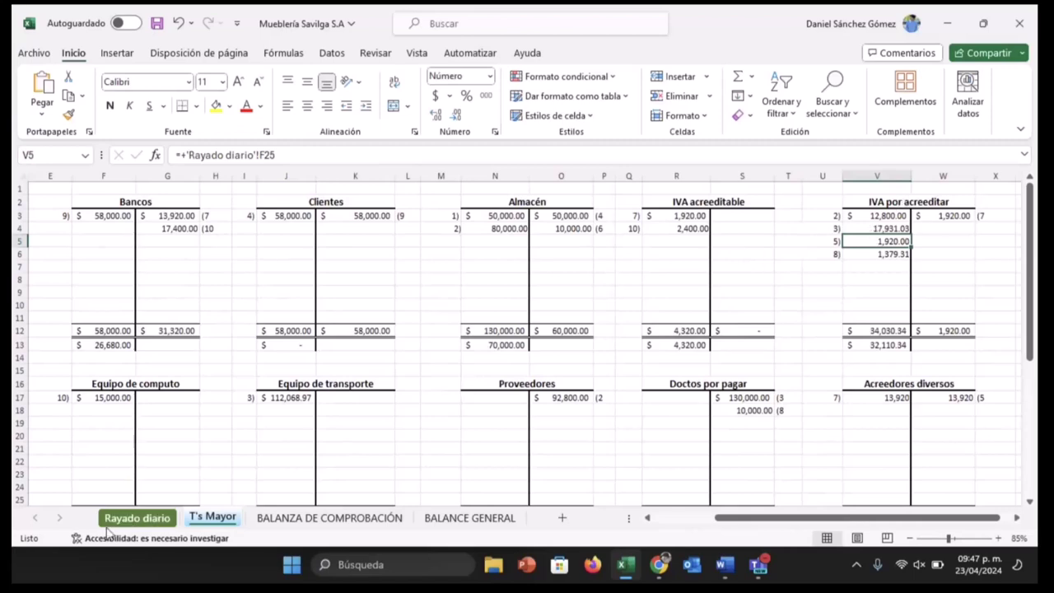
{"action": "left_click", "coordinate": [136, 521]}
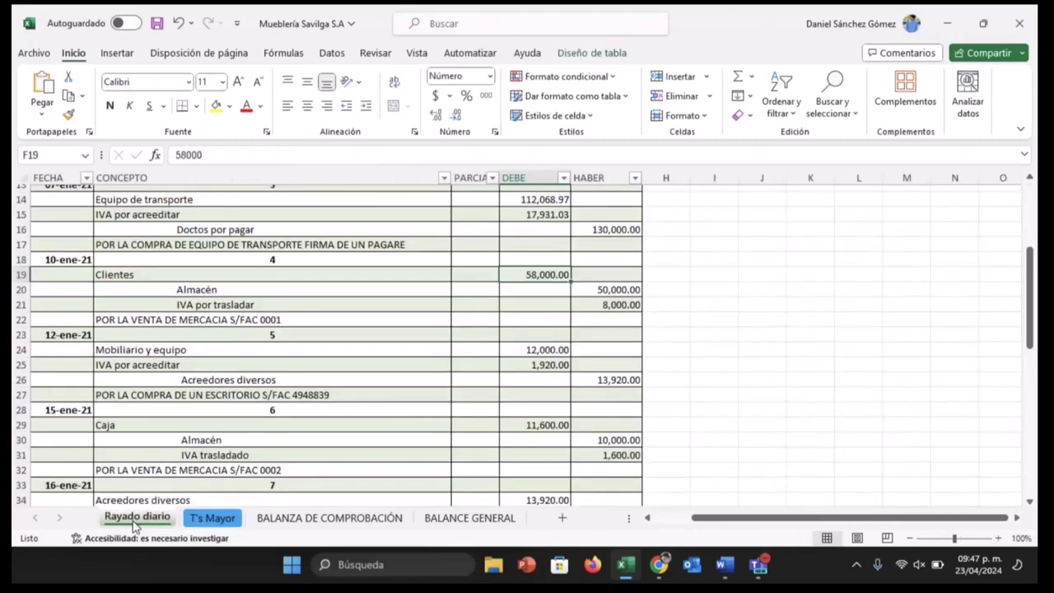
{"action": "left_click", "coordinate": [204, 517]}
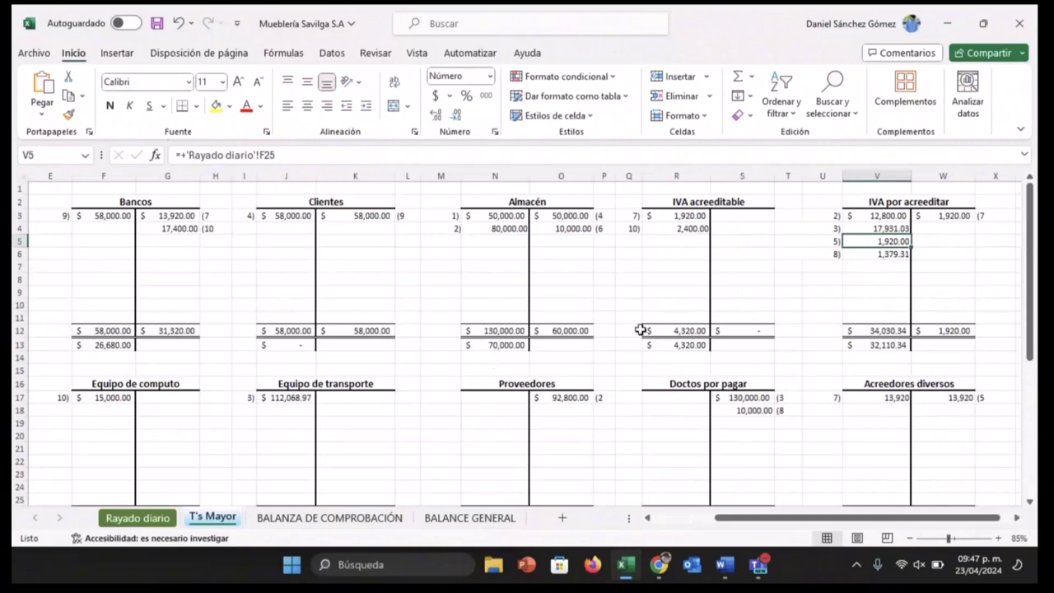
{"action": "left_click", "coordinate": [921, 397]}
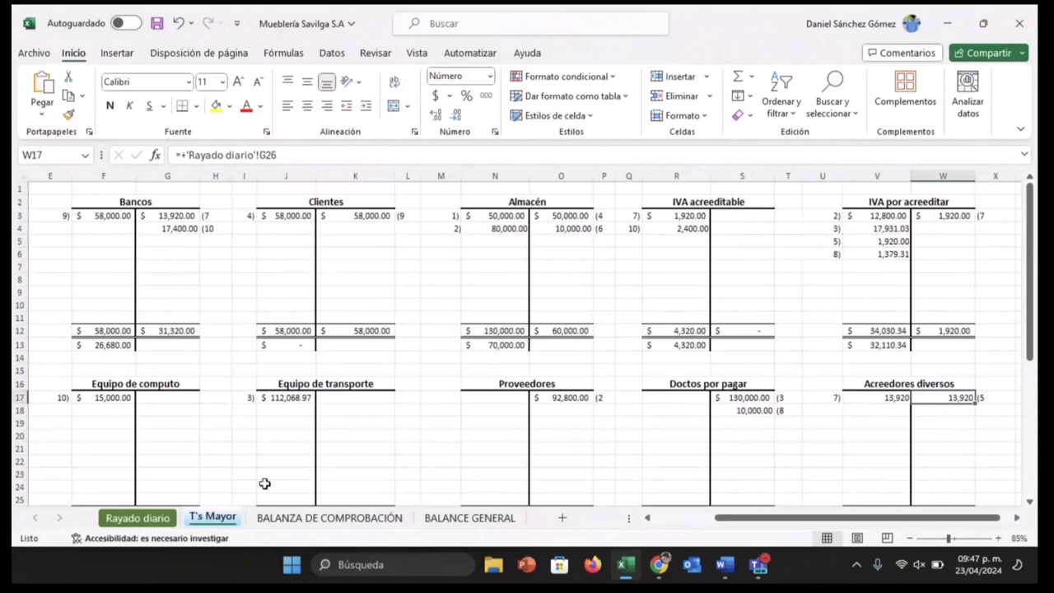
- Trace the Caja debit of journal entry 6 from Rayado diario F29 to its T account in T's Mayor B4
{"action": "left_click", "coordinate": [165, 519]}
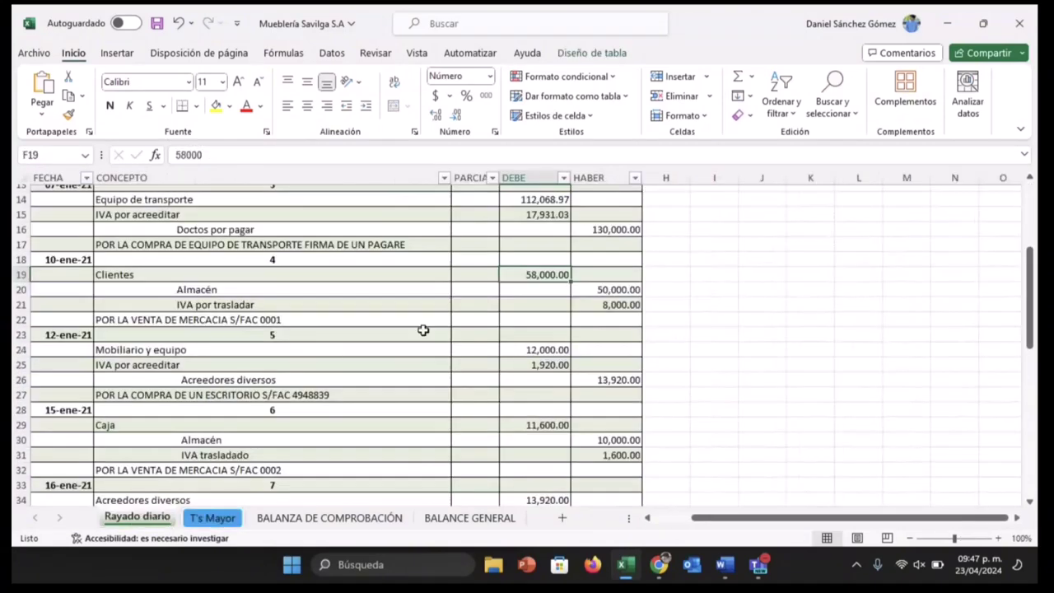
{"action": "scroll", "coordinate": [354, 368], "scroll_direction": "down", "scroll_amount": 2}
{"action": "scroll", "coordinate": [354, 368], "scroll_direction": "down", "scroll_amount": 1}
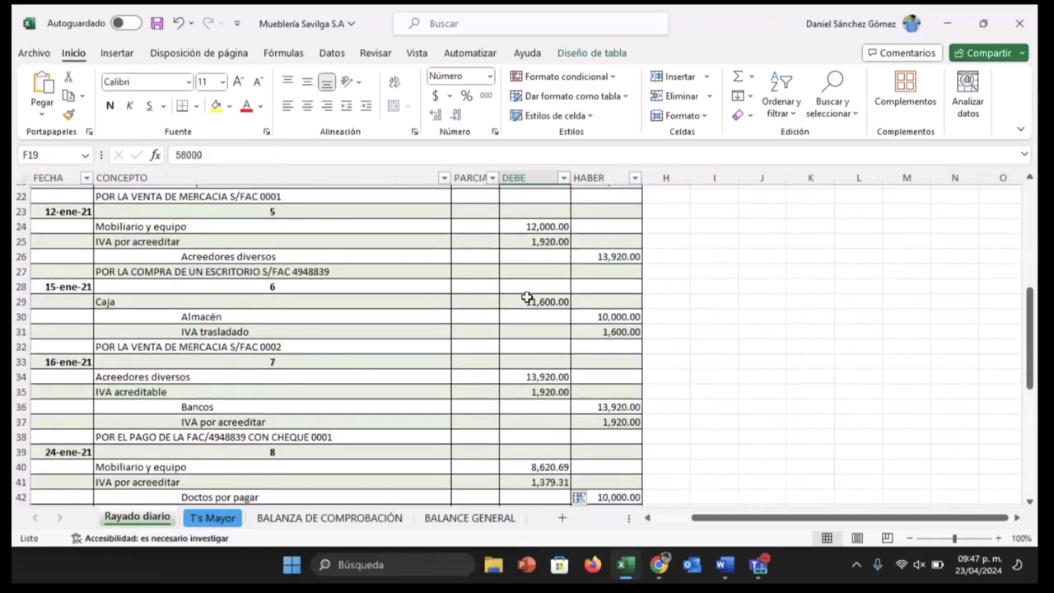
{"action": "left_click", "coordinate": [527, 301]}
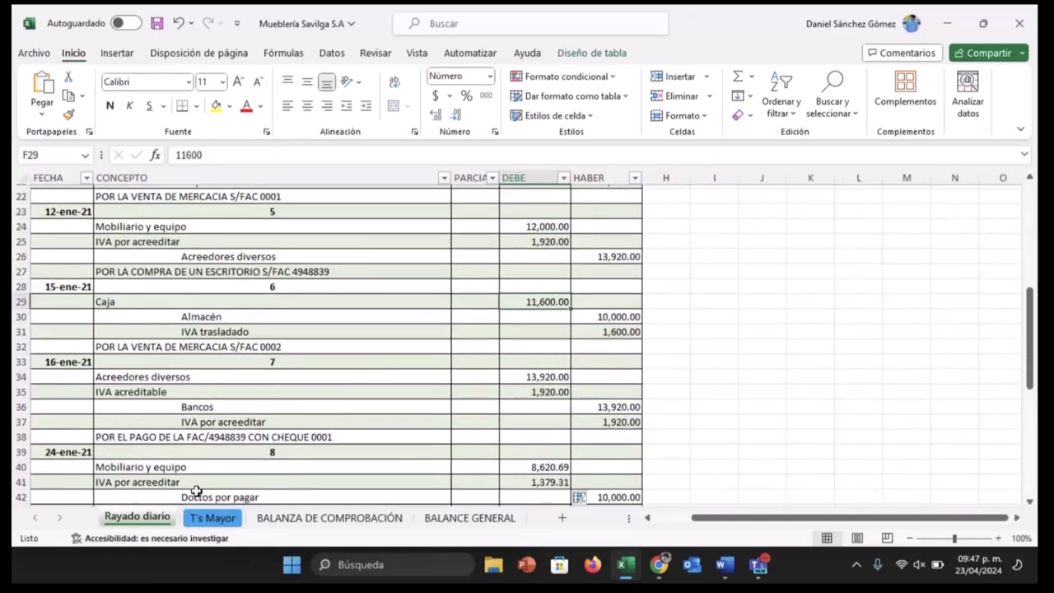
{"action": "left_click", "coordinate": [204, 517]}
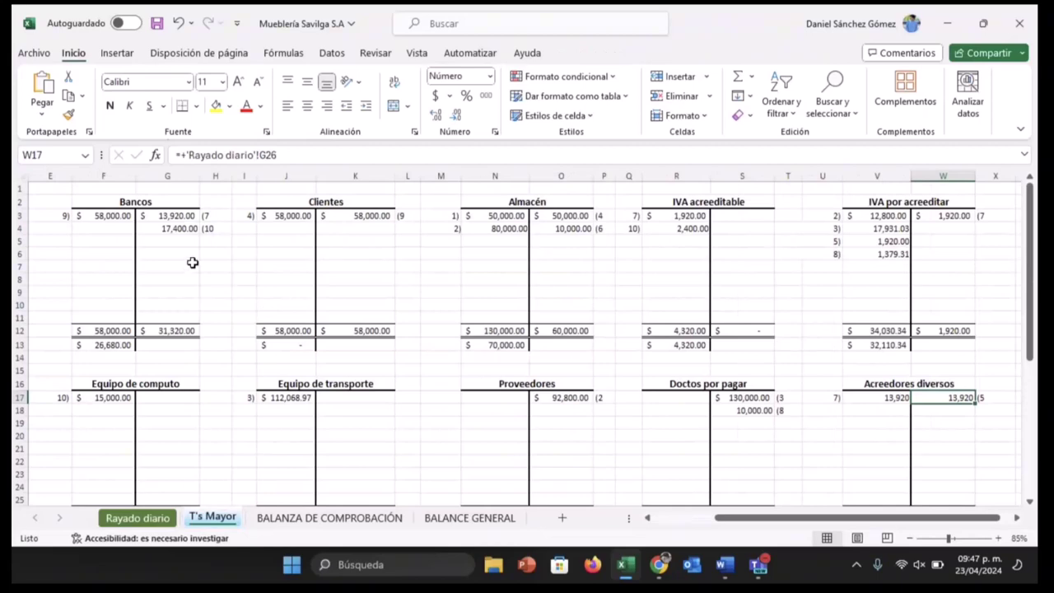
{"action": "scroll", "coordinate": [192, 261], "scroll_direction": "left", "scroll_amount": 3}
{"action": "left_click", "coordinate": [120, 228]}
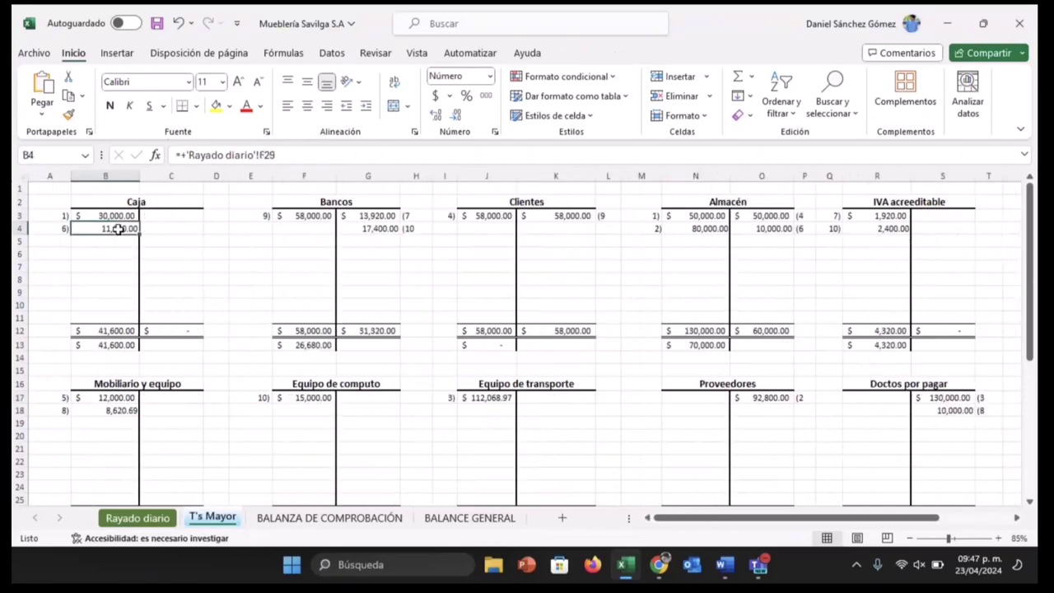
- Trace the Almacén credit of journal entry 6 from Rayado diario to its T account in T's Mayor O4
{"action": "left_click", "coordinate": [137, 516]}
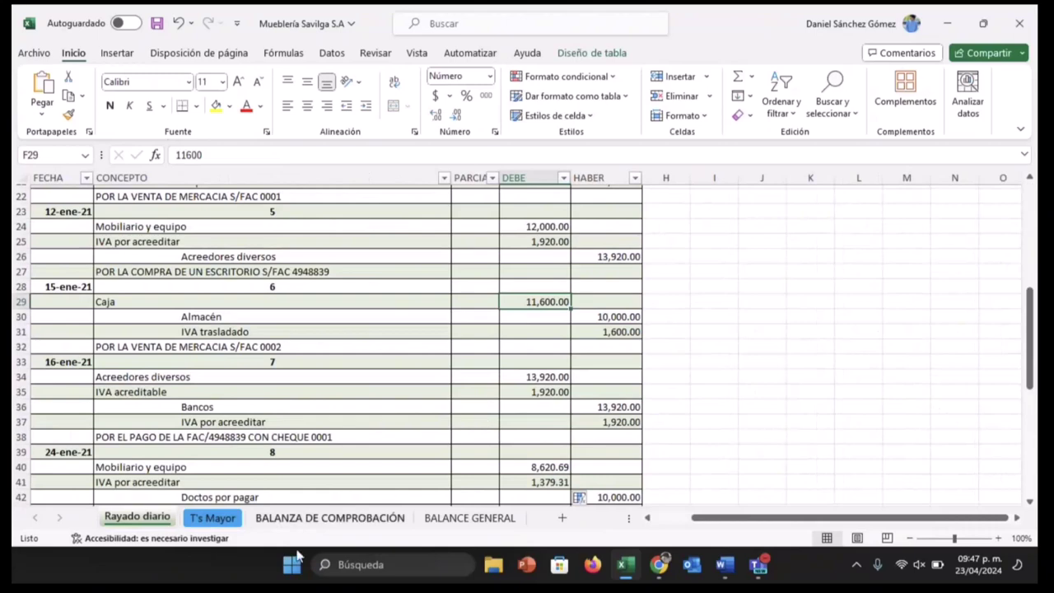
{"action": "left_click", "coordinate": [226, 520]}
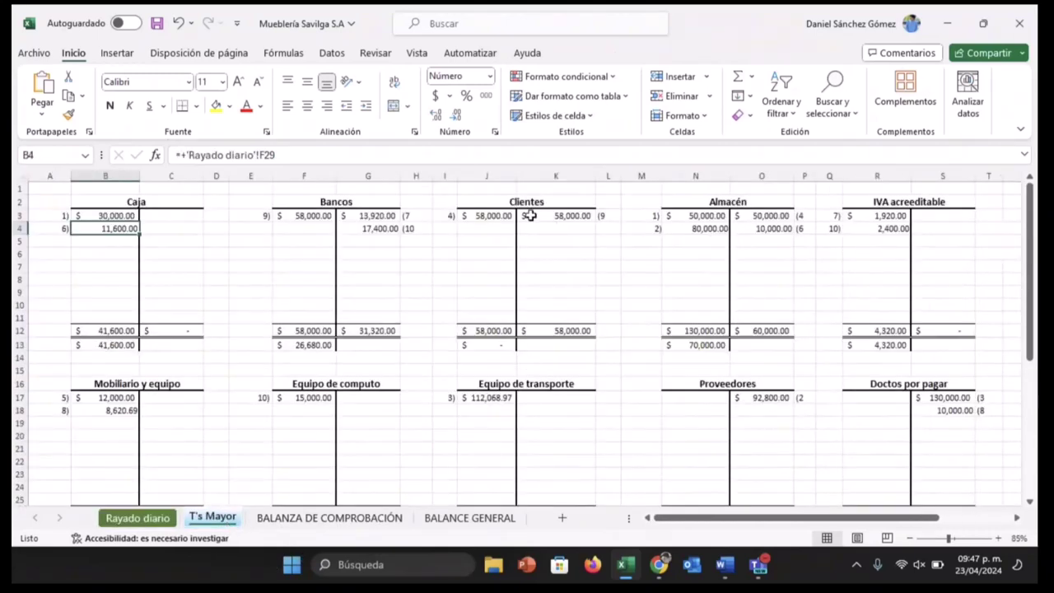
{"action": "left_click", "coordinate": [764, 216]}
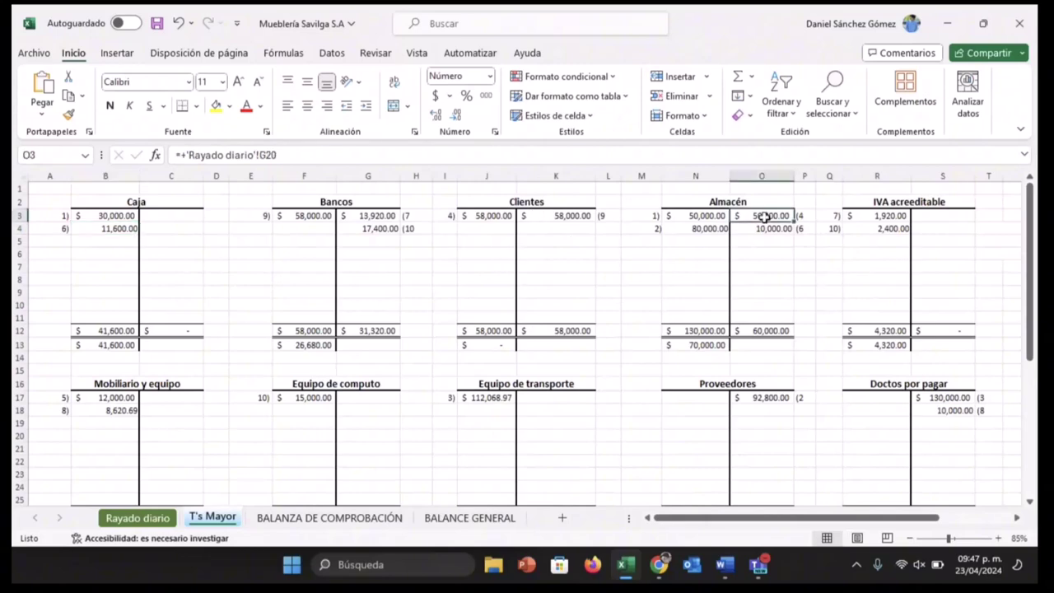
{"action": "left_click", "coordinate": [736, 229]}
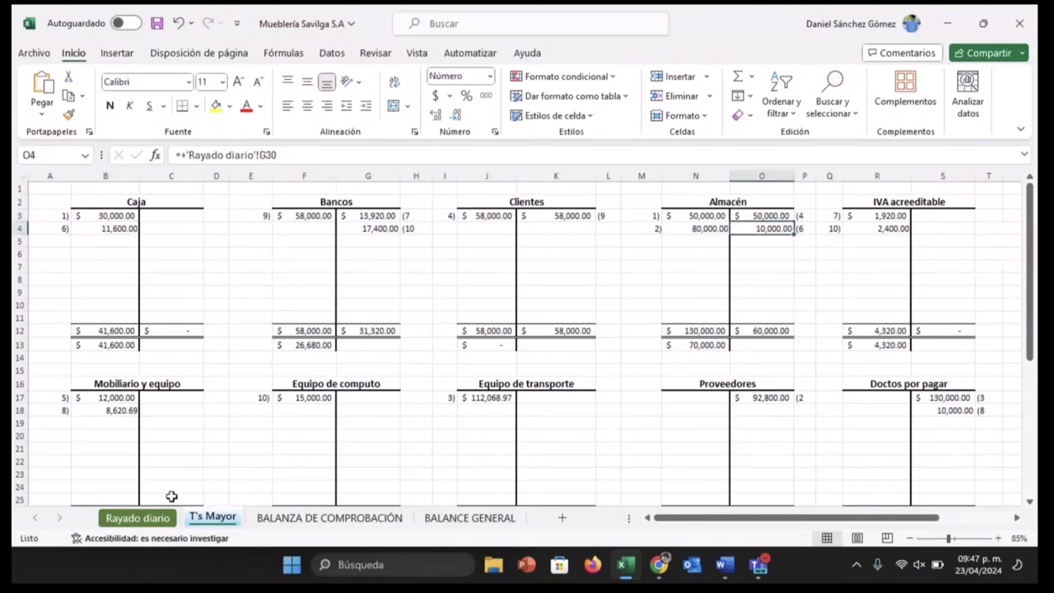
- Trace journal entry 6's IVA trasladado credit from Rayado diario to T's Mayor C31, and inspect the link behind the entry 9 credit in C32
{"action": "left_click", "coordinate": [154, 519]}
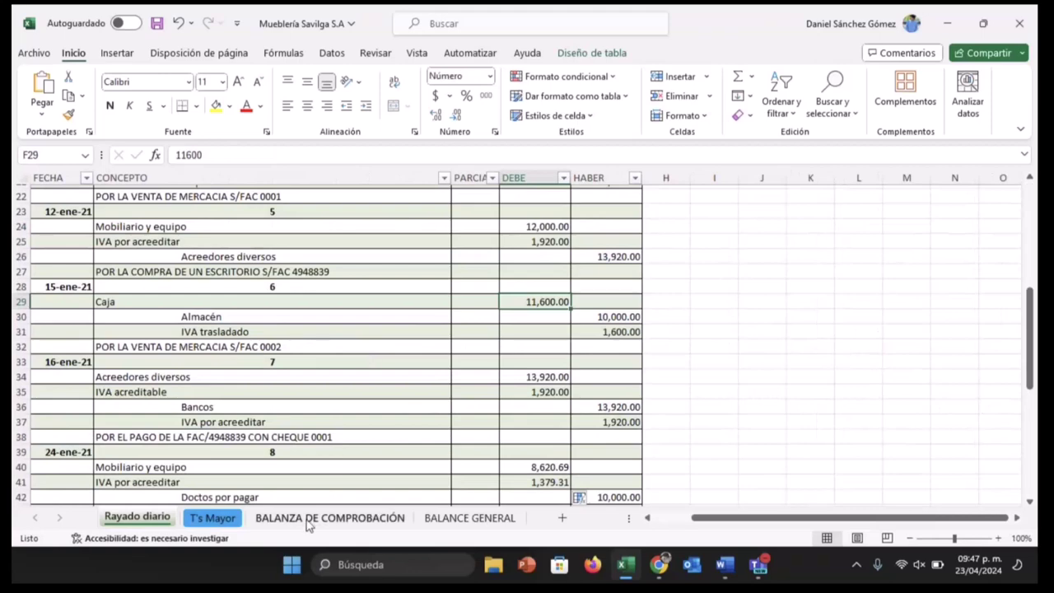
{"action": "left_click", "coordinate": [212, 517]}
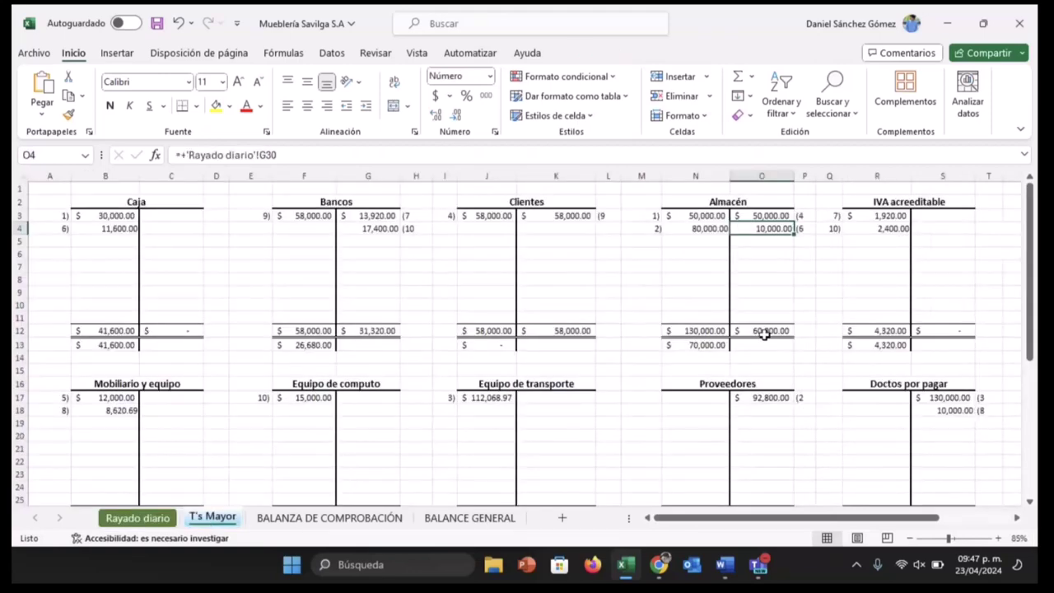
{"action": "scroll", "coordinate": [764, 334], "scroll_direction": "down", "scroll_amount": 4}
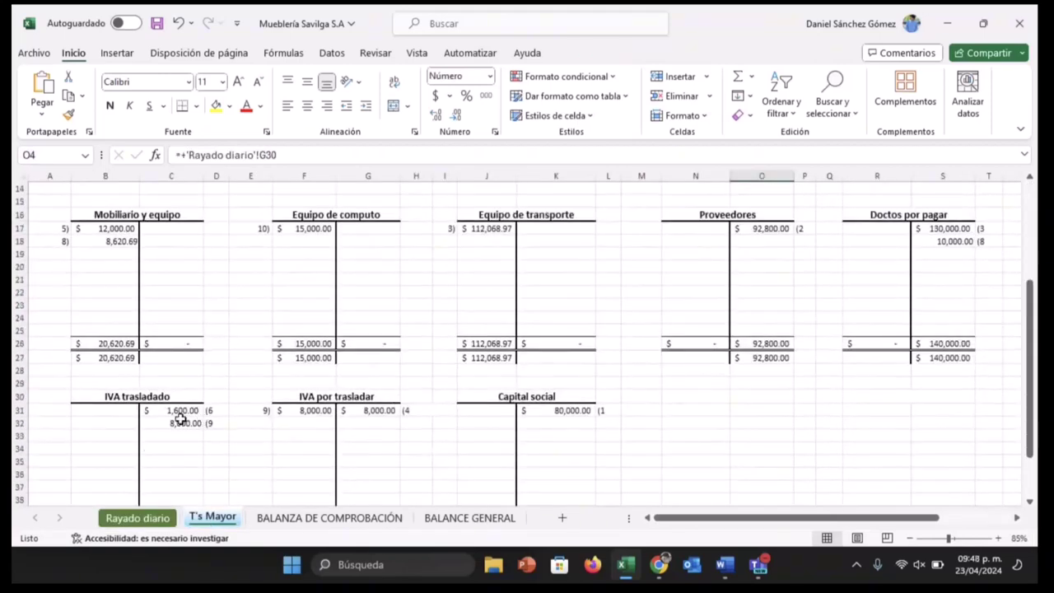
{"action": "left_click", "coordinate": [182, 422]}
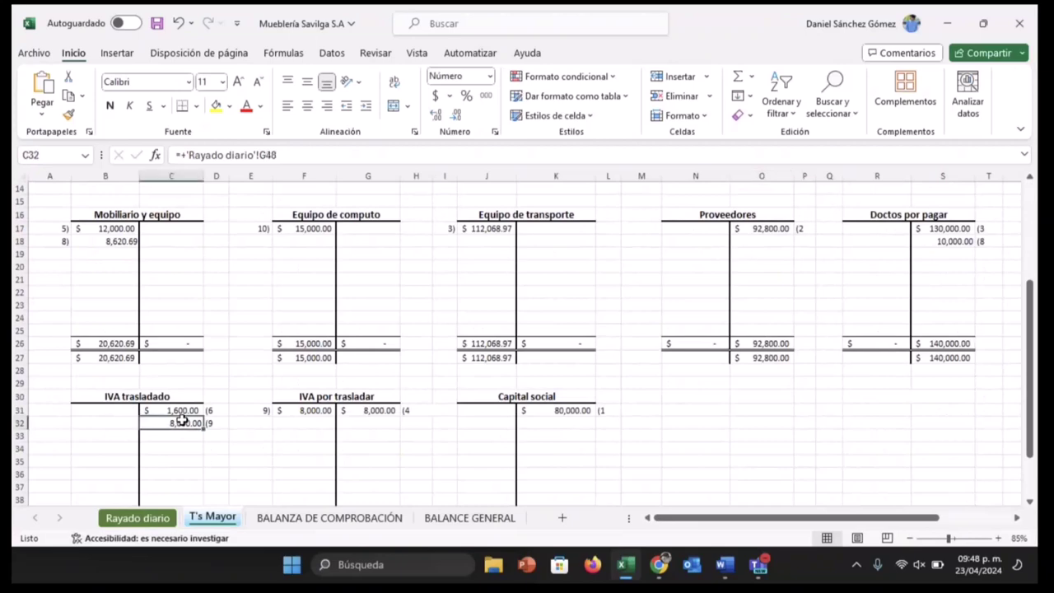
{"action": "left_click", "coordinate": [176, 410]}
{"action": "left_click", "coordinate": [182, 422]}
- Trace the Acreedores diversos debit of journal entry 7 from Rayado diario to its T account in T's Mayor V17
{"action": "key", "text": "ctrl+Page_Up"}
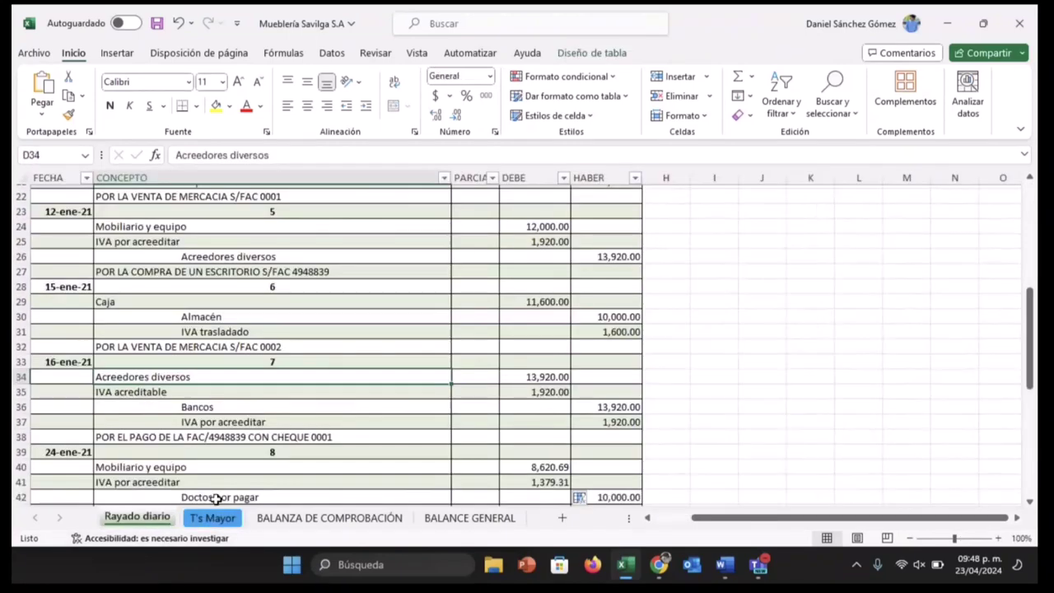
{"action": "left_click", "coordinate": [208, 517]}
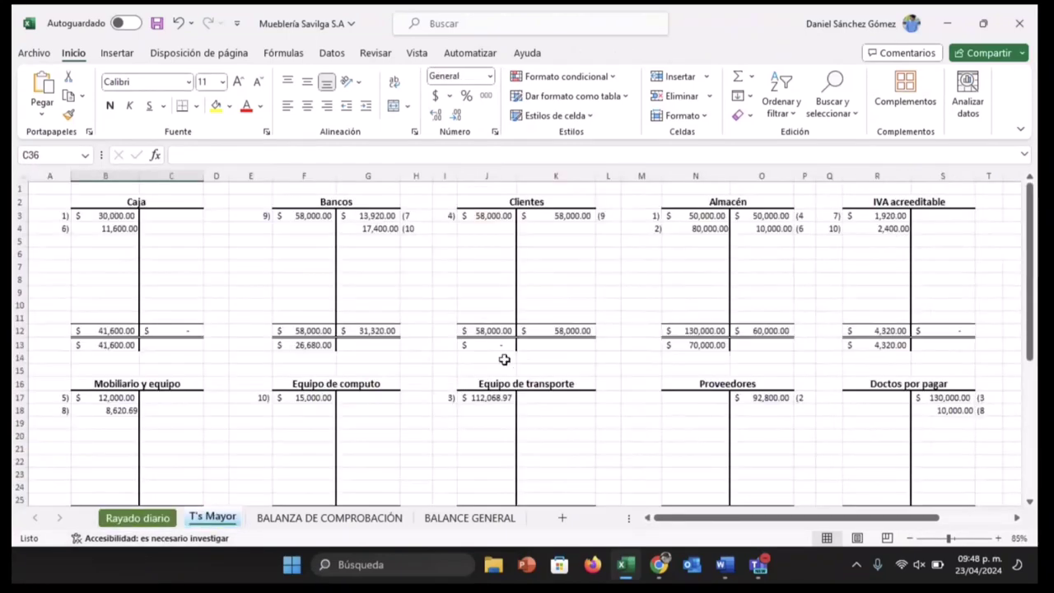
{"action": "scroll", "coordinate": [543, 346], "scroll_direction": "right", "scroll_amount": 1}
{"action": "scroll", "coordinate": [543, 346], "scroll_direction": "right", "scroll_amount": 3}
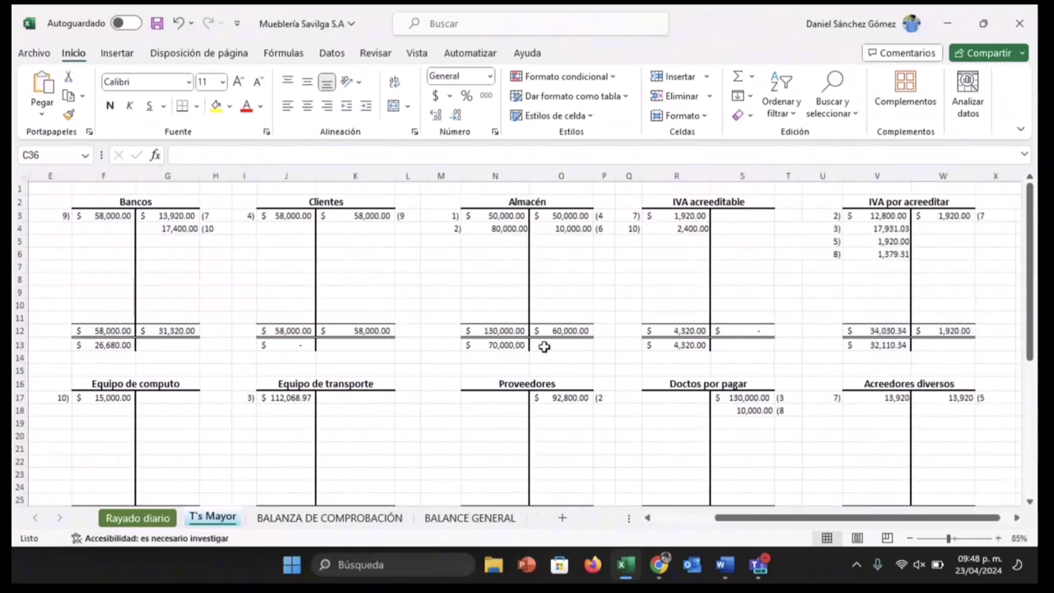
{"action": "left_click", "coordinate": [870, 402]}
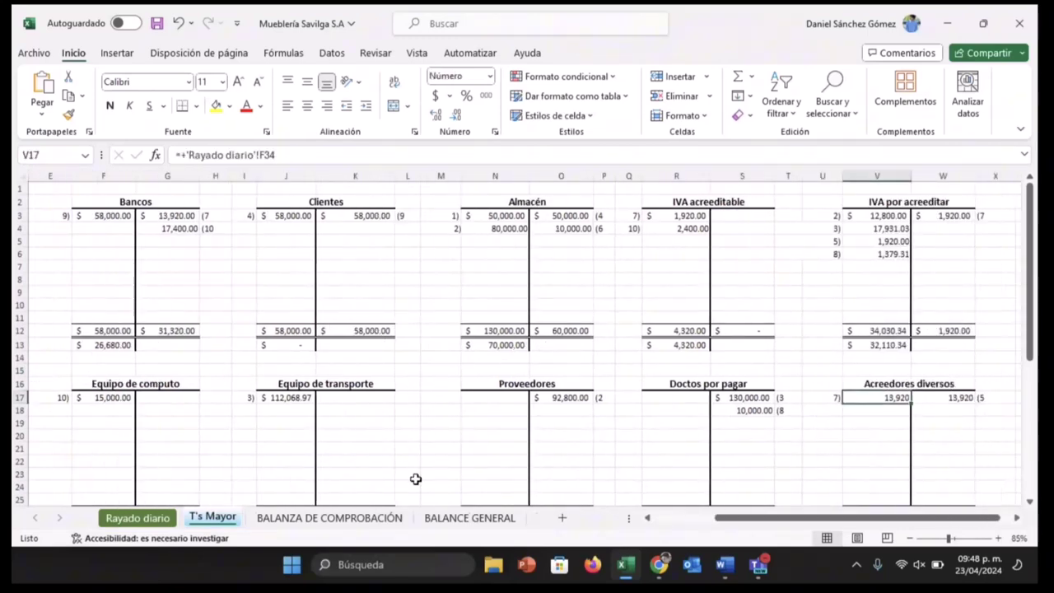
- Trace journal entry 7's IVA acreeditable debit to T's Mayor R3 and its Bancos credit to G3
{"action": "left_click", "coordinate": [138, 518]}
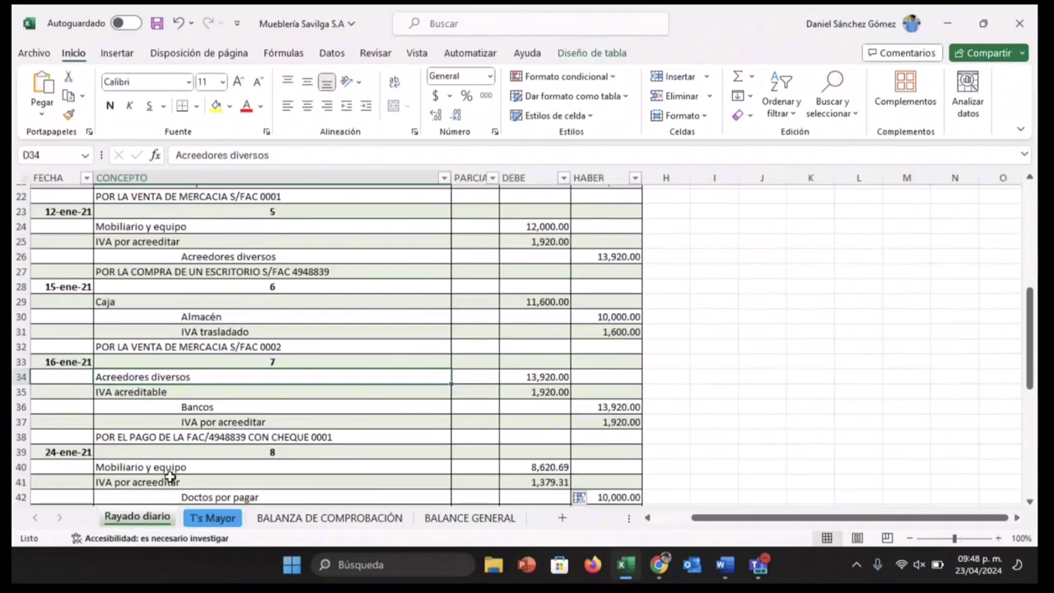
{"action": "left_click", "coordinate": [220, 516]}
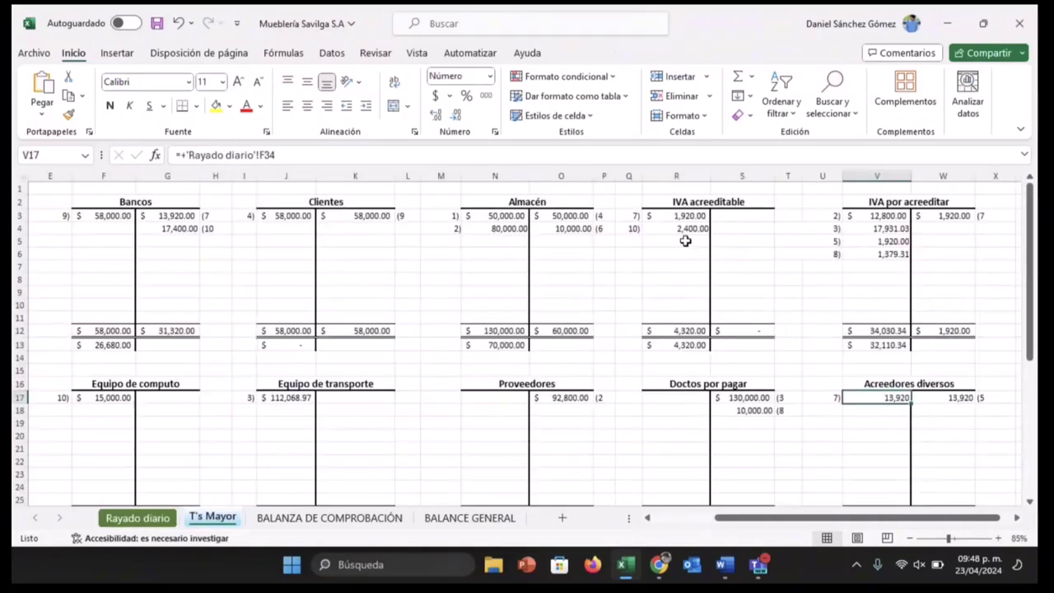
{"action": "left_click", "coordinate": [672, 218]}
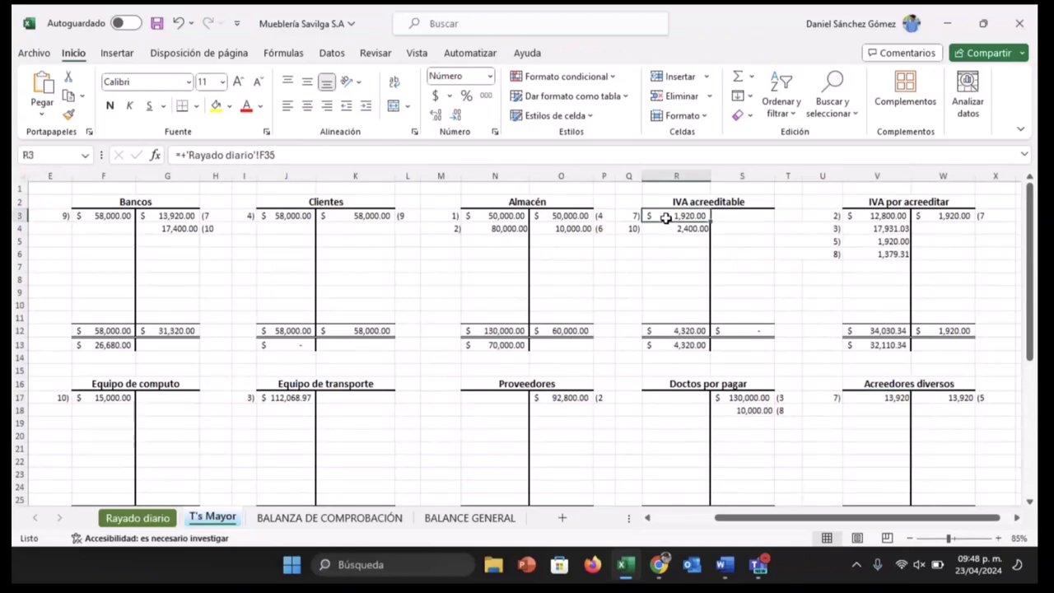
{"action": "left_click", "coordinate": [137, 519]}
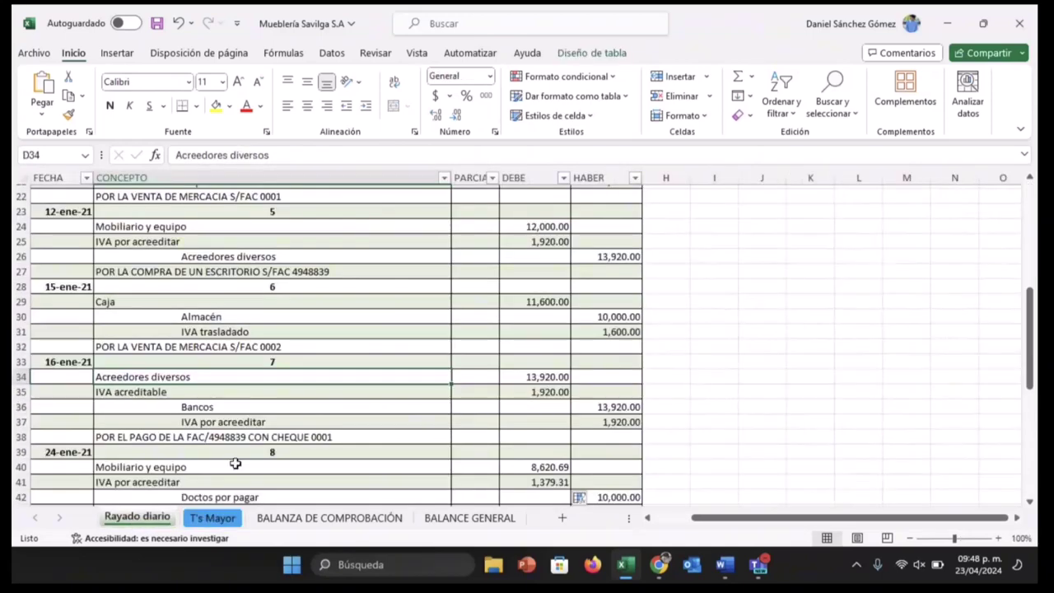
{"action": "left_click", "coordinate": [194, 517]}
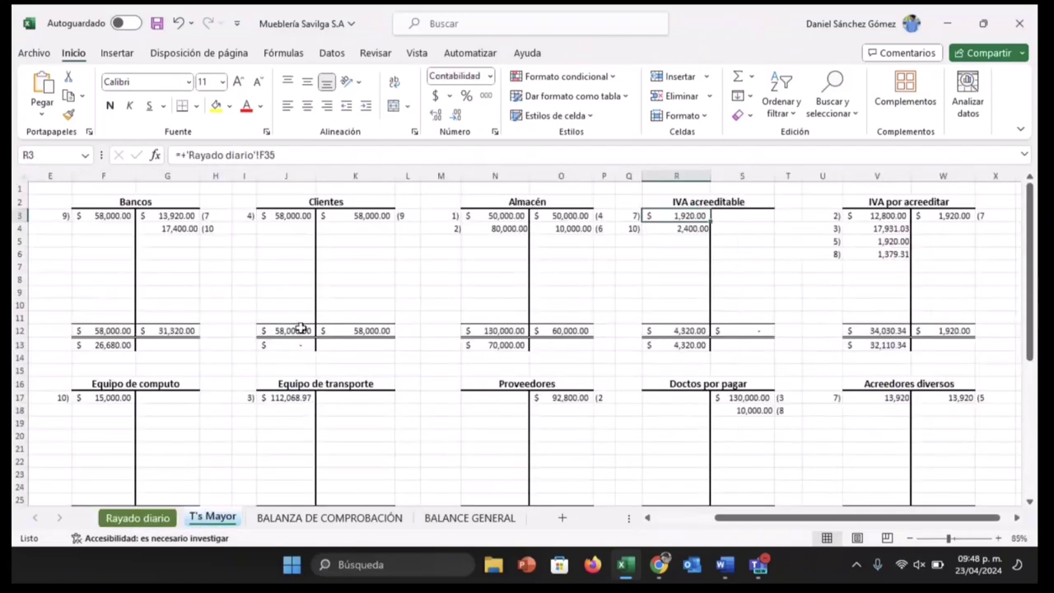
{"action": "left_click", "coordinate": [174, 216]}
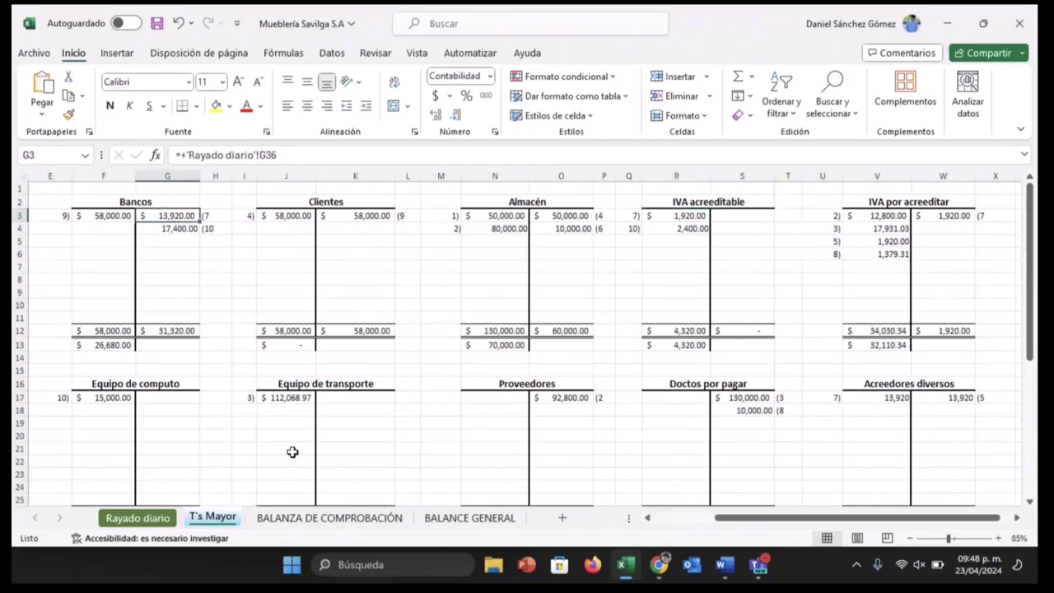
- Check the IVA por acreeditar credit of journal entry 7 in T's Mayor W3 against its source in Rayado diario G37
{"action": "left_click", "coordinate": [965, 216]}
{"action": "left_click", "coordinate": [150, 521]}
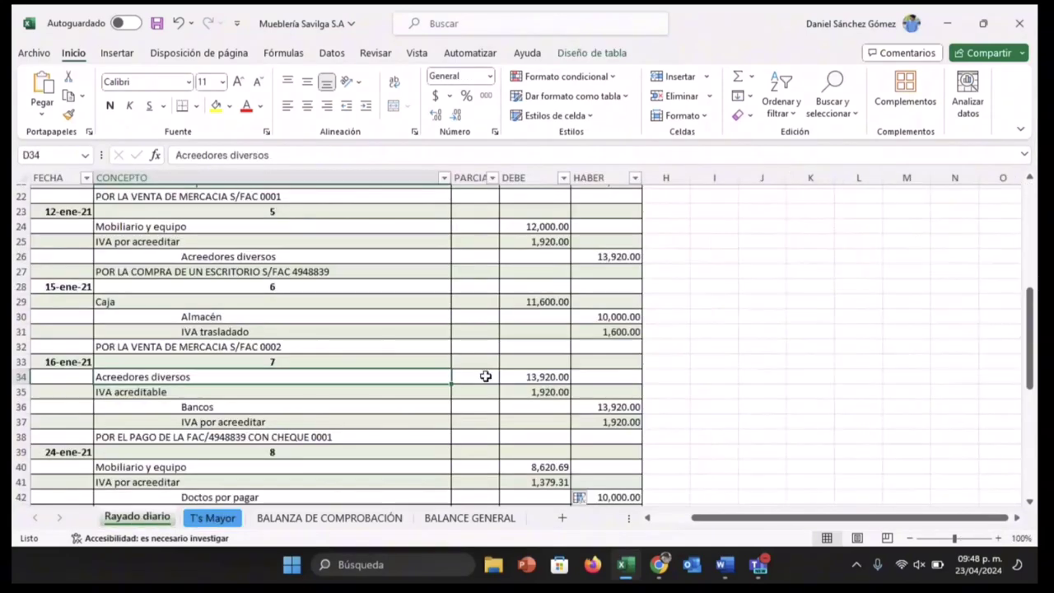
{"action": "left_click", "coordinate": [603, 419]}
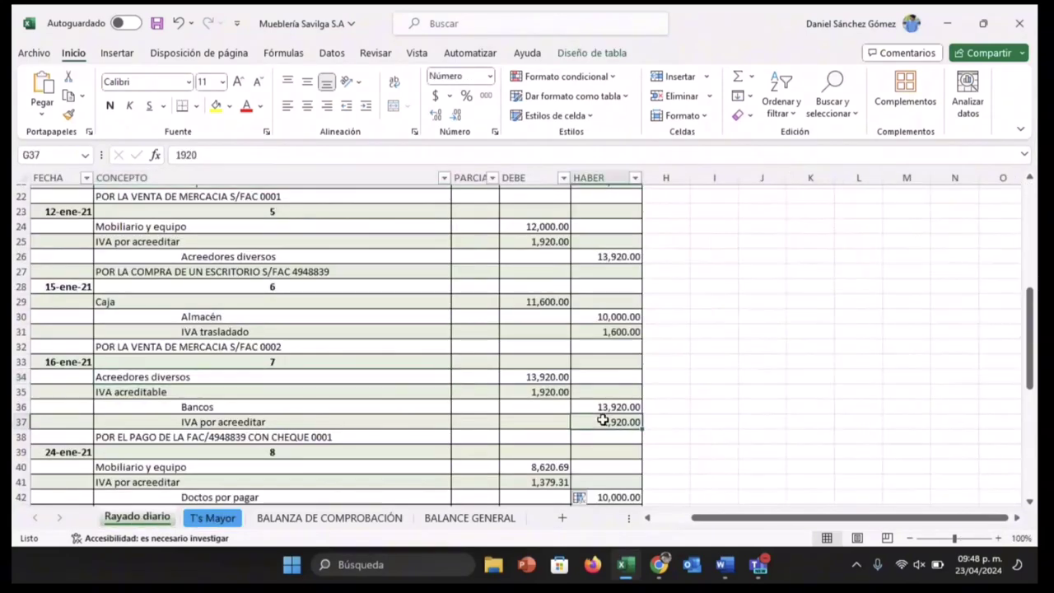
- Trace the Mobiliario y equipo debit of journal entry 8 from Rayado diario to its T account in T's Mayor B18
{"action": "scroll", "coordinate": [294, 463], "scroll_direction": "down", "scroll_amount": 1}
{"action": "scroll", "coordinate": [294, 463], "scroll_direction": "down", "scroll_amount": 3}
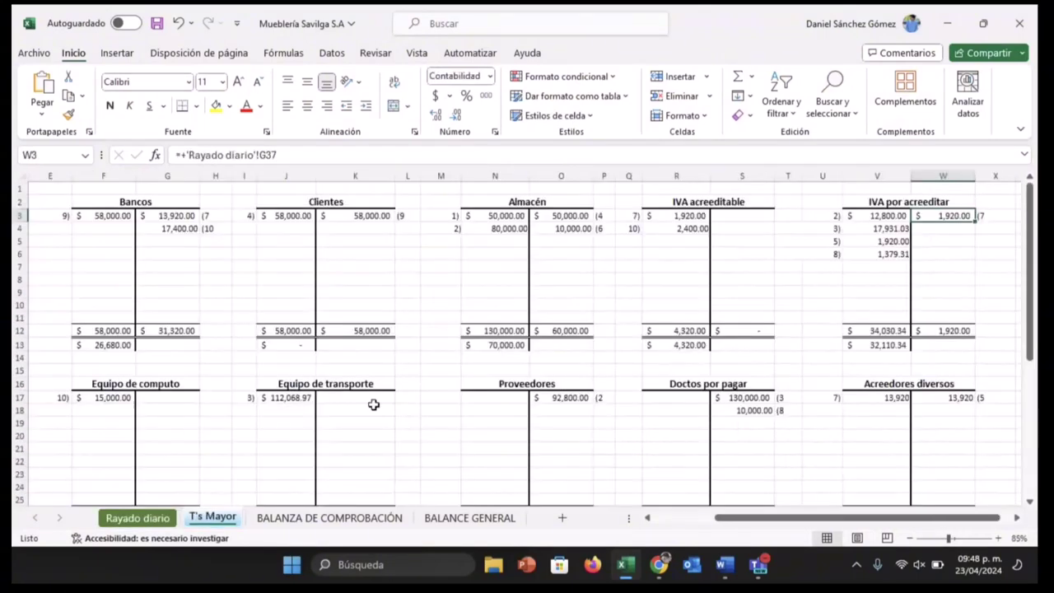
{"action": "scroll", "coordinate": [373, 405], "scroll_direction": "down", "scroll_amount": 1}
{"action": "scroll", "coordinate": [373, 404], "scroll_direction": "down", "scroll_amount": 1}
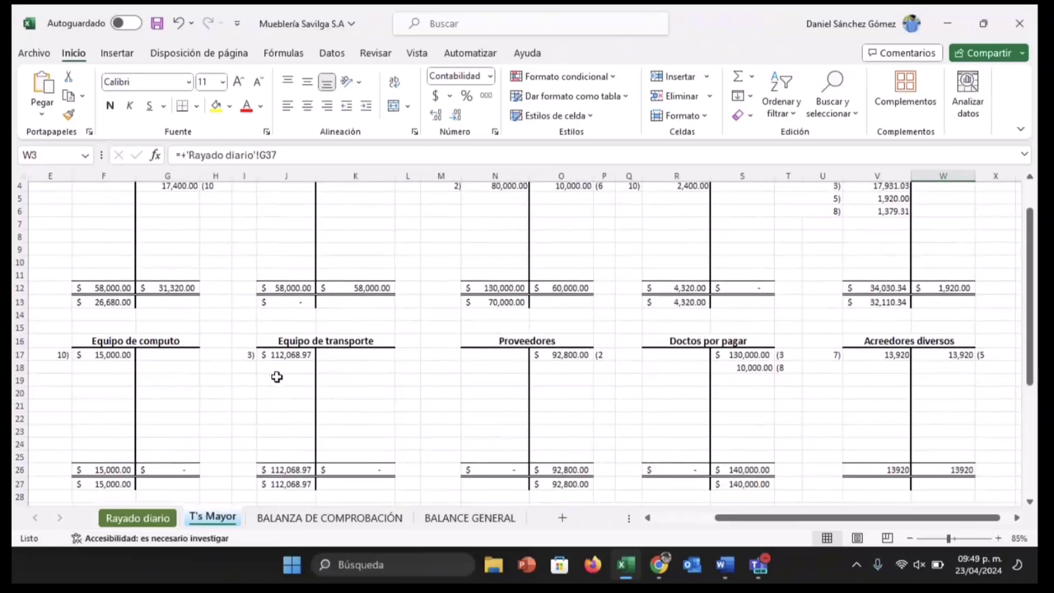
{"action": "scroll", "coordinate": [277, 376], "scroll_direction": "up", "scroll_amount": 2}
{"action": "scroll", "coordinate": [276, 376], "scroll_direction": "left", "scroll_amount": 2}
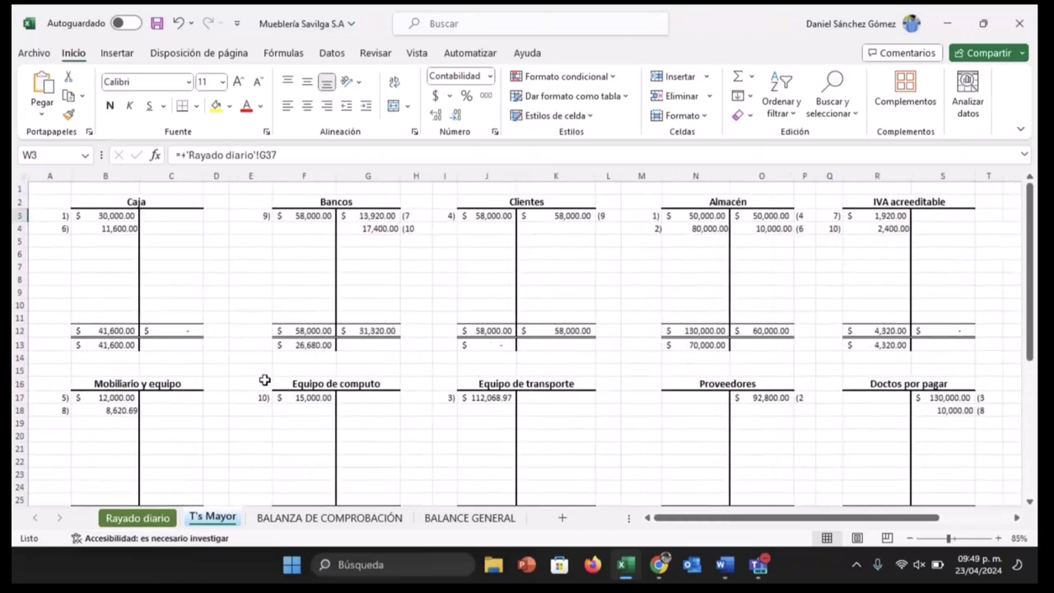
{"action": "scroll", "coordinate": [264, 380], "scroll_direction": "down", "scroll_amount": 3}
{"action": "left_click", "coordinate": [169, 519]}
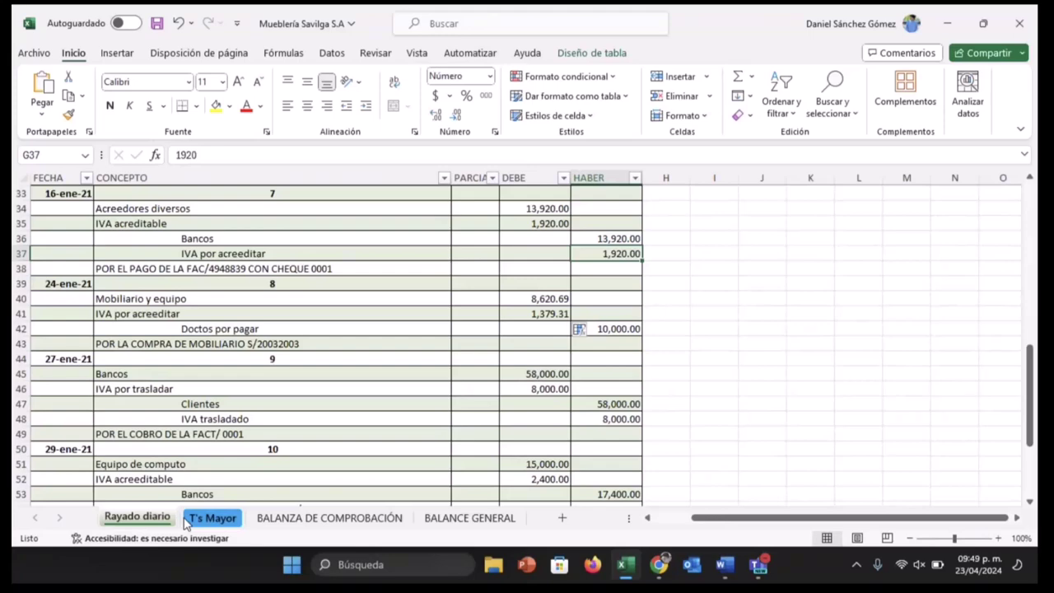
{"action": "left_click", "coordinate": [188, 519]}
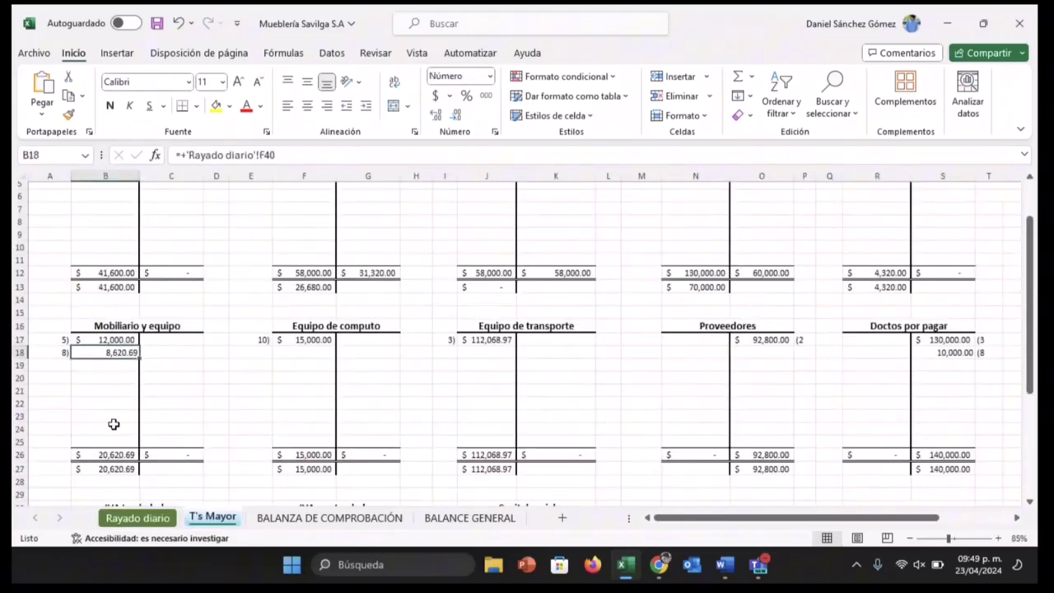
- Trace journal entry 8's IVA por acreeditar debit from Rayado diario to T's Mayor V6
{"action": "left_click", "coordinate": [146, 517]}
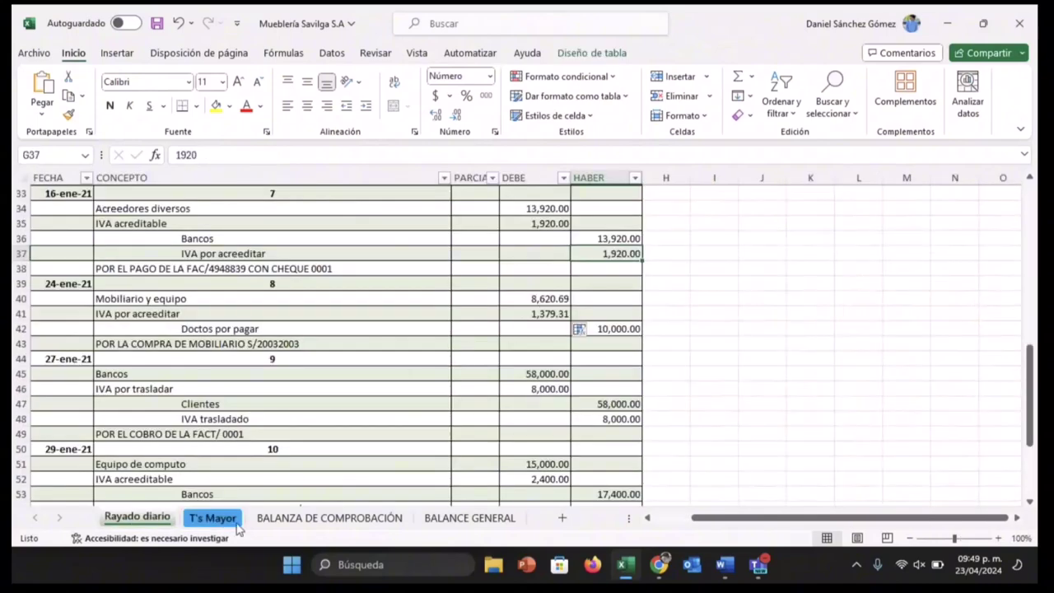
{"action": "left_click", "coordinate": [213, 517]}
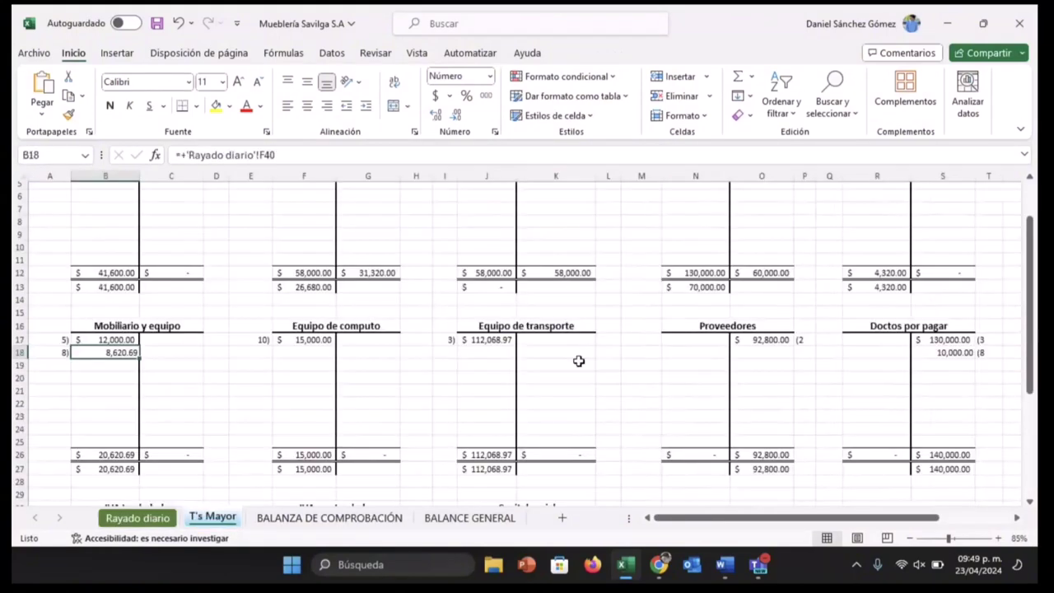
{"action": "scroll", "coordinate": [578, 361], "scroll_direction": "up", "scroll_amount": 2}
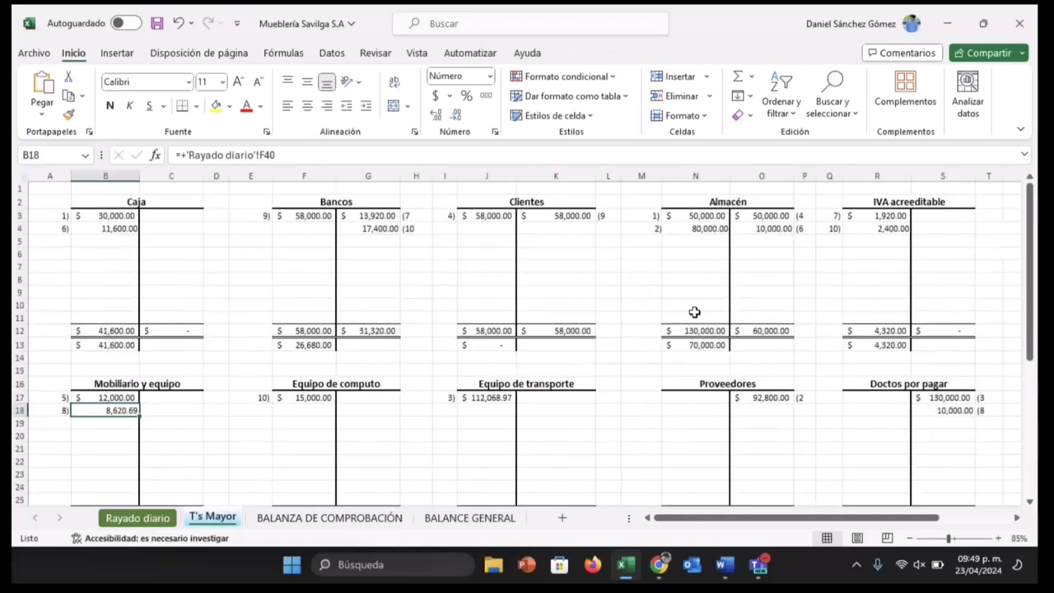
{"action": "scroll", "coordinate": [694, 312], "scroll_direction": "right", "scroll_amount": 2}
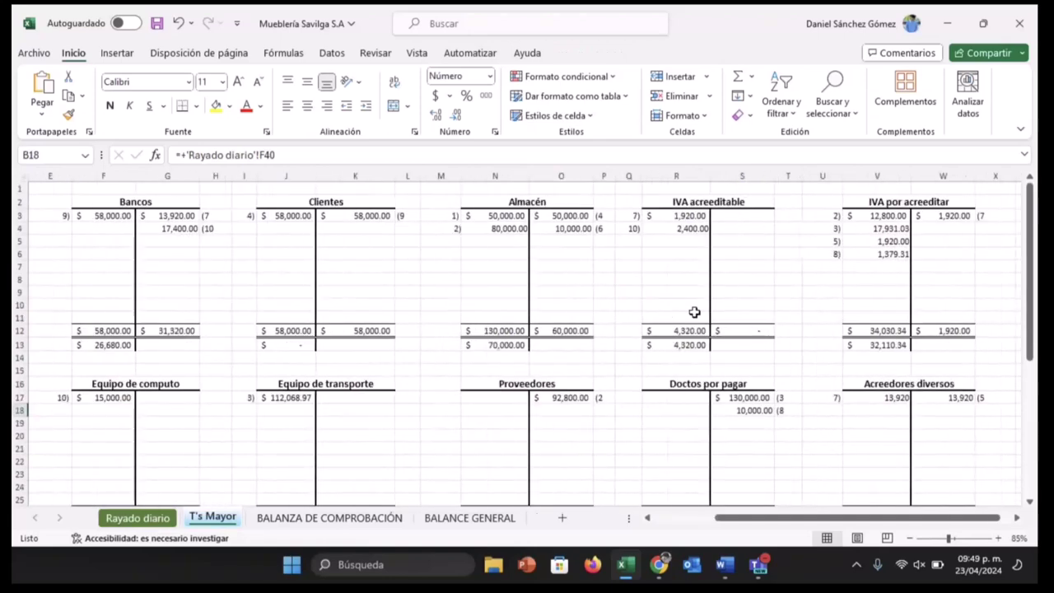
{"action": "left_click", "coordinate": [890, 253]}
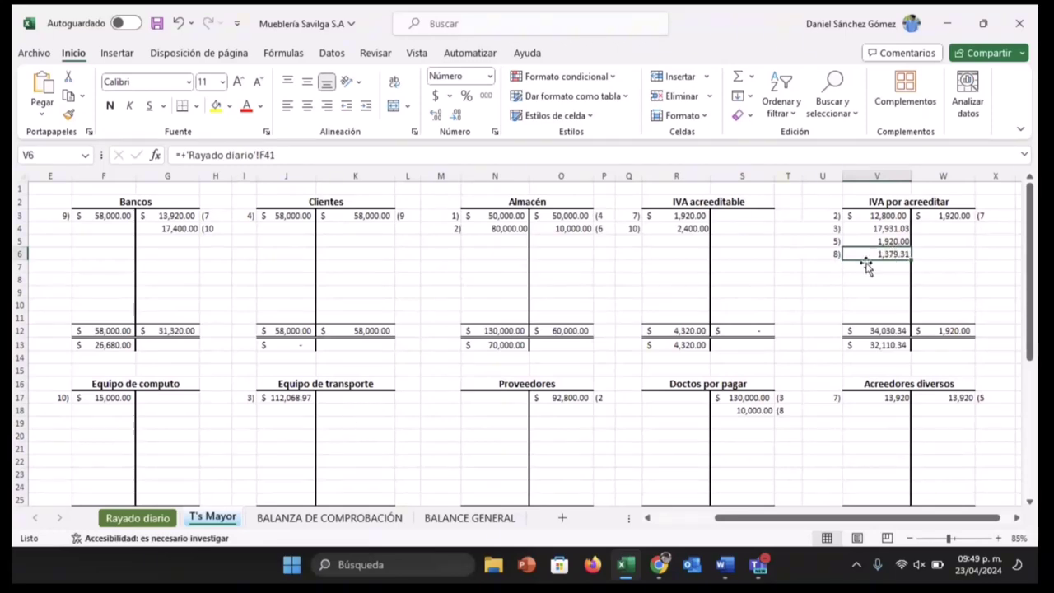
- Trace the Doctos por pagar credit of journal entry 8 from Rayado diario row 42 to T's Mayor S18
{"action": "left_click", "coordinate": [138, 518]}
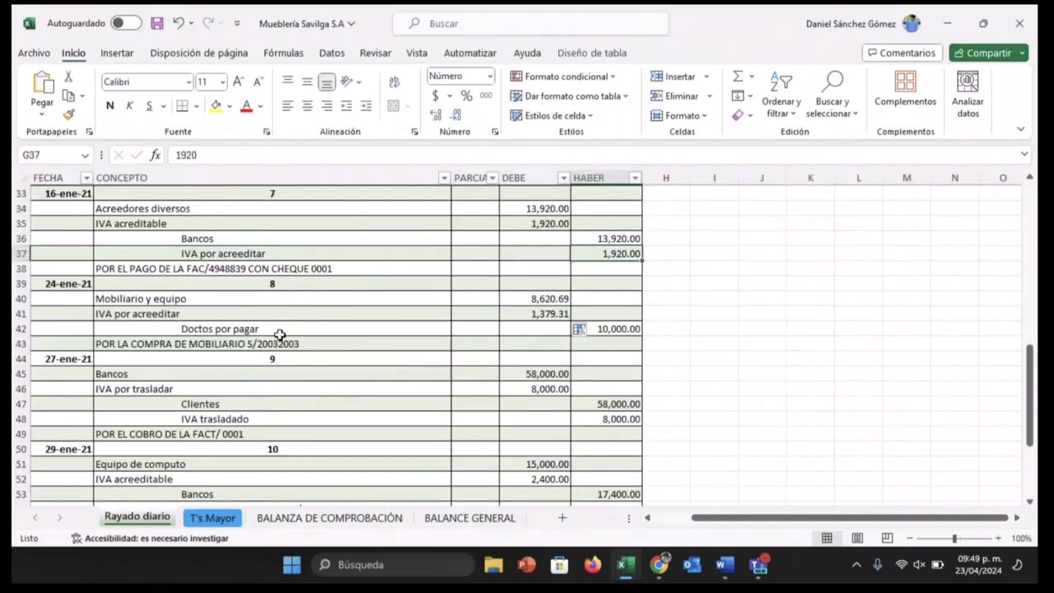
{"action": "left_click", "coordinate": [280, 334]}
{"action": "left_click", "coordinate": [212, 517]}
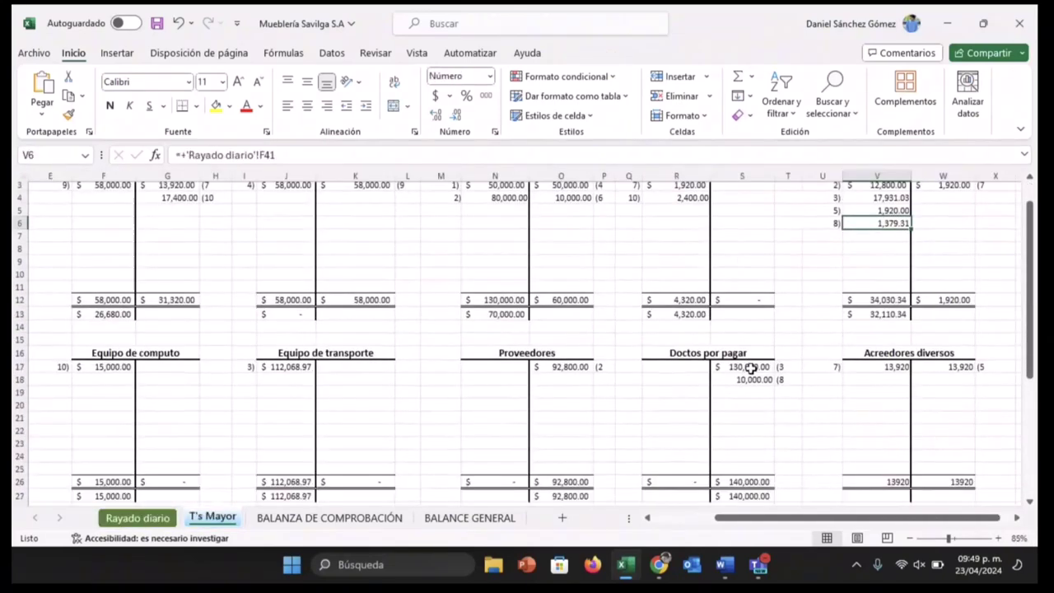
{"action": "left_click", "coordinate": [749, 368]}
{"action": "key", "text": "Down"}
- Trace journal entry 9's Bancos debit to T's Mayor F3 and its IVA por trasladar debit to F31
{"action": "left_click", "coordinate": [144, 517]}
{"action": "scroll", "coordinate": [404, 385], "scroll_direction": "down", "scroll_amount": 2}
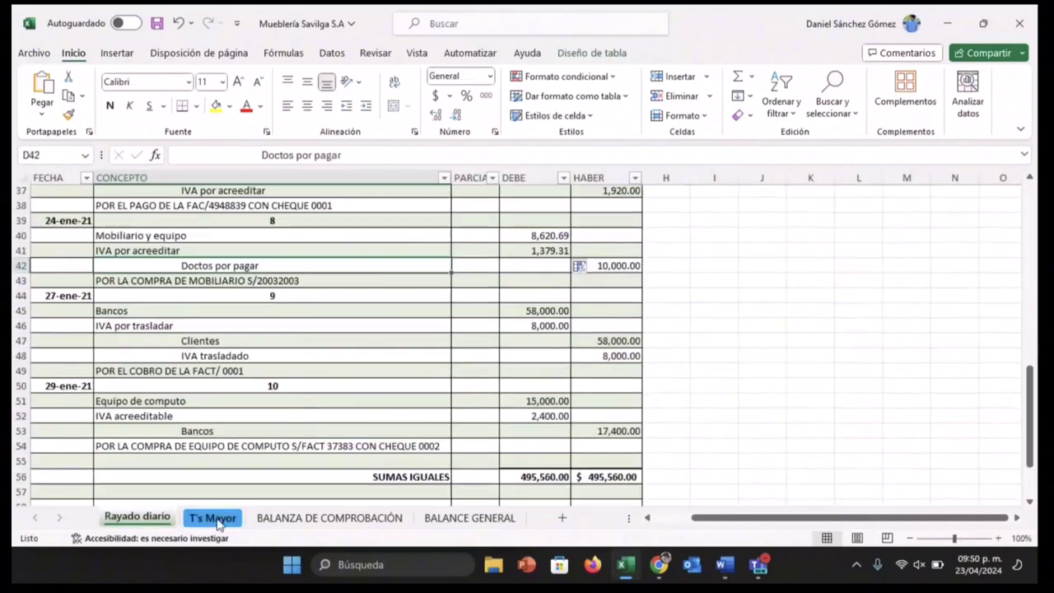
{"action": "left_click", "coordinate": [215, 520]}
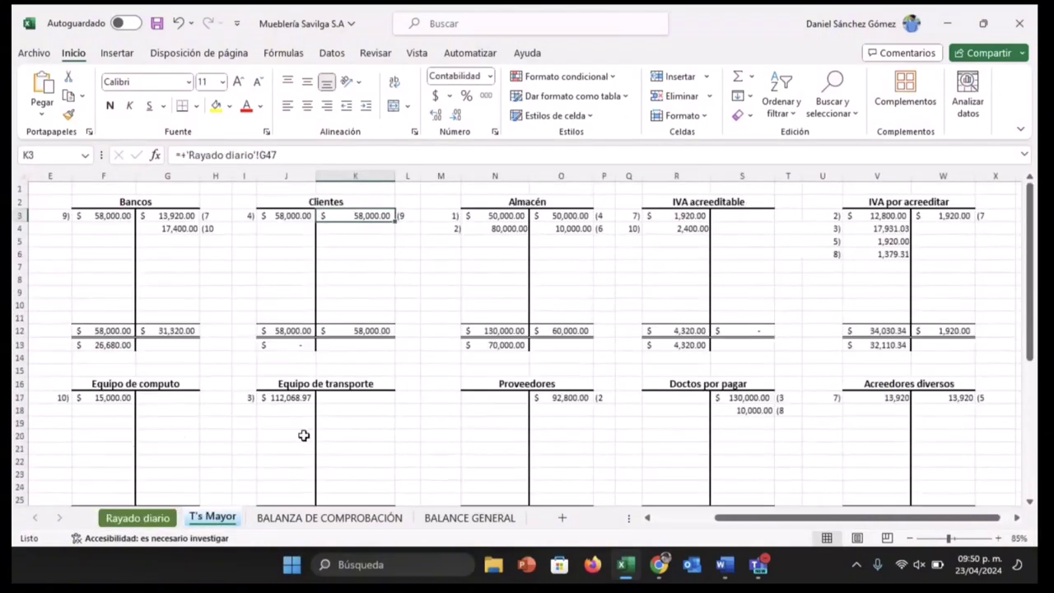
{"action": "left_click", "coordinate": [102, 217]}
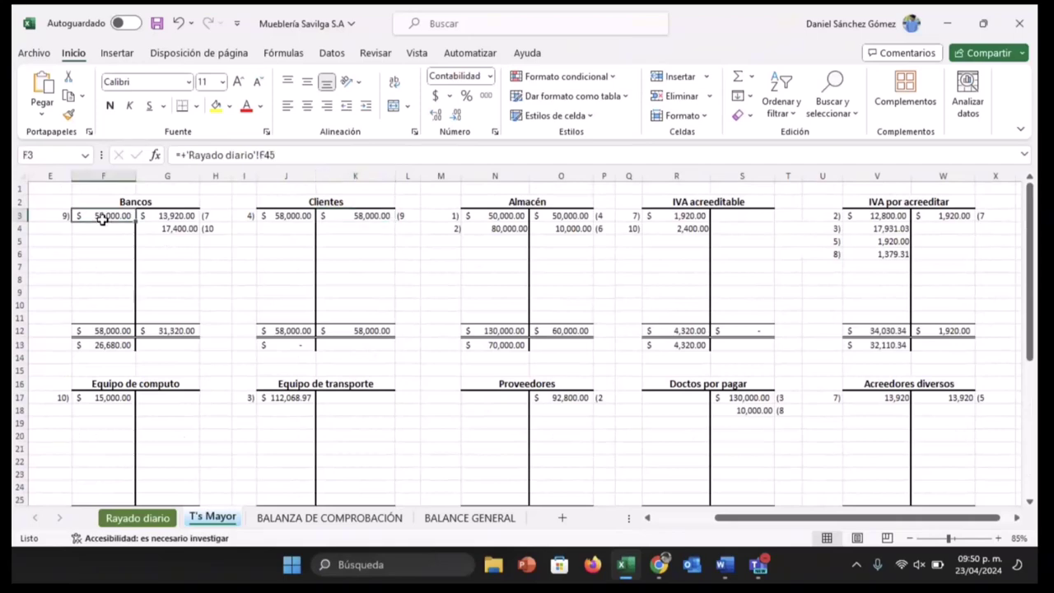
{"action": "left_click", "coordinate": [163, 521]}
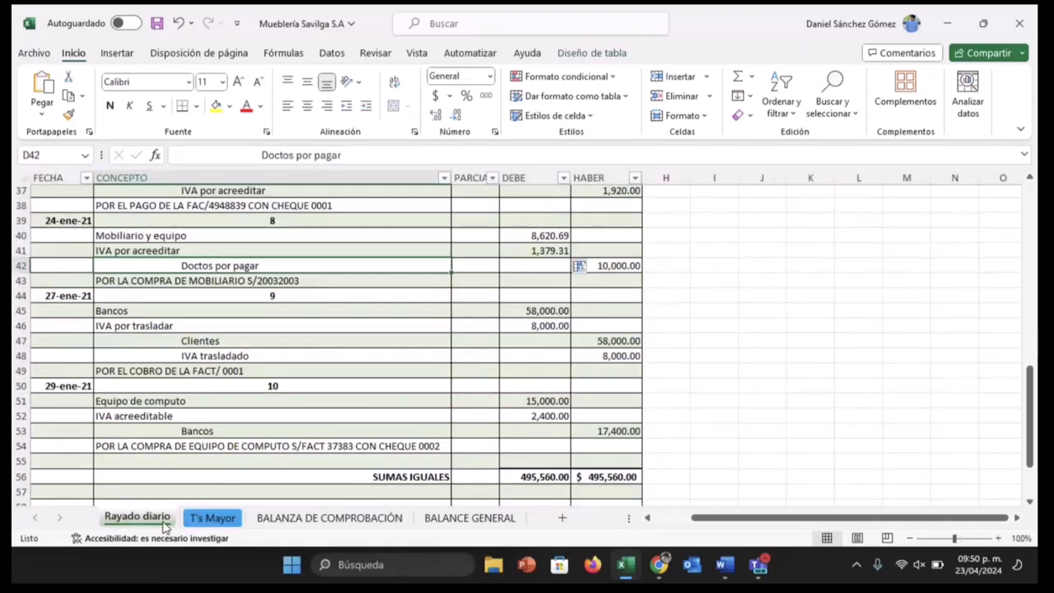
{"action": "left_click", "coordinate": [210, 520]}
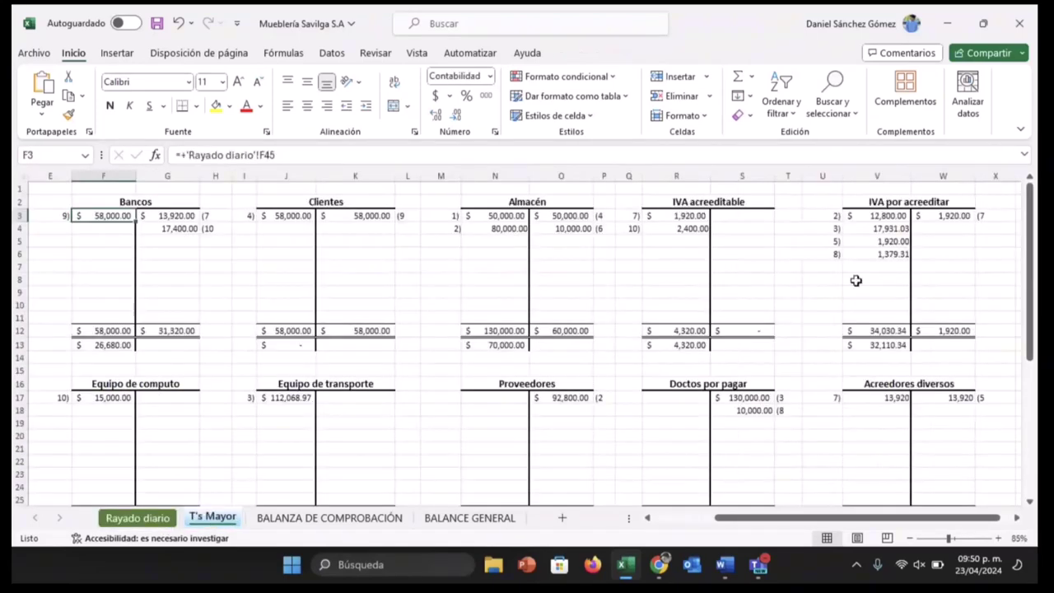
{"action": "scroll", "coordinate": [773, 337], "scroll_direction": "down", "scroll_amount": 4}
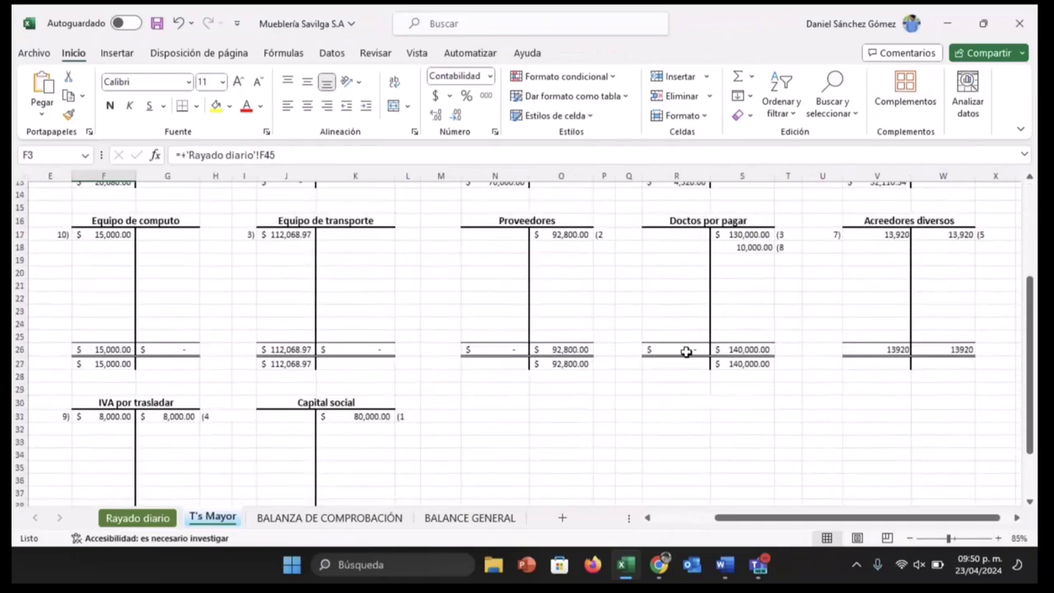
{"action": "left_click", "coordinate": [121, 419]}
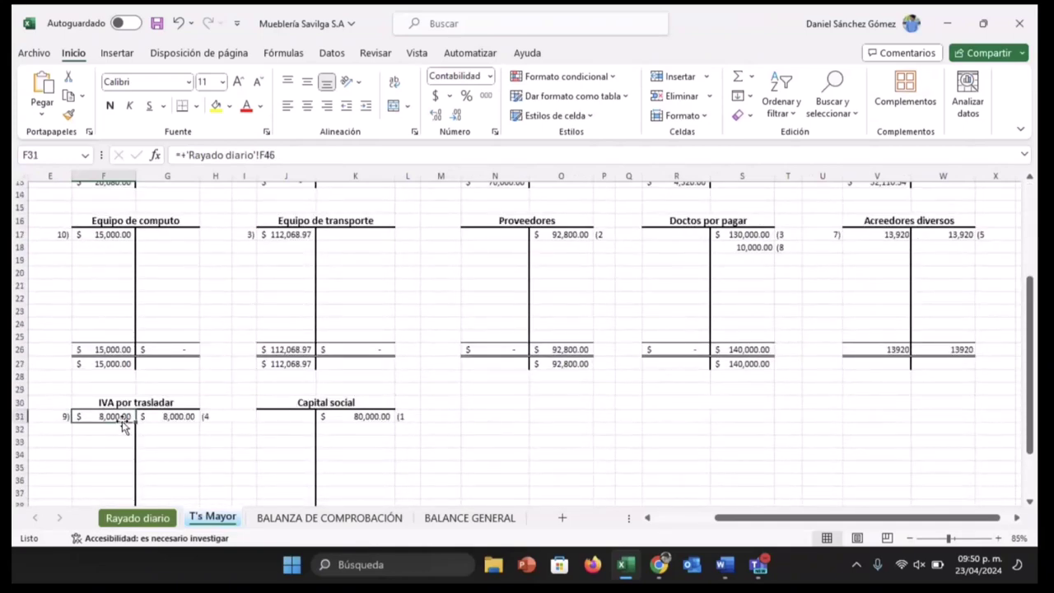
- Trace the Clientes credit of journal entry 9 from Rayado diario to its T account in T's Mayor K3
{"action": "left_click", "coordinate": [152, 522]}
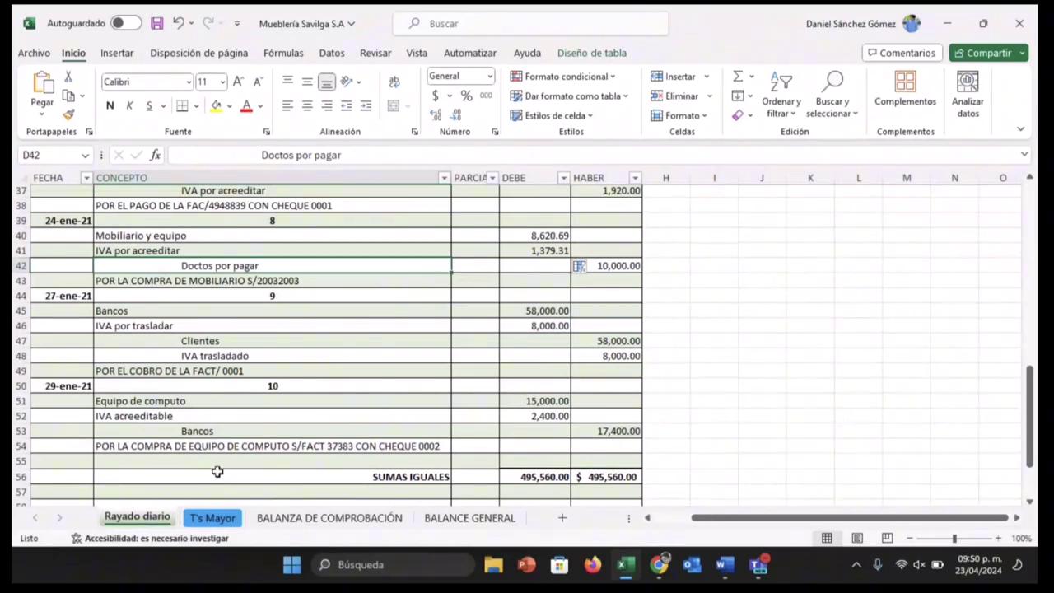
{"action": "left_click", "coordinate": [215, 525]}
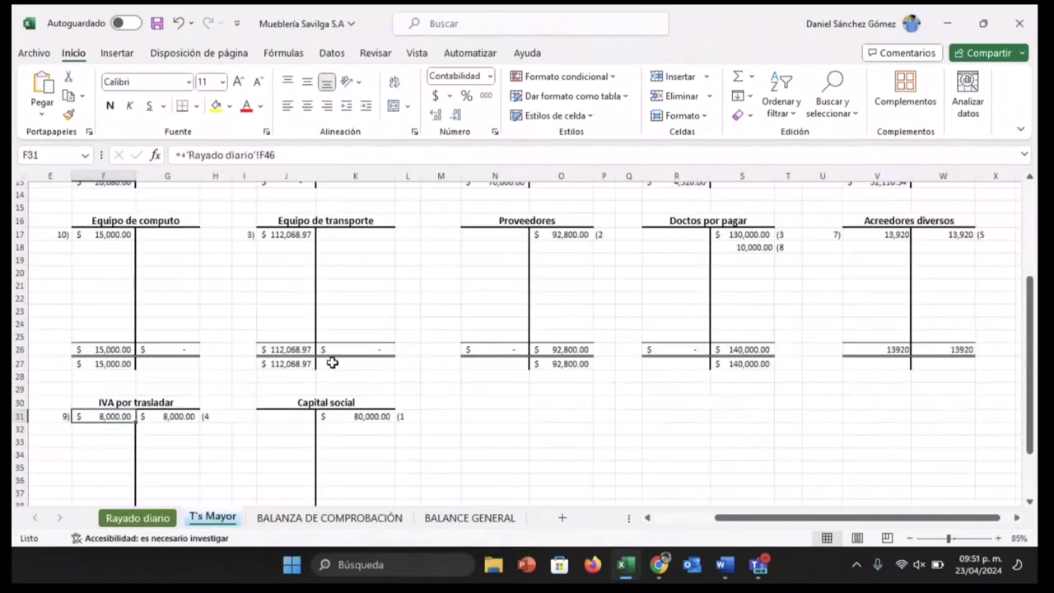
{"action": "scroll", "coordinate": [332, 360], "scroll_direction": "up", "scroll_amount": 4}
{"action": "left_click", "coordinate": [366, 216]}
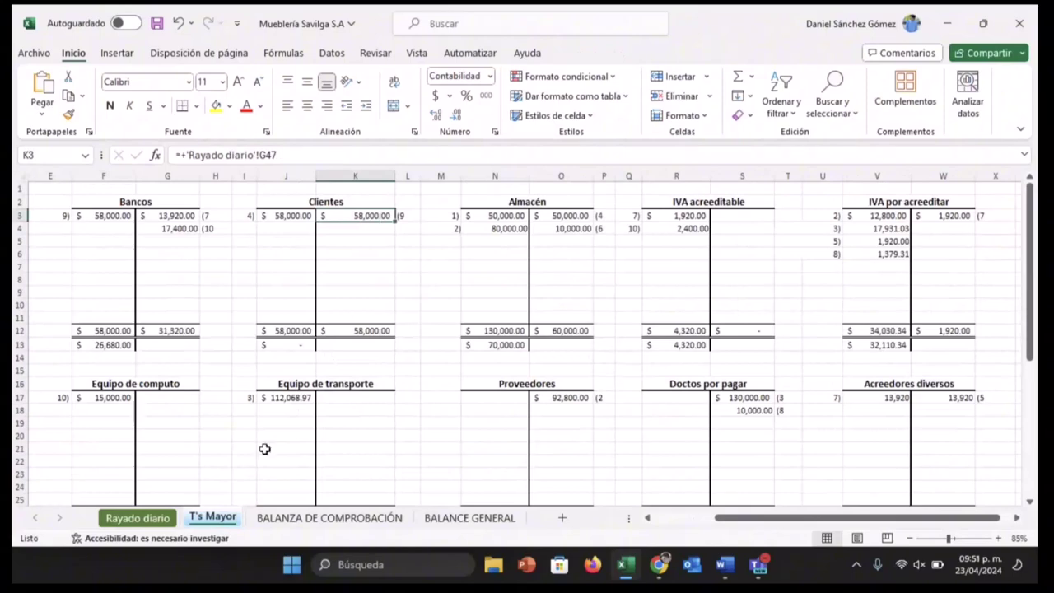
- Trace journal entry 9's IVA trasladado credit from Rayado diario to T's Mayor C32
{"action": "left_click", "coordinate": [148, 519]}
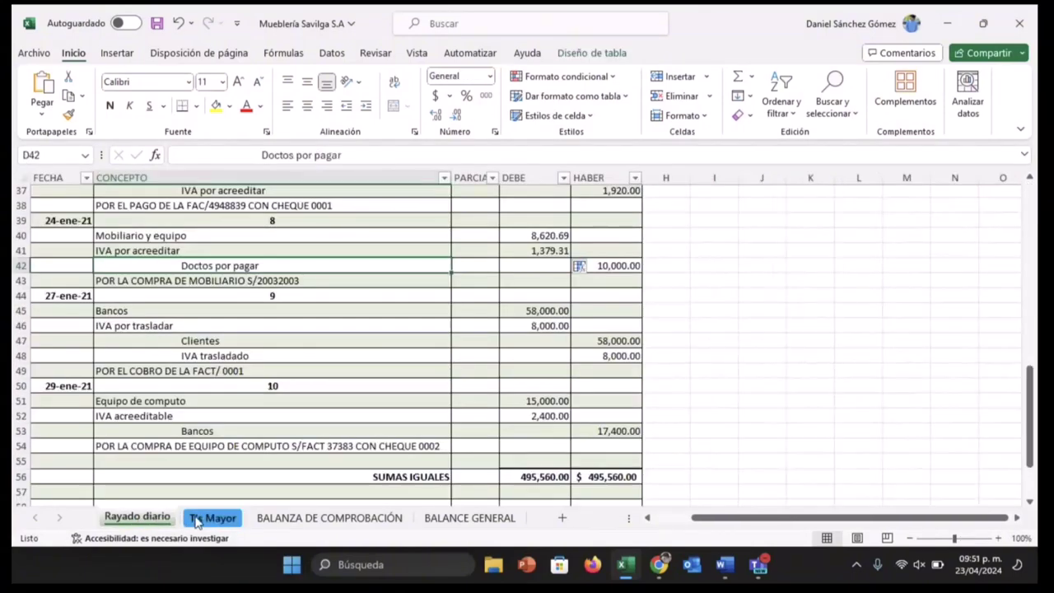
{"action": "left_click", "coordinate": [196, 518]}
{"action": "scroll", "coordinate": [347, 332], "scroll_direction": "down", "scroll_amount": 4}
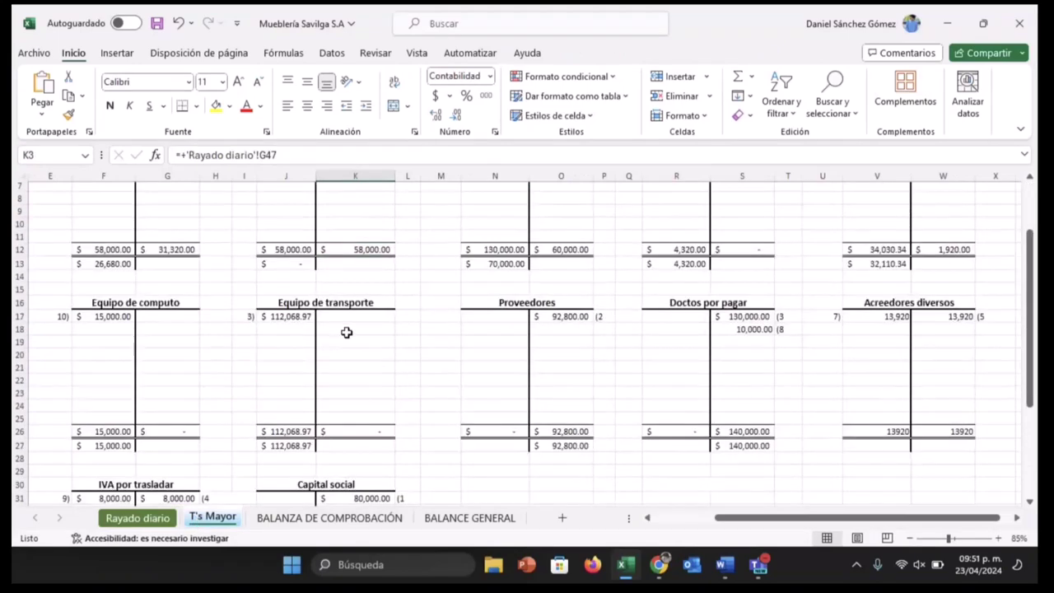
{"action": "scroll", "coordinate": [346, 332], "scroll_direction": "right", "scroll_amount": 3}
{"action": "scroll", "coordinate": [347, 331], "scroll_direction": "left", "scroll_amount": 5}
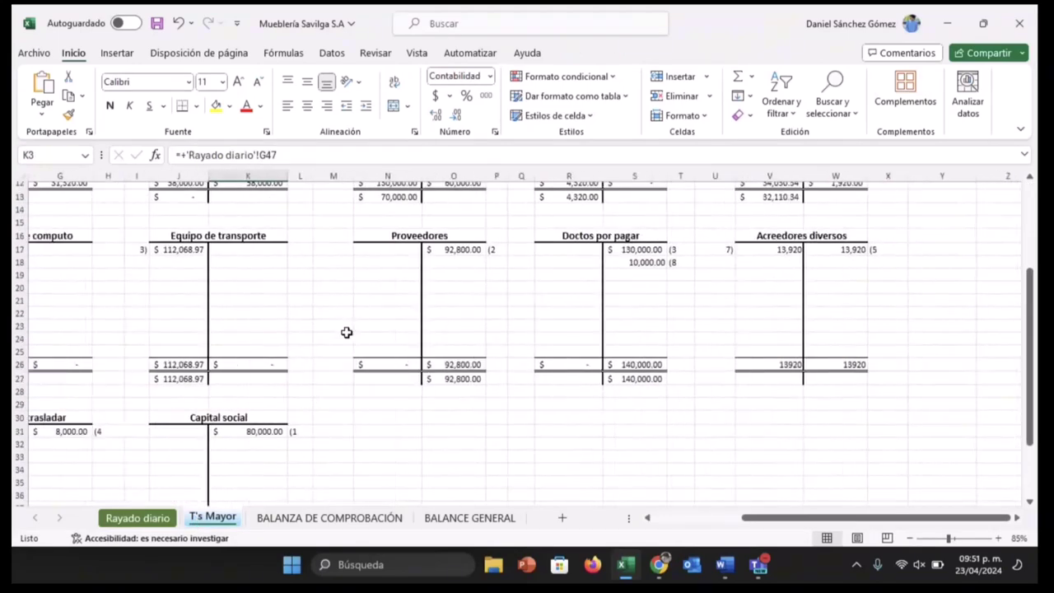
{"action": "scroll", "coordinate": [253, 420], "scroll_direction": "left", "scroll_amount": 2}
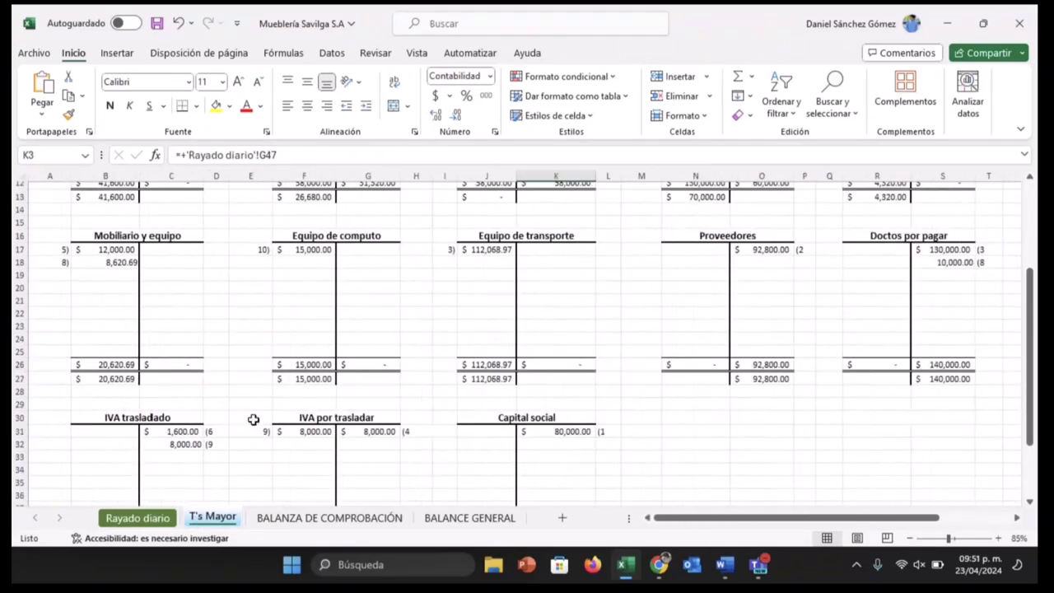
{"action": "left_click", "coordinate": [184, 444]}
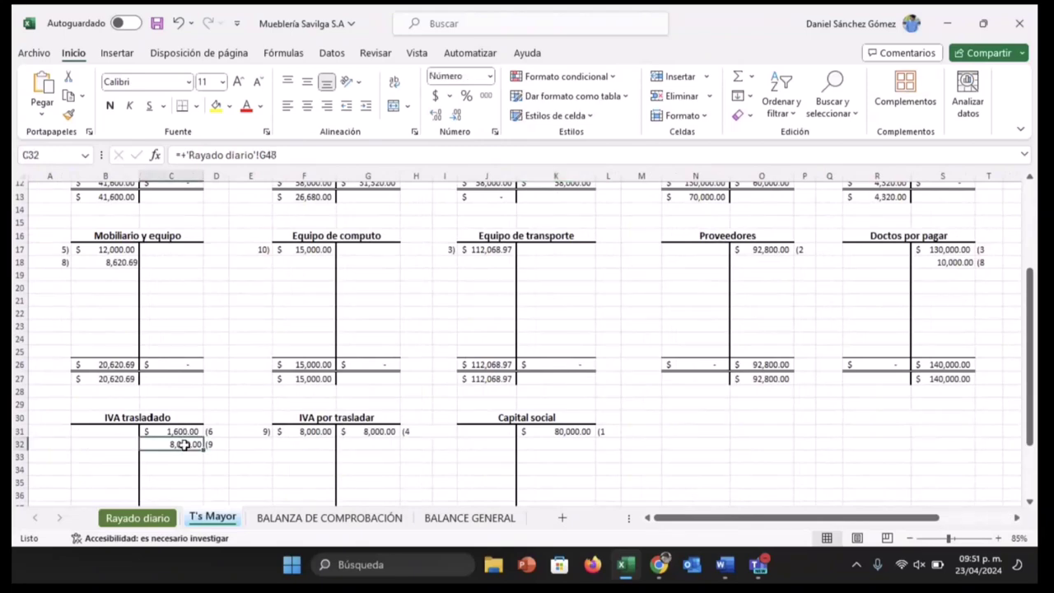
- Trace journal entry 10's Equipo de computo debit to T's Mayor F17 and its IVA acreeditable debit to R4
{"action": "left_click", "coordinate": [157, 518]}
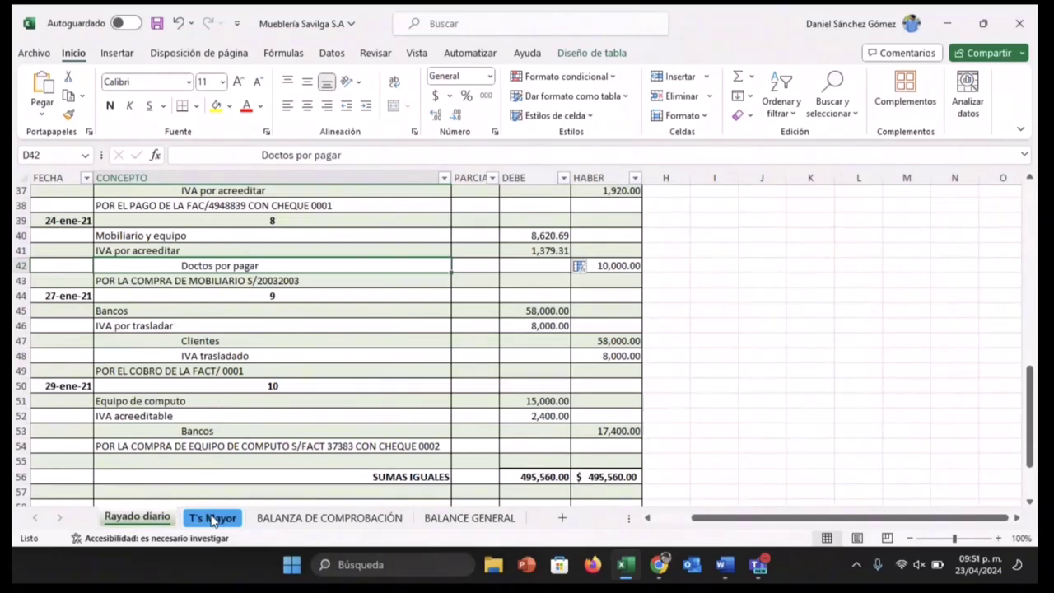
{"action": "left_click", "coordinate": [211, 519]}
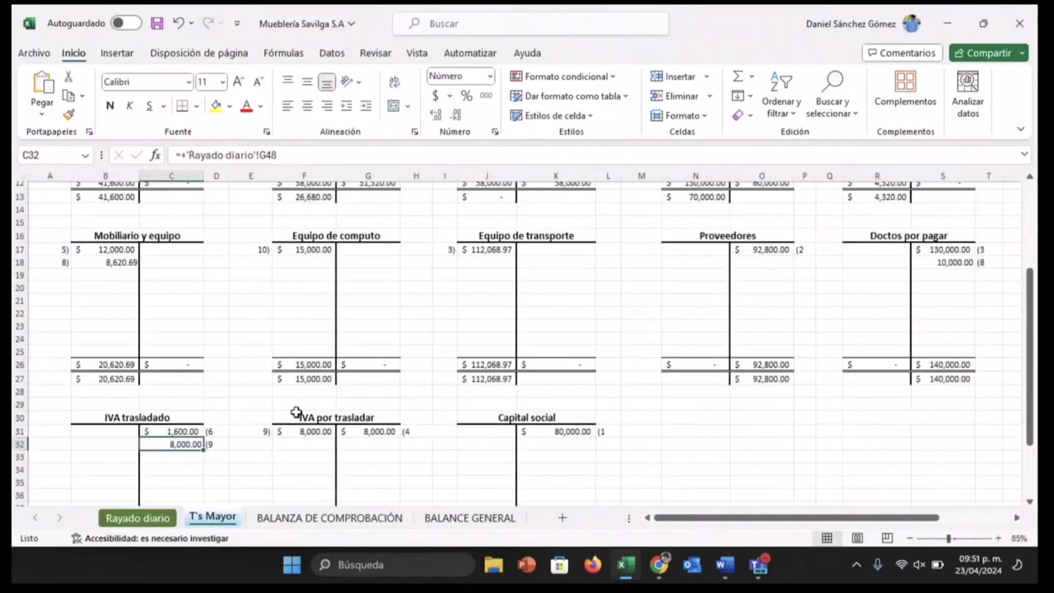
{"action": "left_click", "coordinate": [296, 249]}
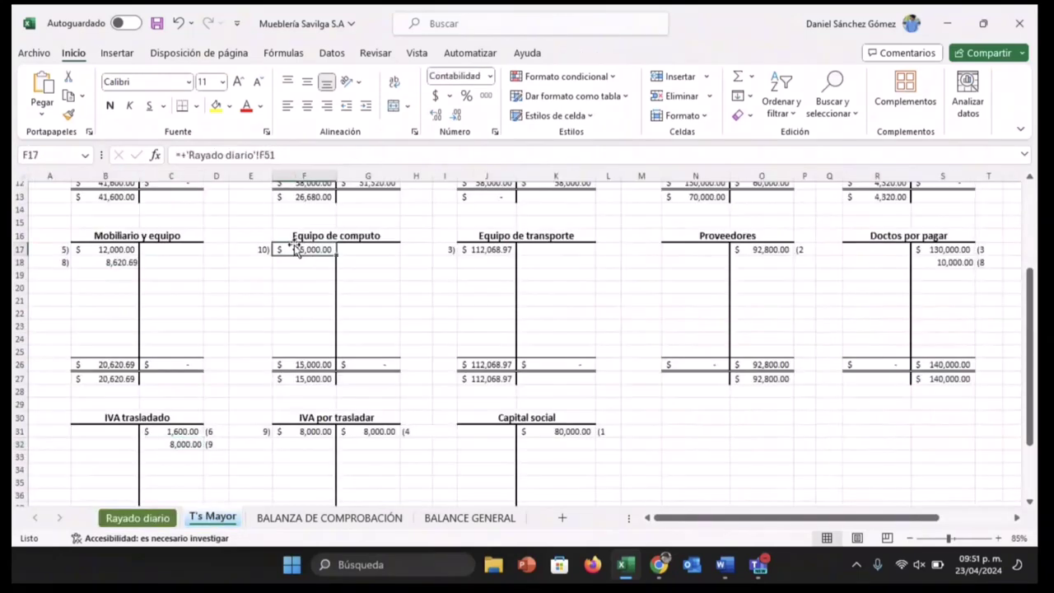
{"action": "left_click", "coordinate": [165, 517]}
{"action": "left_click", "coordinate": [212, 517]}
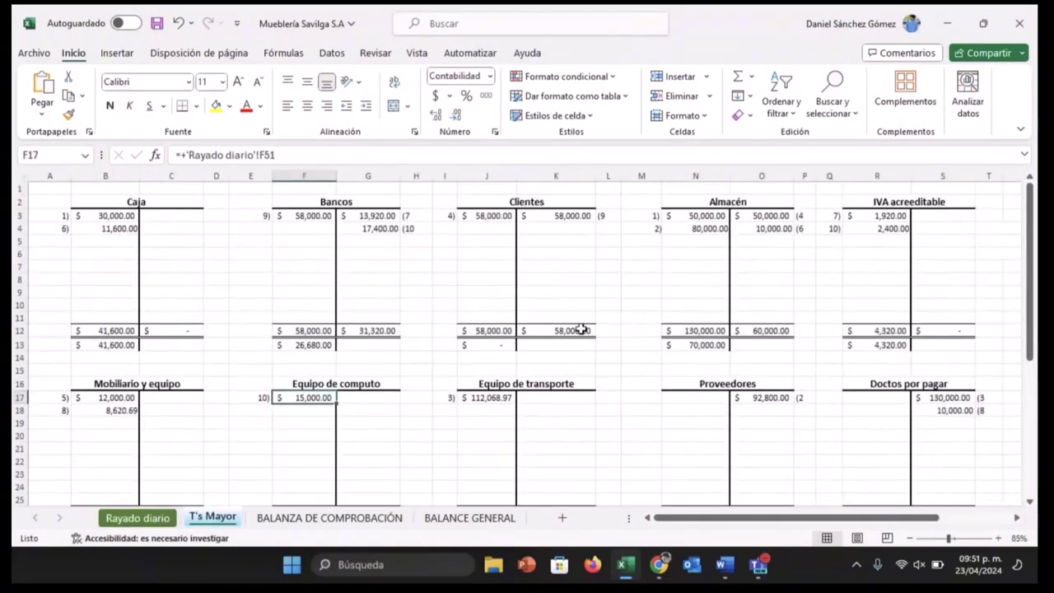
{"action": "scroll", "coordinate": [580, 329], "scroll_direction": "down", "scroll_amount": 4}
{"action": "scroll", "coordinate": [581, 328], "scroll_direction": "up", "scroll_amount": 4}
{"action": "left_click", "coordinate": [889, 228]}
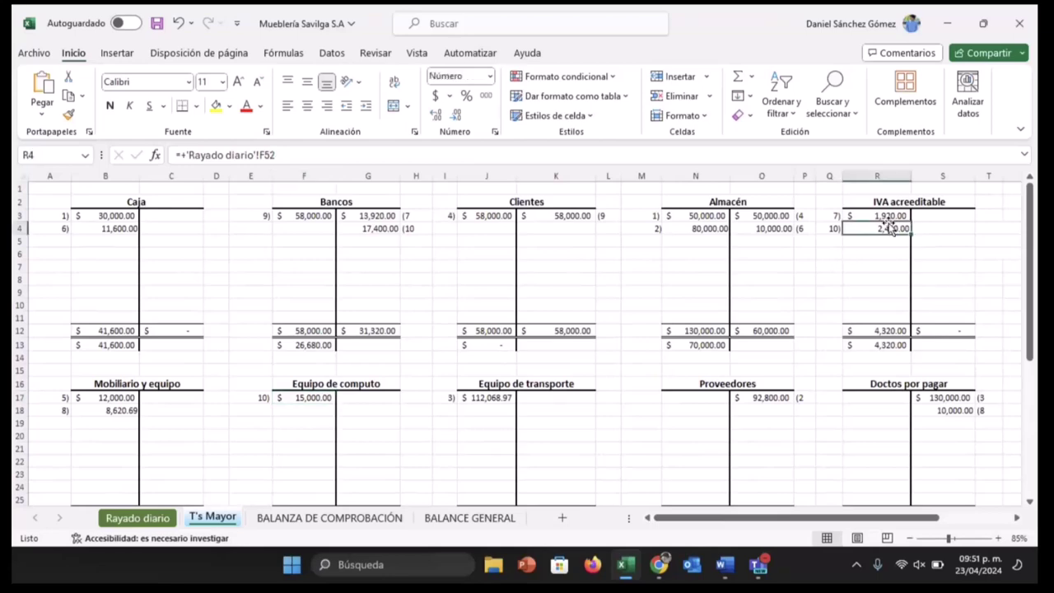
- Trace the Bancos credit of journal entry 10 from Rayado diario to T's Mayor G4
{"action": "left_click", "coordinate": [139, 518]}
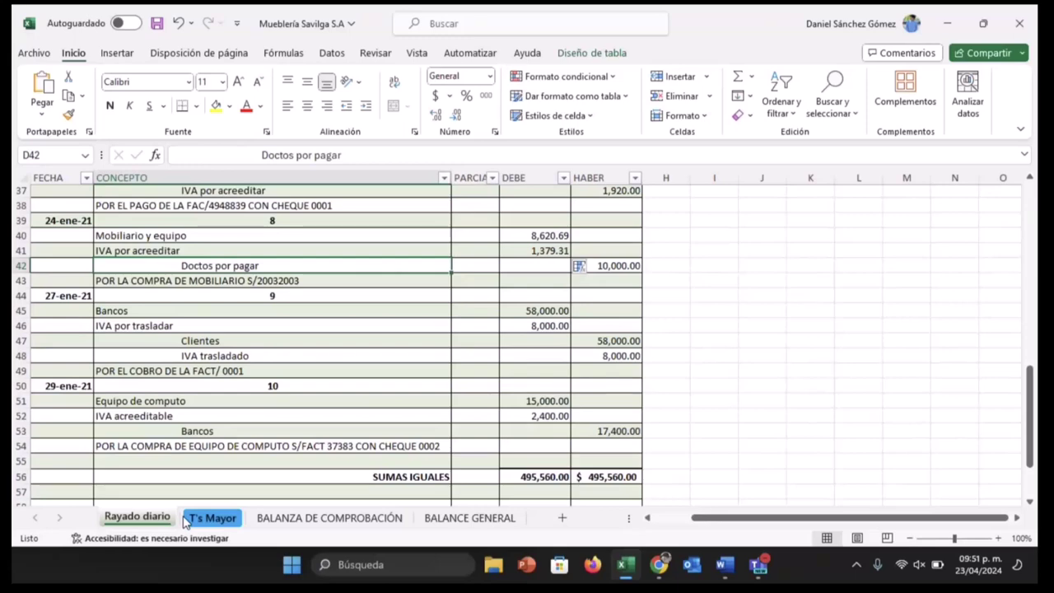
{"action": "left_click", "coordinate": [186, 519]}
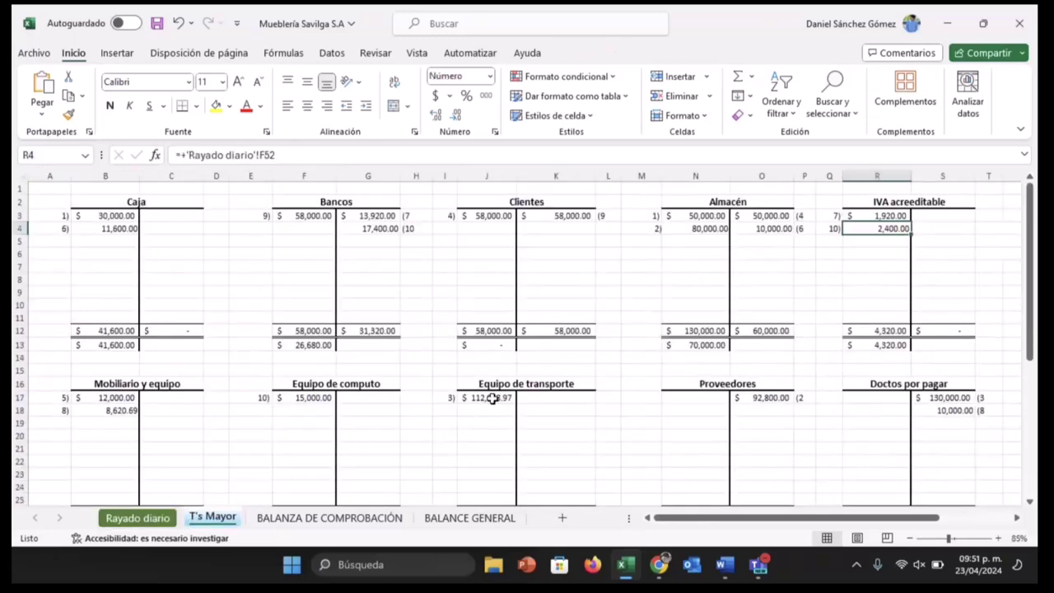
{"action": "left_click", "coordinate": [382, 228]}
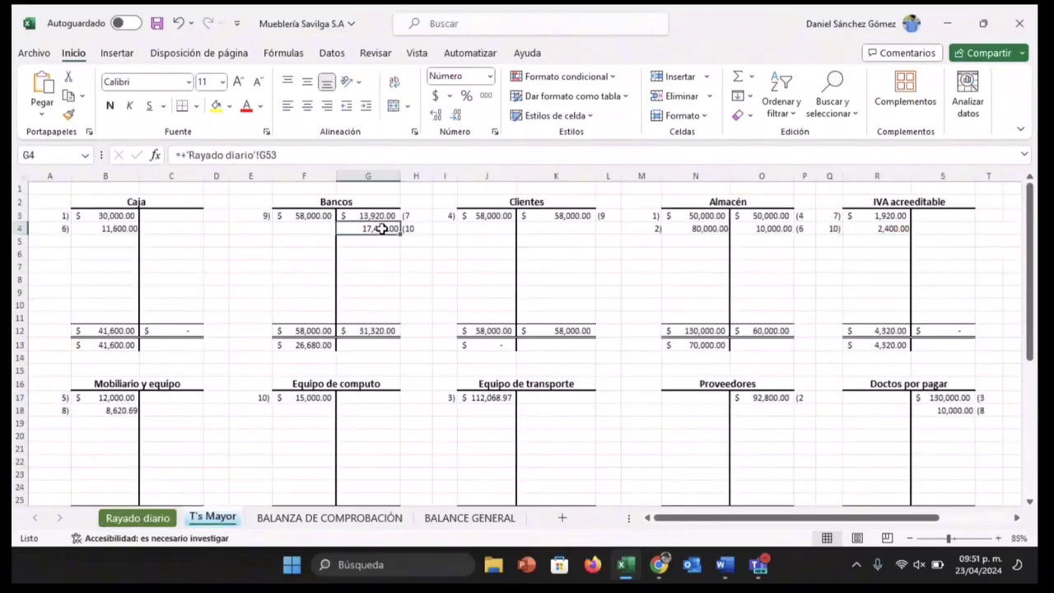
- Check journal entry 10 in Rayado diario, then review the row 13 balances in T's Mayor from Caja through Almacén
{"action": "left_click", "coordinate": [149, 522]}
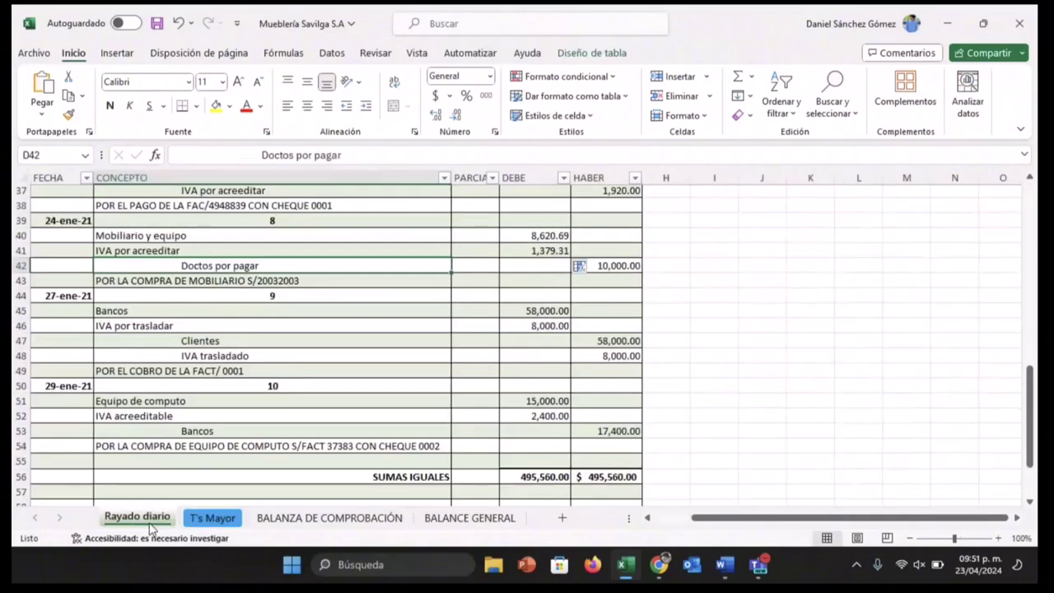
{"action": "left_click", "coordinate": [195, 524]}
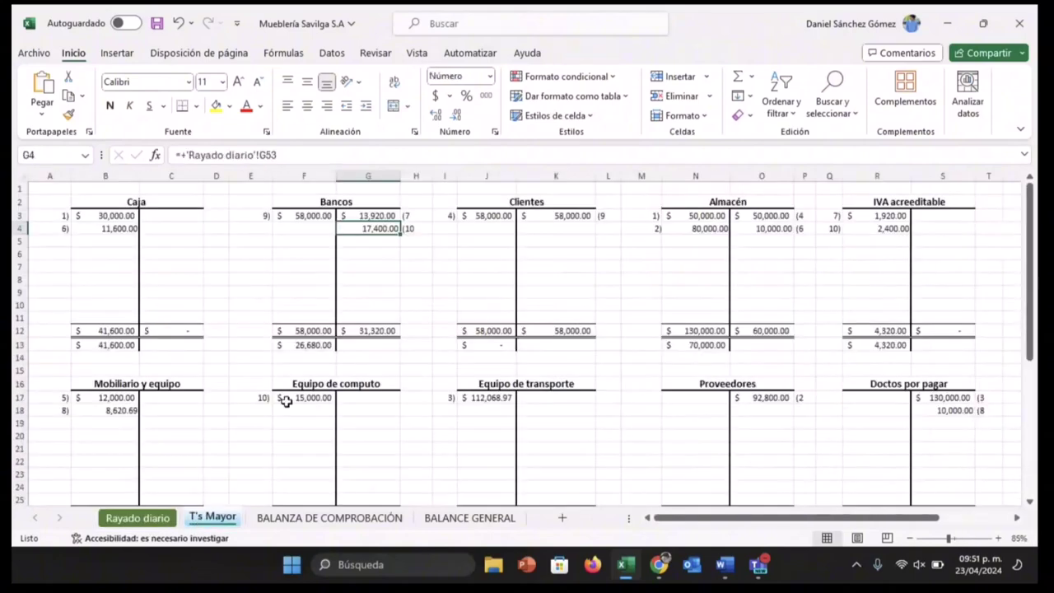
{"action": "left_click", "coordinate": [116, 347]}
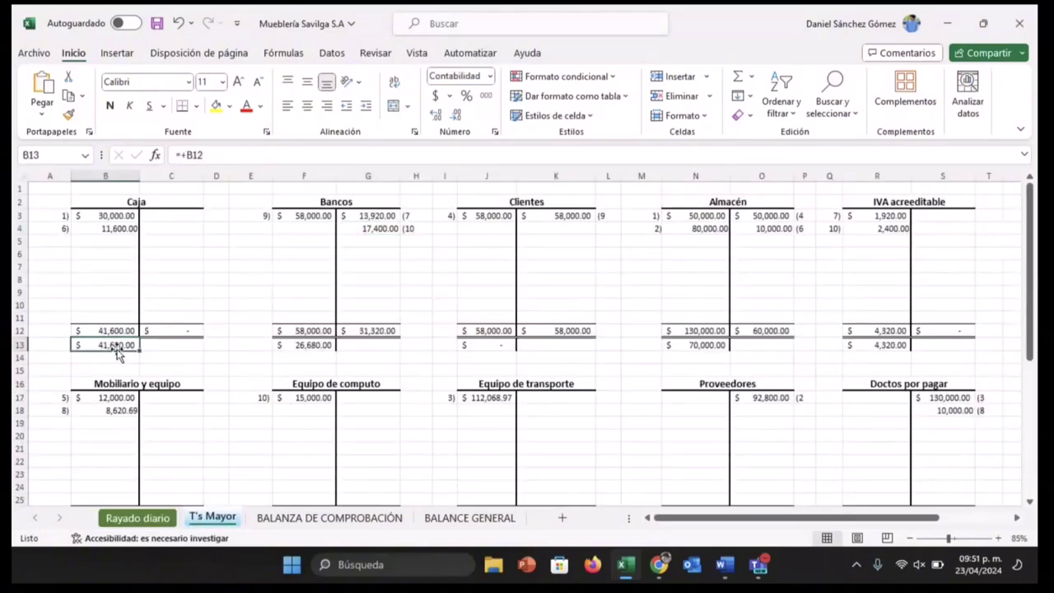
{"action": "key", "text": "Right"}
{"action": "key", "text": "Right"}
{"action": "key", "text": "Right"}
{"action": "key", "text": "Right"}
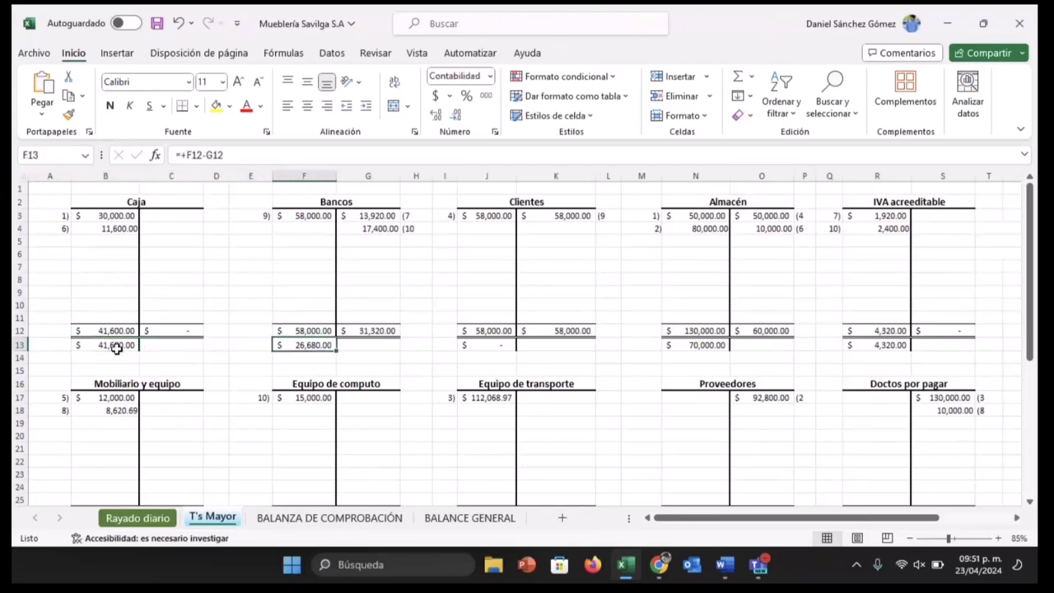
{"action": "key", "text": "Right"}
{"action": "key", "text": "Right"}
{"action": "key", "text": "Right"}
{"action": "key", "text": "Right"}
{"action": "key", "text": "Right"}
{"action": "key", "text": "Right"}
{"action": "key", "text": "Right"}
{"action": "key", "text": "Right"}
{"action": "key", "text": "Right"}
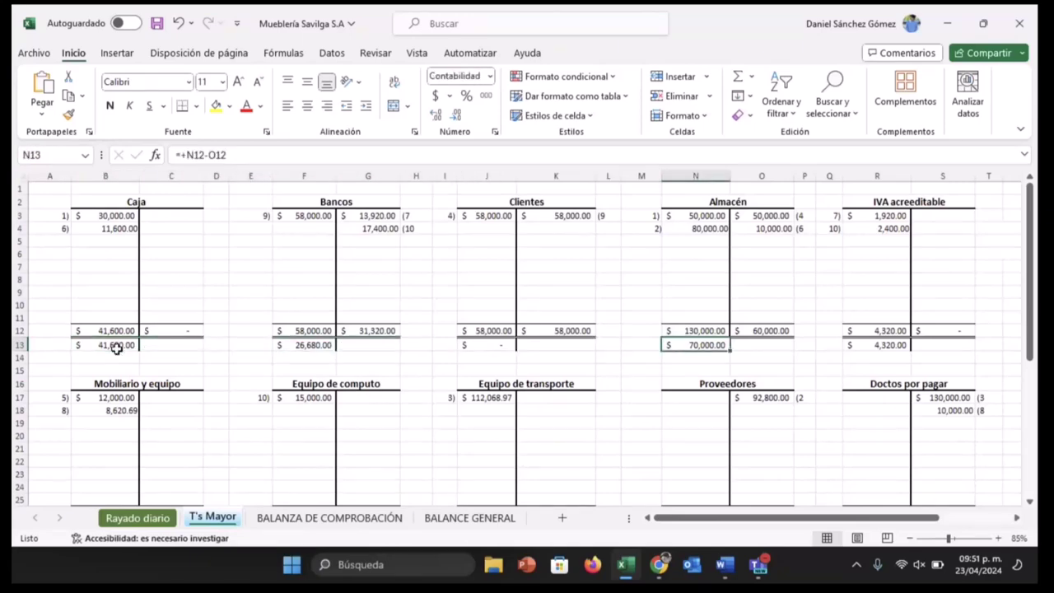
- Review the row 27 balances in T's Mayor for Mobiliario y equipo, Equipo de computo and Equipo de transporte
{"action": "scroll", "coordinate": [313, 379], "scroll_direction": "down", "scroll_amount": 3}
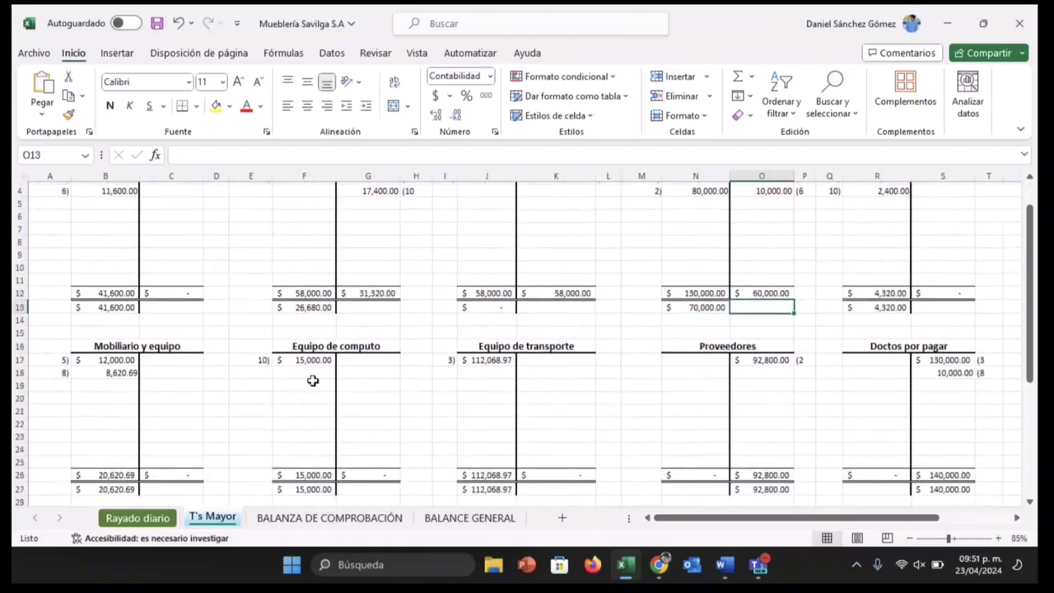
{"action": "left_click", "coordinate": [119, 432]}
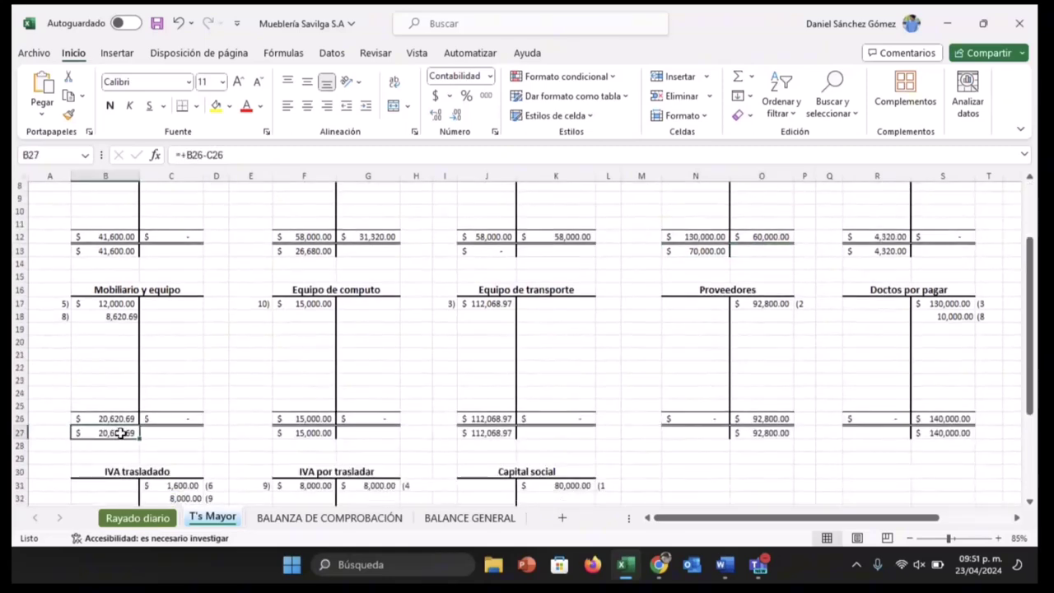
{"action": "left_click", "coordinate": [316, 433]}
{"action": "key", "text": "Right"}
{"action": "key", "text": "Right"}
{"action": "key", "text": "Right"}
{"action": "key", "text": "Right"}
{"action": "key", "text": "Right"}
{"action": "key", "text": "Right"}
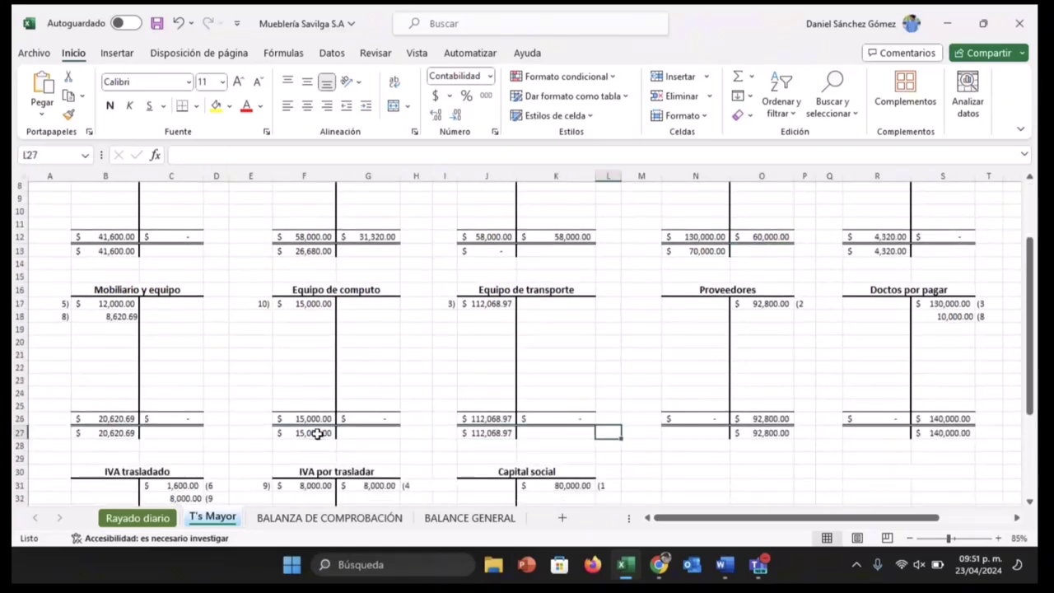
- Look over the IVA trasladado, IVA por trasladar and Capital social accounts and inspect the Bancos balance formula in F13
{"action": "scroll", "coordinate": [317, 433], "scroll_direction": "down", "scroll_amount": 6}
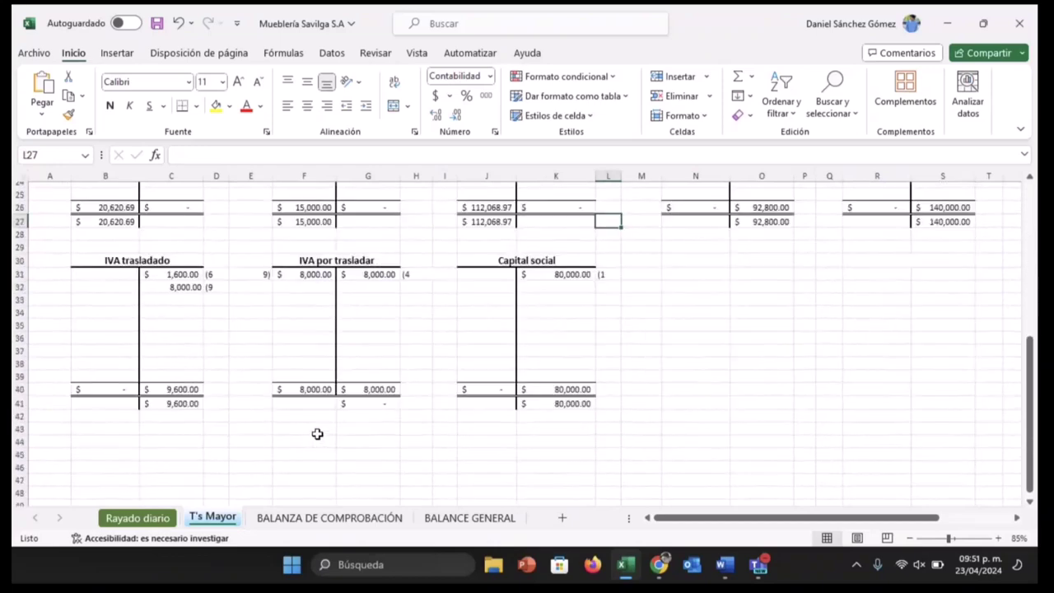
{"action": "scroll", "coordinate": [317, 433], "scroll_direction": "up", "scroll_amount": 3}
{"action": "scroll", "coordinate": [317, 433], "scroll_direction": "up", "scroll_amount": 5}
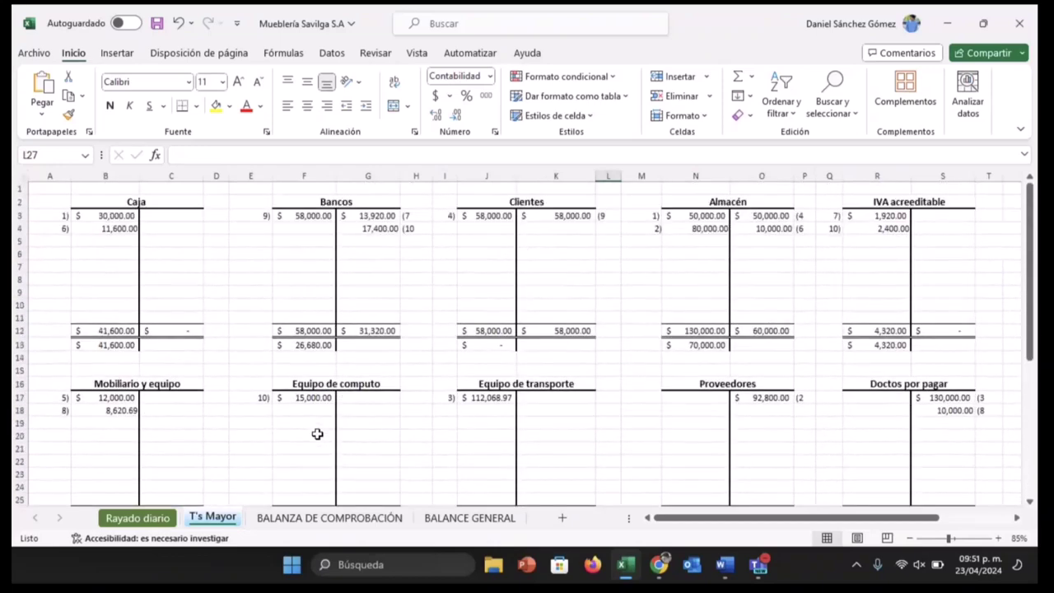
{"action": "left_click", "coordinate": [326, 345]}
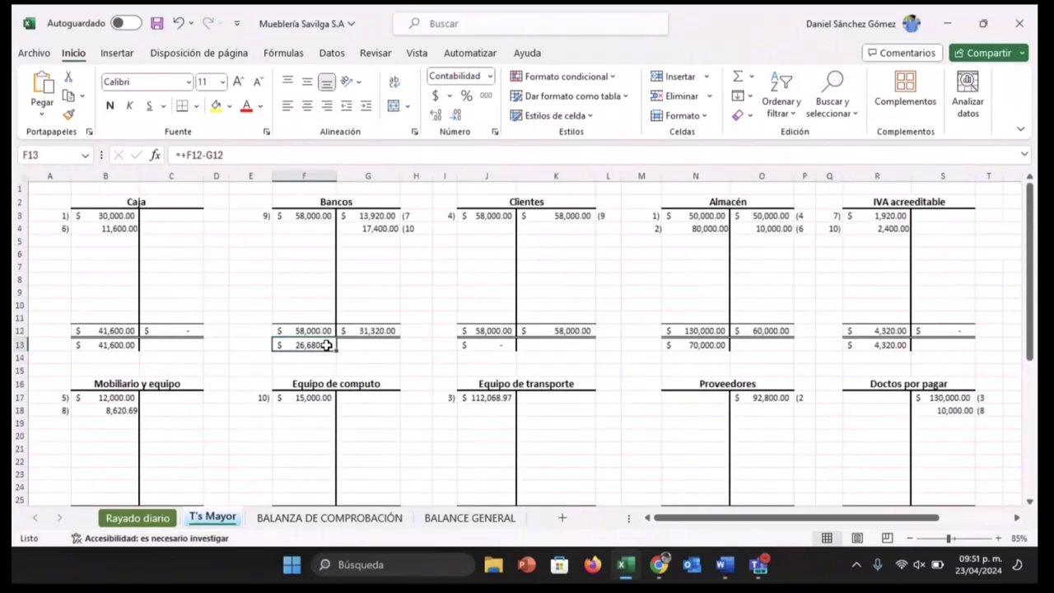
{"action": "double_click", "coordinate": [326, 344]}
{"action": "key", "text": "Return"}
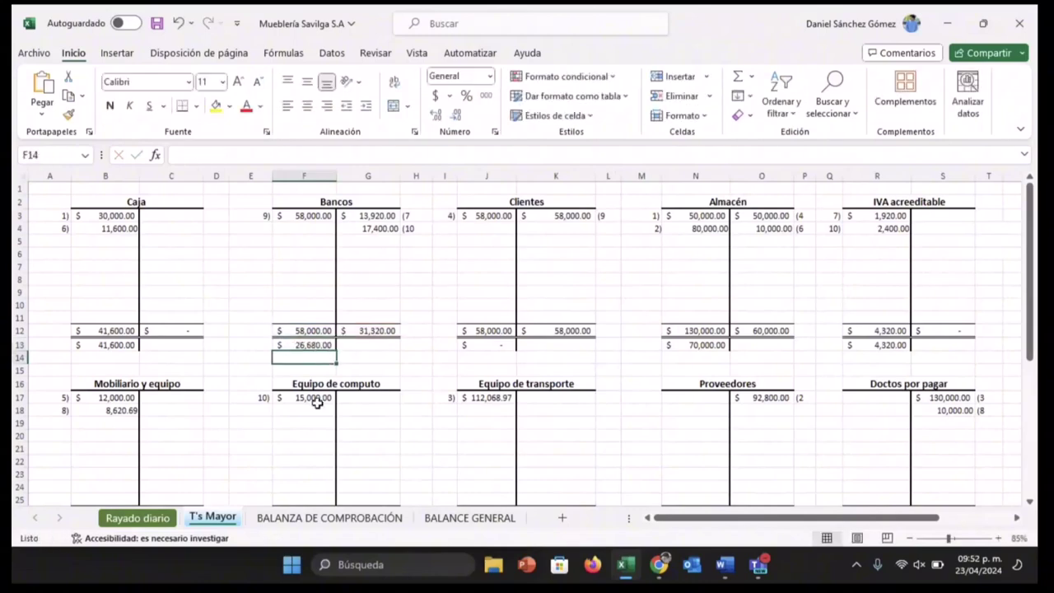
- Compare the Caja debit movement in BALANZA DE COMPROBACIÓN B4 with T's Mayor and inspect the Bancos debit total in F12
{"action": "left_click", "coordinate": [305, 517]}
{"action": "left_click", "coordinate": [228, 238]}
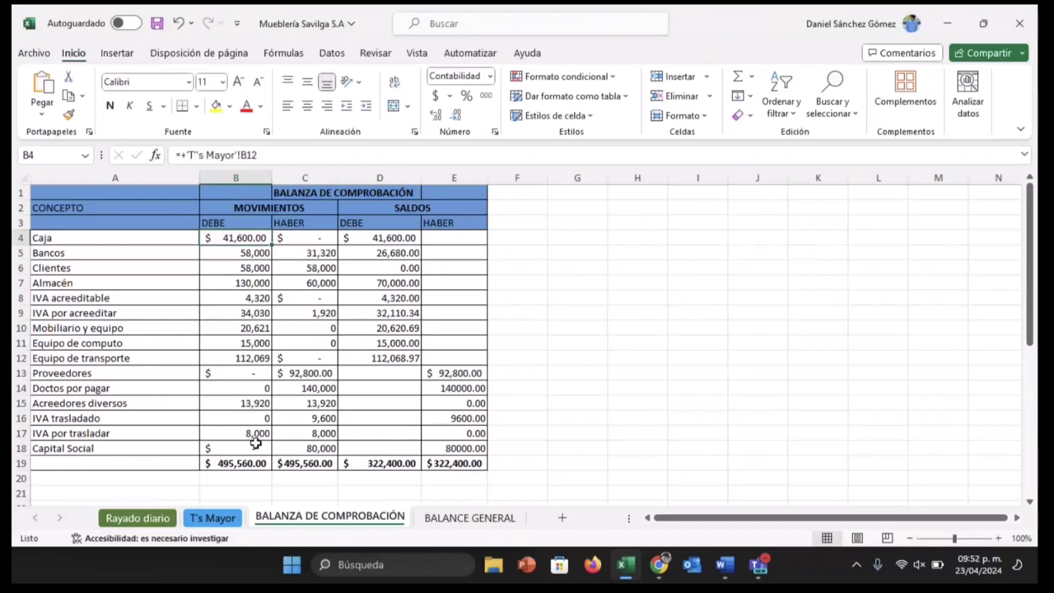
{"action": "left_click", "coordinate": [216, 518]}
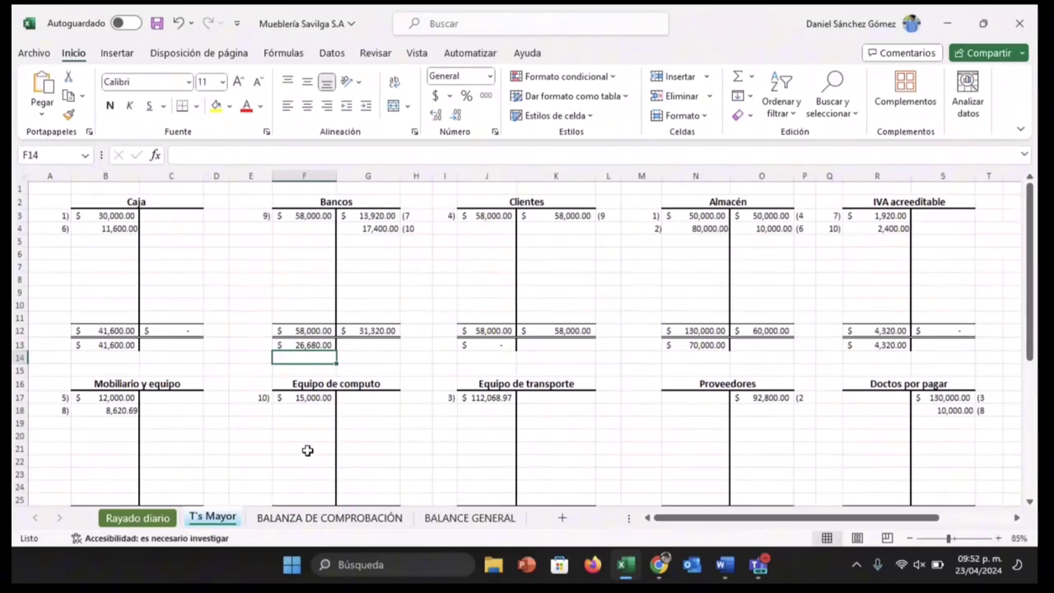
{"action": "left_click", "coordinate": [309, 519]}
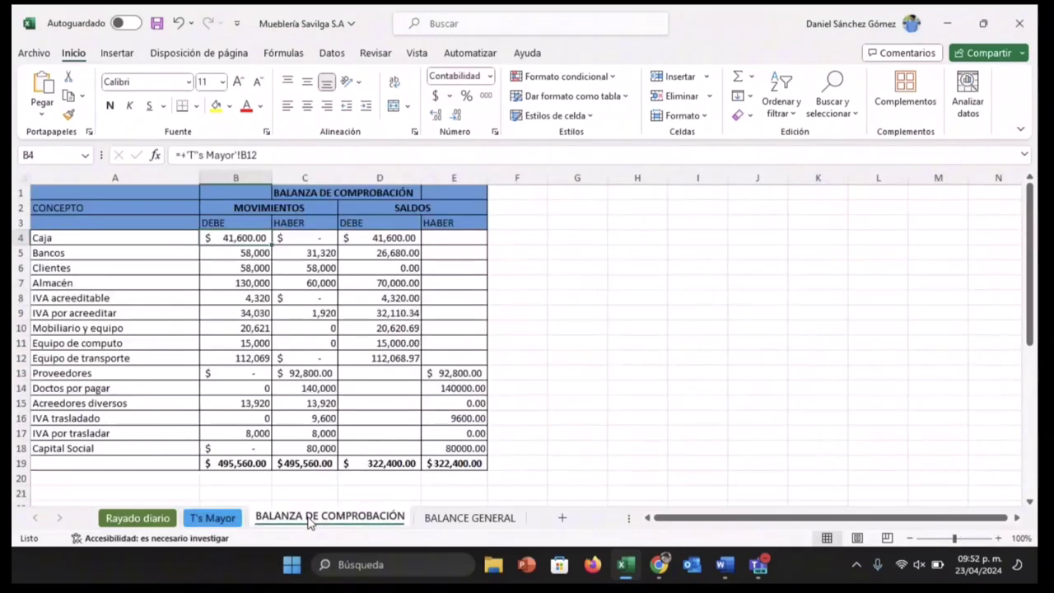
{"action": "left_click", "coordinate": [219, 520]}
{"action": "left_click", "coordinate": [314, 337]}
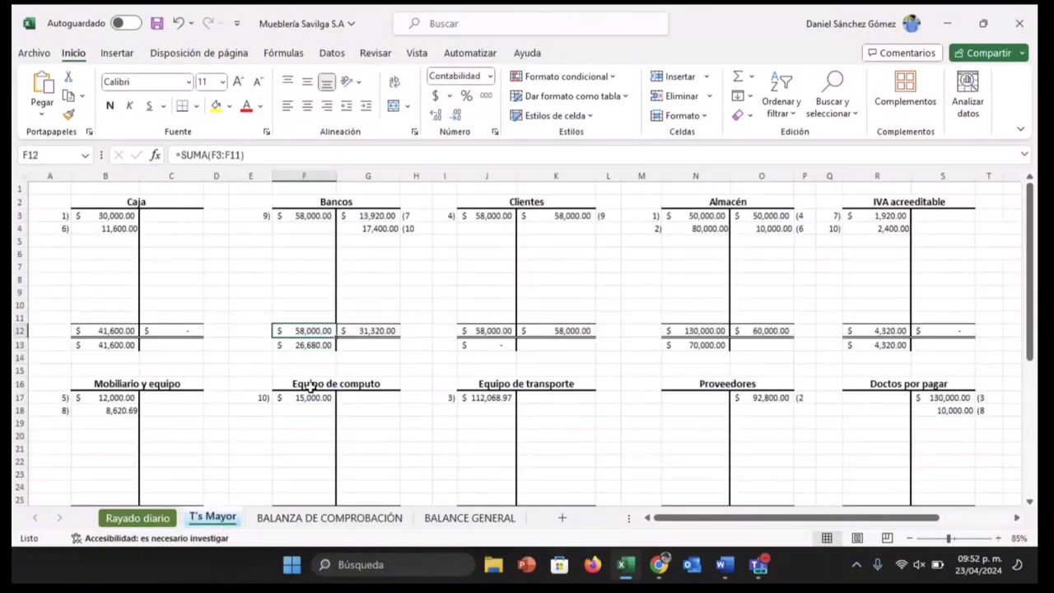
- Compare the Bancos debit balance in BALANZA DE COMPROBACIÓN D5 with the Bancos T account in T's Mayor
{"action": "left_click", "coordinate": [320, 519]}
{"action": "left_click", "coordinate": [219, 522]}
{"action": "left_click", "coordinate": [279, 522]}
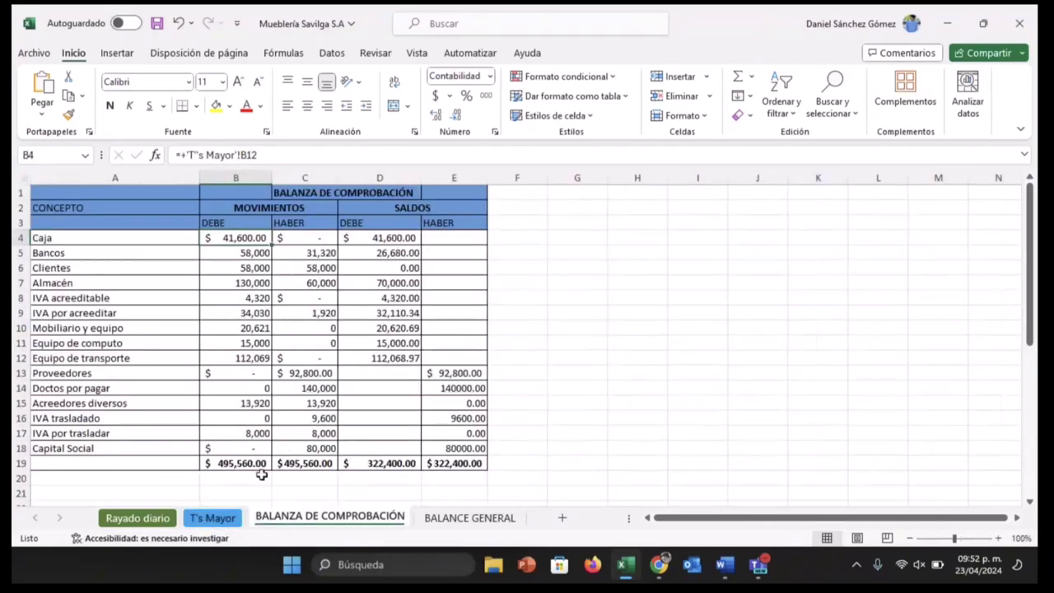
{"action": "left_click", "coordinate": [215, 518]}
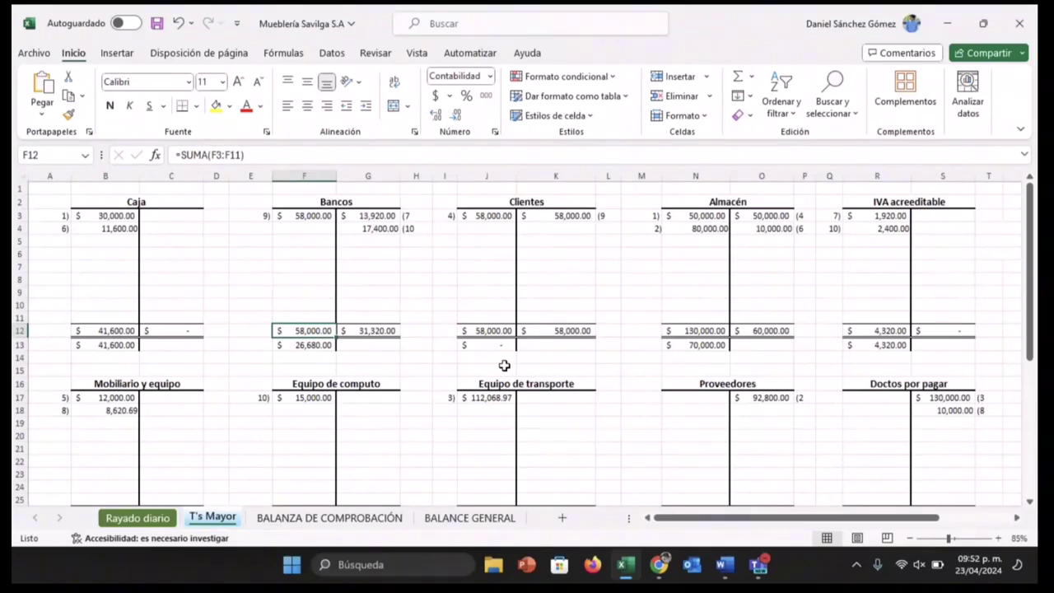
{"action": "left_click", "coordinate": [303, 520]}
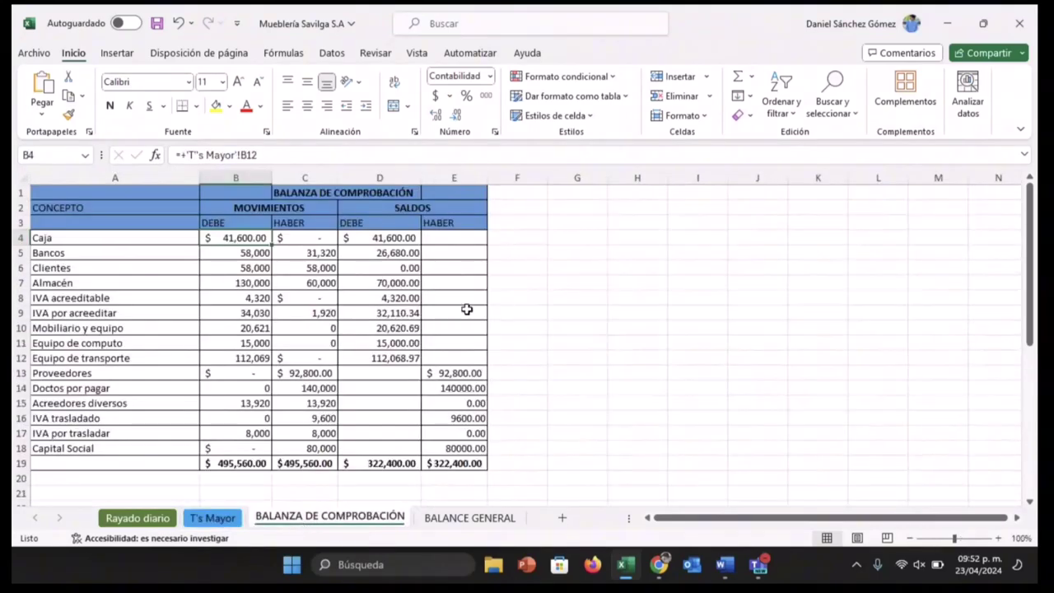
{"action": "left_click", "coordinate": [387, 252]}
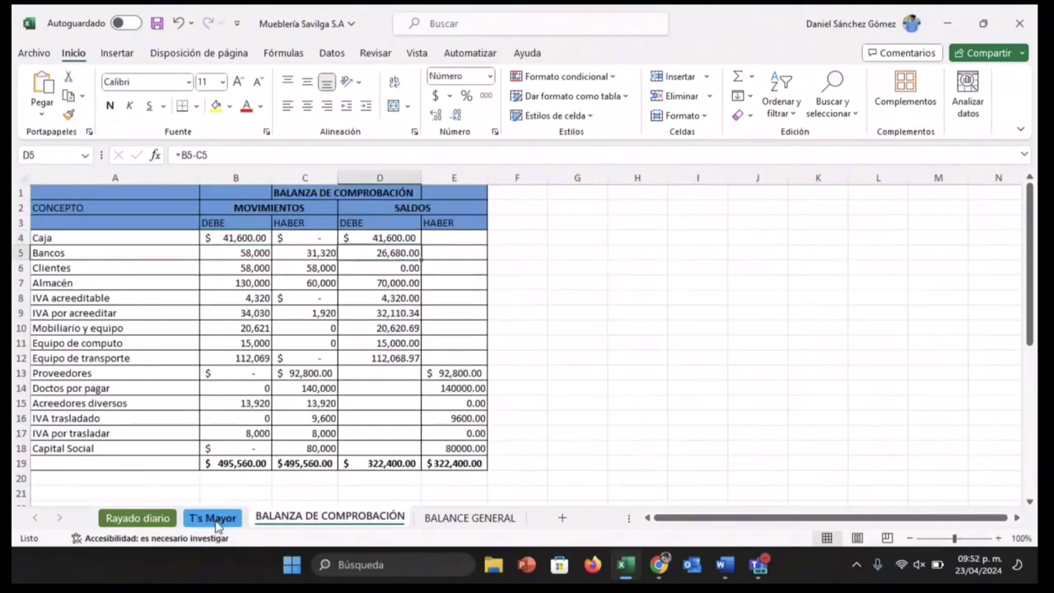
{"action": "left_click", "coordinate": [214, 519]}
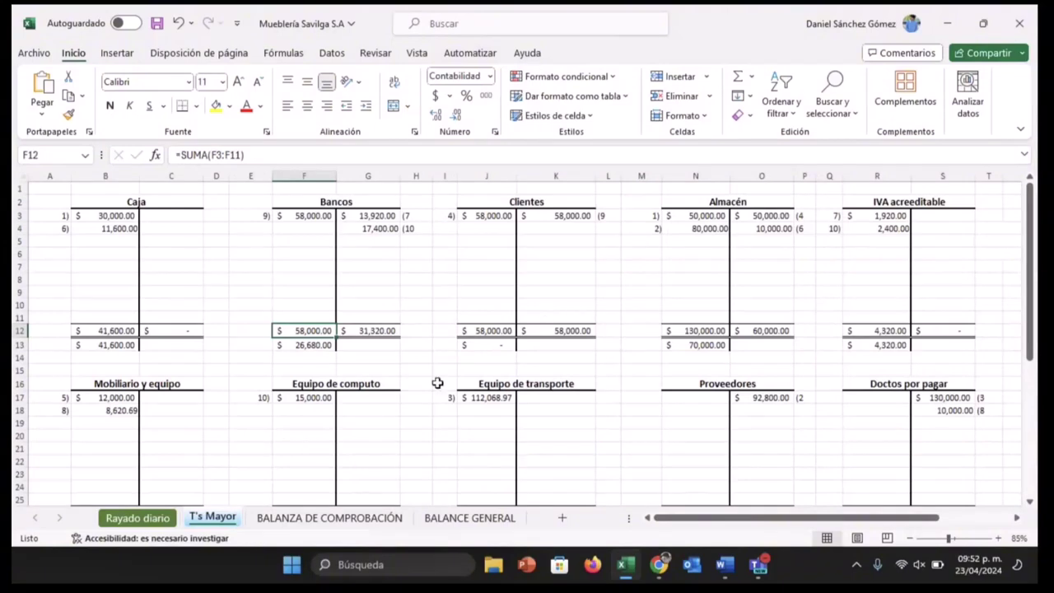
{"action": "left_click", "coordinate": [300, 519]}
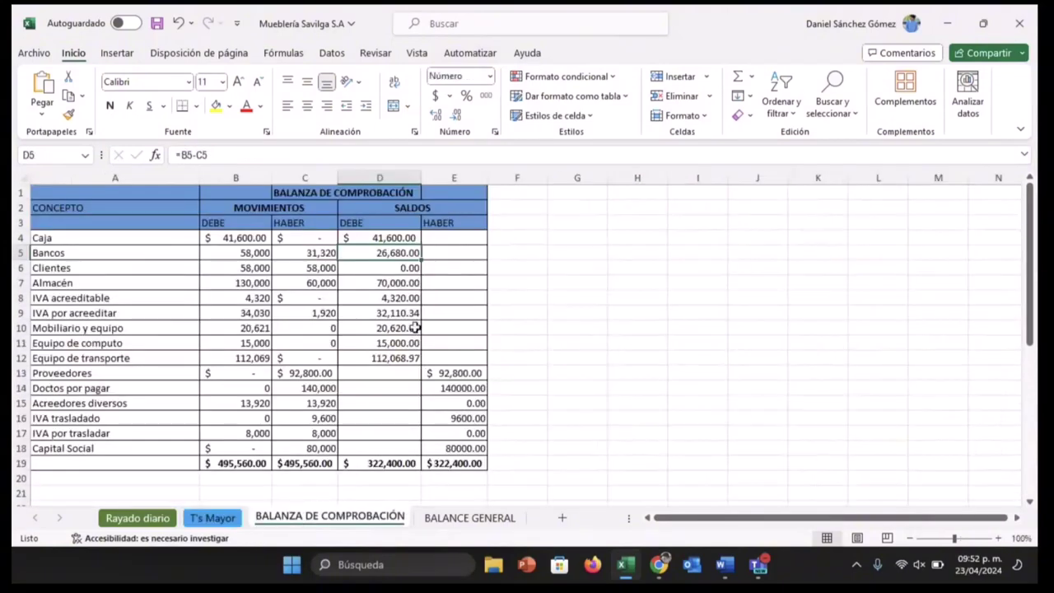
- Review the movement formulas linked to T's Mayor in BALANZA DE COMPROBACIÓN, from Clientes in row 6 to Proveedores in row 13
{"action": "left_click", "coordinate": [326, 270]}
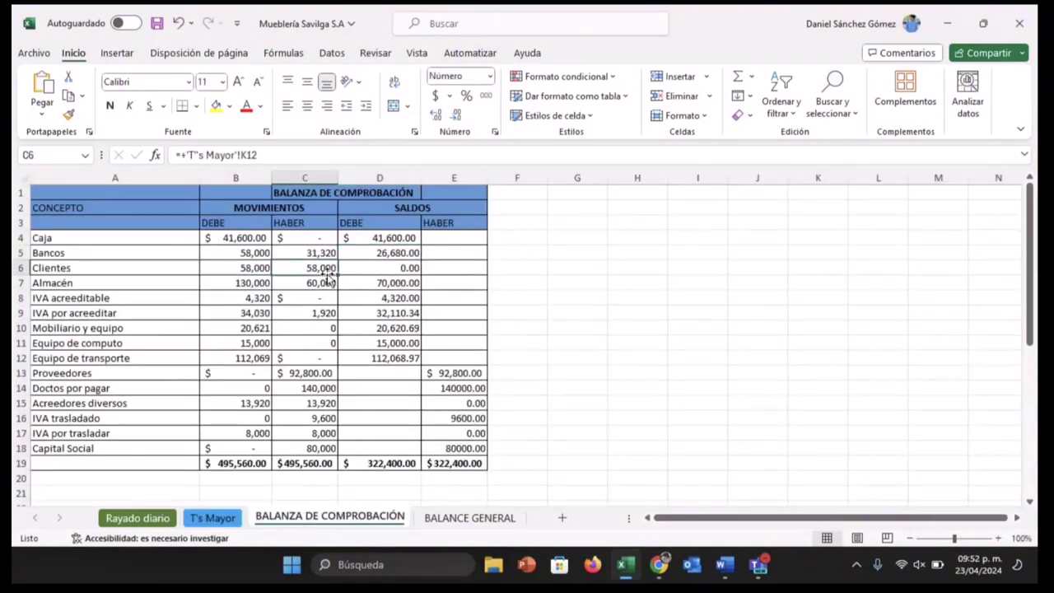
{"action": "key", "text": "Down"}
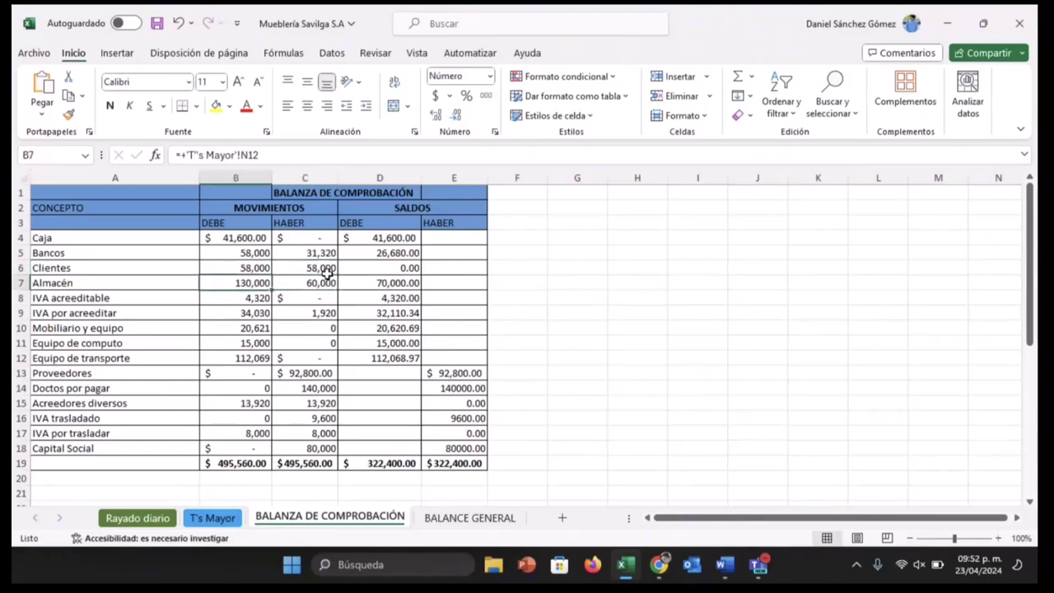
{"action": "key", "text": "Down"}
{"action": "key", "text": "Down"}
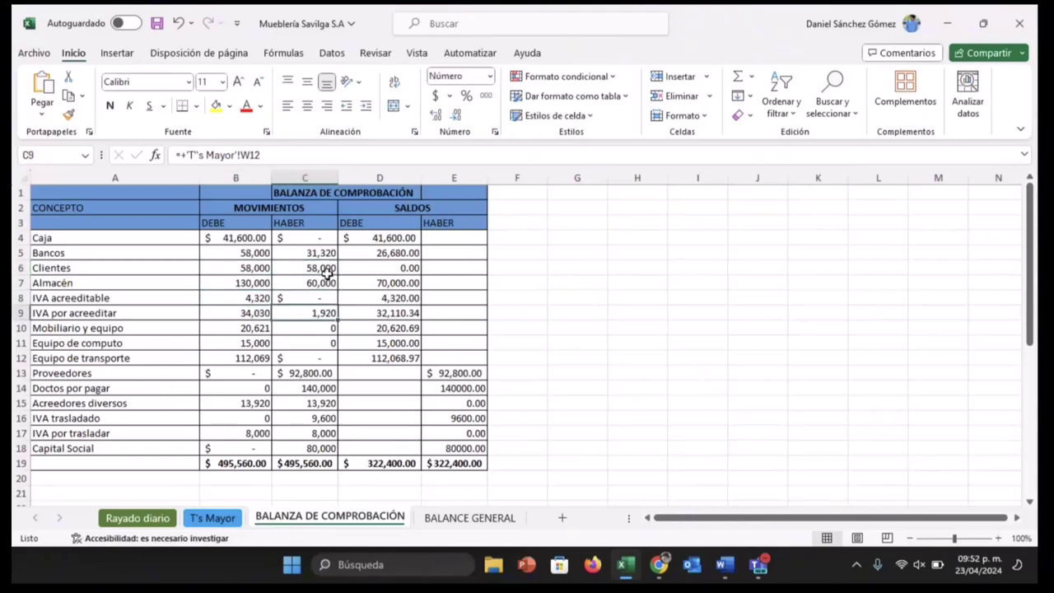
{"action": "key", "text": "Down"}
{"action": "key", "text": "Left"}
{"action": "key", "text": "Left"}
{"action": "key", "text": "Right"}
{"action": "key", "text": "Right"}
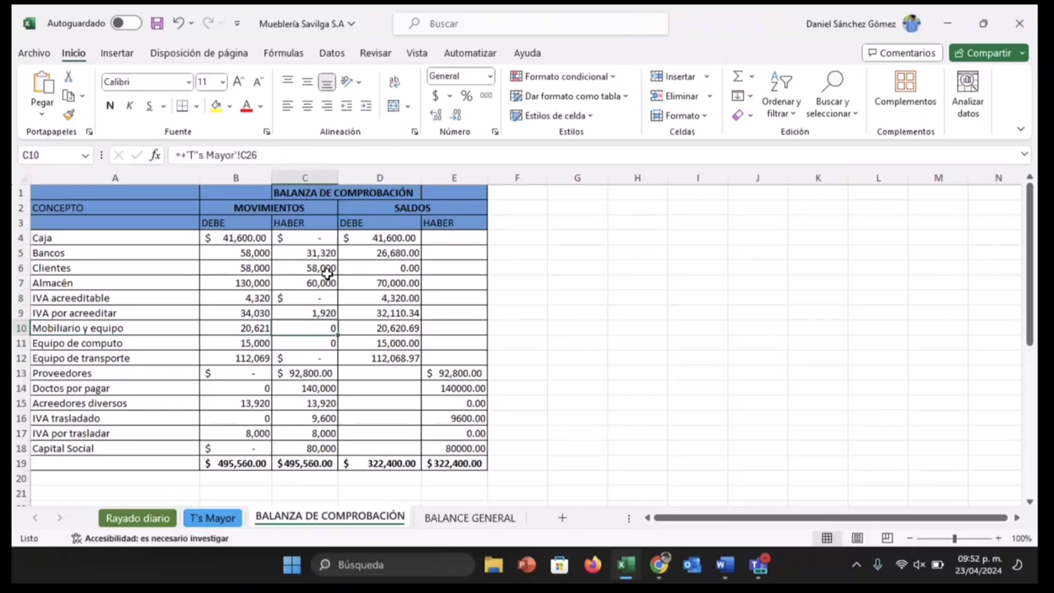
{"action": "key", "text": "Left"}
{"action": "key", "text": "Down"}
{"action": "key", "text": "Down"}
{"action": "key", "text": "Down"}
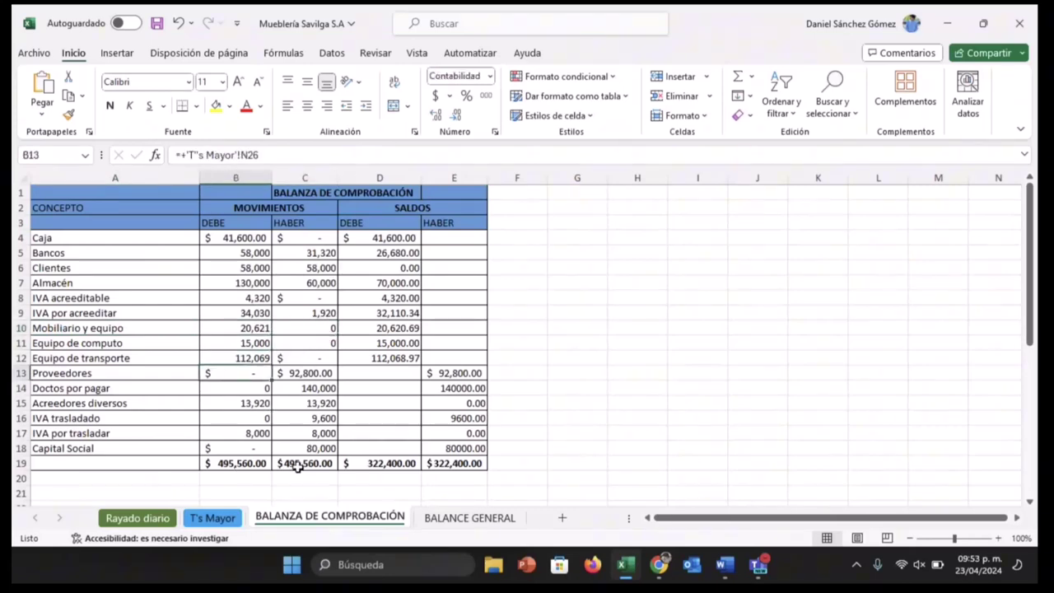
- Inspect the SUMA formulas in row 19 of BALANZA DE COMPROBACIÓN for the movement and balance columns, B through E
{"action": "left_click", "coordinate": [247, 465]}
{"action": "double_click", "coordinate": [247, 465]}
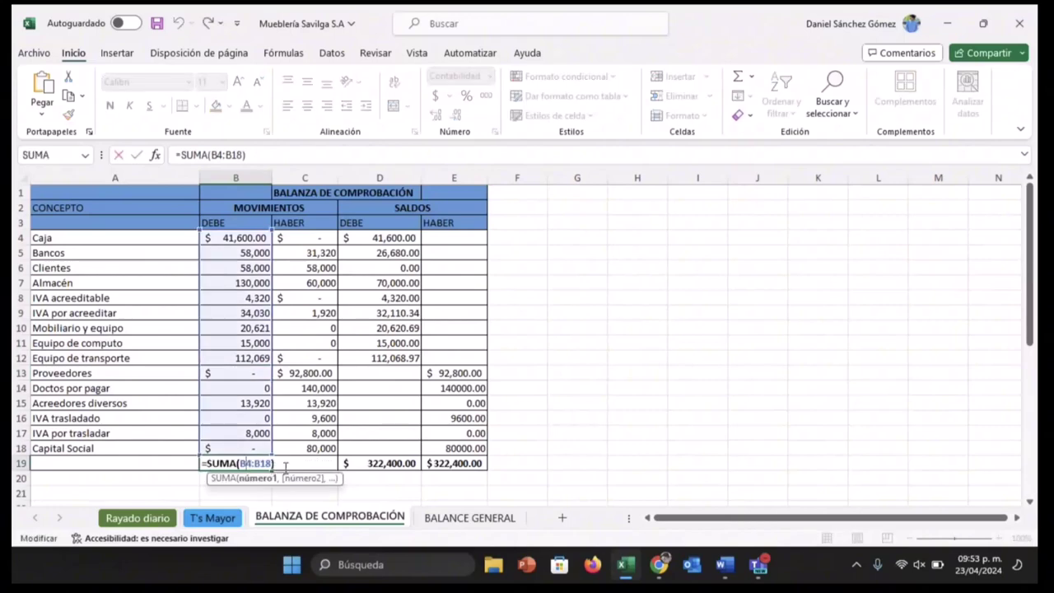
{"action": "key", "text": "Return"}
{"action": "left_click", "coordinate": [284, 465]}
{"action": "key", "text": "Right"}
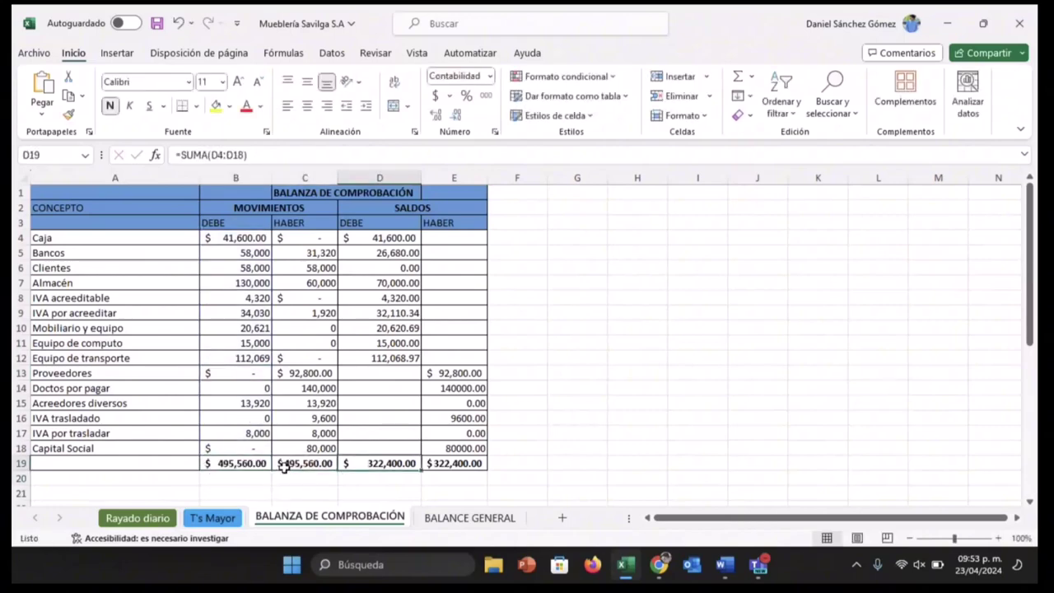
{"action": "key", "text": "Right"}
{"action": "key", "text": "Left"}
{"action": "key", "text": "Right"}
{"action": "key", "text": "Left"}
{"action": "key", "text": "Right"}
{"action": "key", "text": "Left"}
{"action": "key", "text": "Right"}
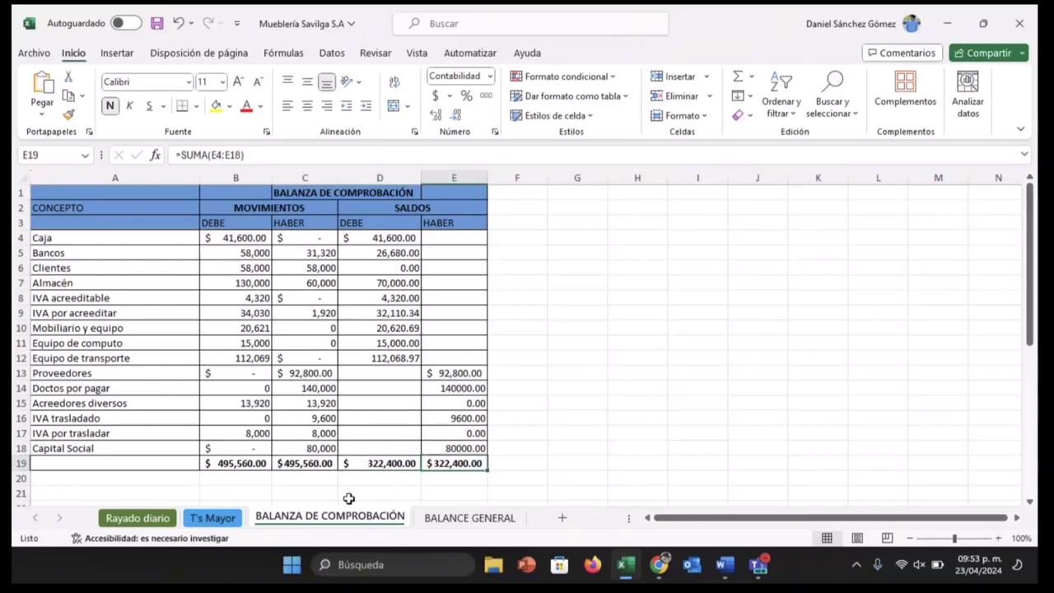
- Compare BALANCE GENERAL with BALANZA DE COMPROBACIÓN, tracing the CAJA amount in C4 to its source sheet
{"action": "left_click", "coordinate": [425, 524]}
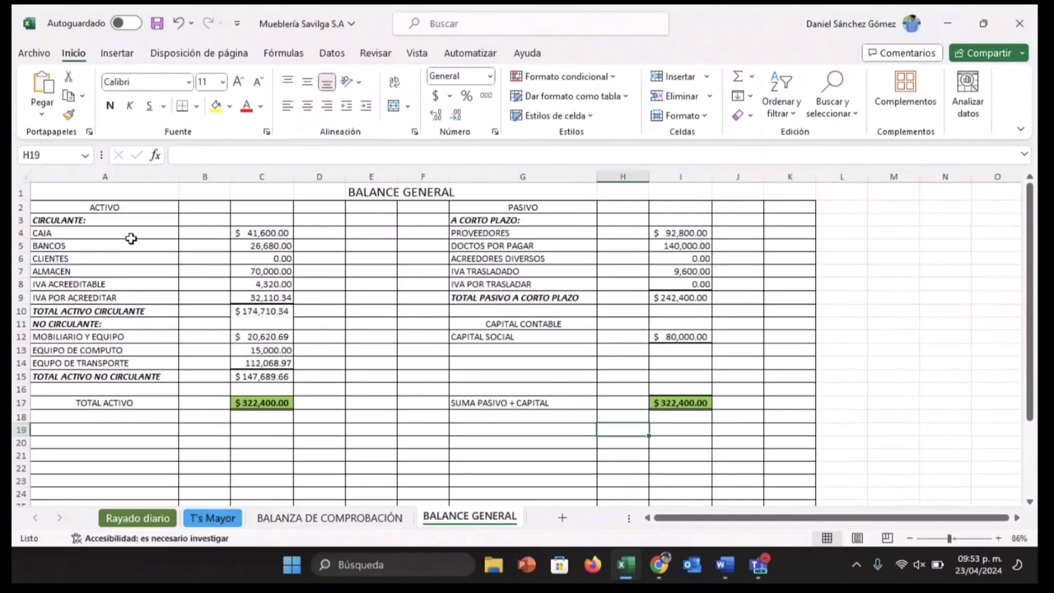
{"action": "left_click", "coordinate": [353, 527]}
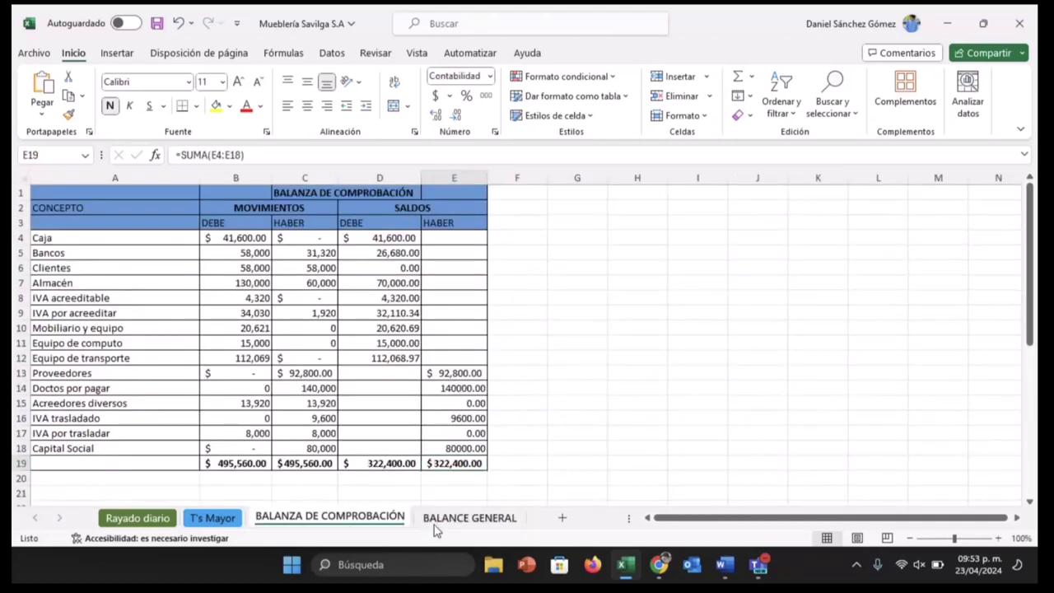
{"action": "left_click", "coordinate": [434, 524]}
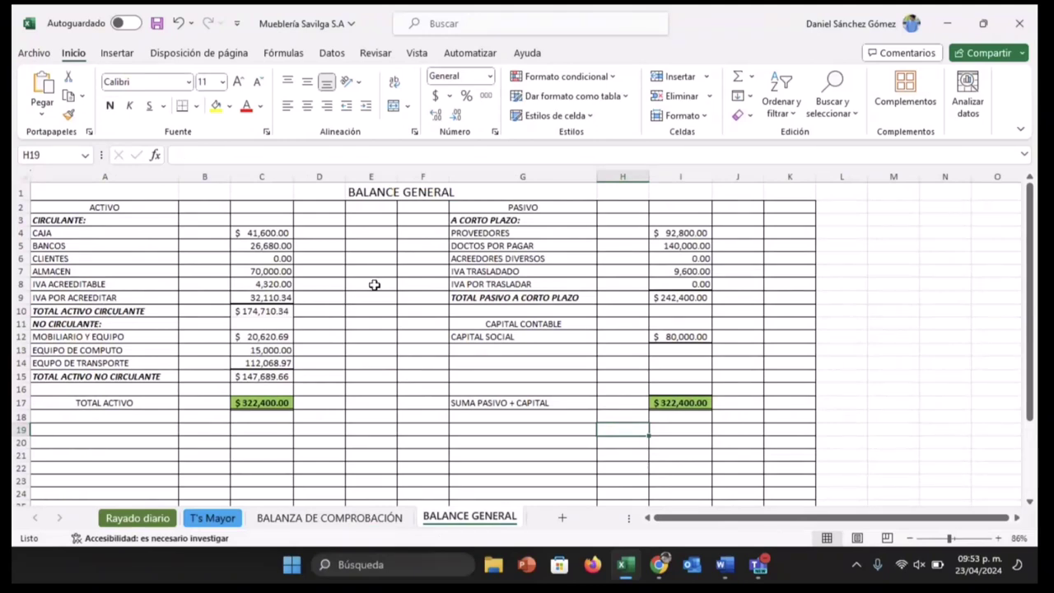
{"action": "left_click", "coordinate": [269, 235]}
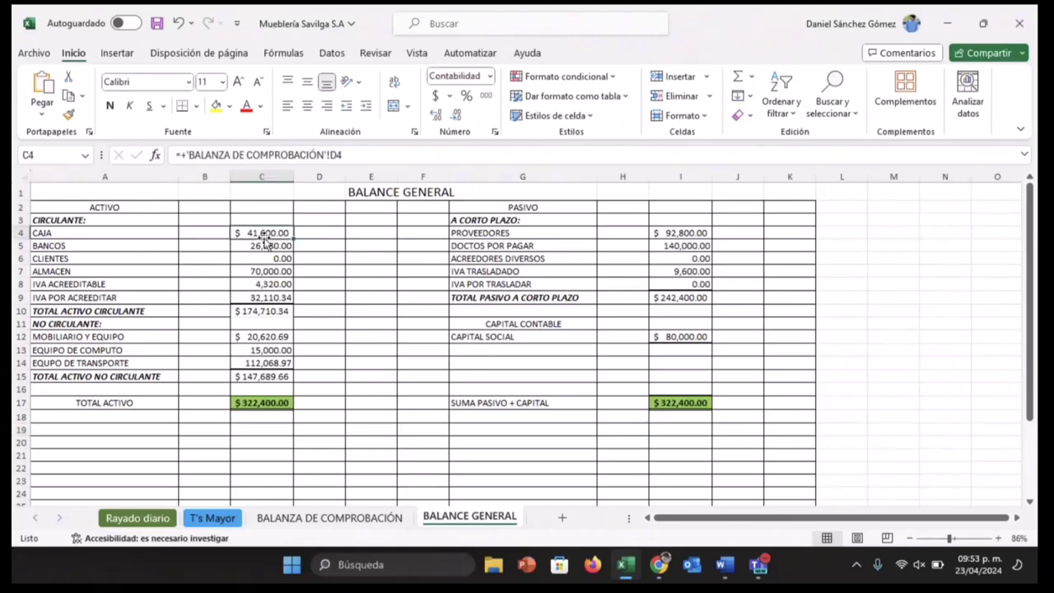
{"action": "left_click", "coordinate": [356, 518]}
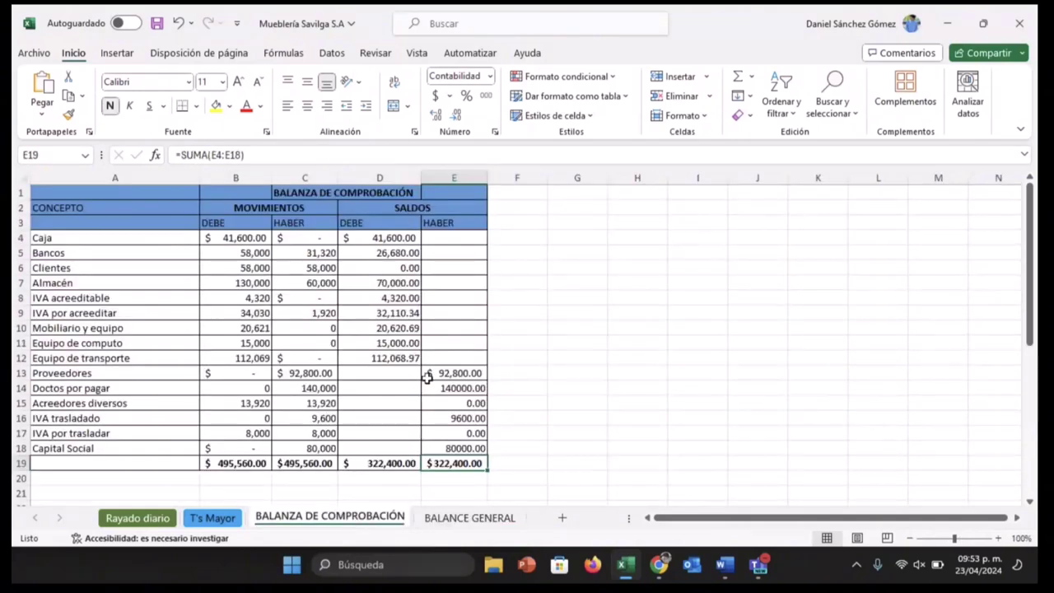
- Review the debit balance formulas in BALANZA DE COMPROBACIÓN, from Caja in D4 to IVA acreeditable in D8
{"action": "left_click", "coordinate": [385, 241]}
{"action": "key", "text": "Down"}
{"action": "key", "text": "Down"}
{"action": "key", "text": "Down"}
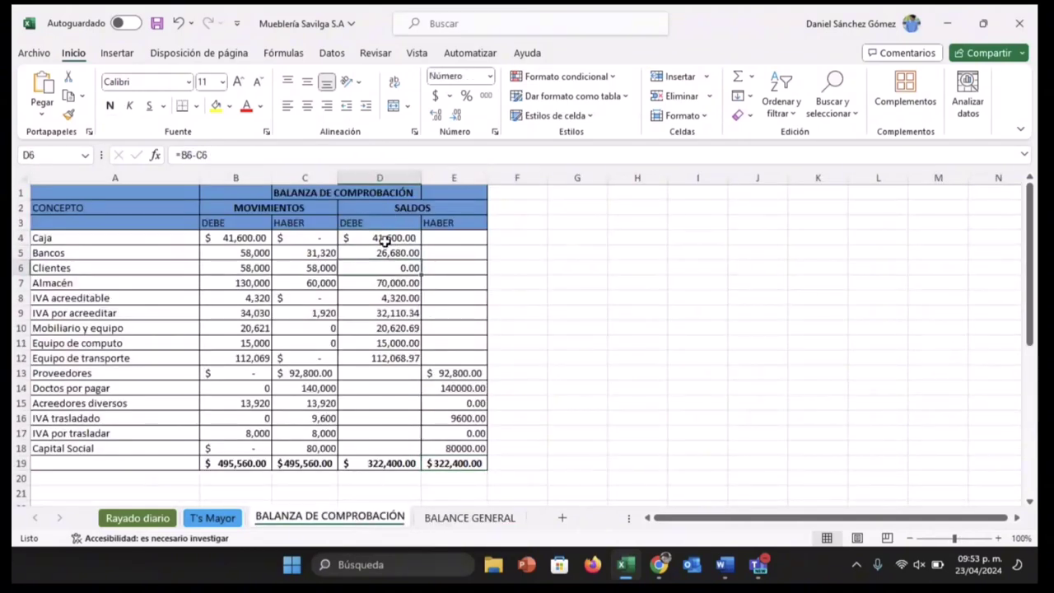
{"action": "key", "text": "Down"}
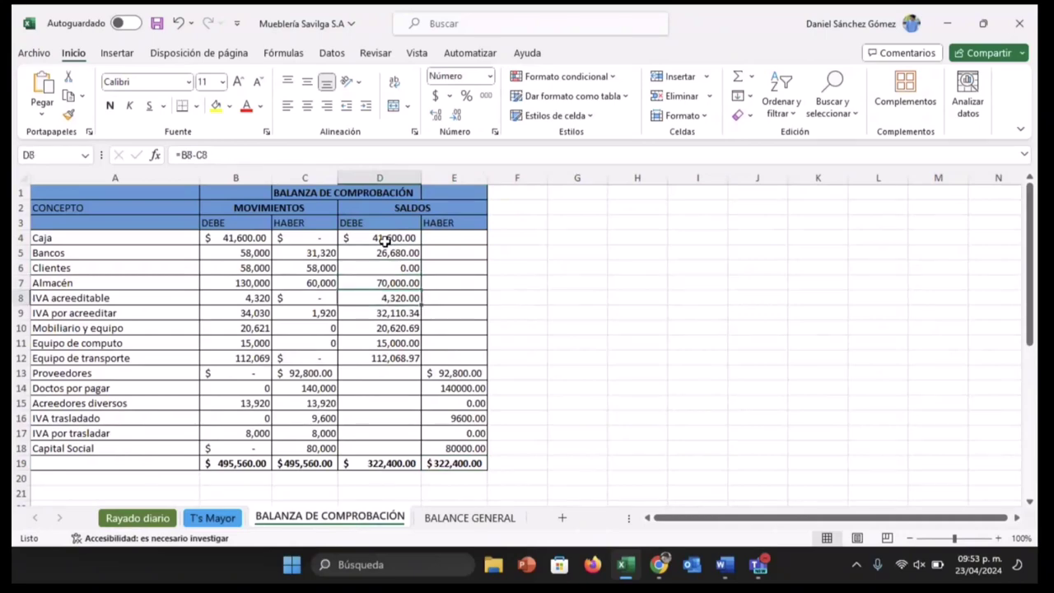
{"action": "key", "text": "Up"}
{"action": "key", "text": "Down"}
- Compare the circulante accounts listed in BALANCE GENERAL with the debit balances in BALANZA DE COMPROBACIÓN
{"action": "left_click", "coordinate": [461, 520]}
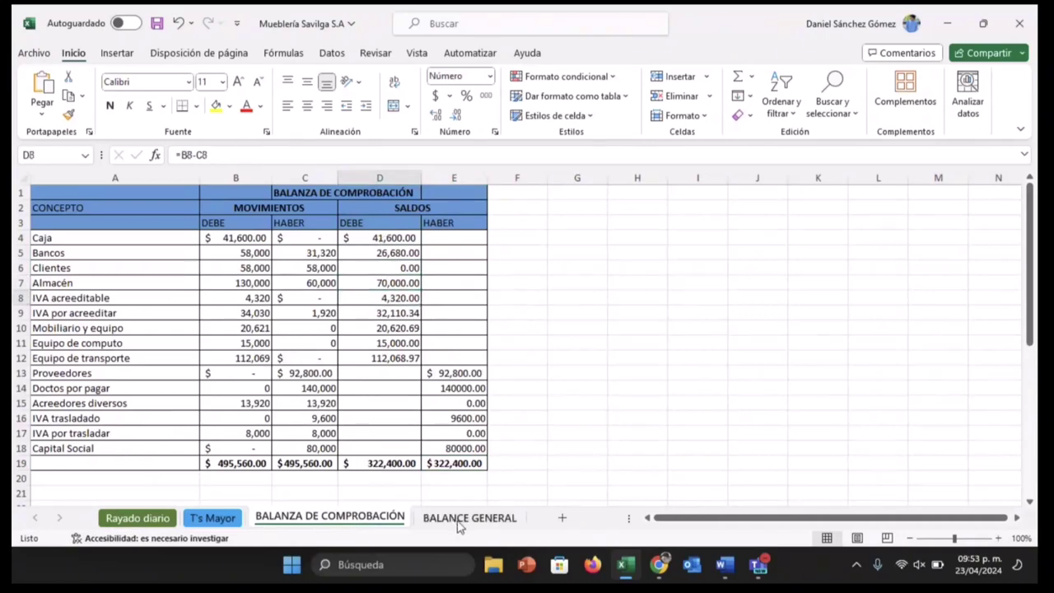
{"action": "left_click", "coordinate": [369, 520]}
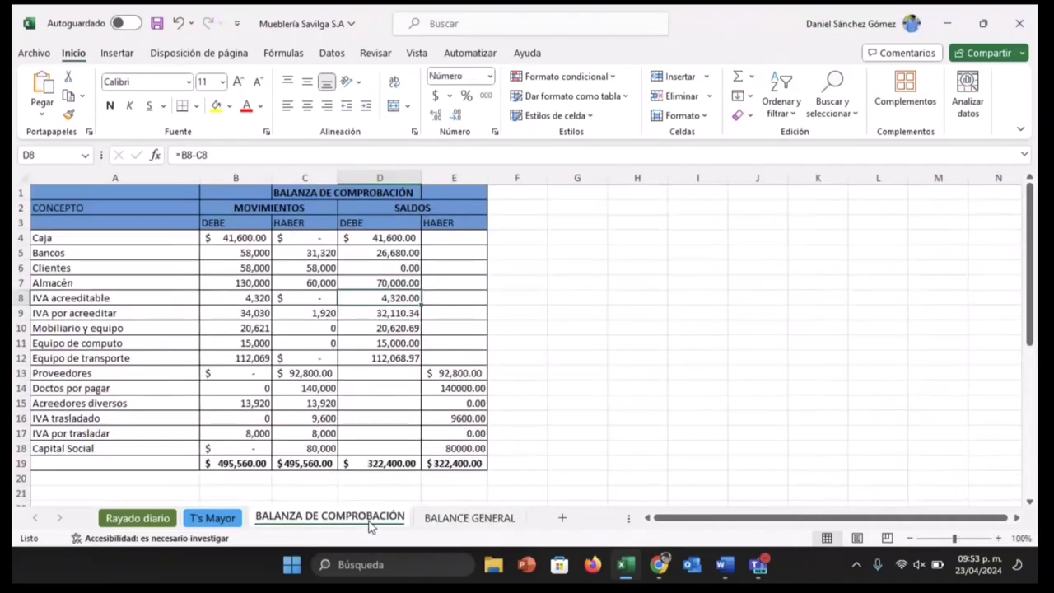
{"action": "left_click", "coordinate": [428, 520]}
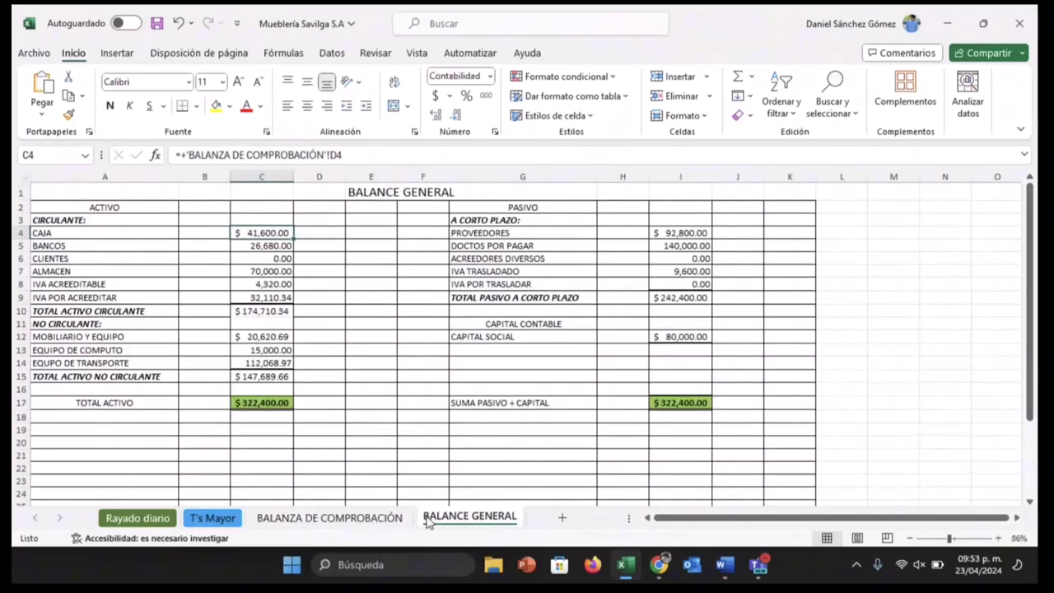
{"action": "left_click", "coordinate": [367, 521]}
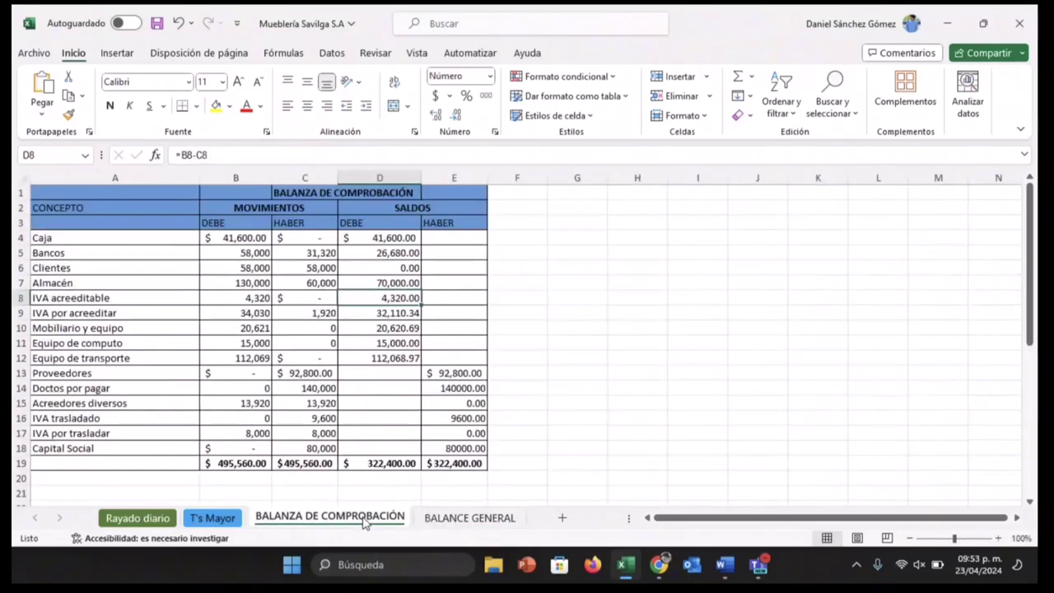
{"action": "left_click", "coordinate": [436, 523]}
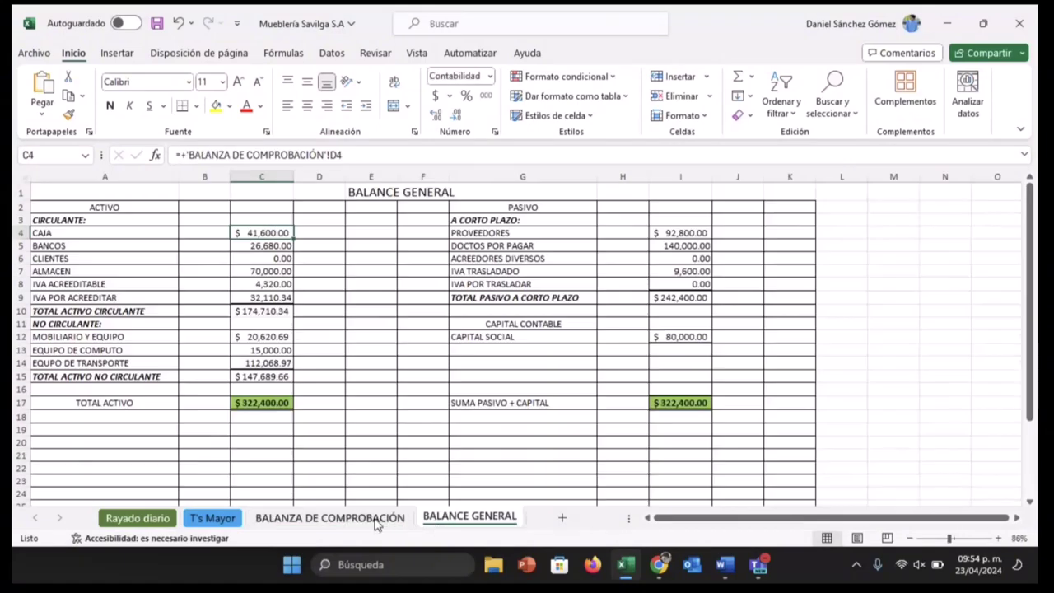
- Trace the BALANCE GENERAL amounts from BANCOS in C5 to IVA POR ACREEDITAR in C9 back to BALANZA DE COMPROBACIÓN
{"action": "key", "text": "Down"}
{"action": "key", "text": "Down"}
{"action": "key", "text": "Down"}
{"action": "key", "text": "Down"}
{"action": "key", "text": "Down"}
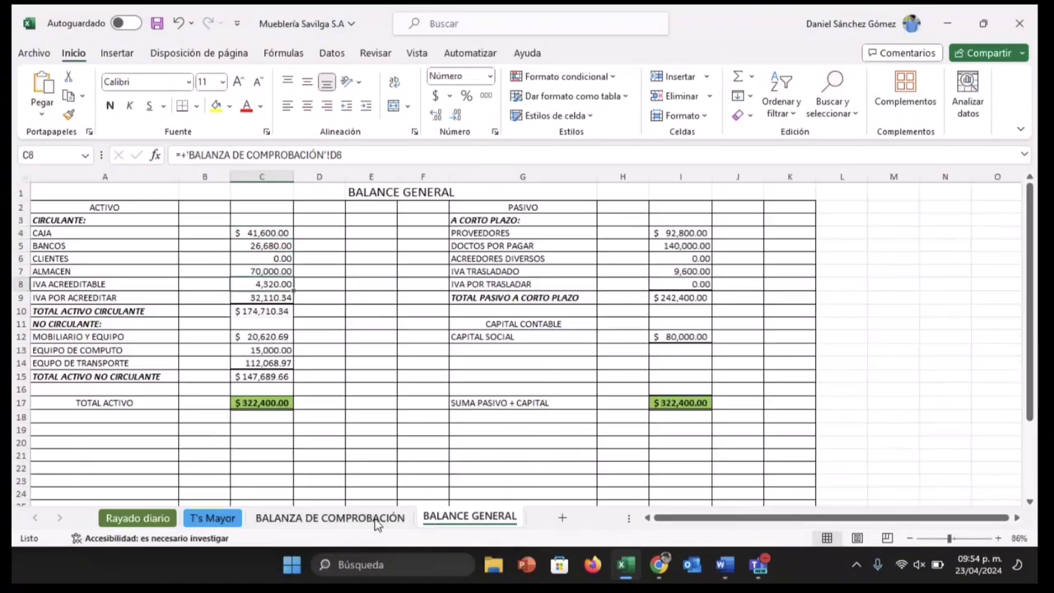
{"action": "left_click", "coordinate": [376, 522]}
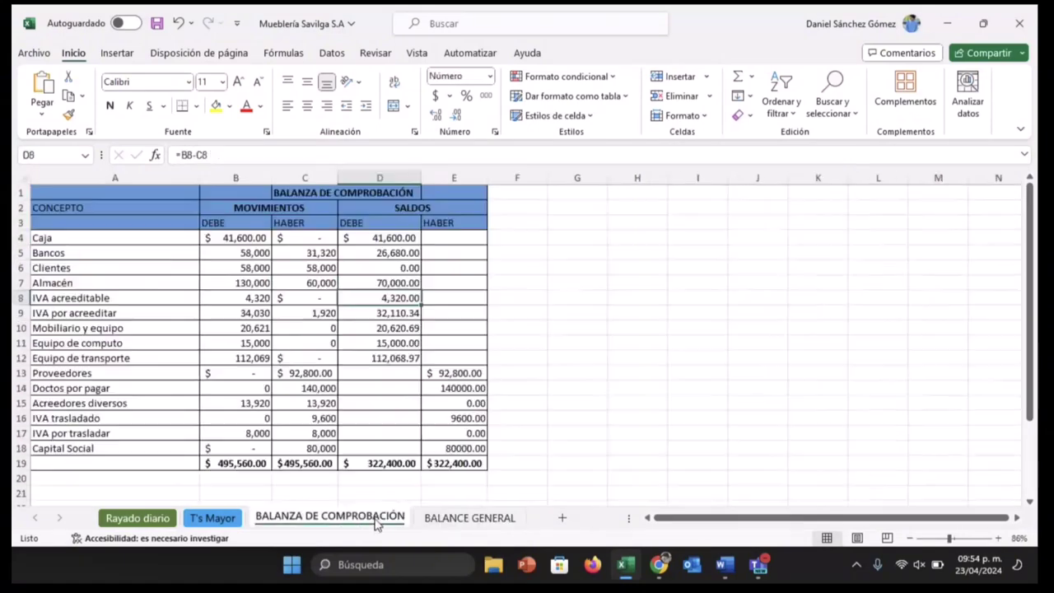
{"action": "left_click", "coordinate": [446, 522]}
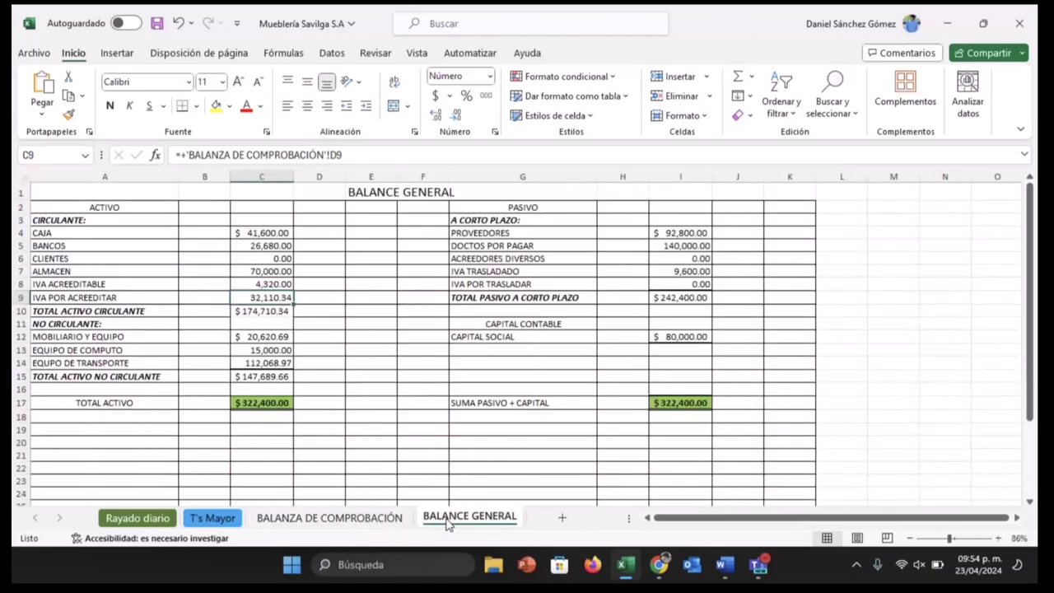
- Inspect the TOTAL ACTIVO CIRCULANTE formula in BALANCE GENERAL C10 and the cells it sums
{"action": "left_click", "coordinate": [258, 311]}
{"action": "double_click", "coordinate": [258, 311]}
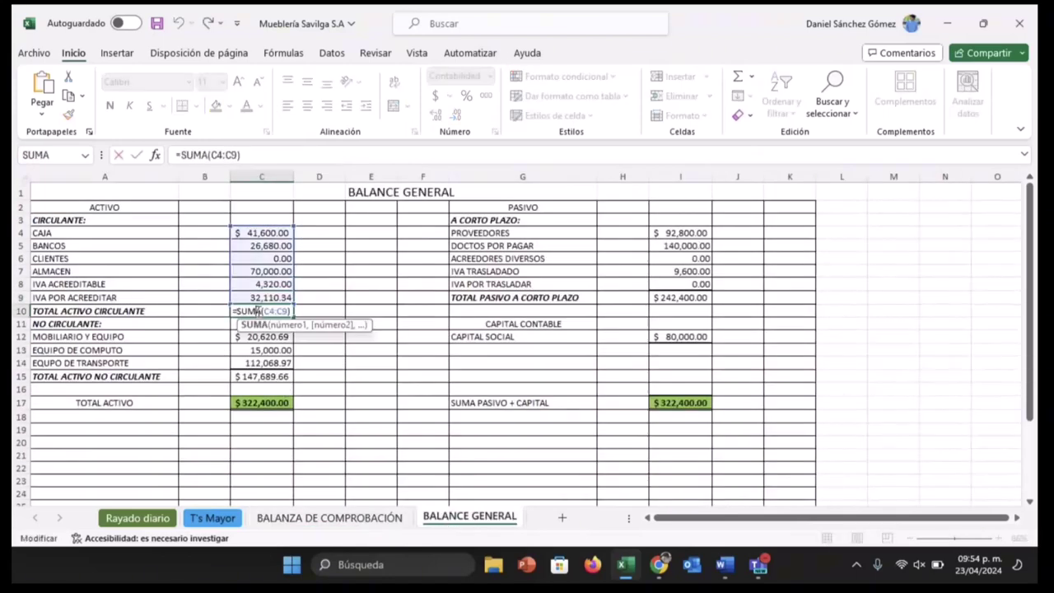
{"action": "key", "text": "Return"}
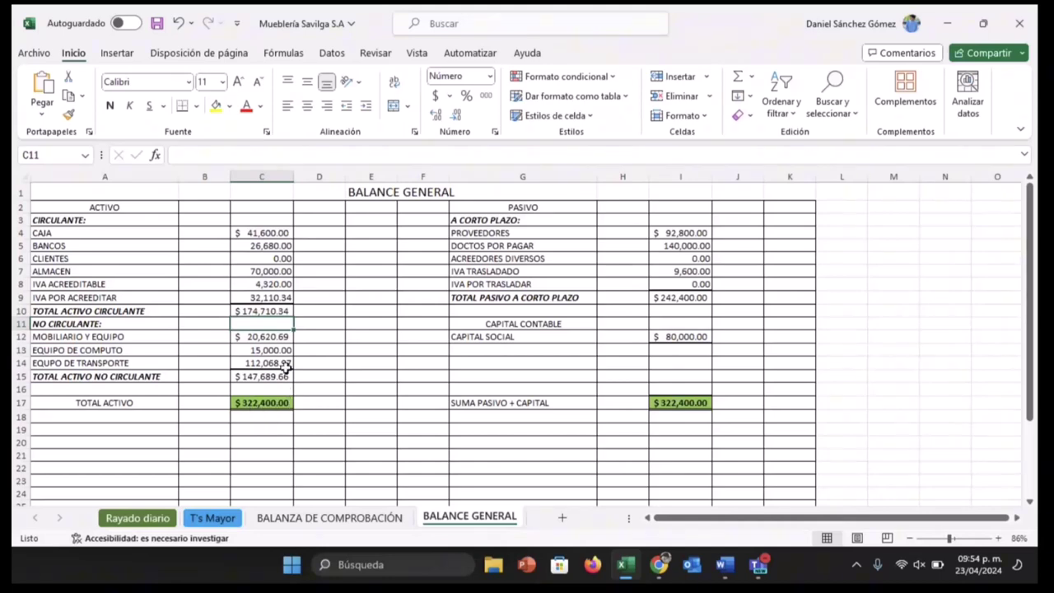
{"action": "left_click", "coordinate": [252, 313]}
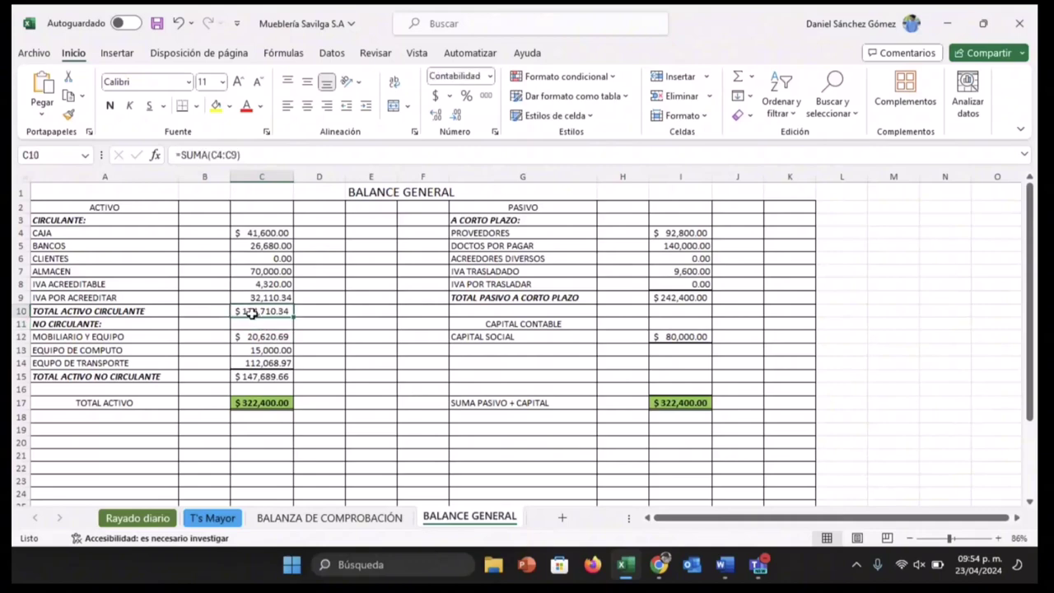
{"action": "key", "text": "Down"}
{"action": "key", "text": "Down"}
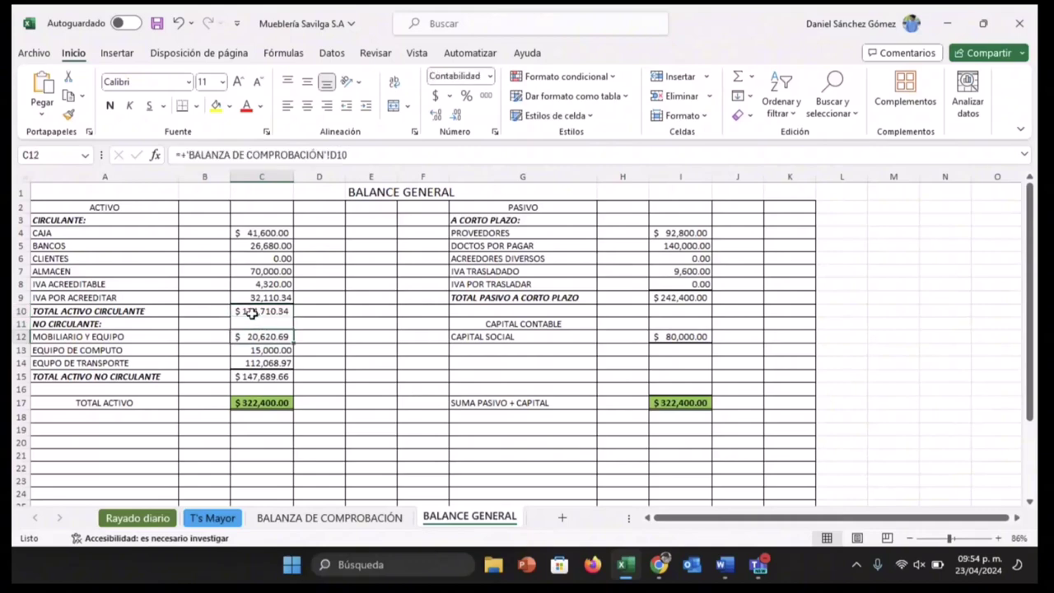
{"action": "key", "text": "Up"}
{"action": "key", "text": "Up"}
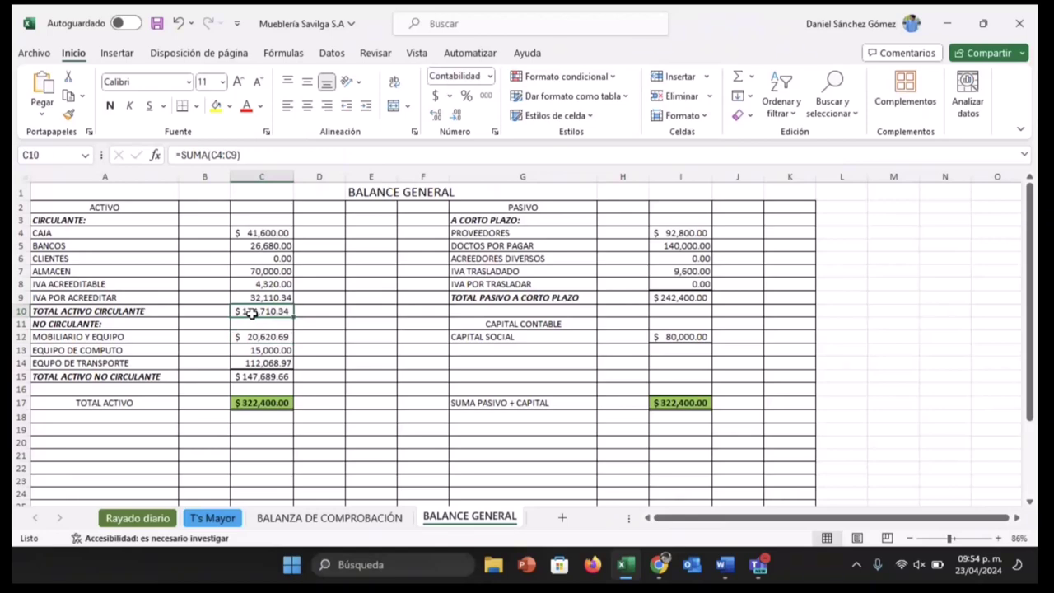
- Compare MOBILIARIO Y EQUIPO and EQUIPO DE COMPUTO in BALANCE GENERAL C12 and C13 with their balances in BALANZA DE COMPROBACIÓN
{"action": "left_click", "coordinate": [315, 518]}
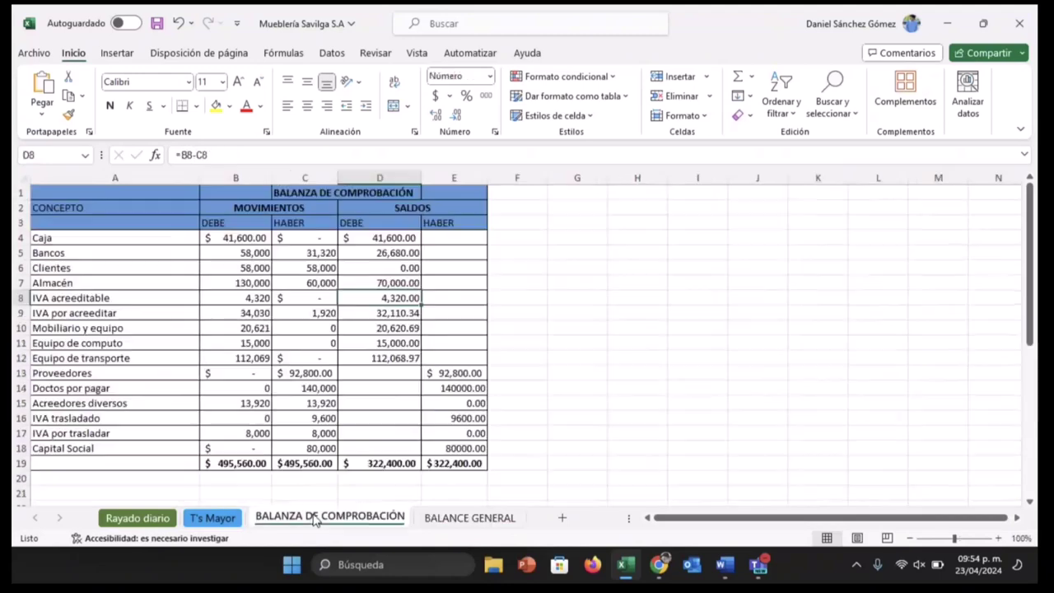
{"action": "left_click", "coordinate": [424, 519]}
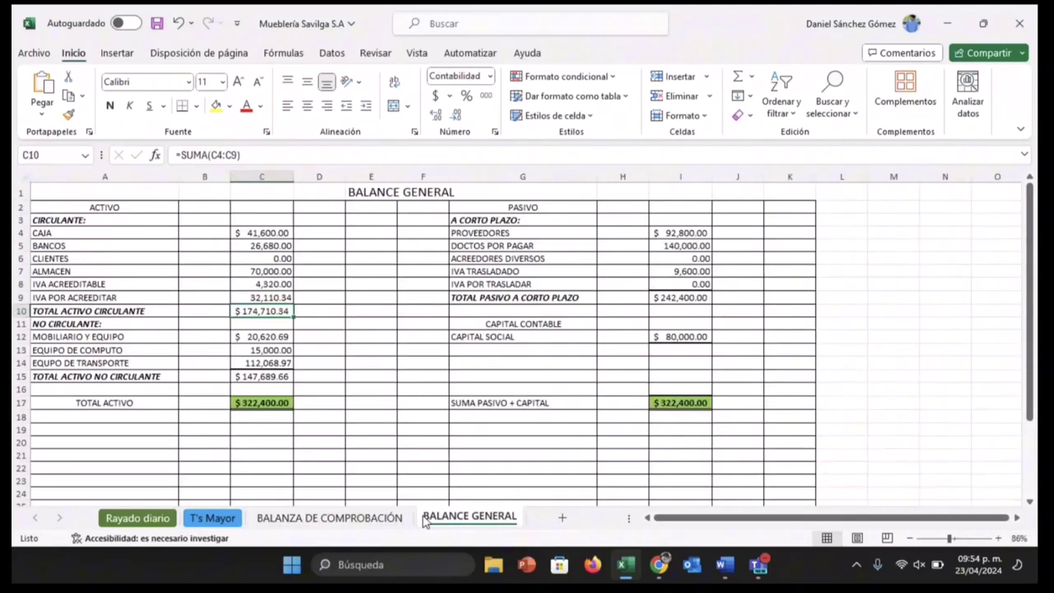
{"action": "key", "text": "Down"}
{"action": "key", "text": "Down"}
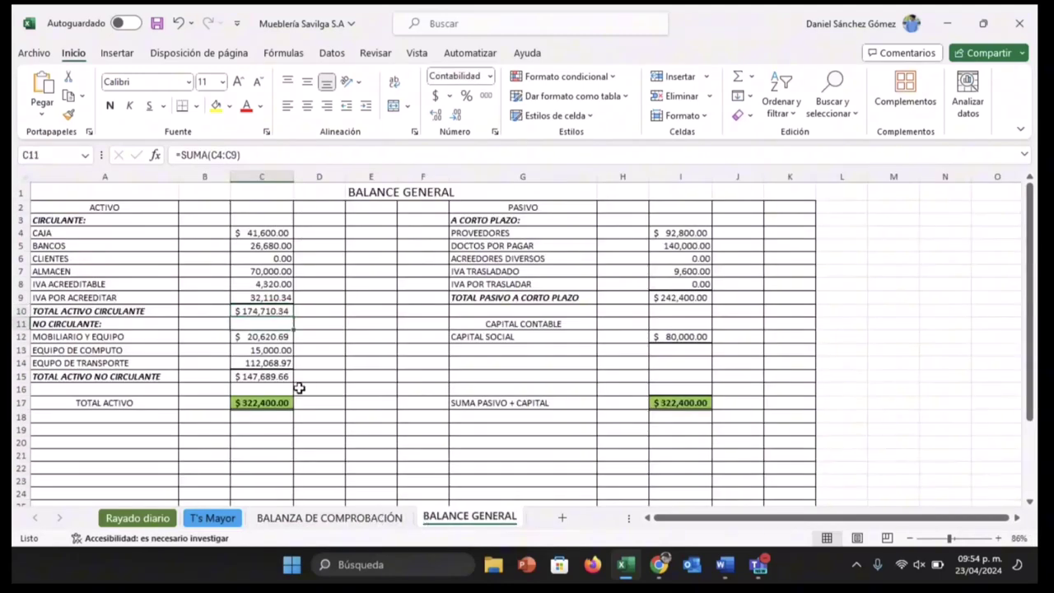
{"action": "left_click", "coordinate": [381, 518]}
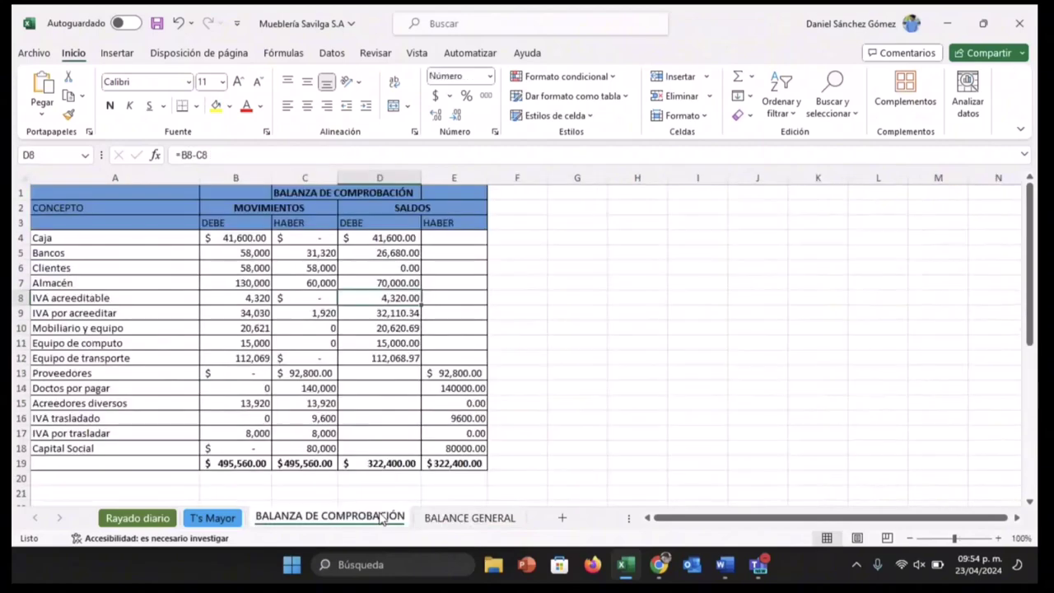
{"action": "left_click", "coordinate": [428, 518]}
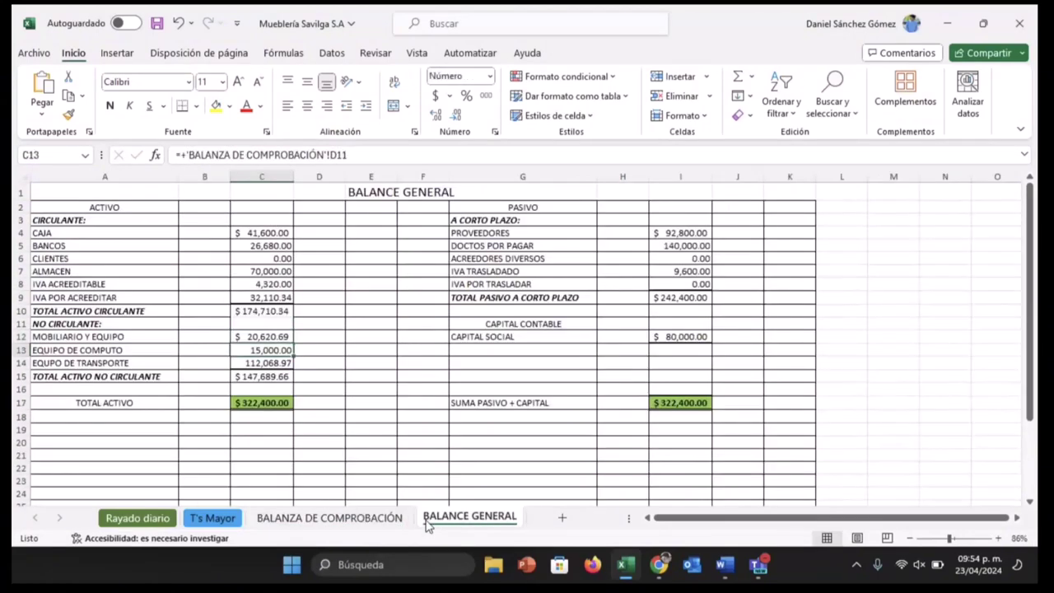
{"action": "left_click", "coordinate": [397, 521]}
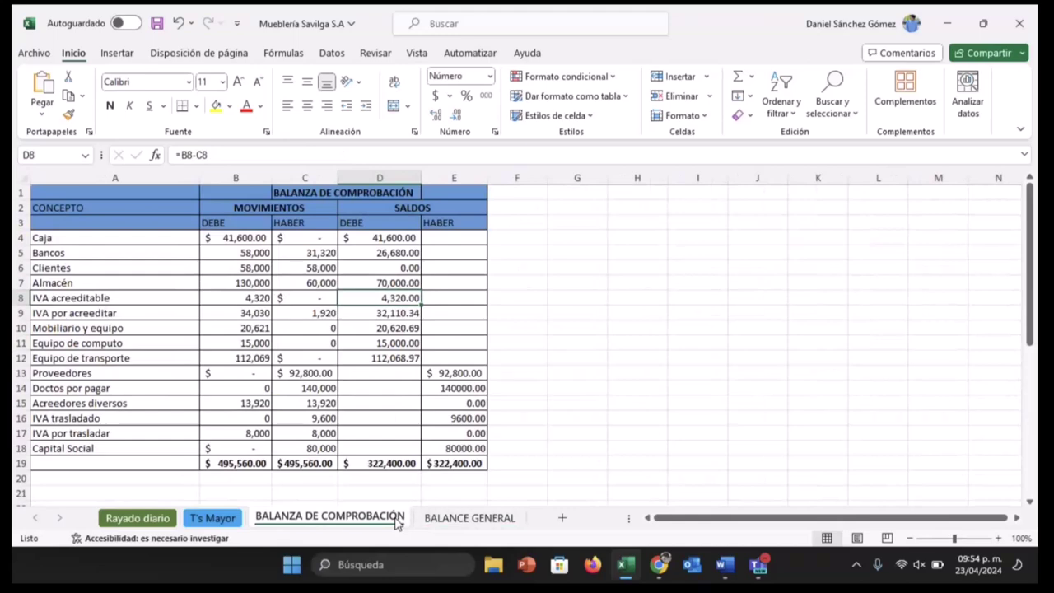
{"action": "left_click", "coordinate": [437, 519]}
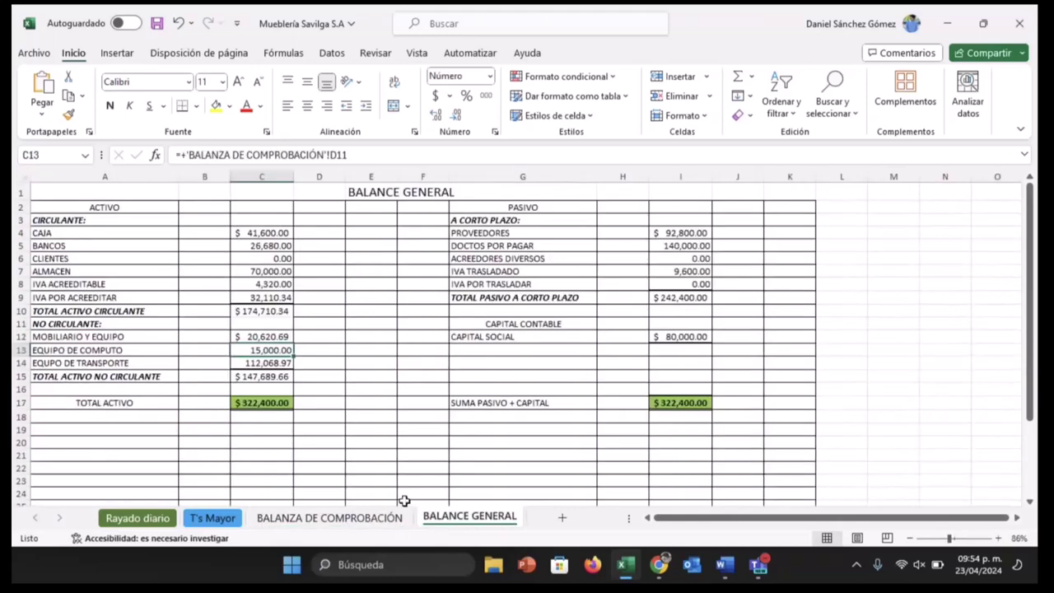
- Trace the EQUPO DE TRANSPORTE amount in BALANCE GENERAL C14 to its debit balance in BALANZA DE COMPROBACIÓN
{"action": "left_click", "coordinate": [263, 365]}
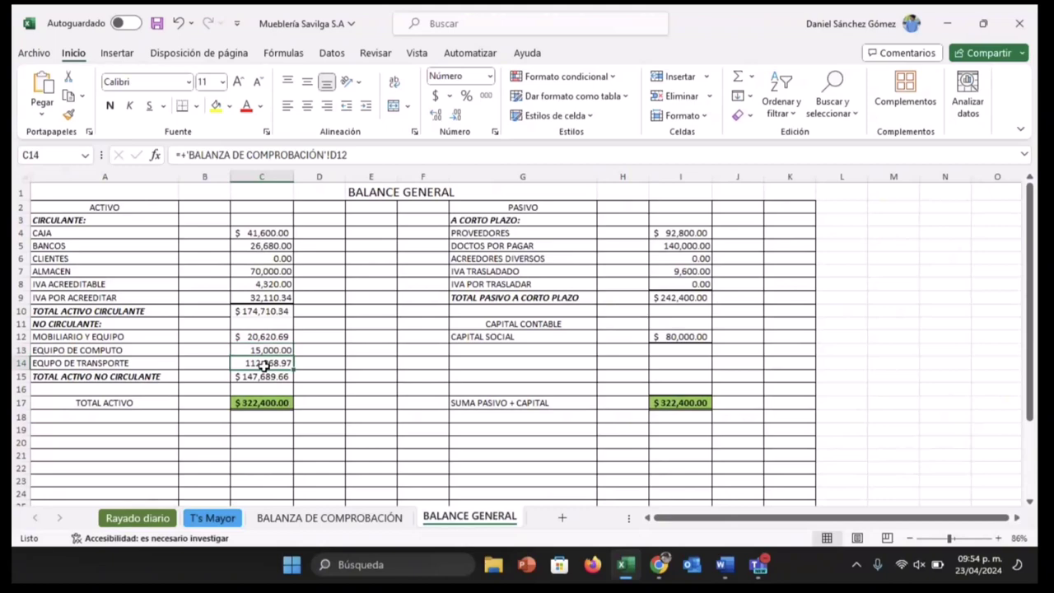
{"action": "left_click", "coordinate": [387, 520]}
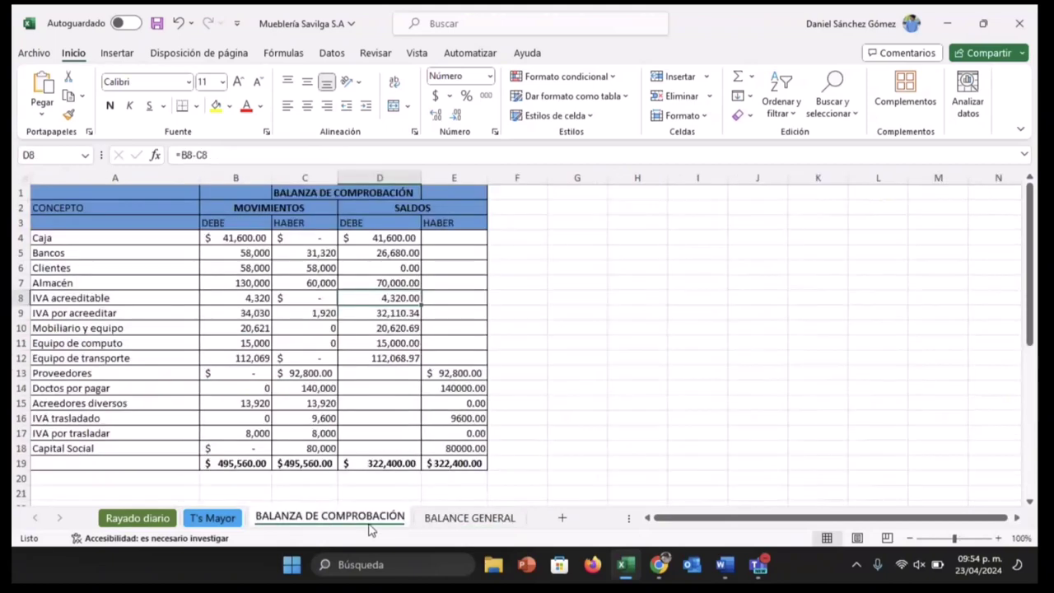
{"action": "left_click", "coordinate": [467, 518]}
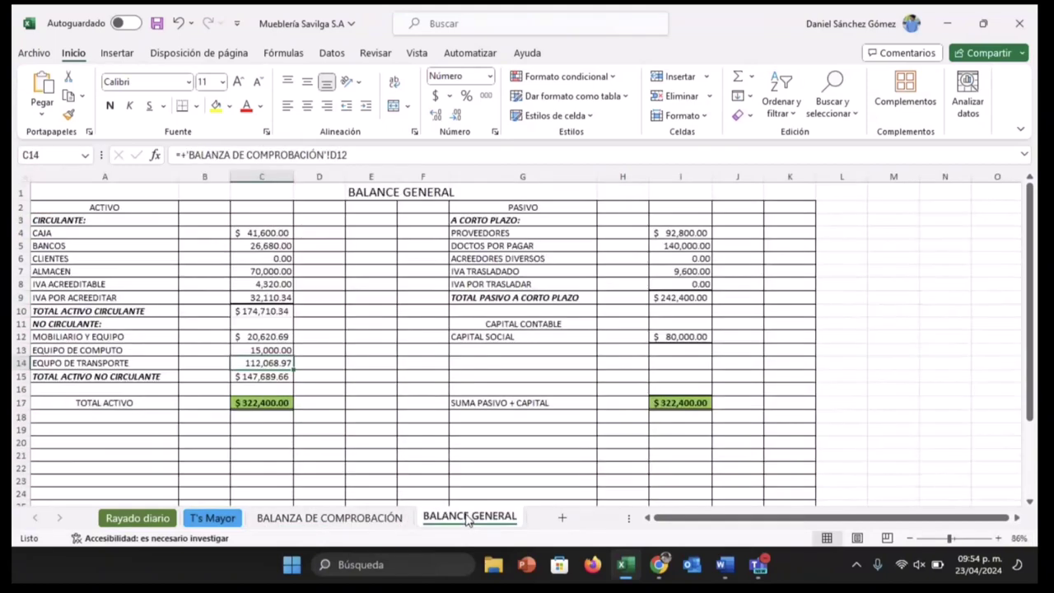
{"action": "left_click", "coordinate": [372, 520]}
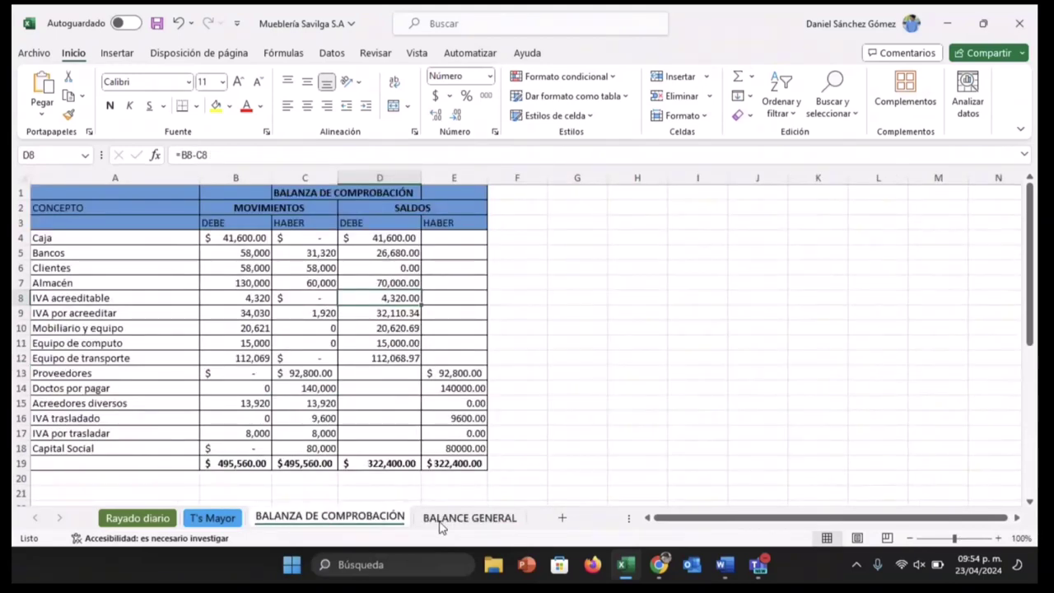
{"action": "left_click", "coordinate": [440, 525]}
- Inspect the TOTAL ACTIVO NO CIRCULANTE formula in C15 and the computer and transport equipment rows that feed it
{"action": "left_click", "coordinate": [260, 377]}
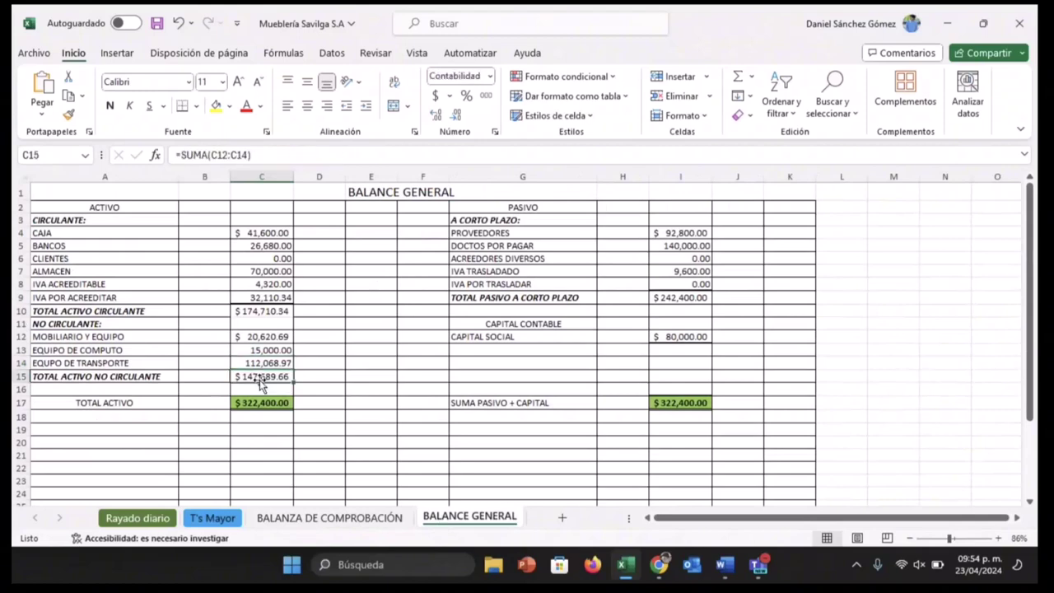
{"action": "key", "text": "Up"}
{"action": "key", "text": "Up"}
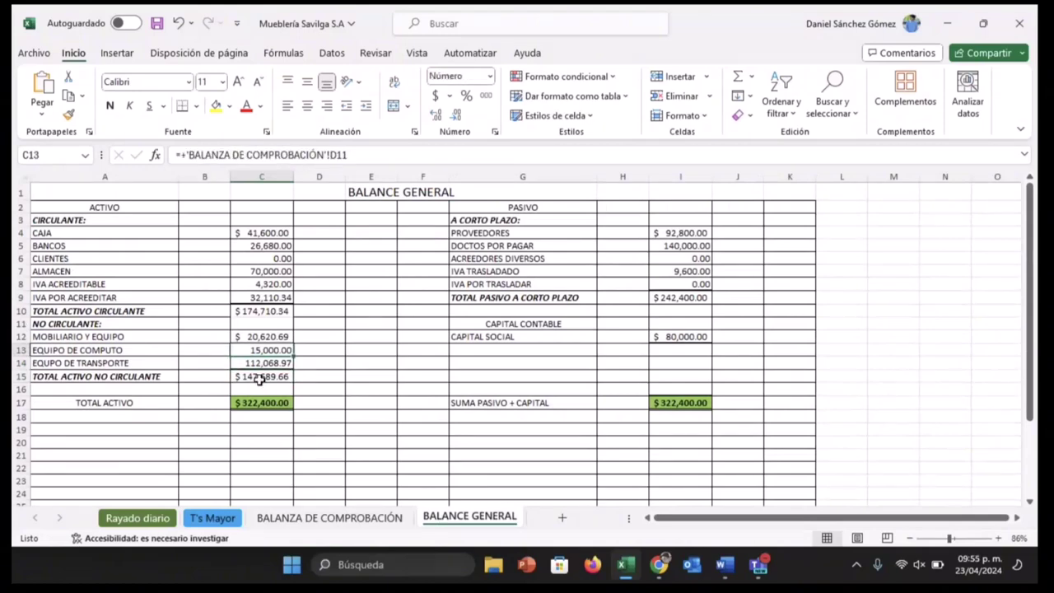
{"action": "key", "text": "Down"}
{"action": "key", "text": "Left"}
{"action": "key", "text": "Left"}
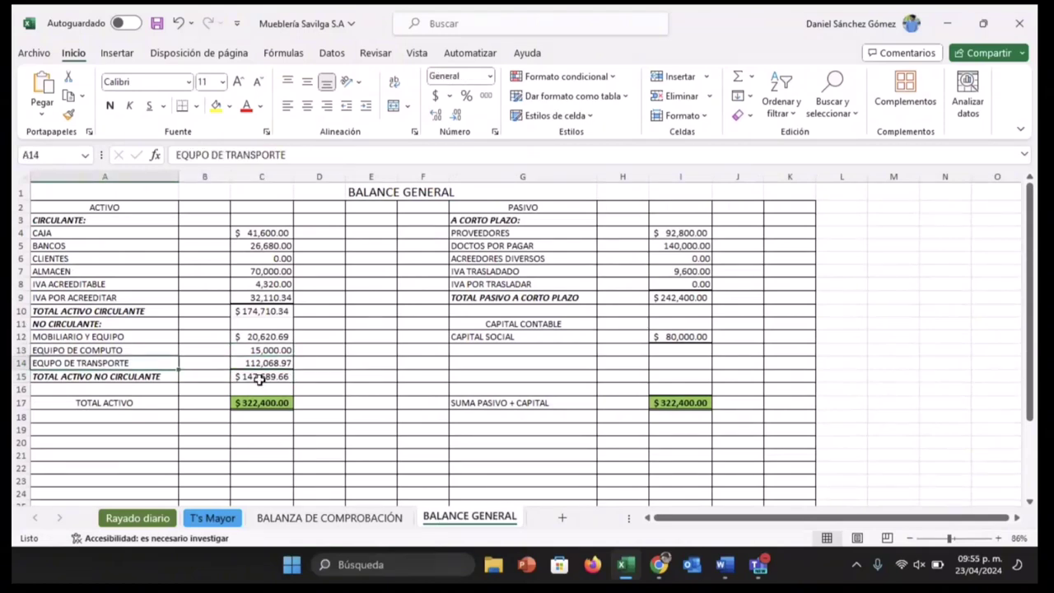
{"action": "key", "text": "Up"}
{"action": "key", "text": "Down"}
{"action": "key", "text": "Right"}
{"action": "key", "text": "Right"}
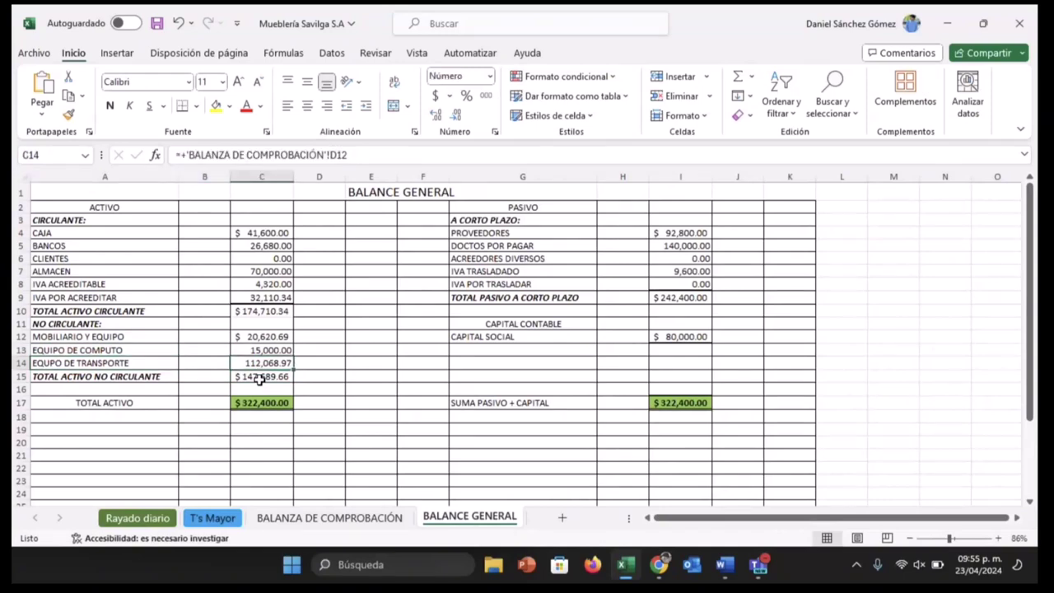
{"action": "left_click", "coordinate": [260, 379]}
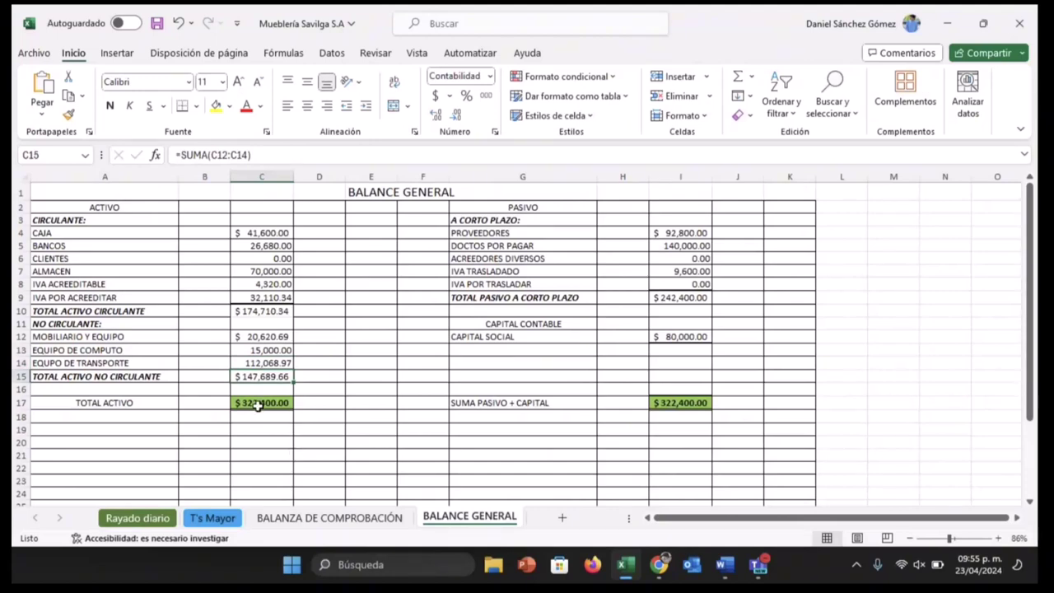
- Inspect the TOTAL ACTIVO formula in BALANCE GENERAL C17 and review the current asset amounts in C4:C9
{"action": "double_click", "coordinate": [258, 403]}
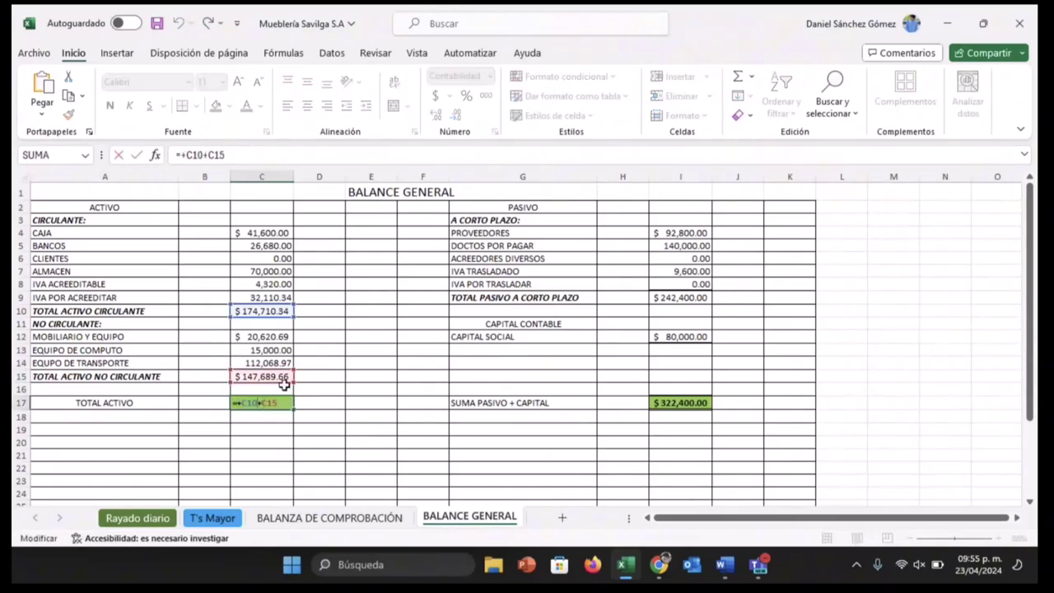
{"action": "key", "text": "Return"}
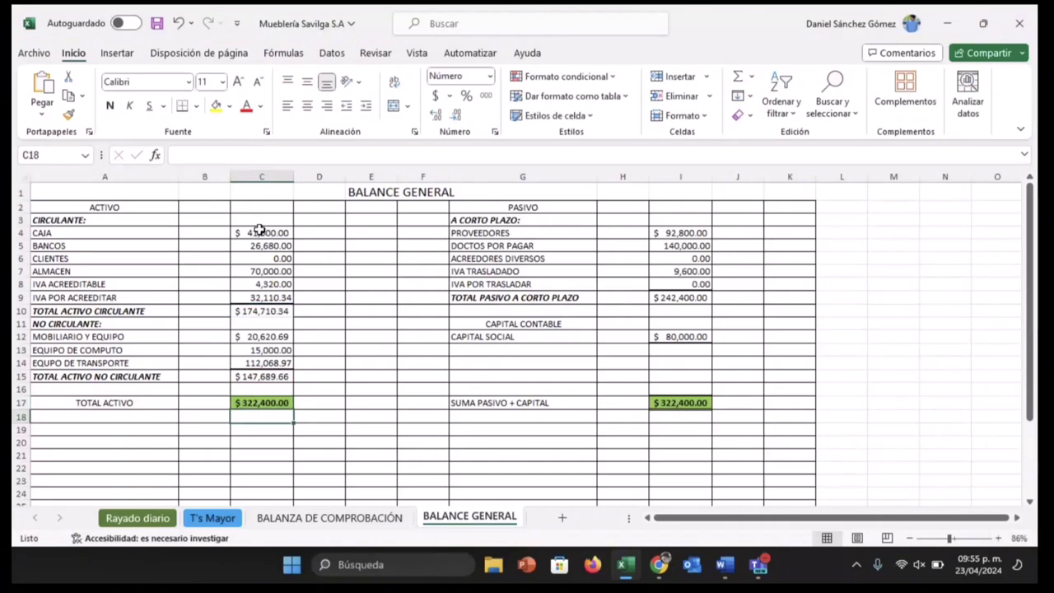
{"action": "left_click_drag", "start_coordinate": [258, 233], "coordinate": [265, 306]}
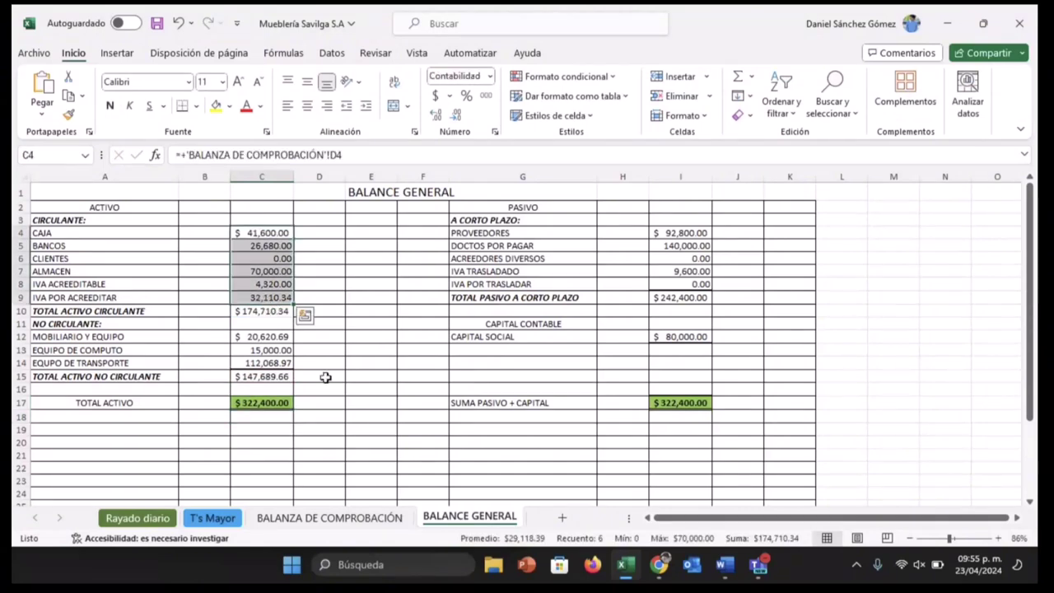
{"action": "left_click", "coordinate": [265, 402]}
{"action": "double_click", "coordinate": [265, 403]}
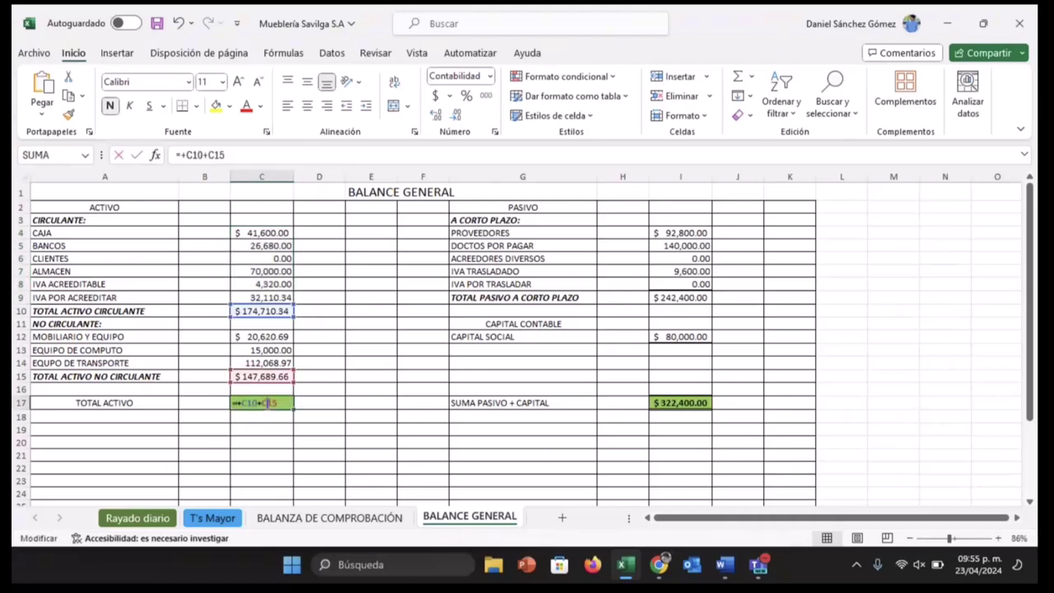
{"action": "key", "text": "Return"}
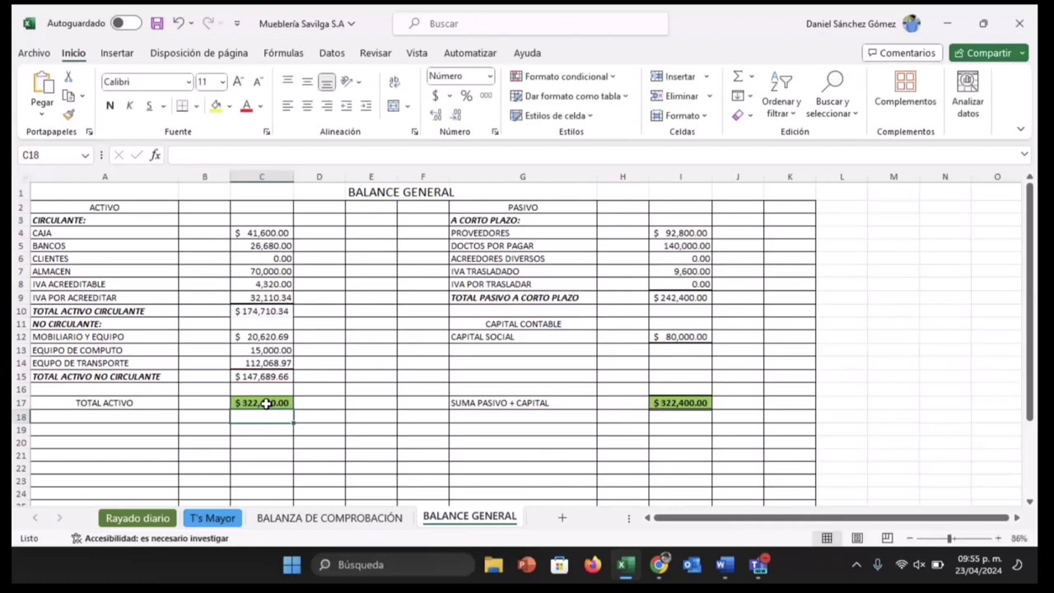
{"action": "key", "text": "Right"}
{"action": "left_click", "coordinate": [241, 402]}
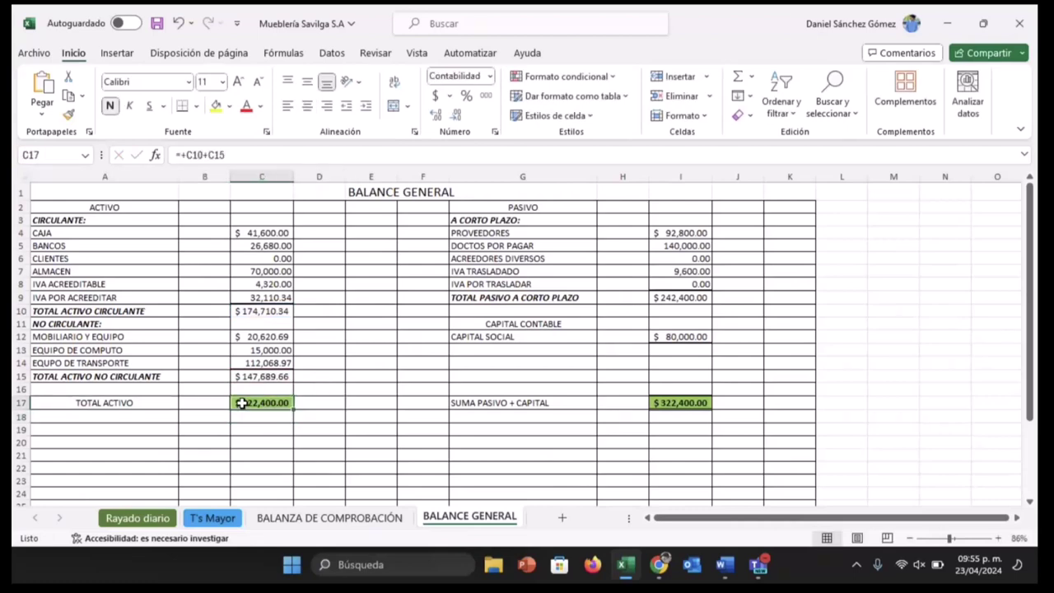
- Locate the short-term liability accounts in BALANCE GENERAL and highlight their credit balances, E13:E17, in BALANZA DE COMPROBACIÓN
{"action": "left_click", "coordinate": [500, 233]}
{"action": "key", "text": "Down"}
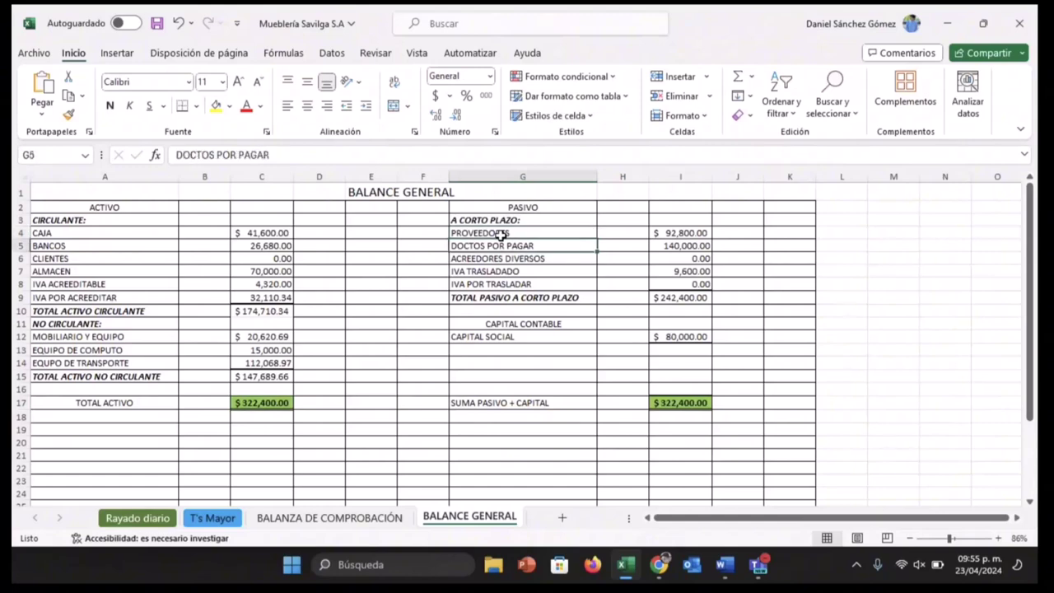
{"action": "left_click", "coordinate": [305, 521]}
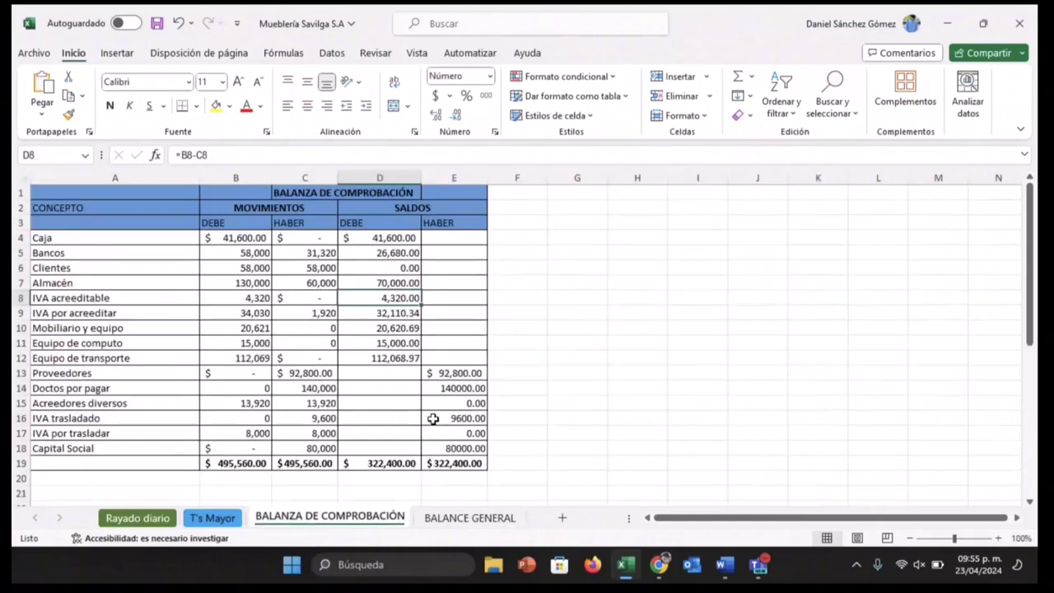
{"action": "left_click", "coordinate": [444, 373]}
{"action": "left_click_drag", "start_coordinate": [444, 373], "coordinate": [448, 433]}
{"action": "left_click", "coordinate": [440, 517]}
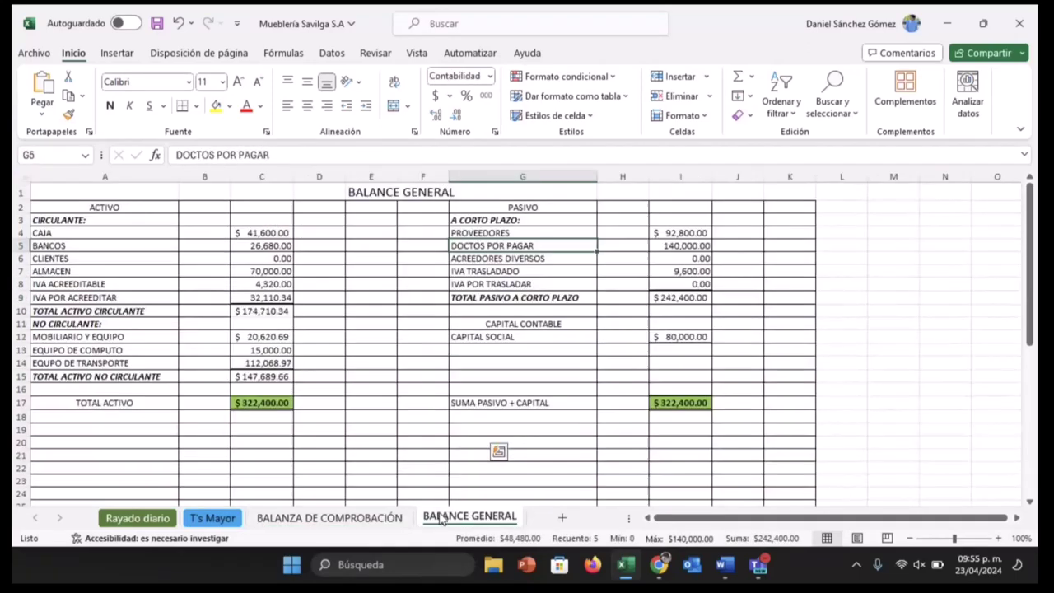
- Compare the Proveedores through IVA por trasladar credit balances in BALANZA DE COMPROBACIÓN with the A CORTO PLAZO amounts in BALANCE GENERAL
{"action": "left_click", "coordinate": [372, 517]}
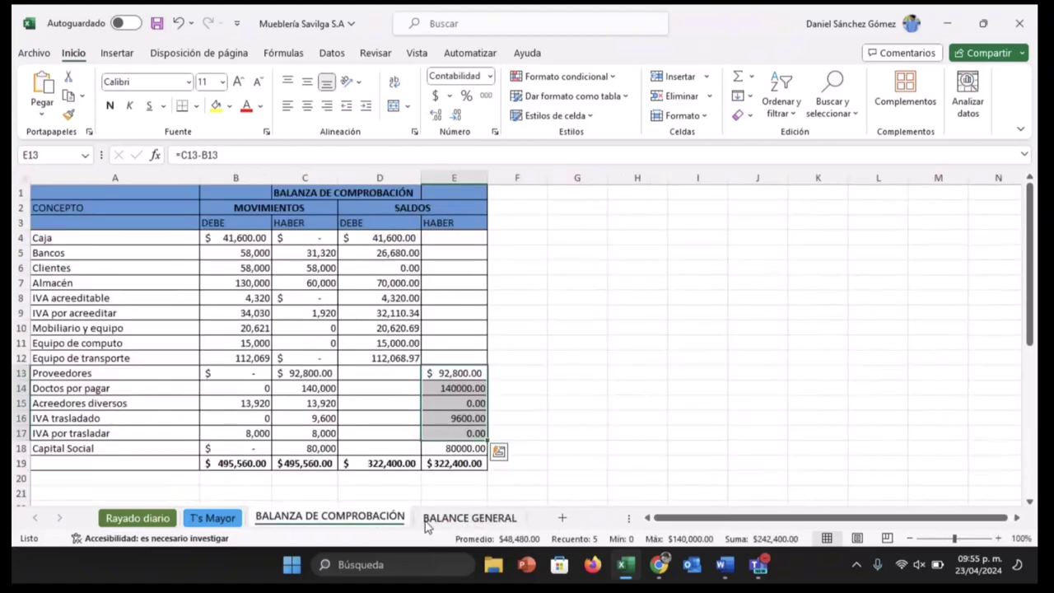
{"action": "left_click", "coordinate": [440, 524]}
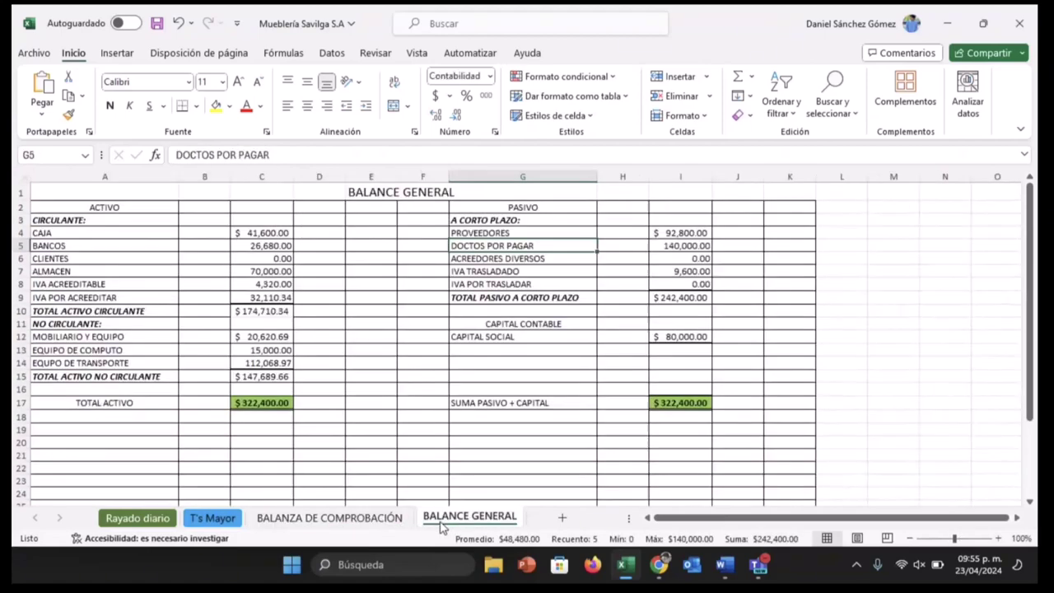
{"action": "left_click", "coordinate": [394, 527]}
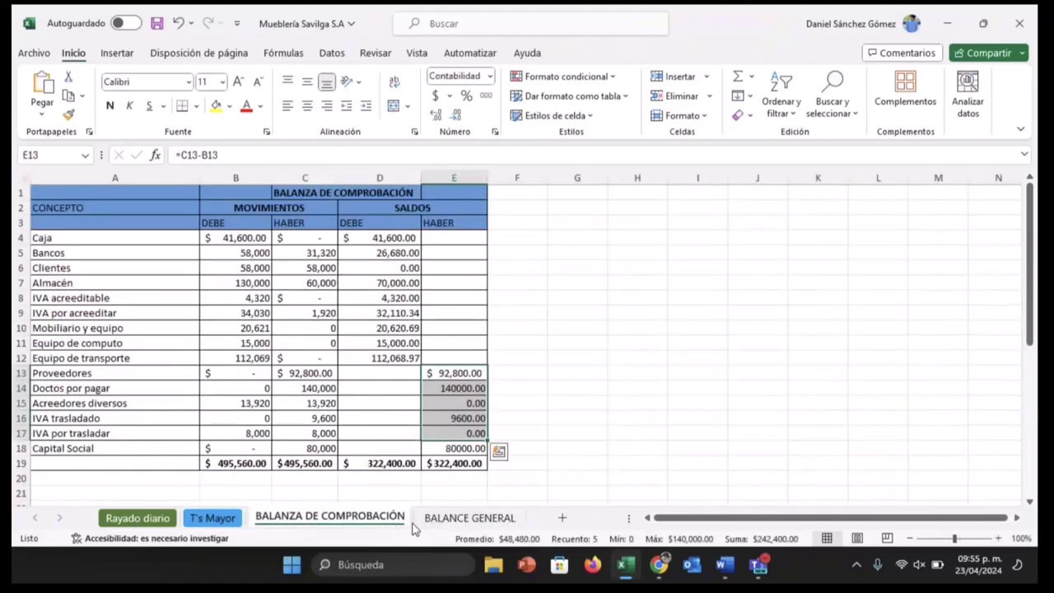
{"action": "left_click", "coordinate": [451, 526]}
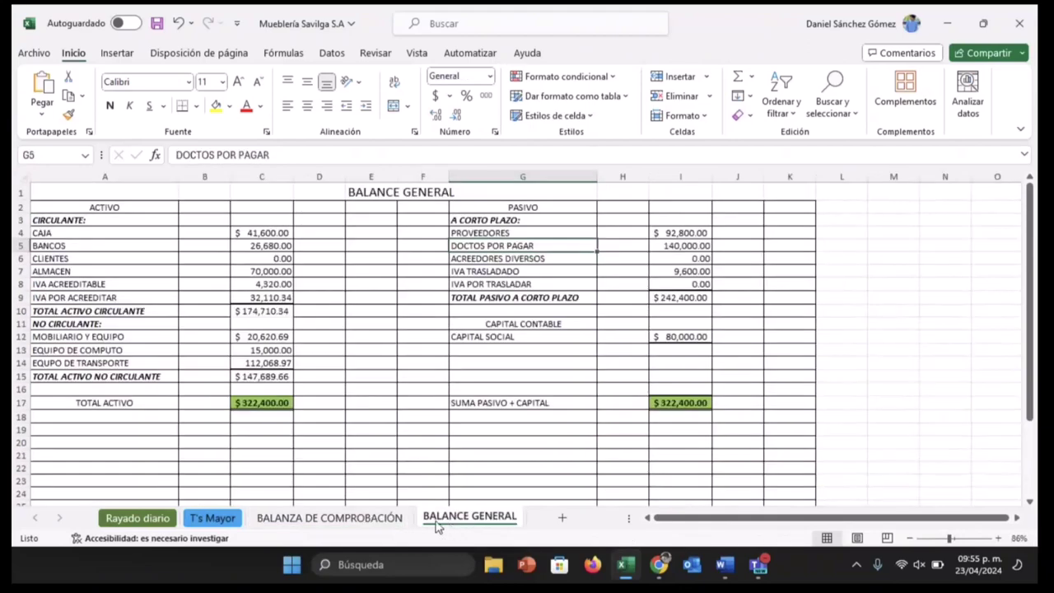
{"action": "left_click", "coordinate": [368, 520]}
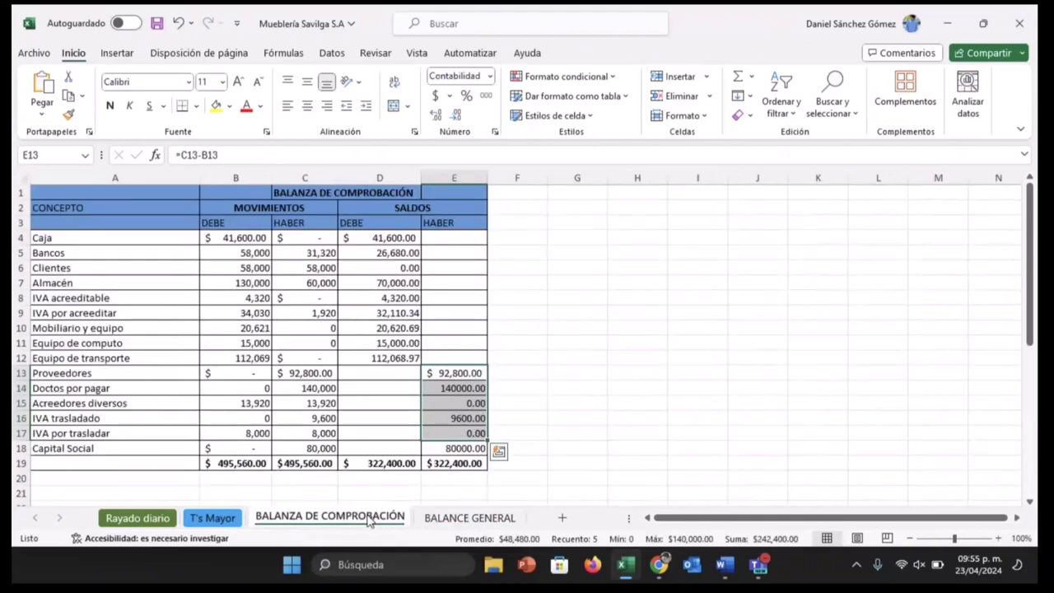
{"action": "left_click", "coordinate": [438, 522]}
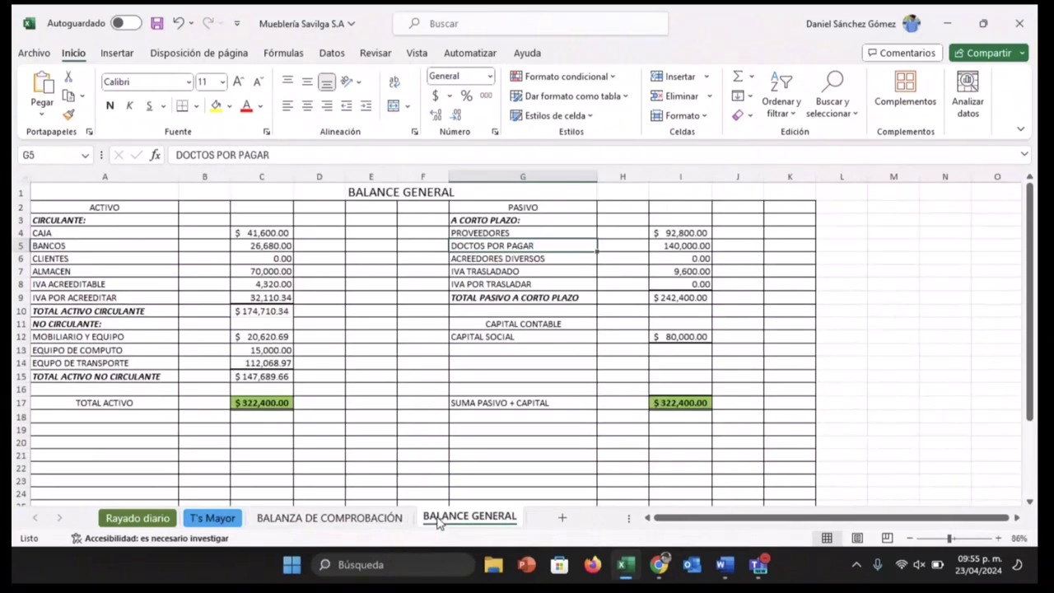
{"action": "left_click", "coordinate": [389, 520]}
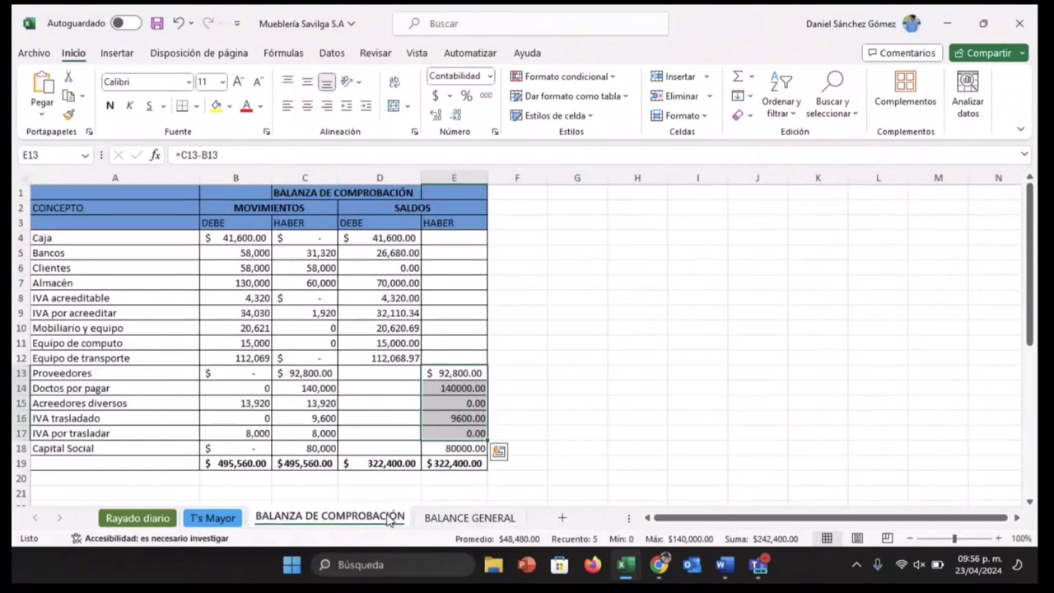
{"action": "left_click", "coordinate": [445, 520]}
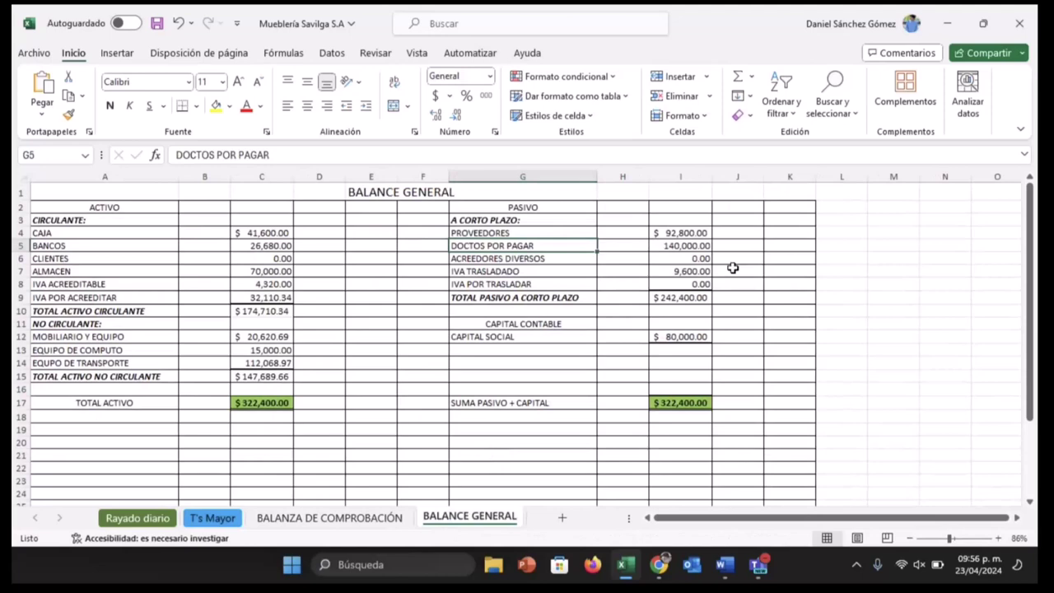
- Check the source references of ACREEDORES DIVERSOS through IVA POR TRASLADAR in BALANCE GENERAL I6:I8, and glance at the T's Mayor accounts
{"action": "left_click", "coordinate": [672, 283]}
{"action": "key", "text": "Up"}
{"action": "key", "text": "Up"}
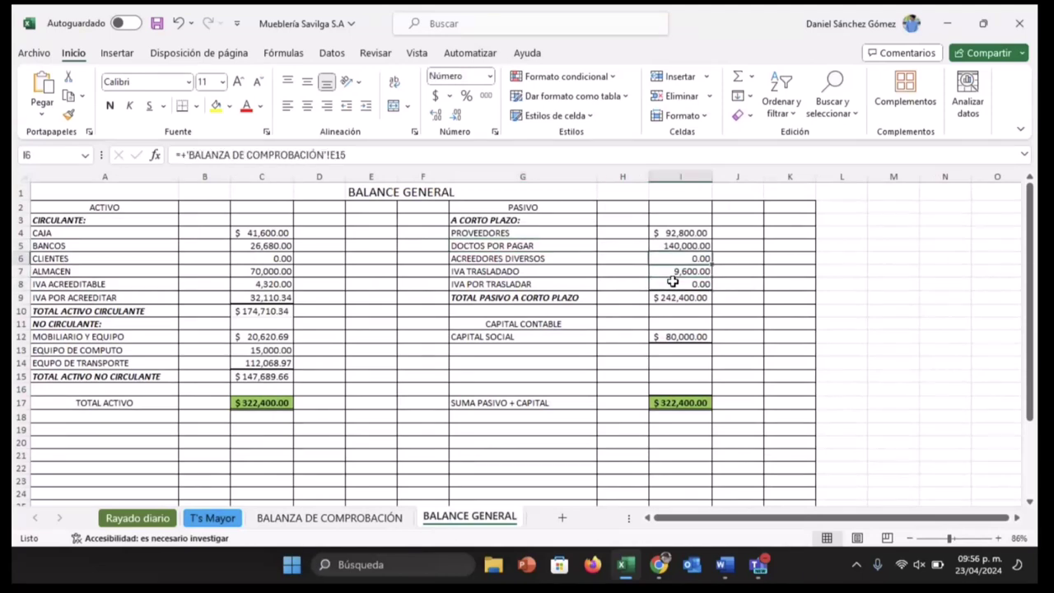
{"action": "key", "text": "Down"}
{"action": "key", "text": "Down"}
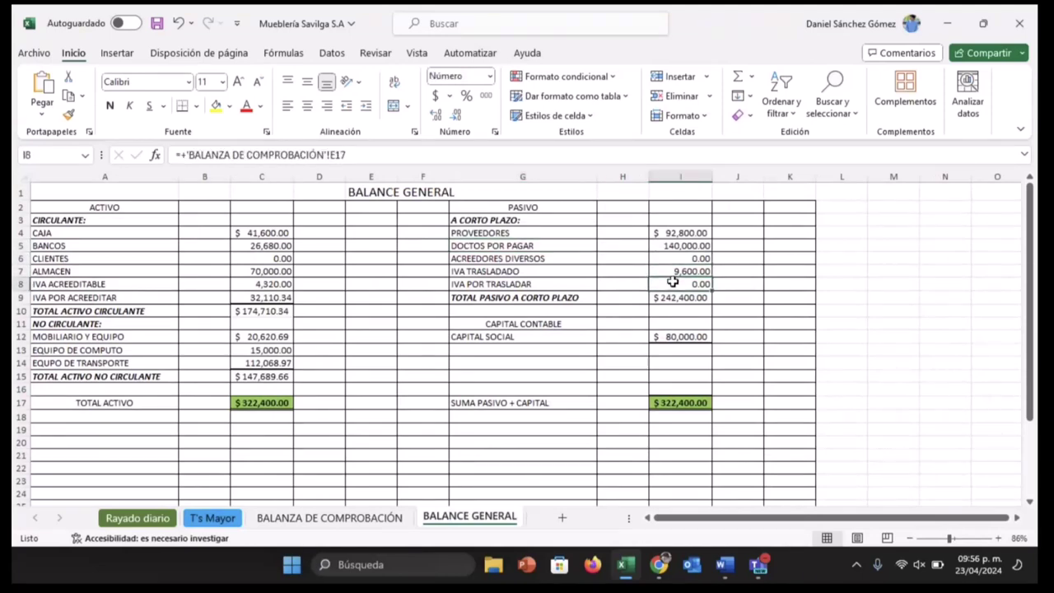
{"action": "left_click", "coordinate": [212, 518]}
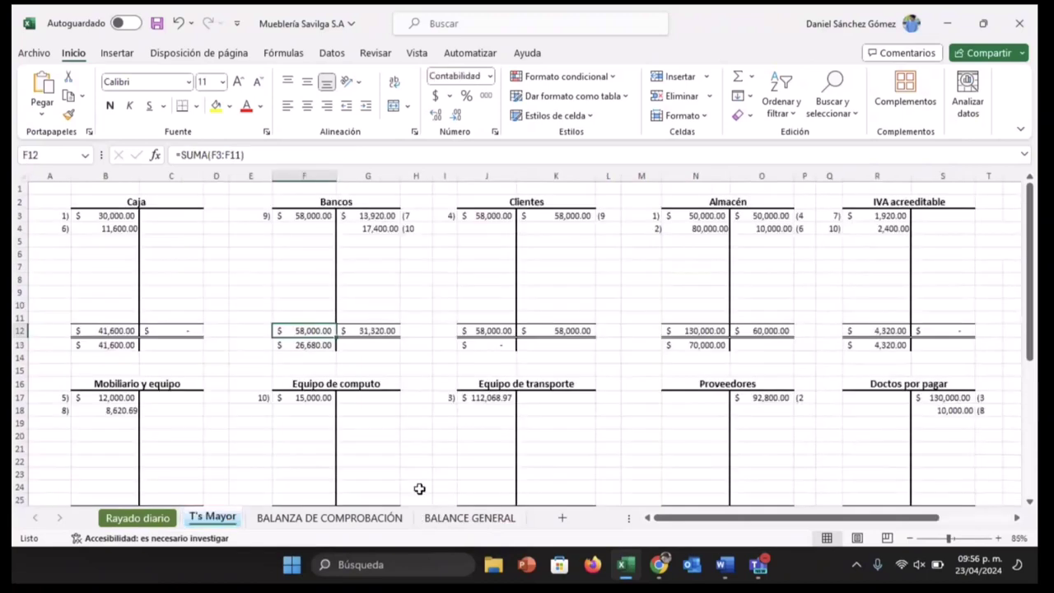
{"action": "left_click", "coordinate": [463, 519]}
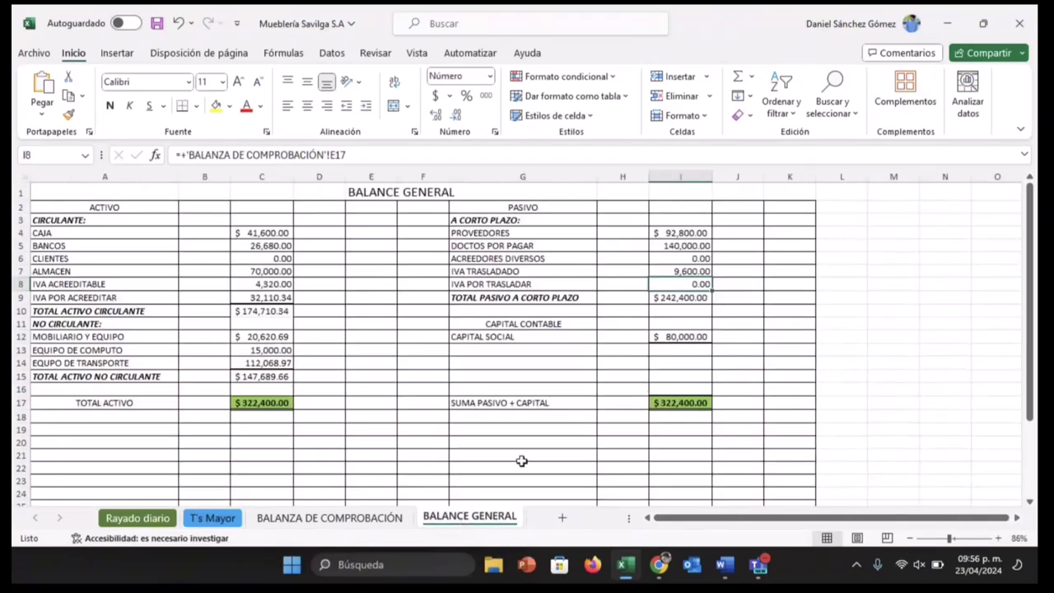
- Inspect the TOTAL PASIVO A CORTO PLAZO formula in BALANCE GENERAL I9
{"action": "left_click", "coordinate": [675, 298]}
{"action": "double_click", "coordinate": [675, 298]}
{"action": "key", "text": "Return"}
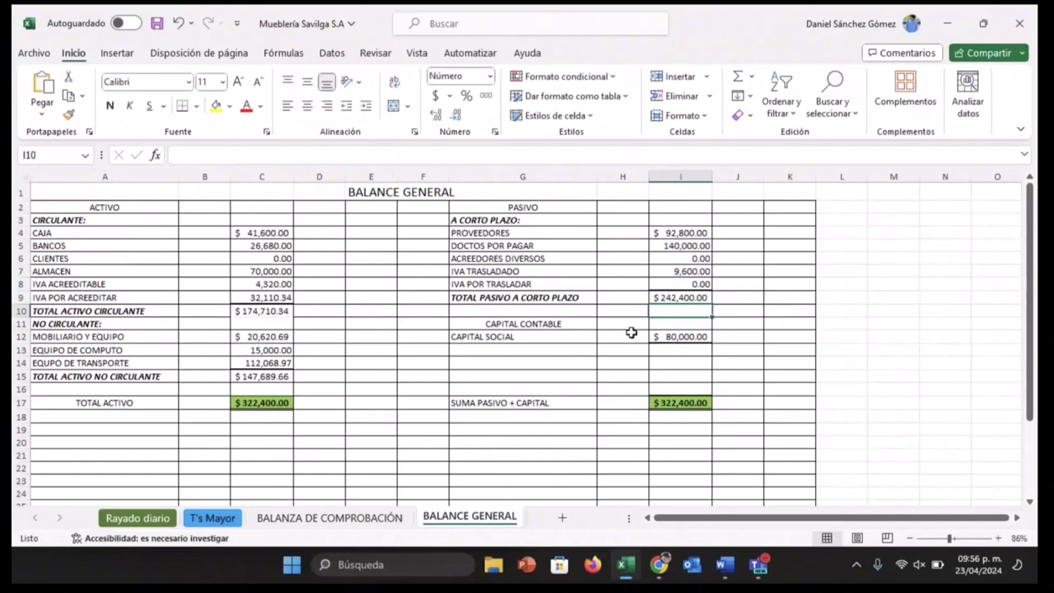
- Trace the CAPITAL SOCIAL amount in BALANCE GENERAL I12 to its credit balance in BALANZA DE COMPROBACIÓN E18
{"action": "left_click", "coordinate": [656, 339]}
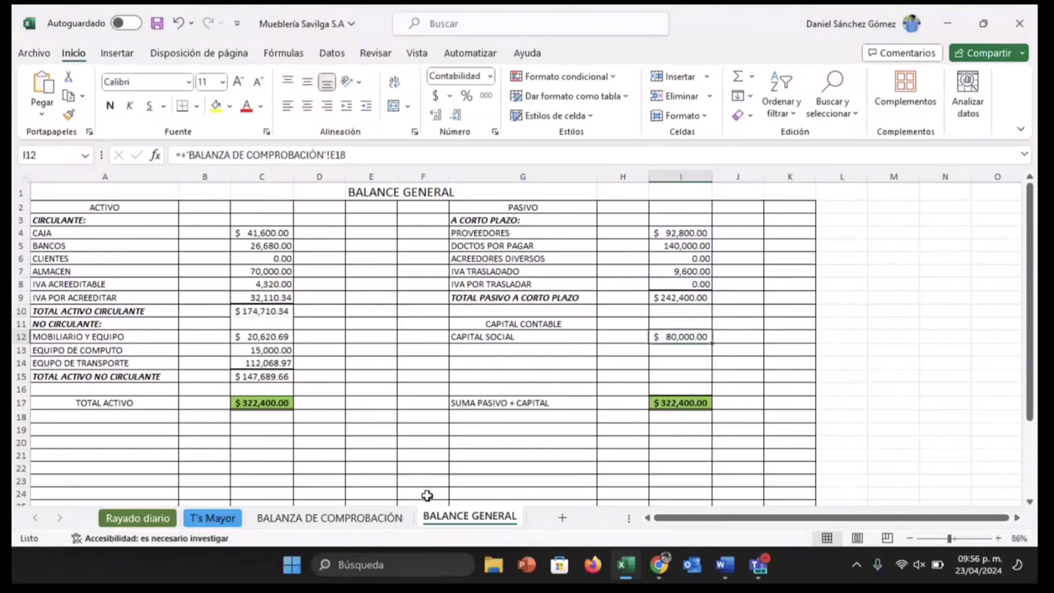
{"action": "left_click", "coordinate": [396, 515]}
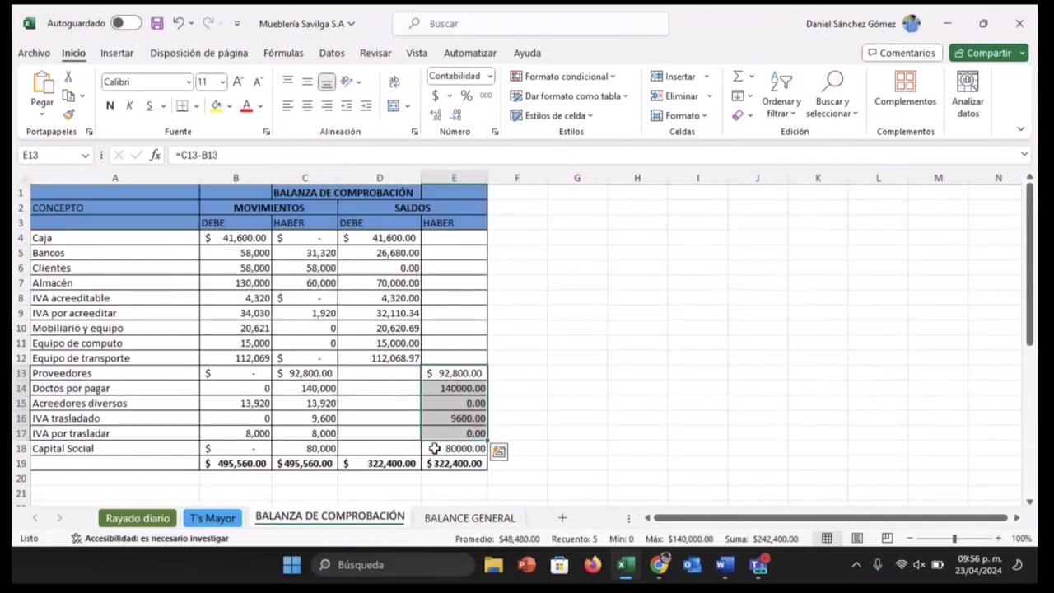
{"action": "left_click", "coordinate": [430, 447]}
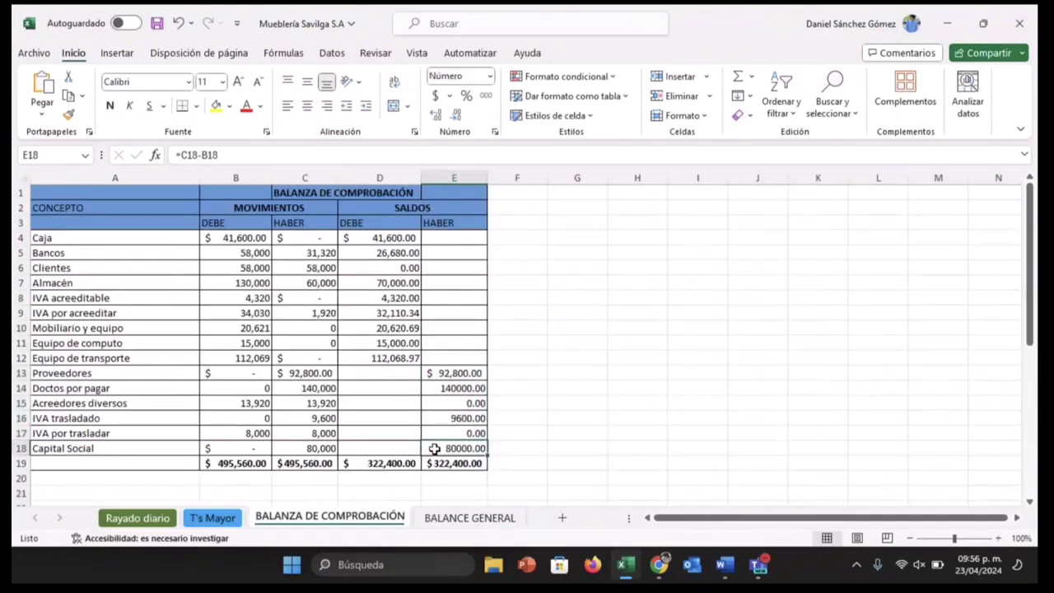
{"action": "left_click", "coordinate": [445, 520]}
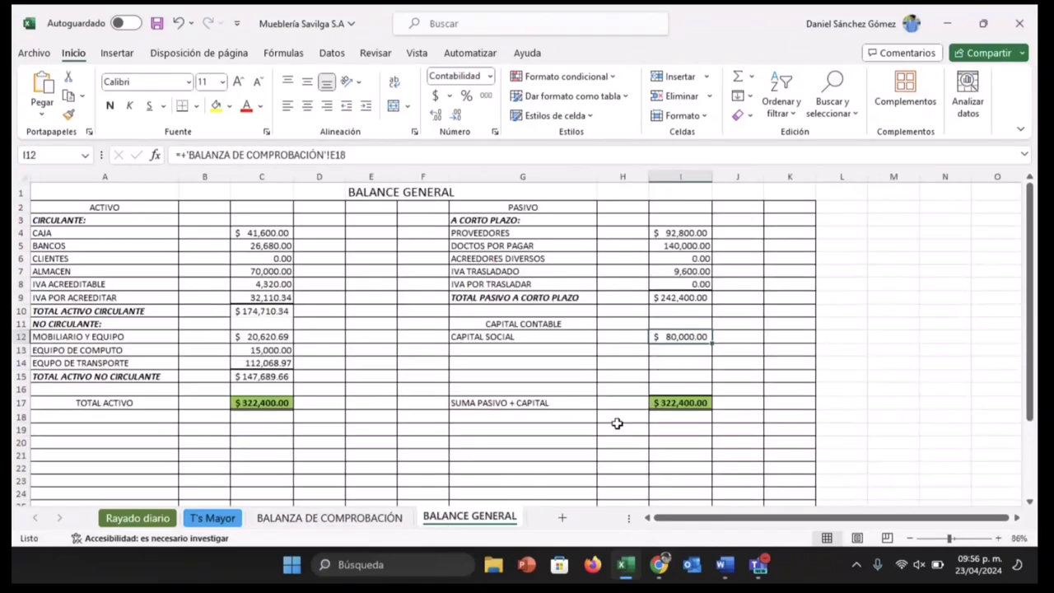
- Inspect the SUMA PASIVO + CAPITAL formula in I17 and compare that total with TOTAL ACTIVO in C17
{"action": "double_click", "coordinate": [671, 403]}
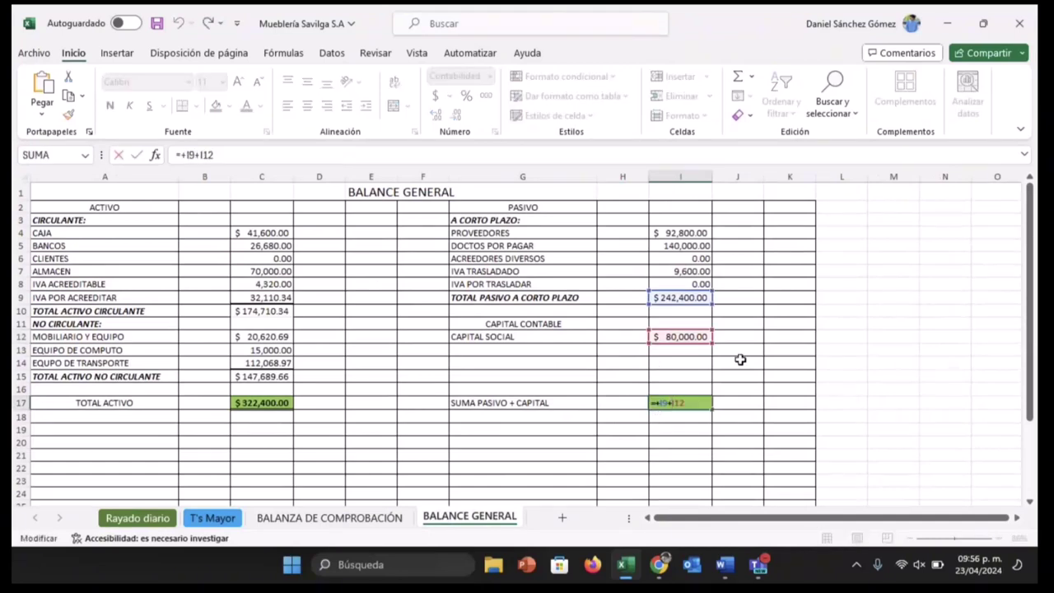
{"action": "key", "text": "Return"}
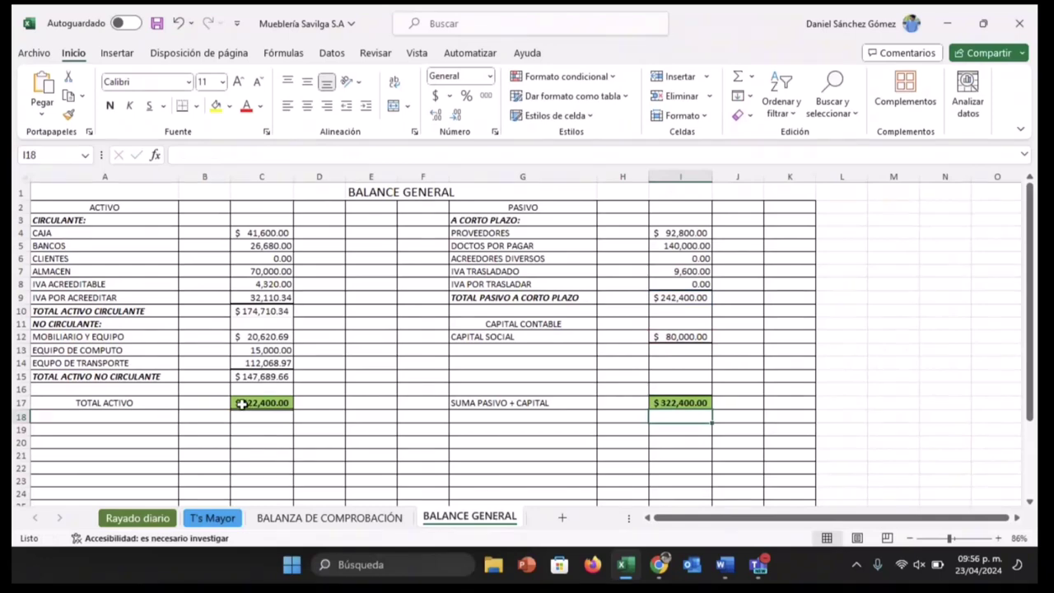
{"action": "left_click", "coordinate": [240, 403]}
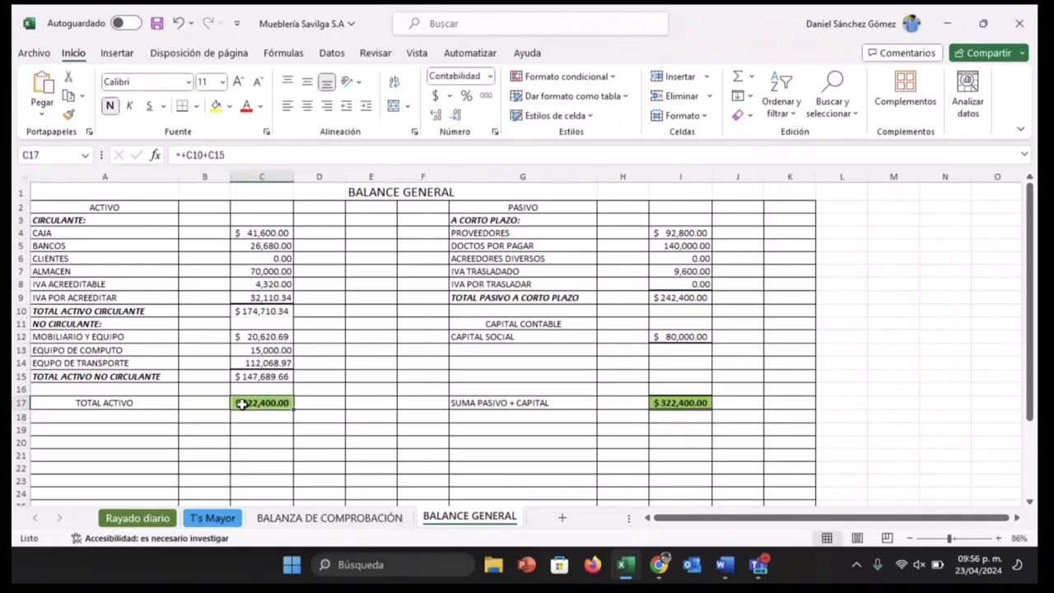
{"action": "left_click", "coordinate": [690, 402], "text": "ctrl"}
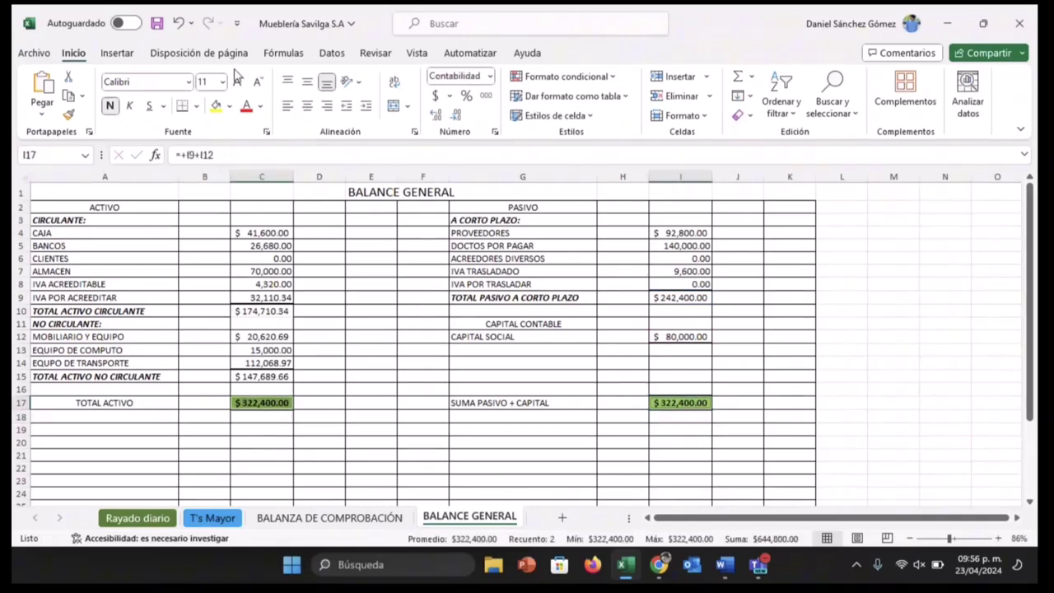